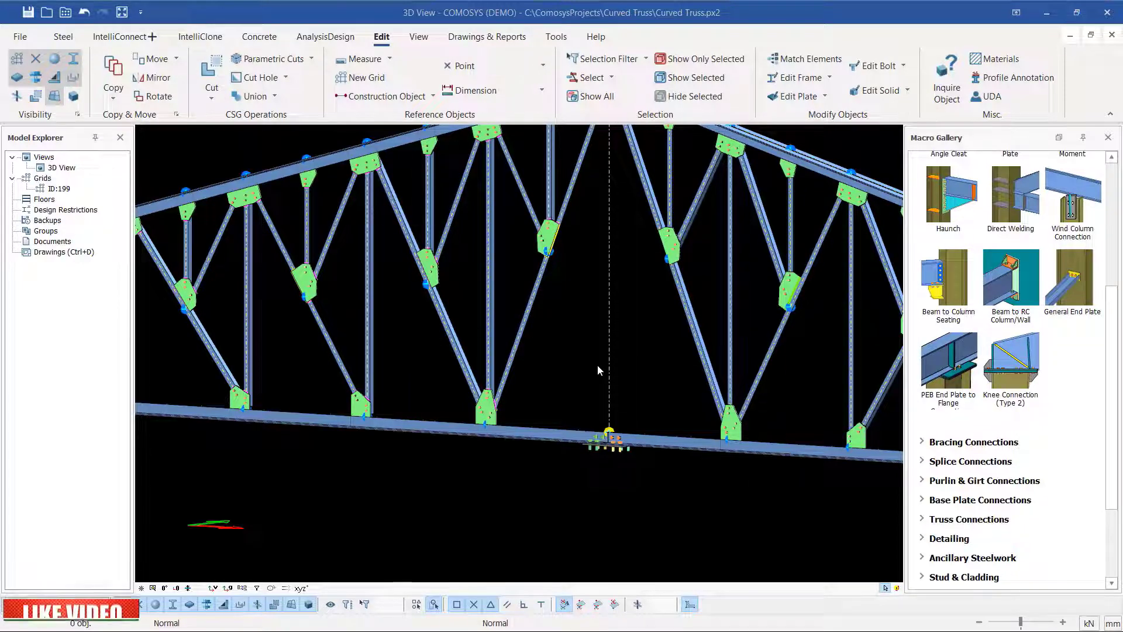
Window-select the left and right halves of the curved truss in turn, repeating both selections.
scroll(493, 449, "down", 3)
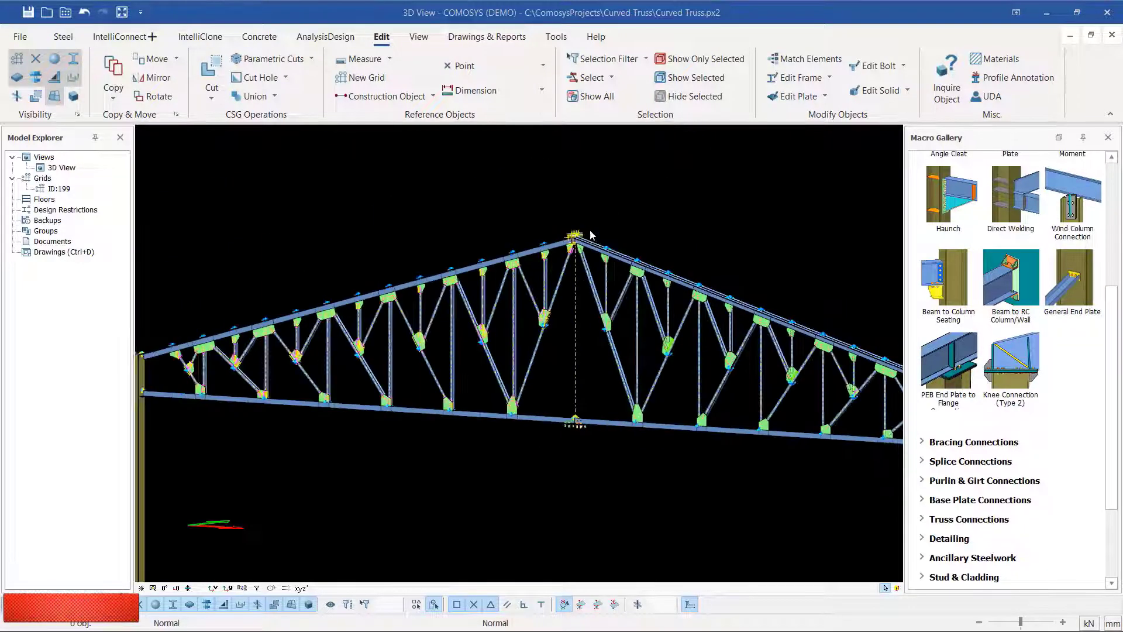
scroll(583, 254, "up", 10)
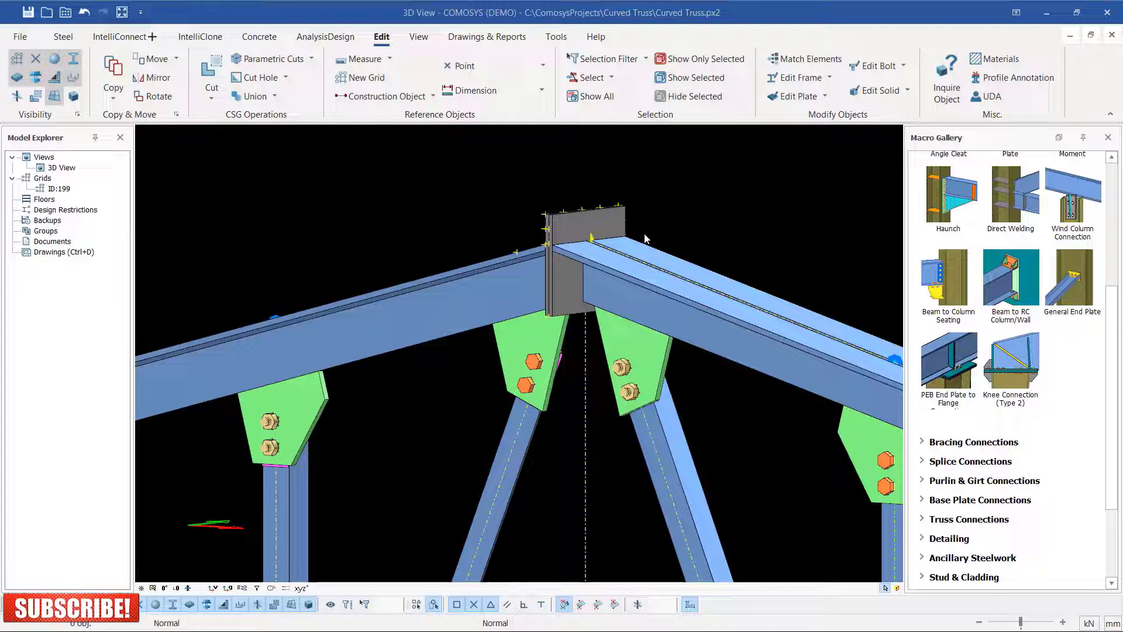
scroll(644, 234, "down", 10)
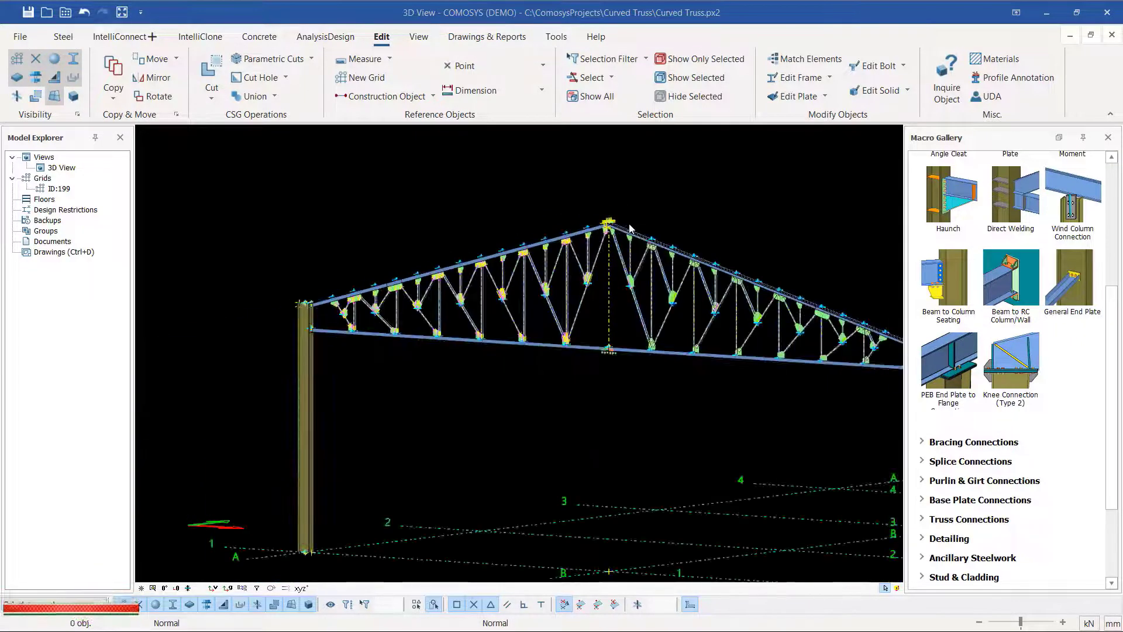
scroll(631, 229, "up", 3)
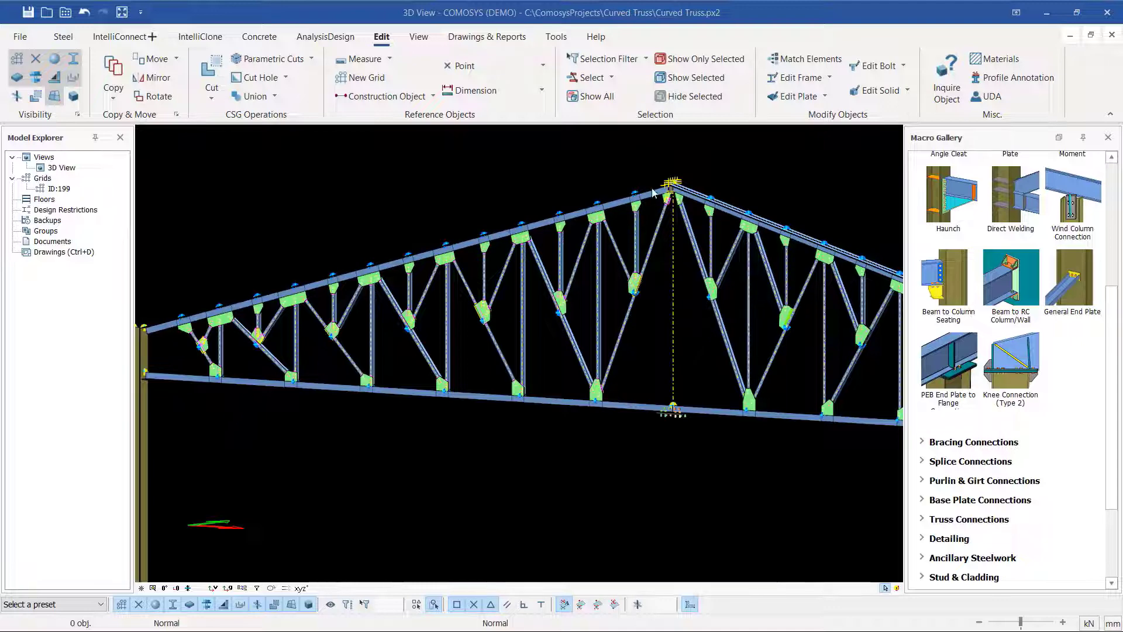
left_click(637, 168)
left_click(227, 420)
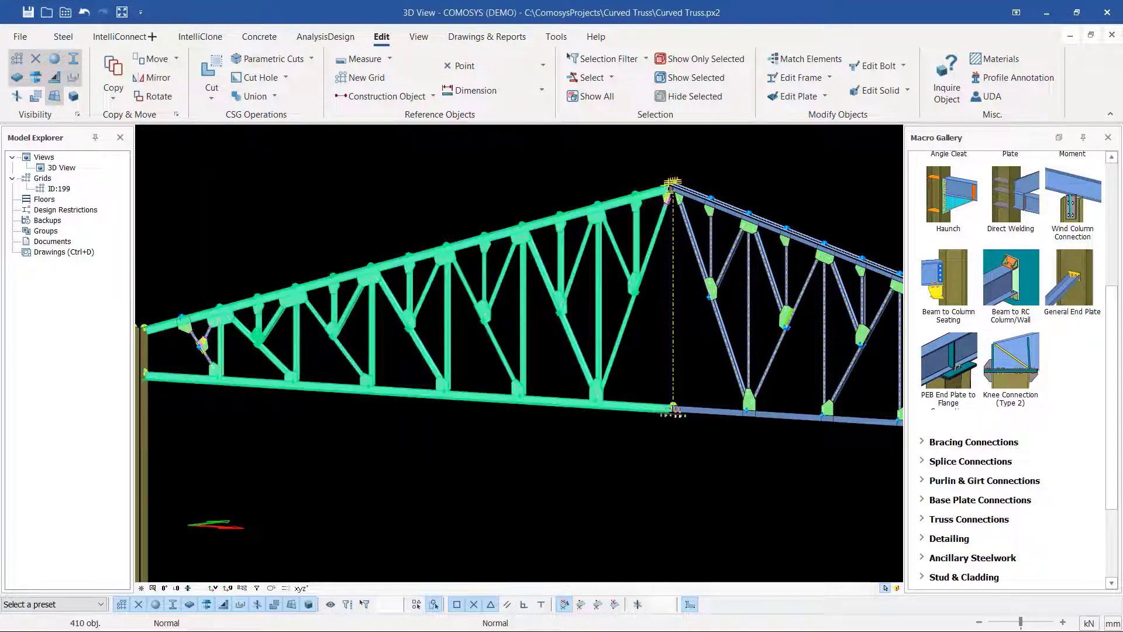
scroll(232, 376, "down", 3)
left_click(588, 251)
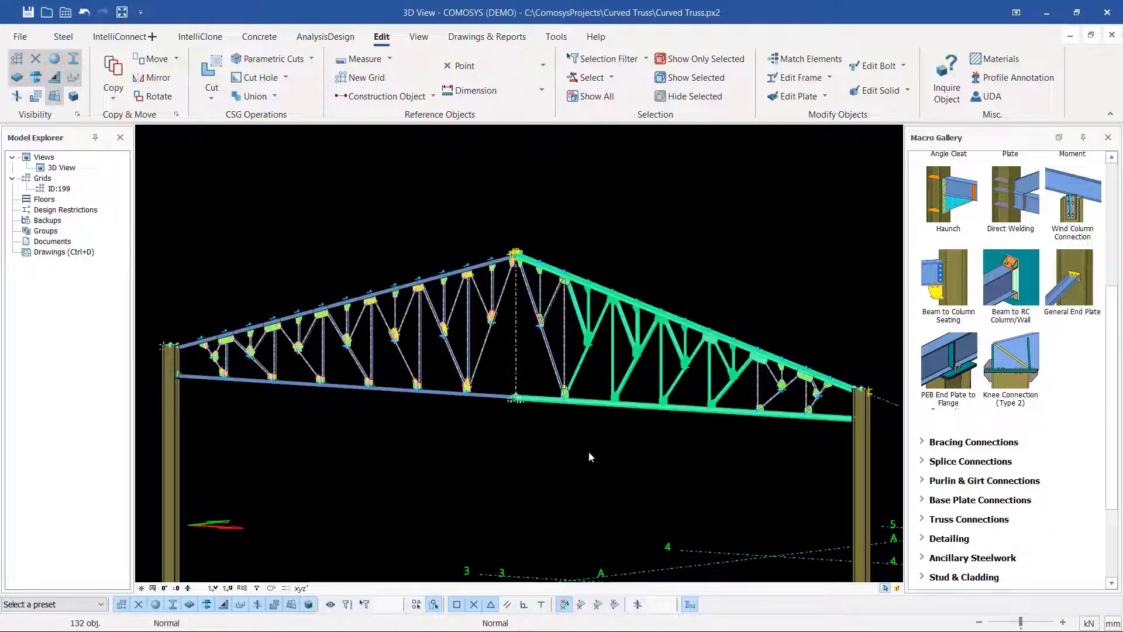
scroll(588, 239, "up", 3)
left_click(667, 173)
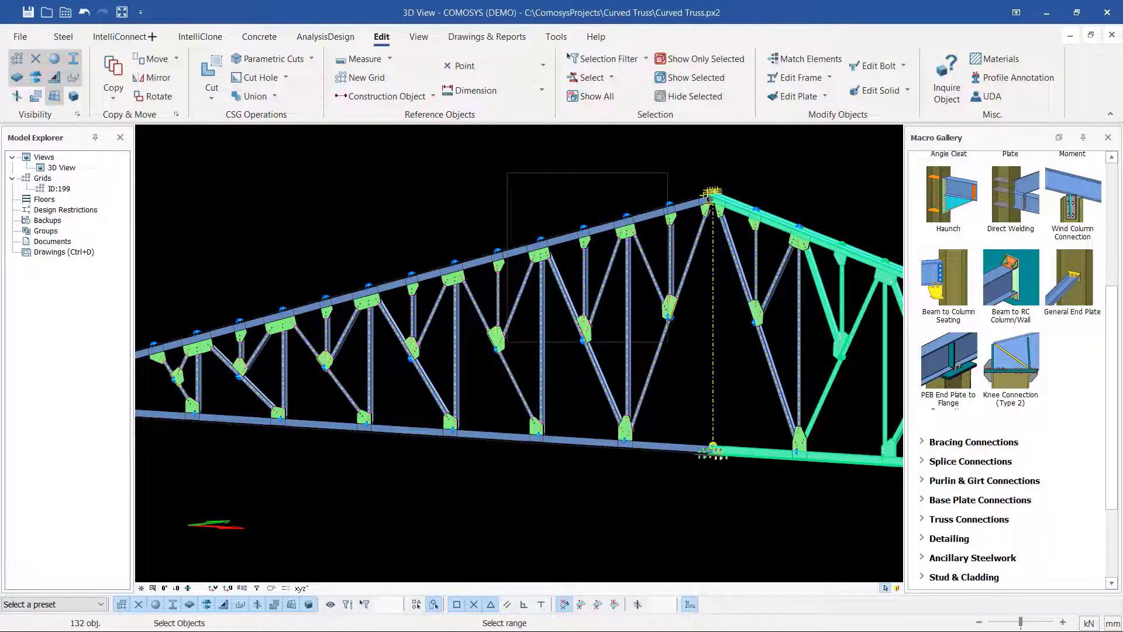
left_click(216, 466)
scroll(261, 398, "down", 3)
left_click(718, 272)
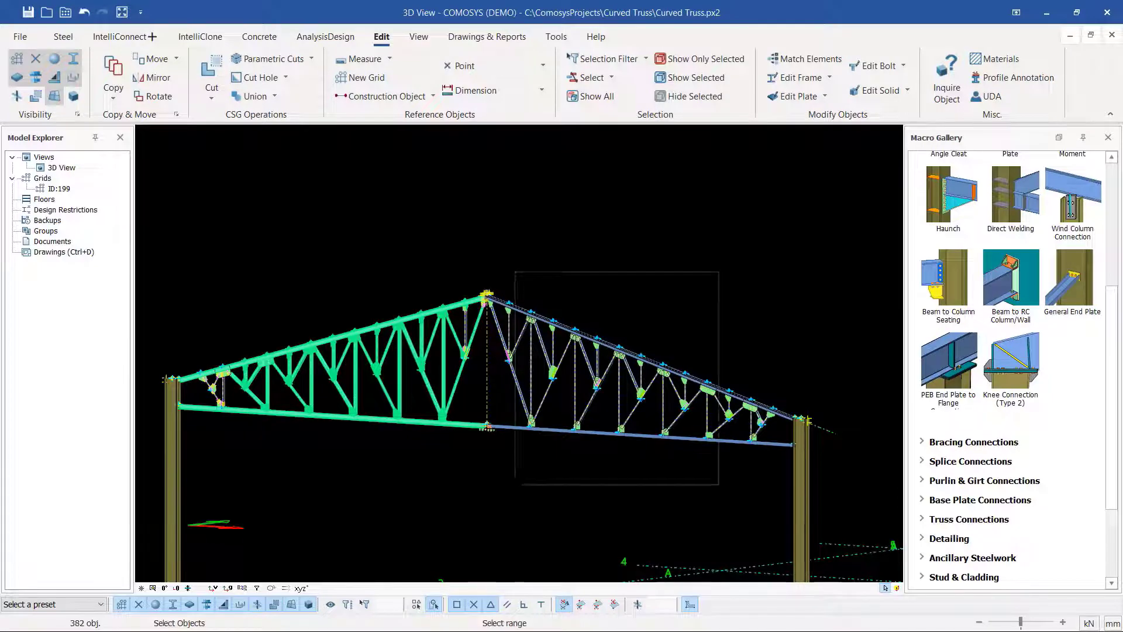
left_click(514, 484)
scroll(543, 176, "up", 4)
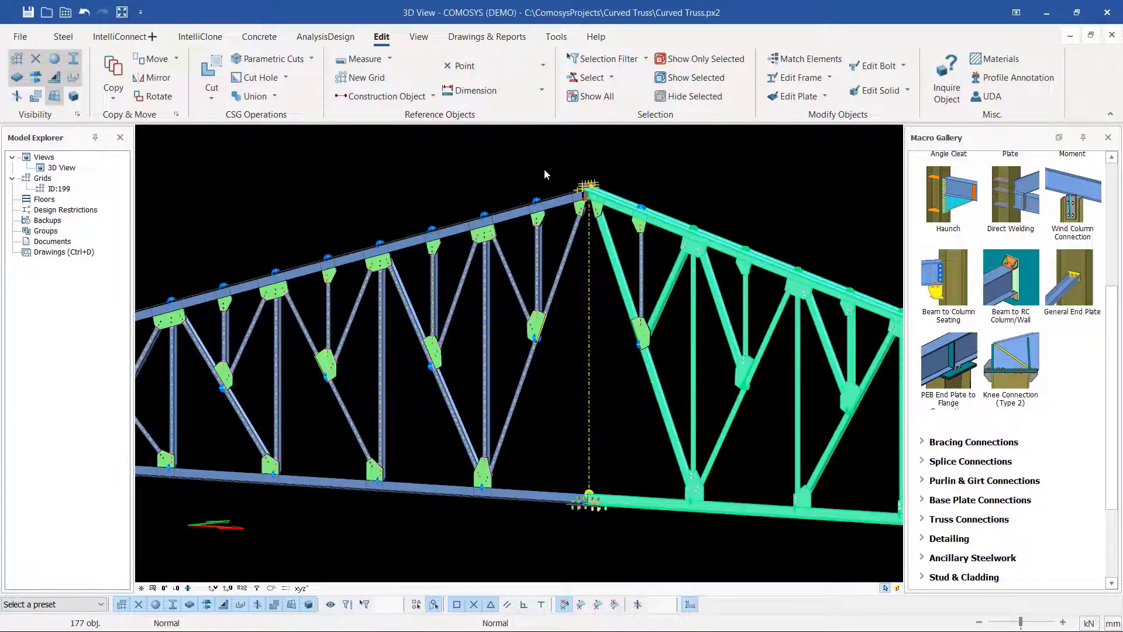
Clear the selection and examine the ridge joint's end plates, rafter flange ends and reference points up close.
scroll(582, 244, "down", 1)
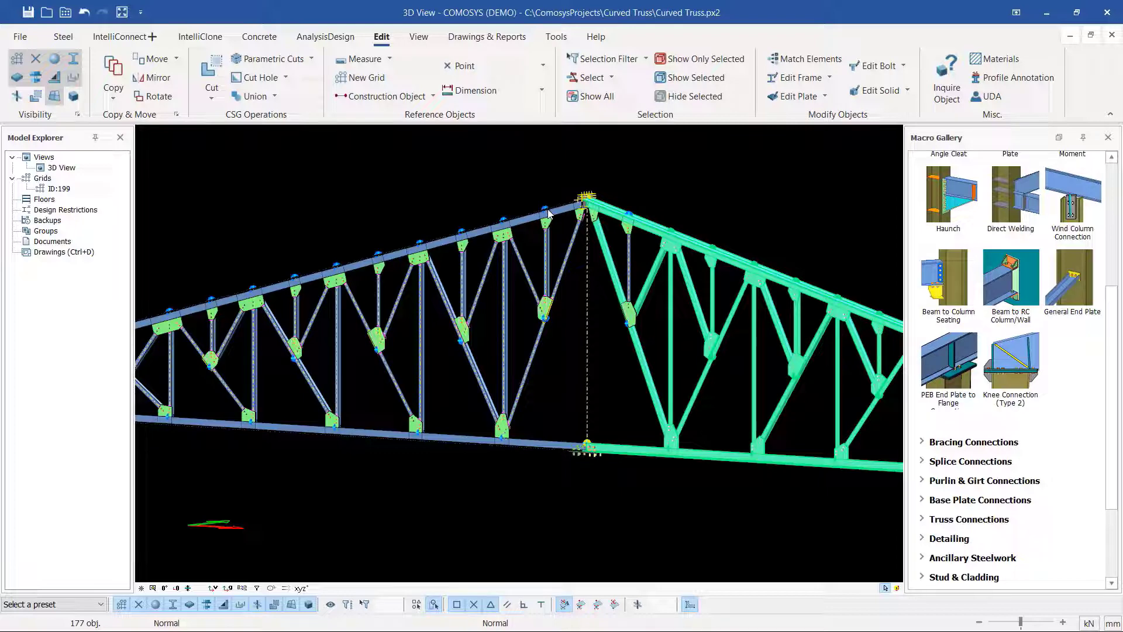
scroll(550, 214, "up", 5)
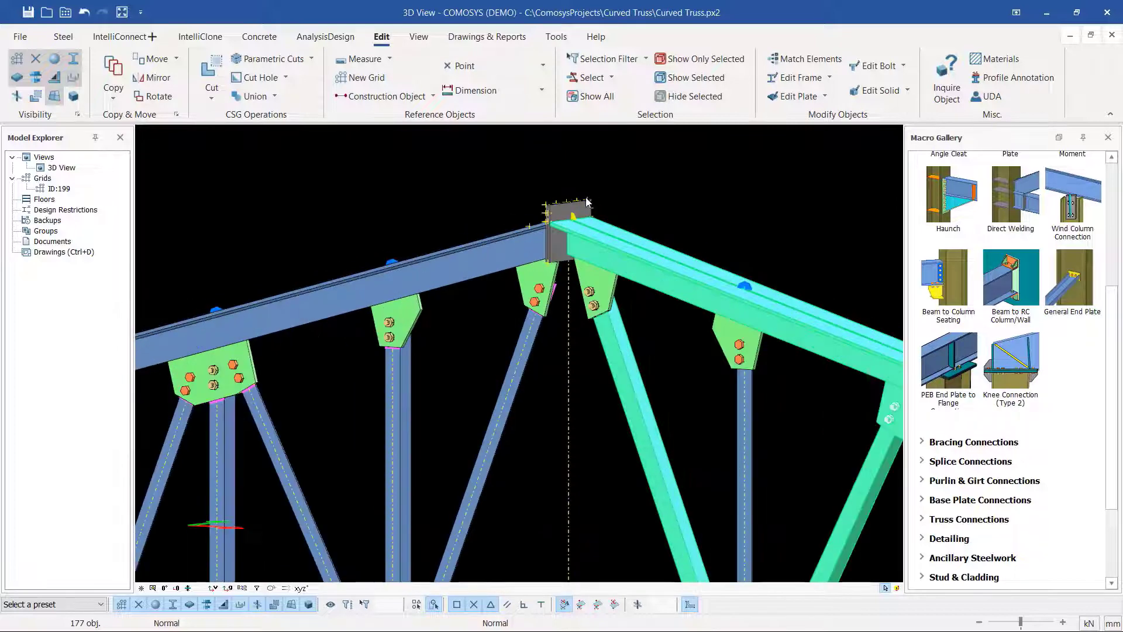
left_click(661, 191)
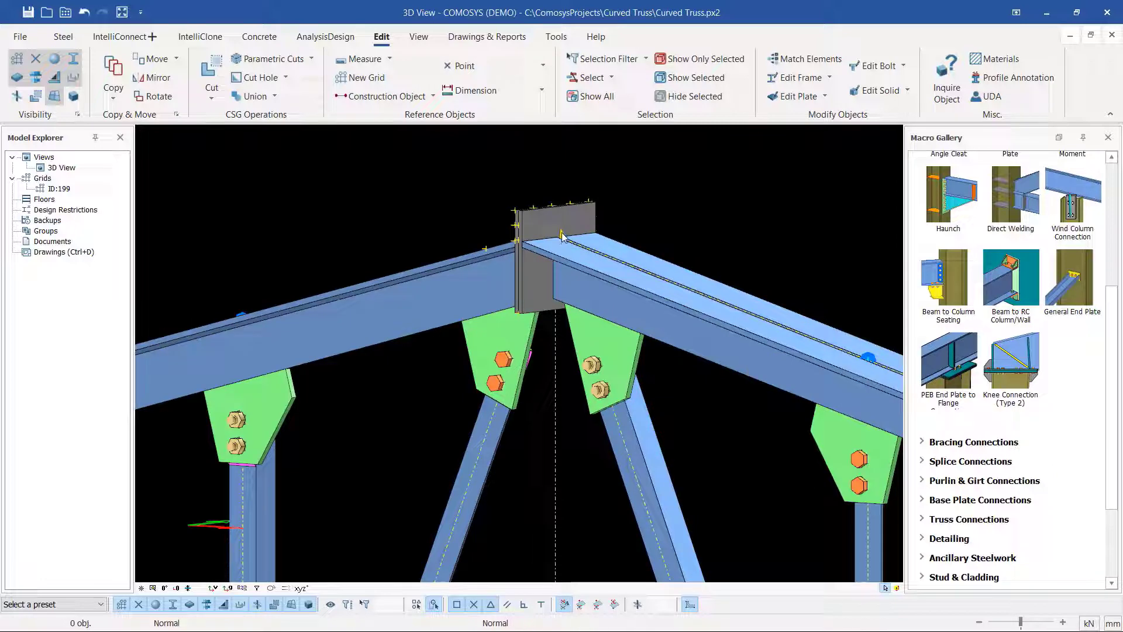
left_click(560, 236)
middle_click_drag(561, 236, 587, 250)
scroll(545, 201, "up", 3)
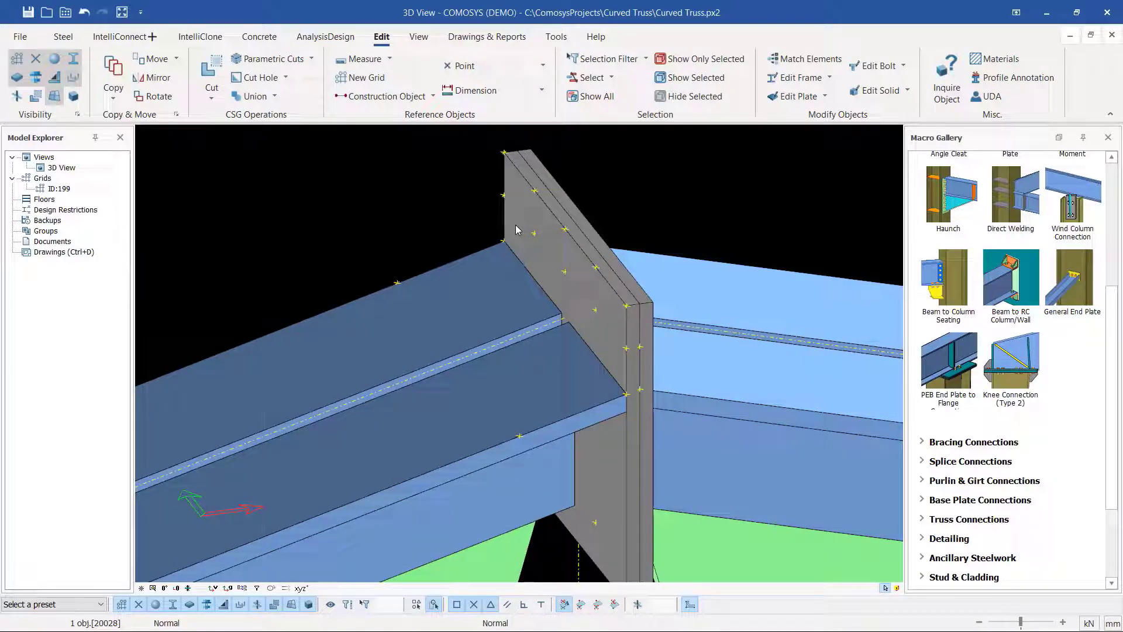
scroll(652, 389, "up", 3)
scroll(604, 381, "down", 3)
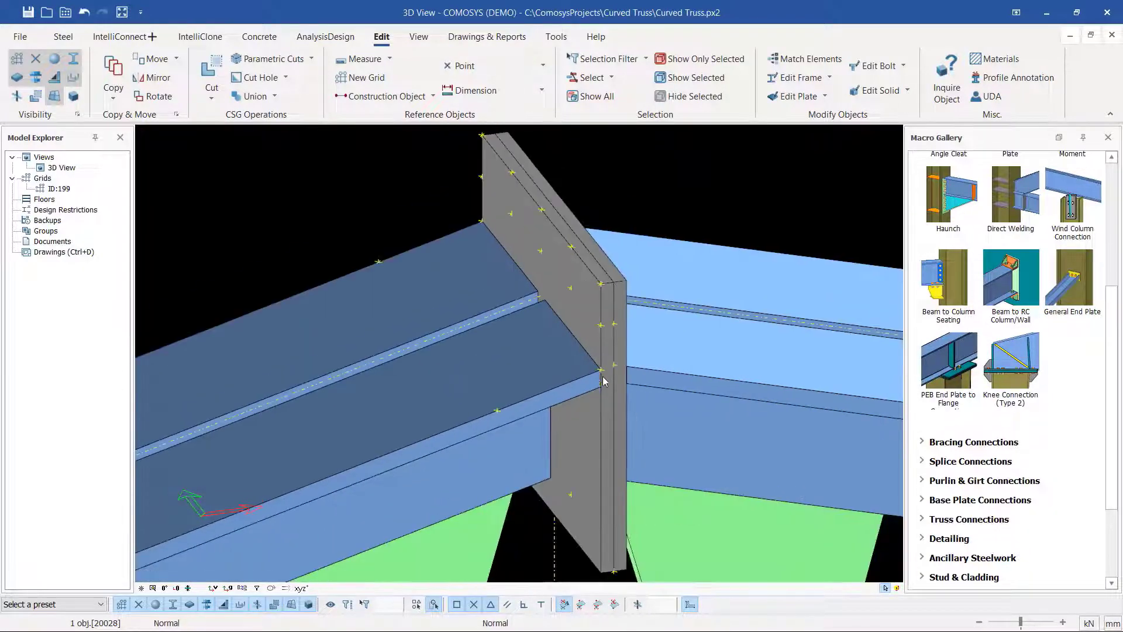
scroll(604, 382, "up", 4)
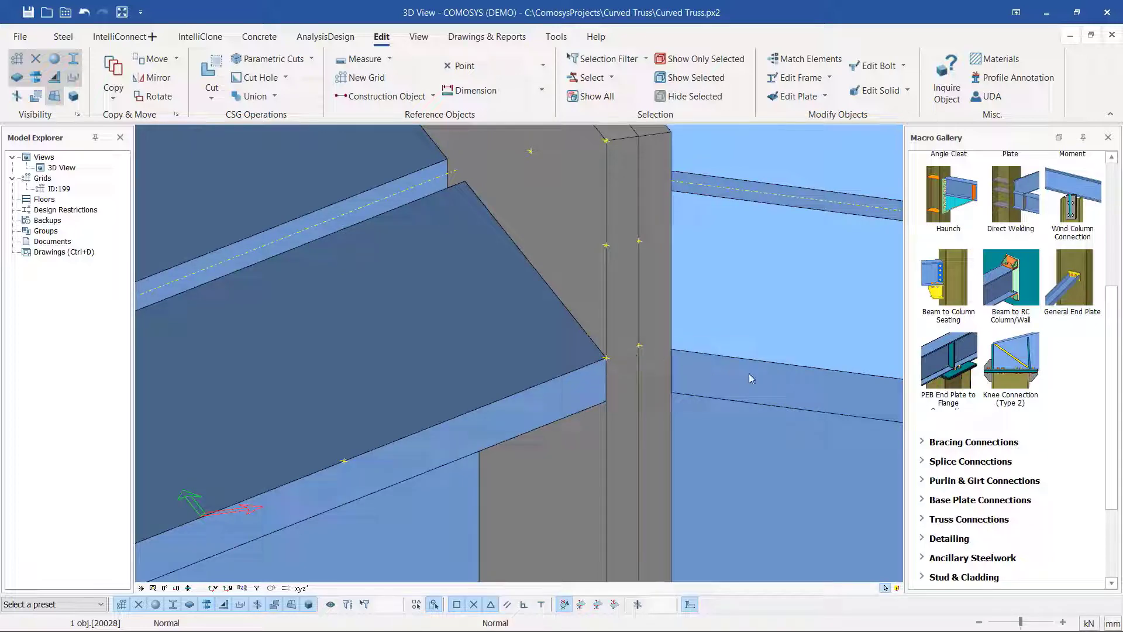
scroll(604, 363, "down", 3)
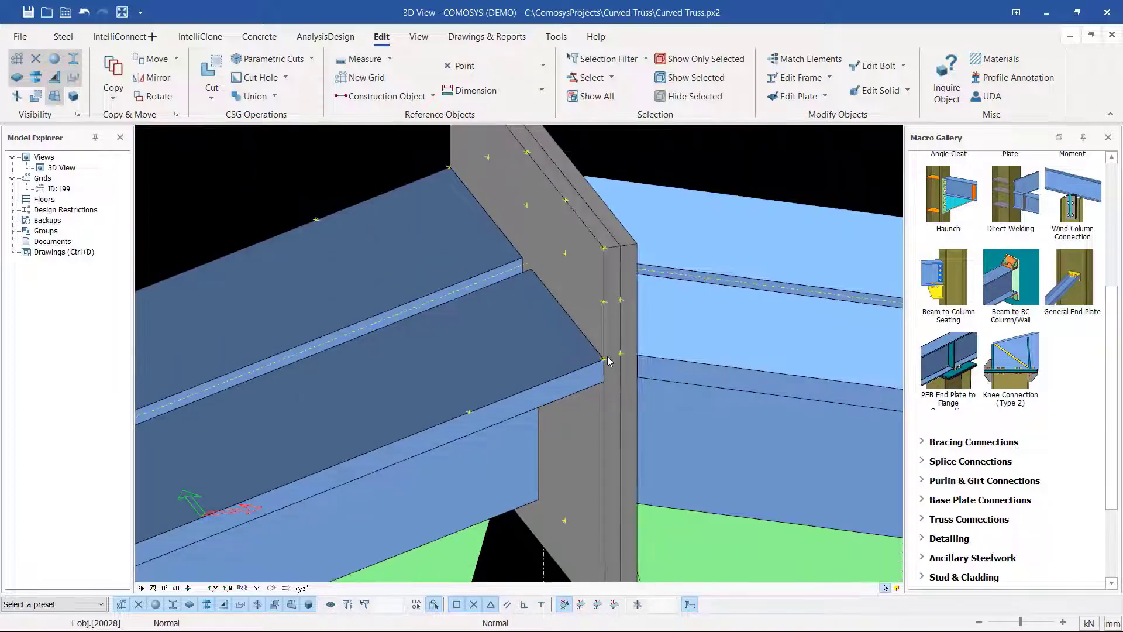
scroll(622, 334, "down", 2)
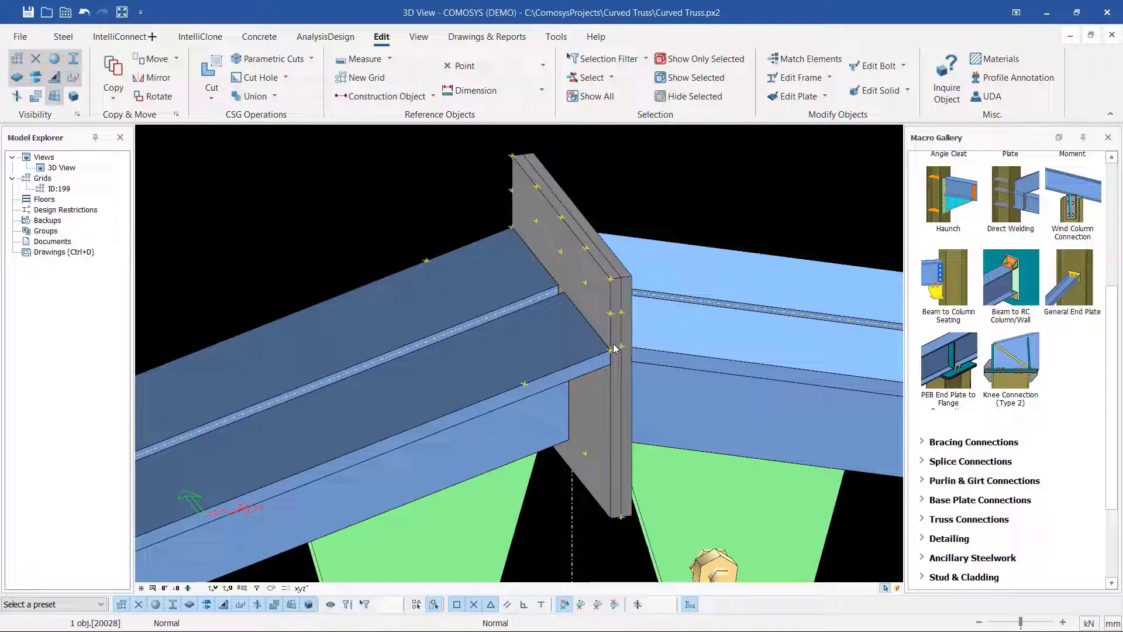
scroll(614, 348, "up", 3)
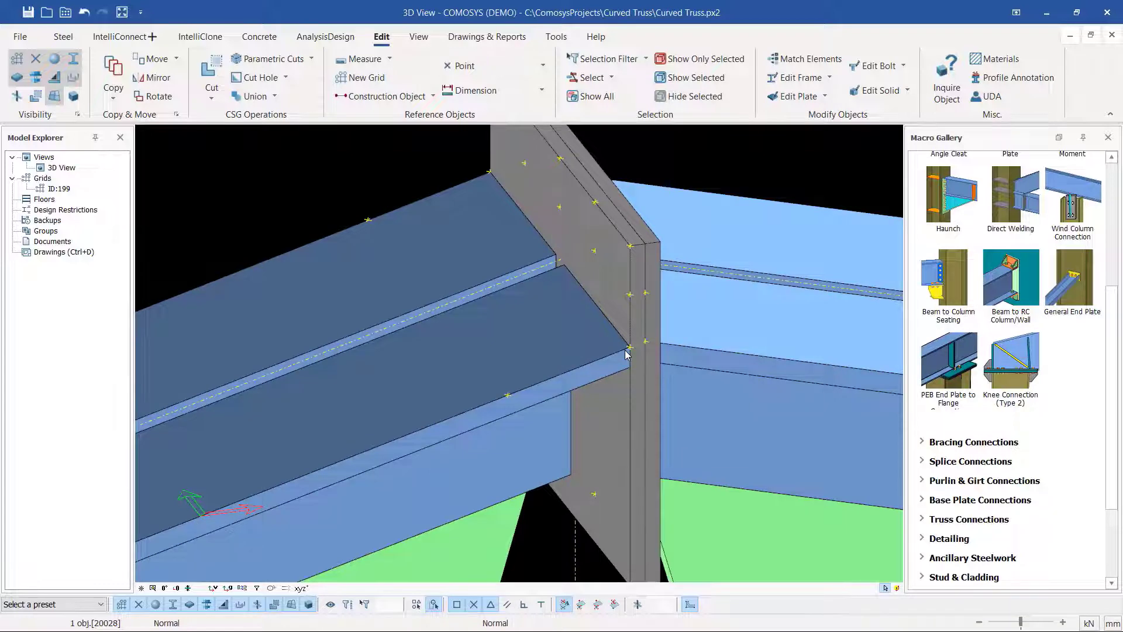
scroll(635, 351, "up", 2)
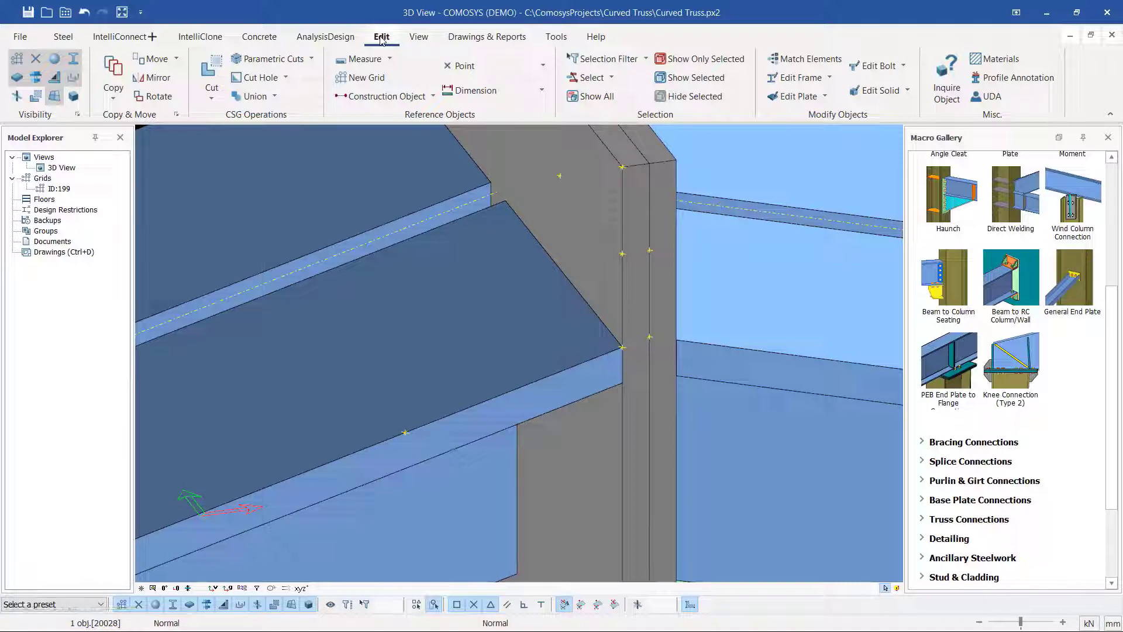
Try the Fitting cut at the ridge joint with the end plate as the object to be cut, and end the command.
left_click(211, 99)
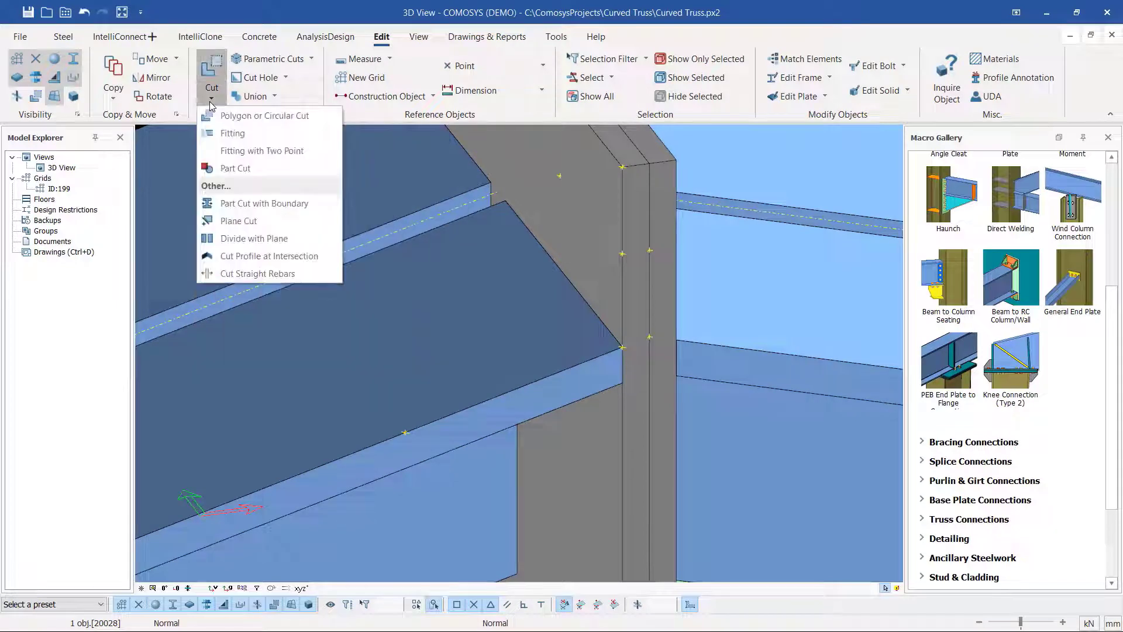
left_click(233, 134)
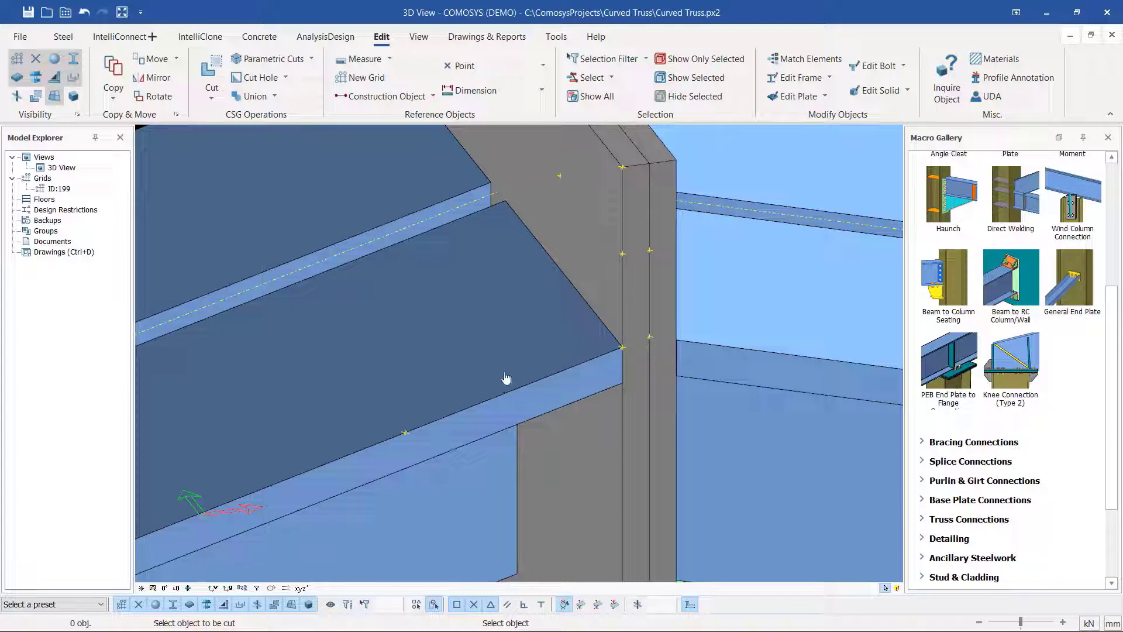
left_click(485, 374)
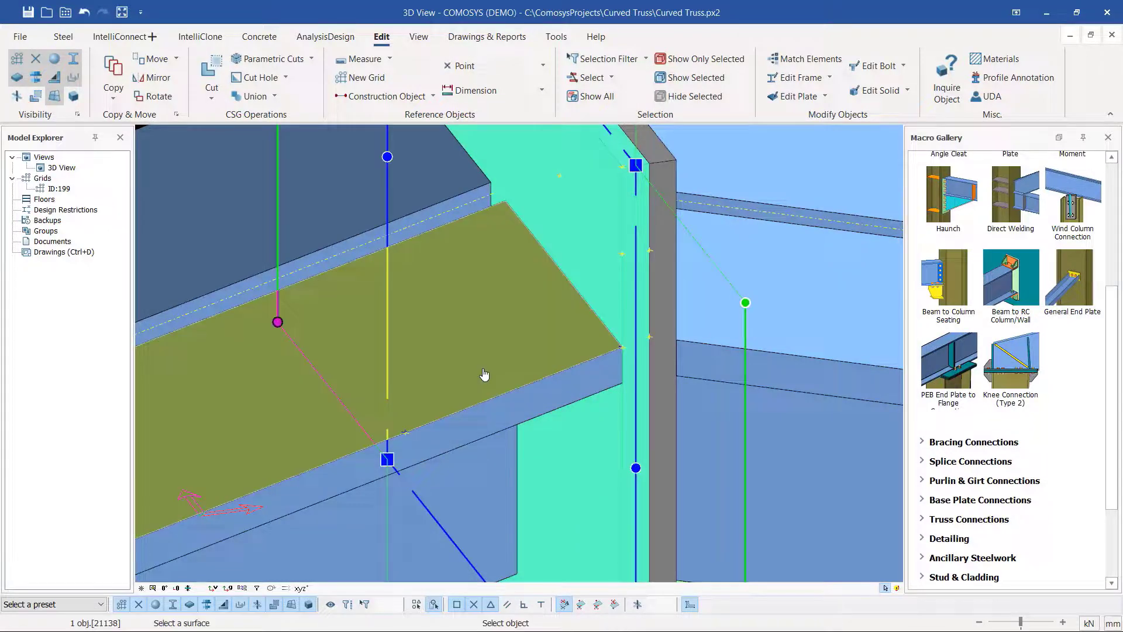
left_click(397, 449)
left_click(496, 325)
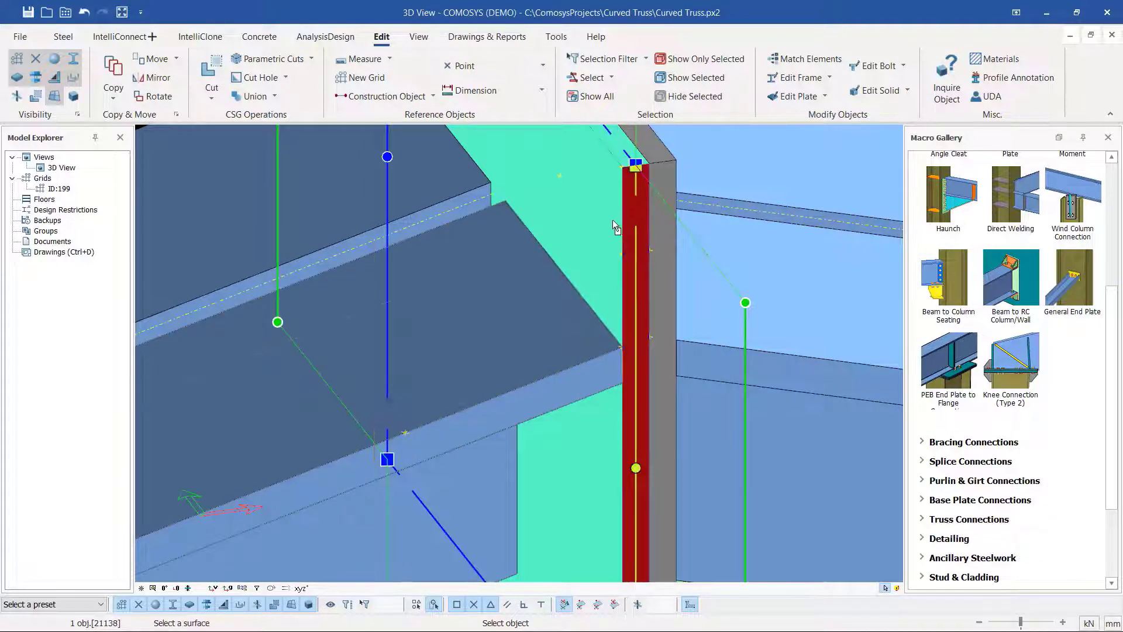
left_click(605, 217)
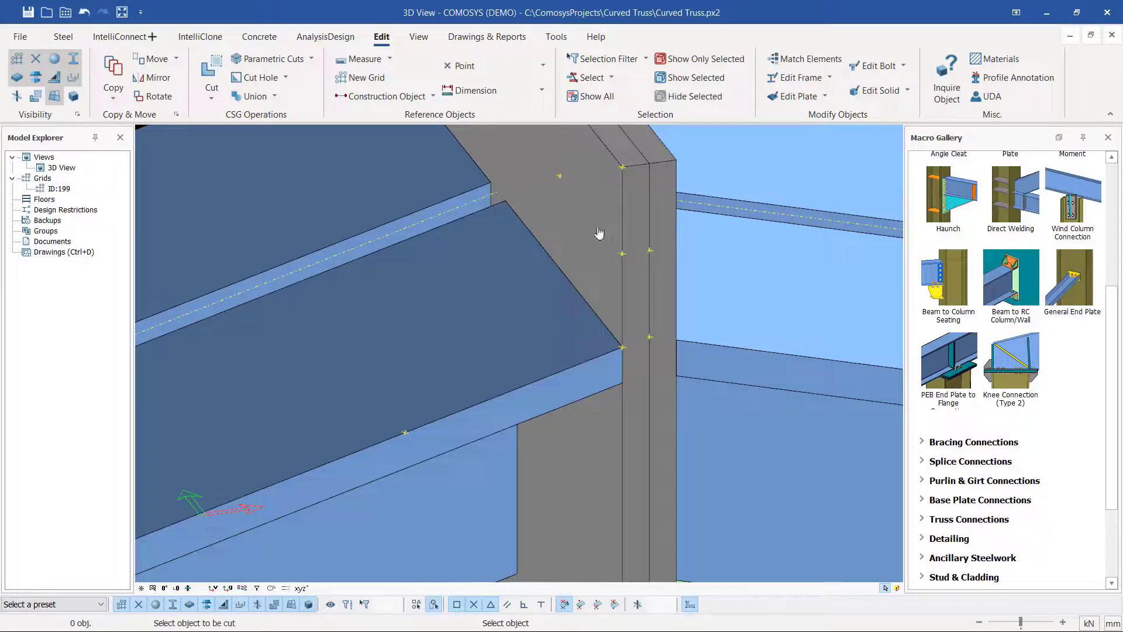
middle_click_drag(605, 228, 567, 313)
scroll(475, 255, "down", 4)
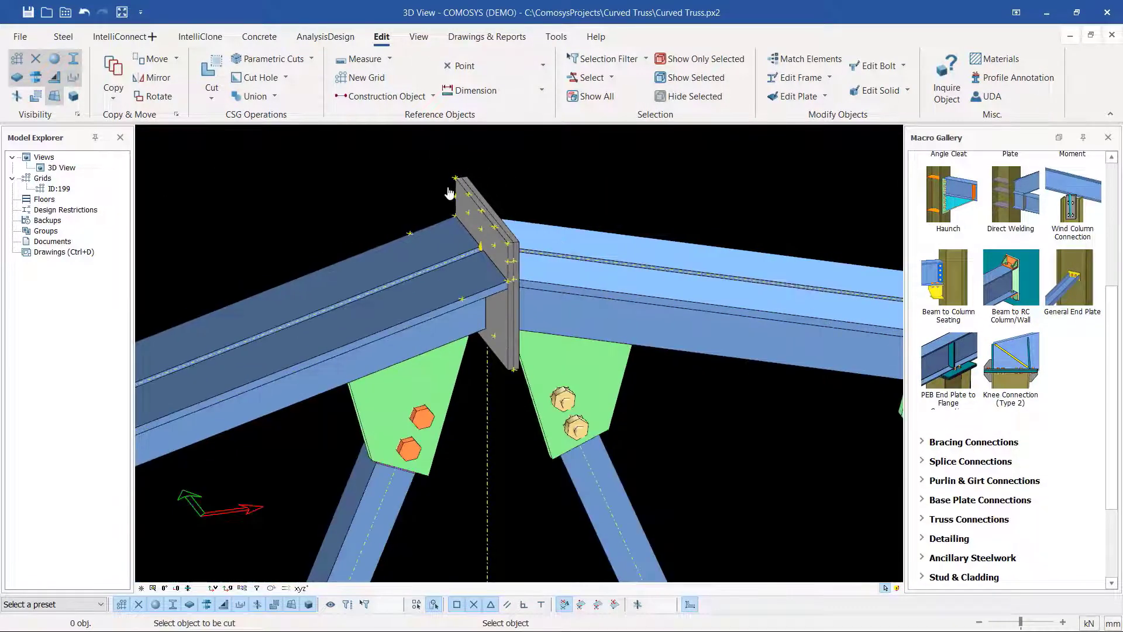
scroll(485, 218, "up", 4)
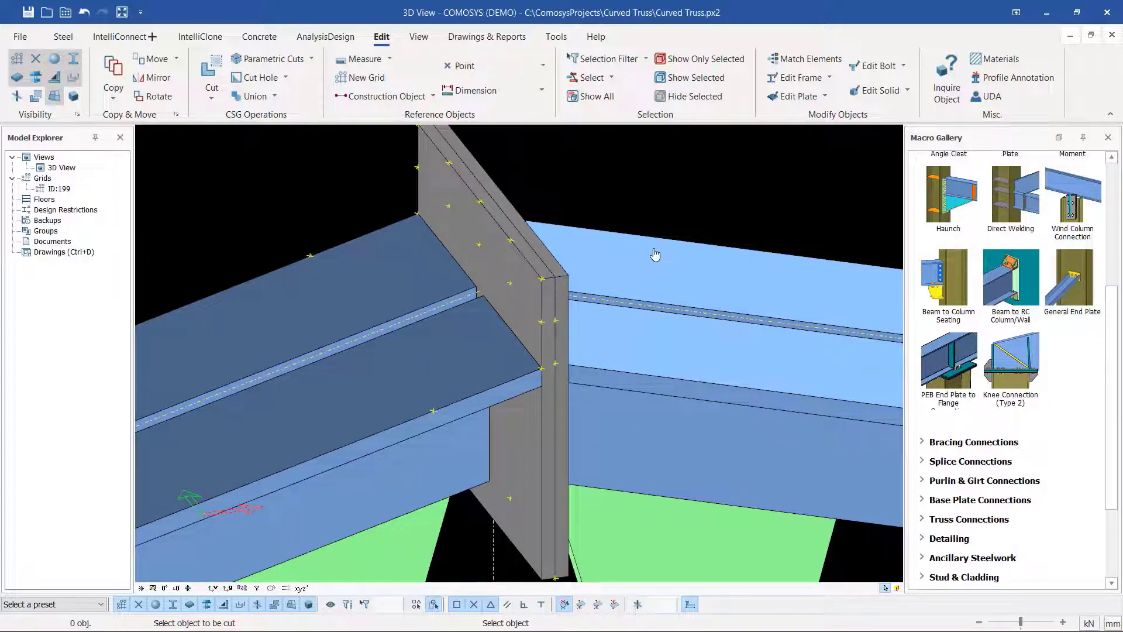
key("Escape")
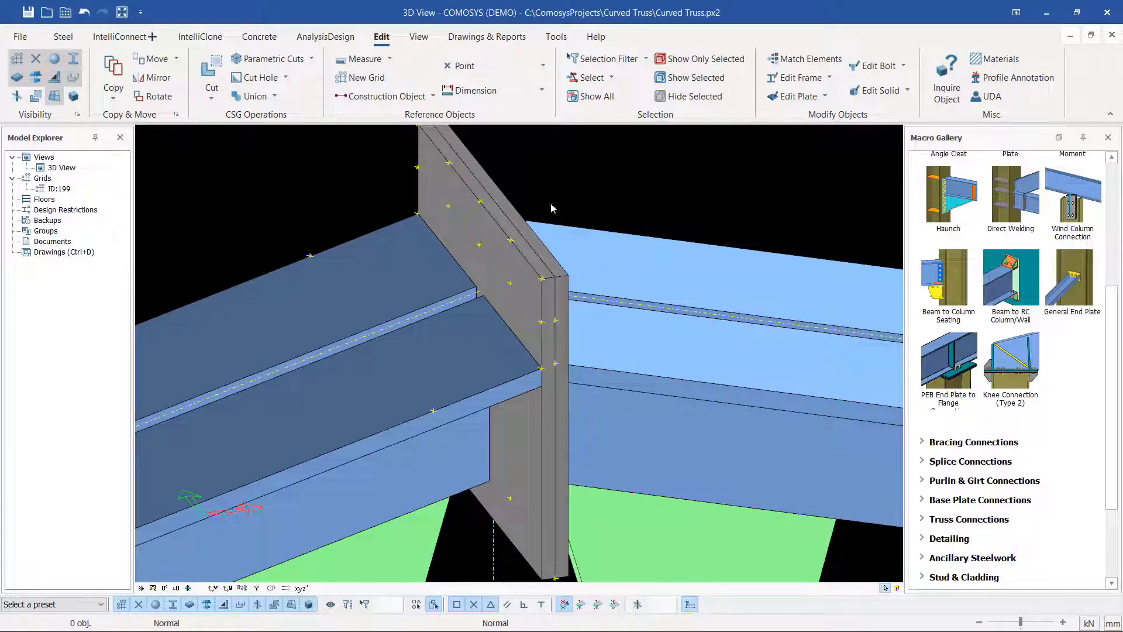
Examine the ridge end plates up close and select a reference point on the near end plate's face.
scroll(572, 266, "down", 2)
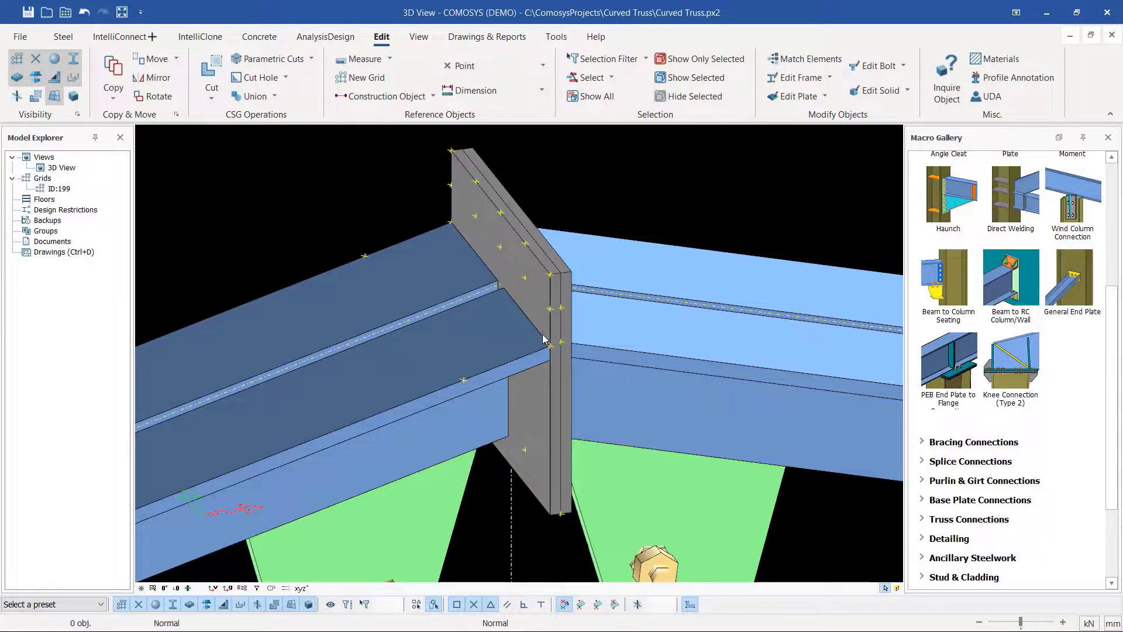
scroll(552, 327, "up", 2)
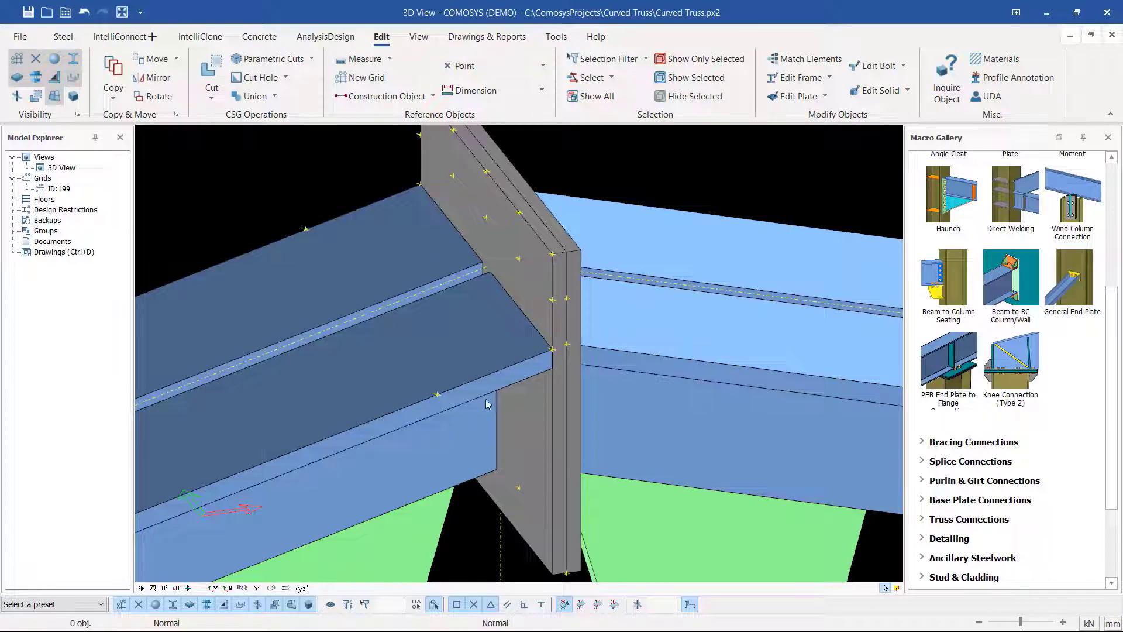
scroll(527, 297, "down", 1)
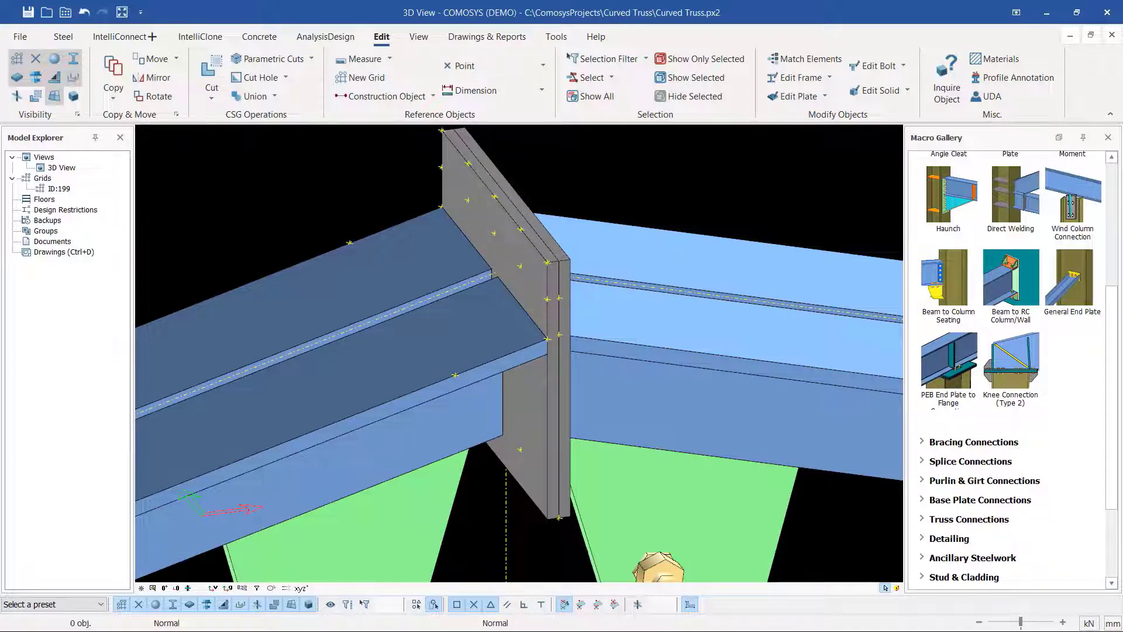
scroll(529, 237, "down", 1)
scroll(478, 332, "up", 1)
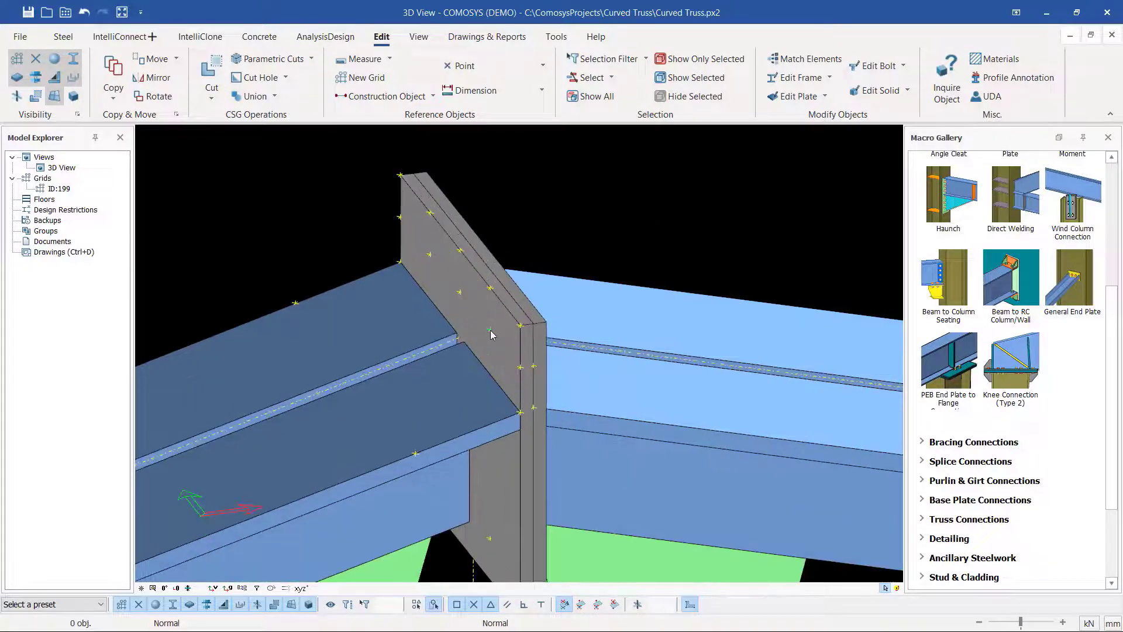
left_click(491, 332)
middle_click_drag(491, 332, 514, 313)
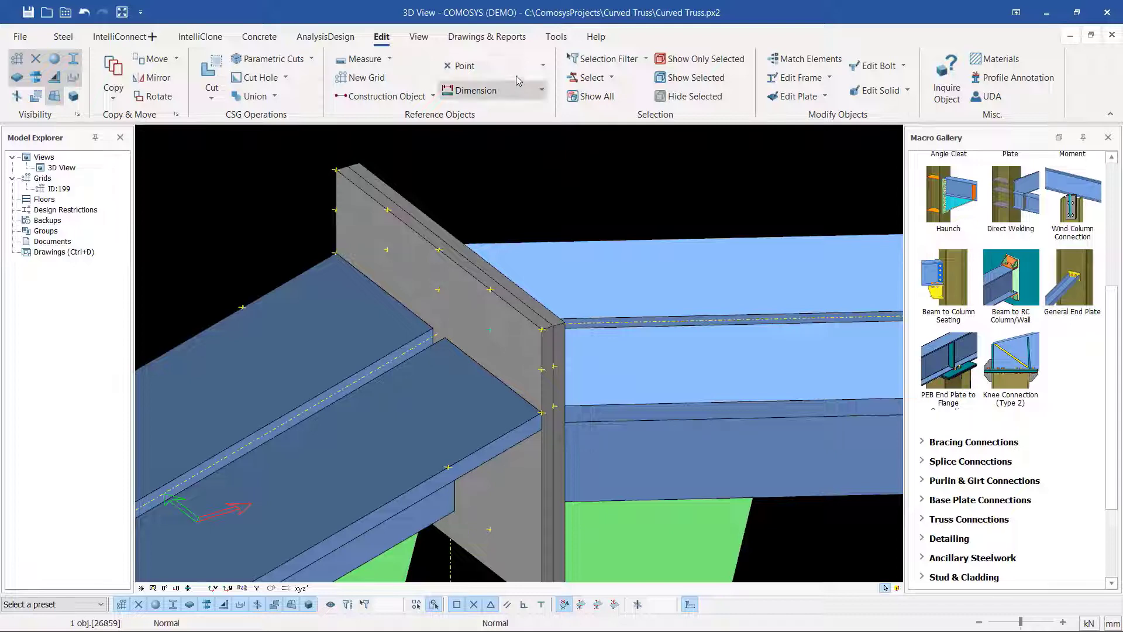
left_click(533, 65)
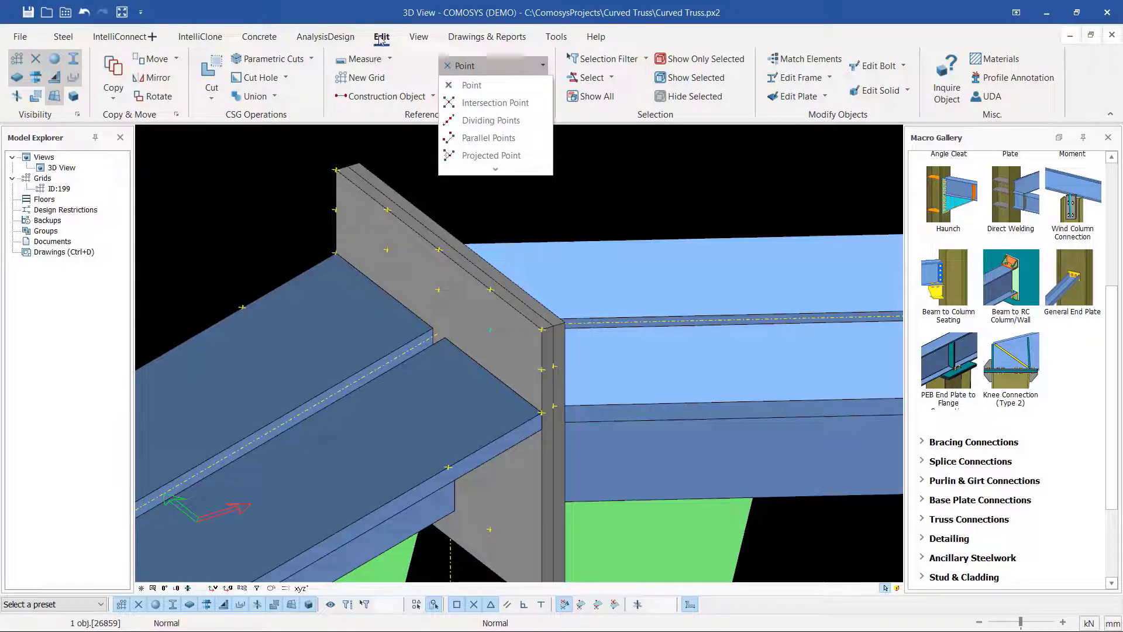
left_click(448, 63)
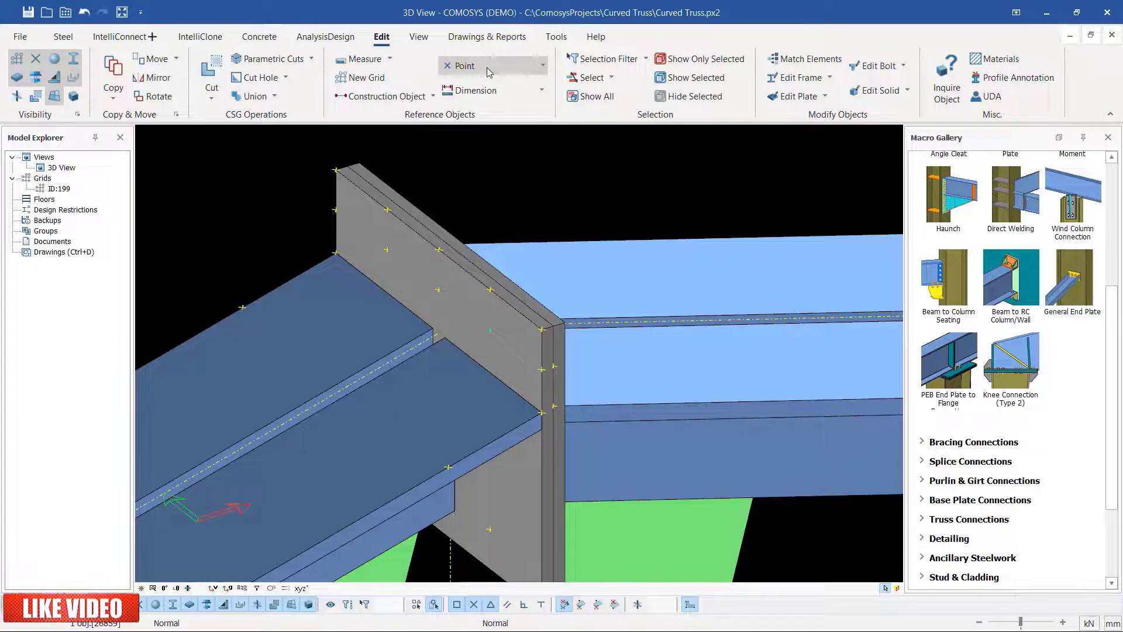
left_click(468, 68)
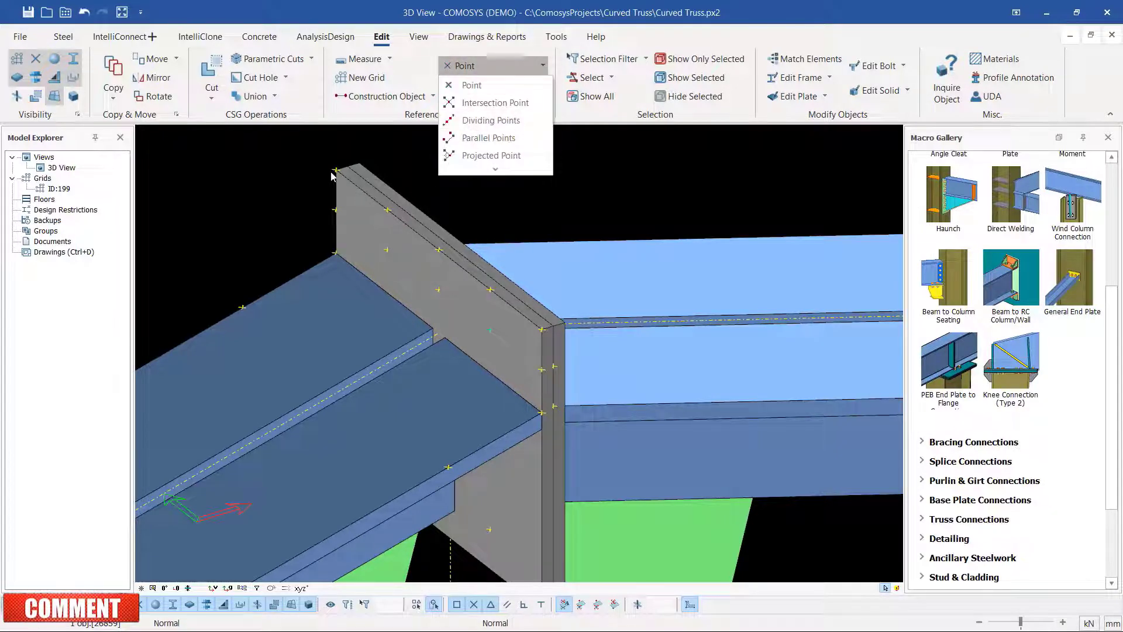
left_click(471, 85)
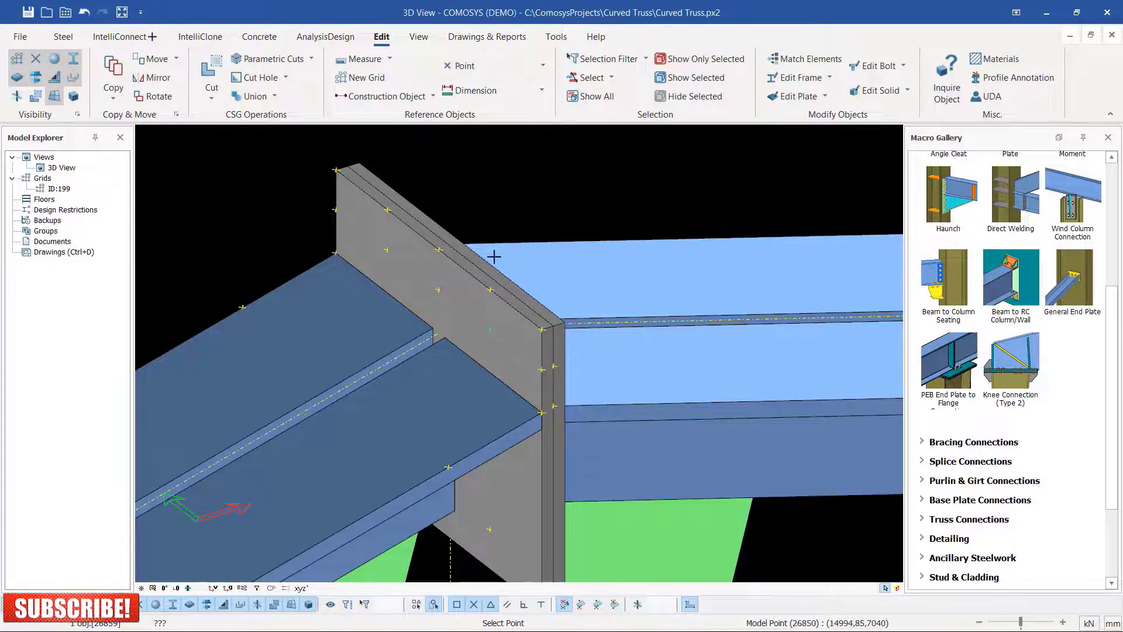
right_click(579, 176)
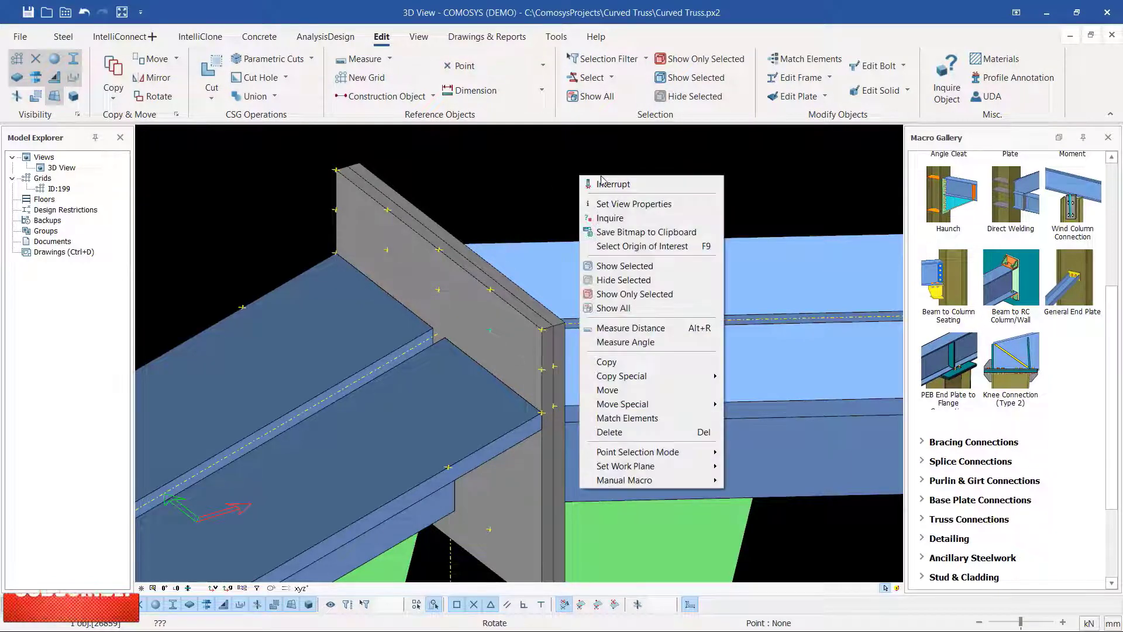
left_click(603, 184)
left_click(503, 65)
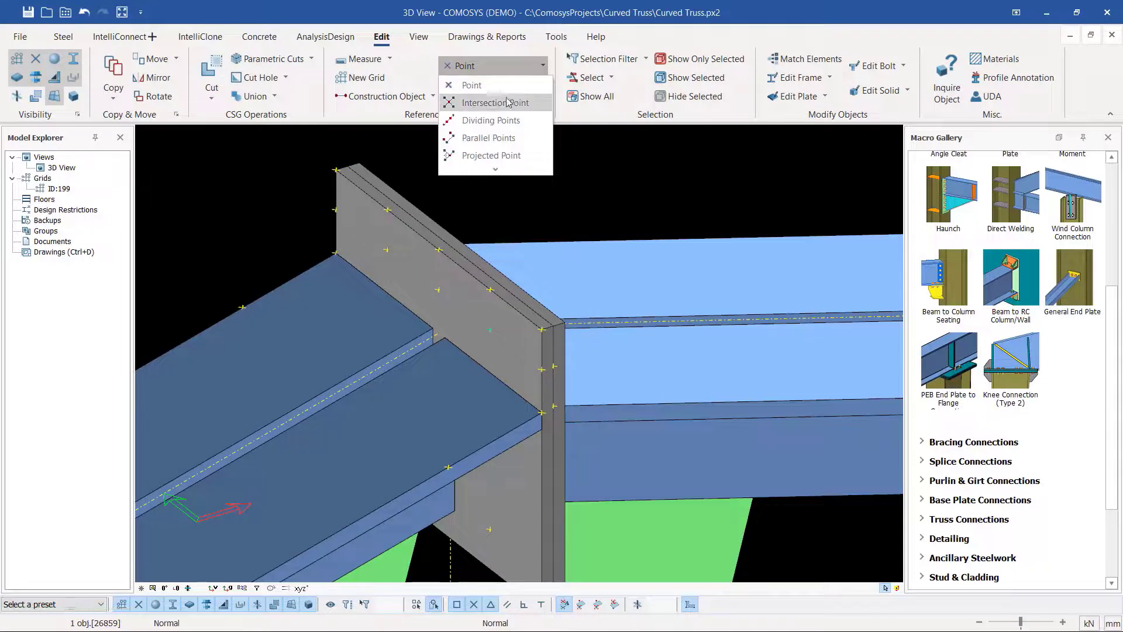
left_click(490, 109)
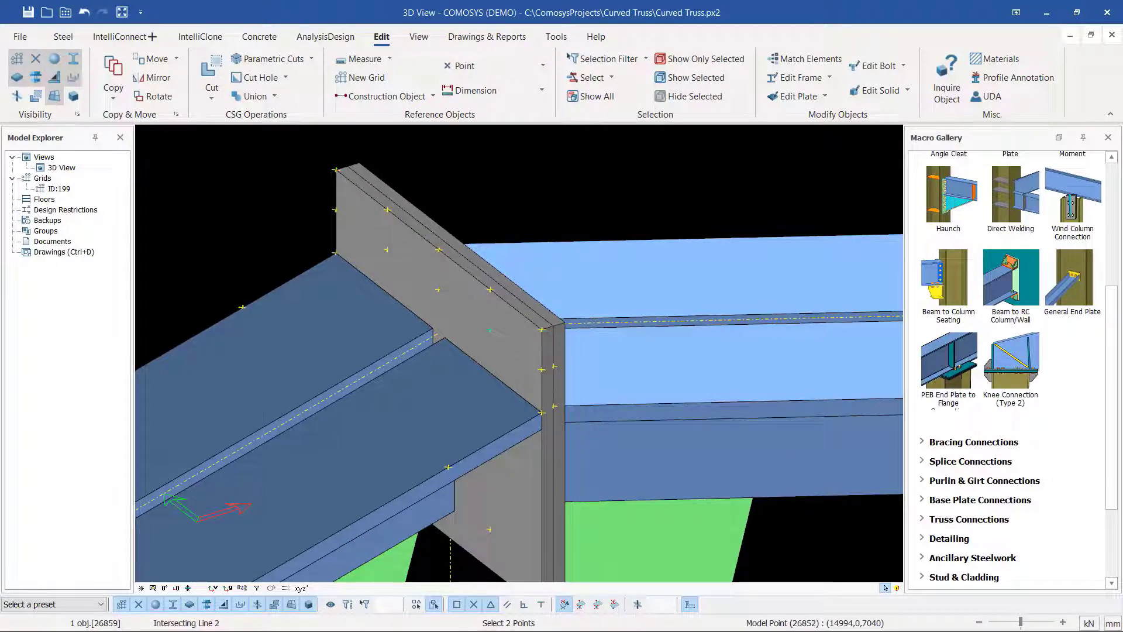
right_click(499, 211)
left_click(517, 219)
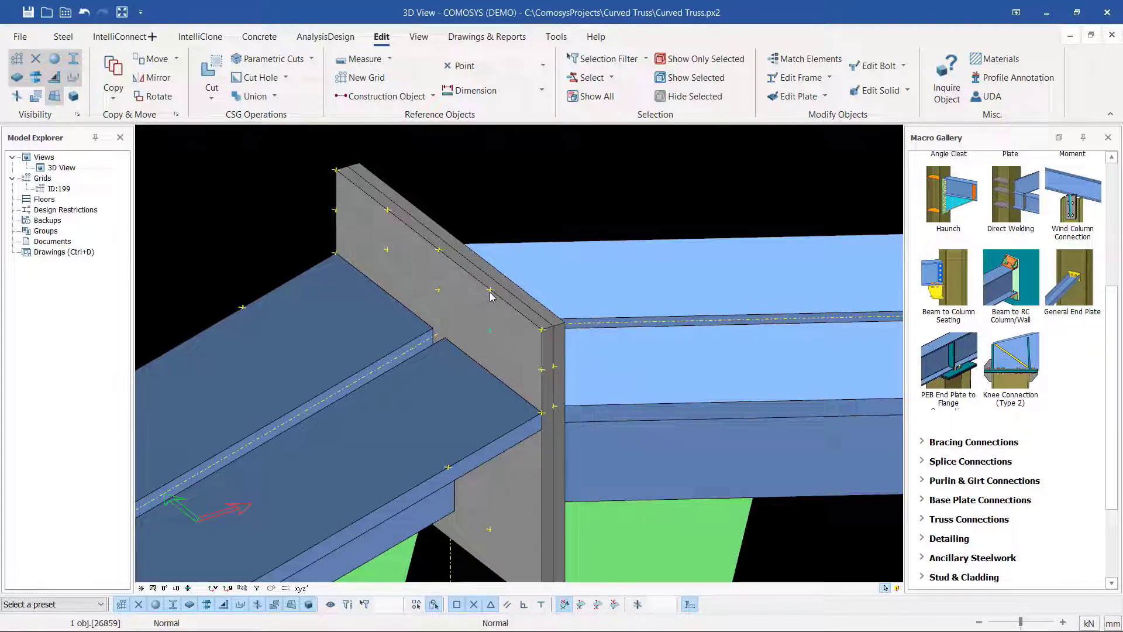
Measure the distance from the end plate's upper front corner down to the reference point on the same vertical edge.
scroll(538, 306, "up", 3)
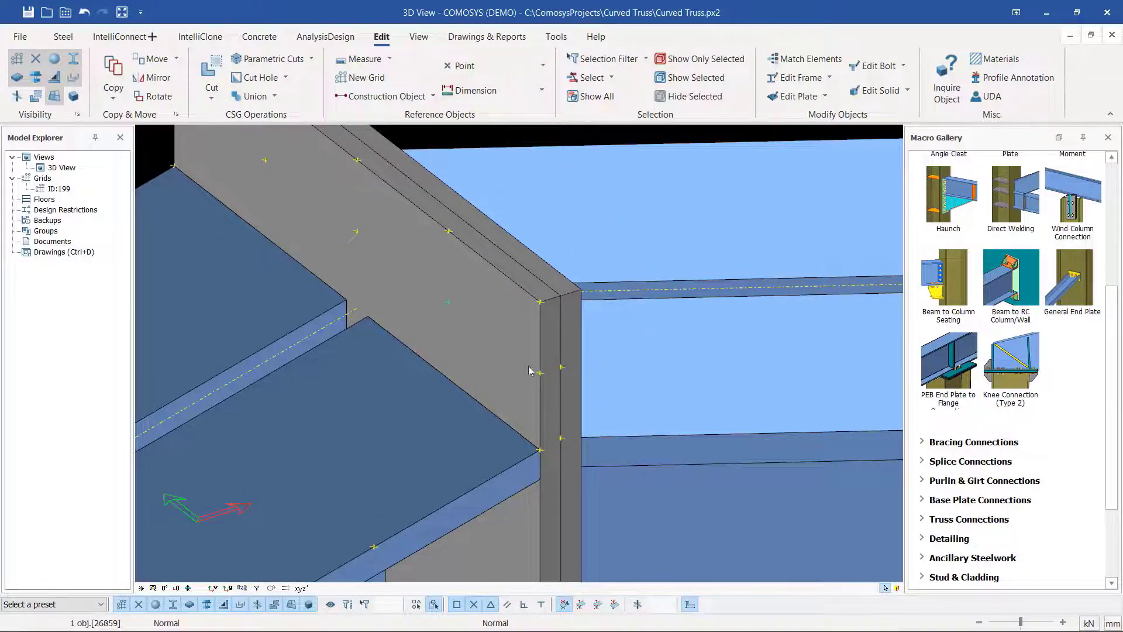
scroll(522, 350, "down", 2)
right_click(553, 150)
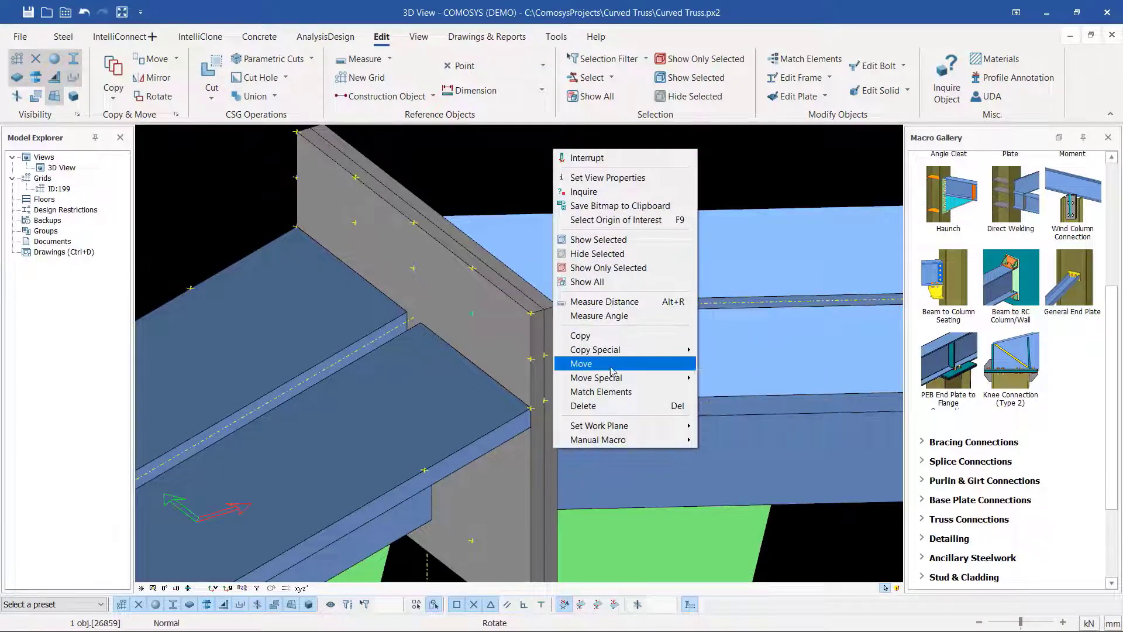
left_click(503, 176)
right_click(507, 169)
left_click(564, 279)
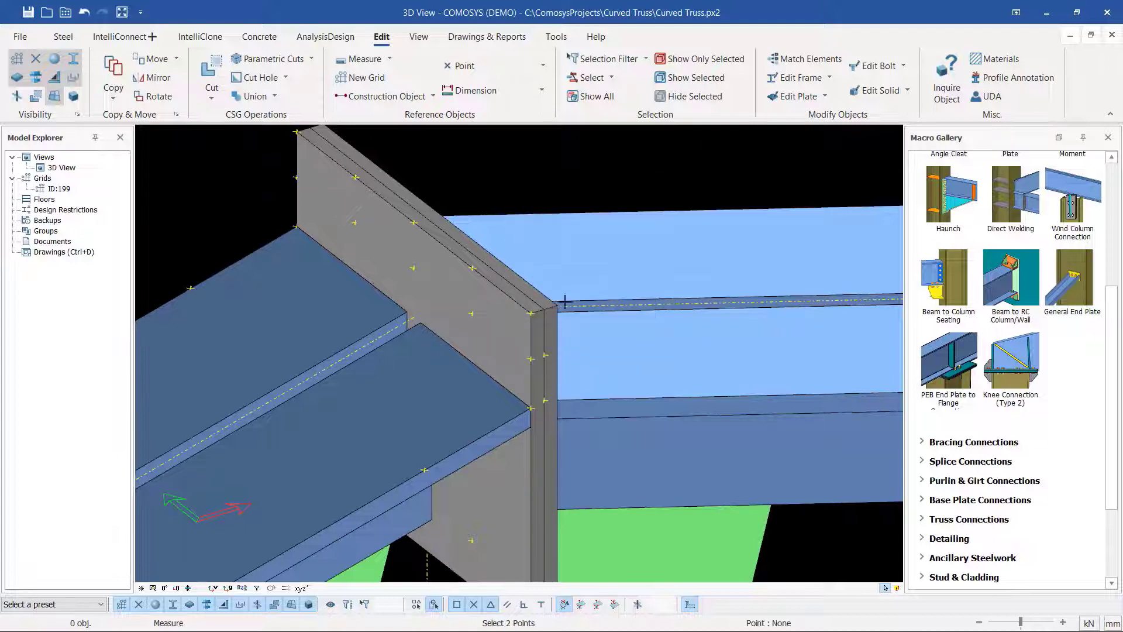
scroll(523, 296, "up", 2)
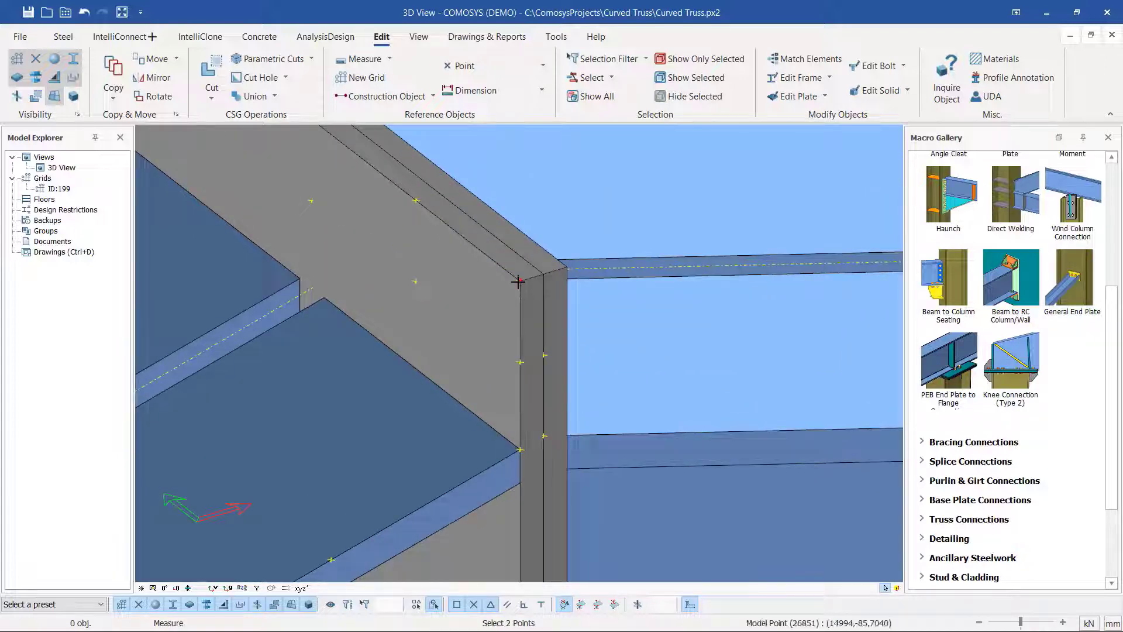
left_click(520, 280)
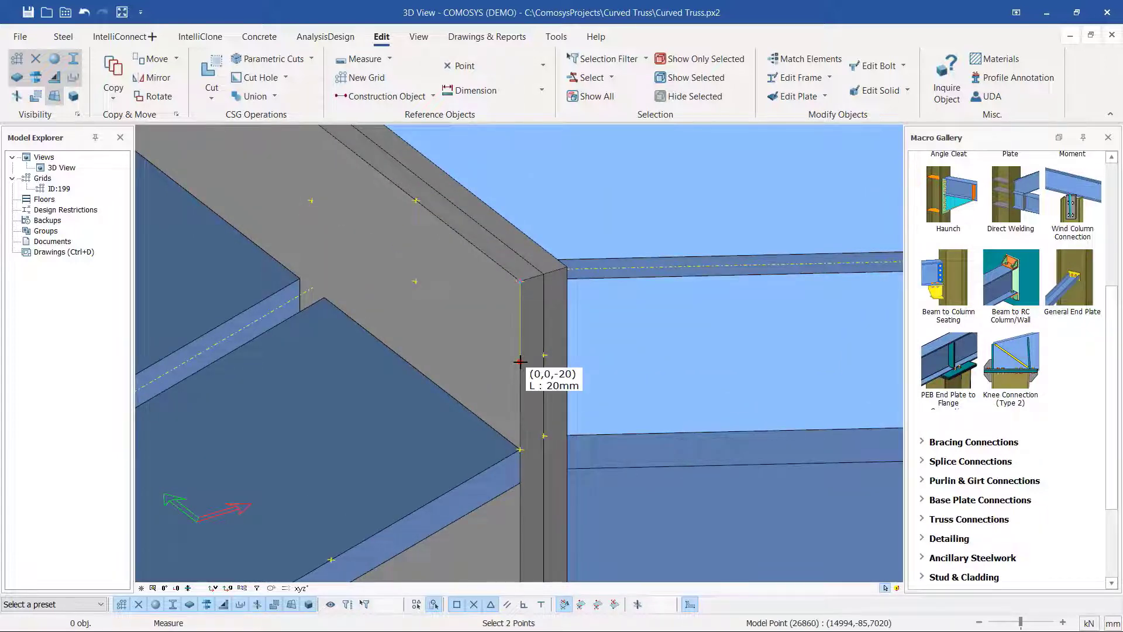
right_click(670, 168)
left_click(705, 176)
scroll(570, 294, "down", 3)
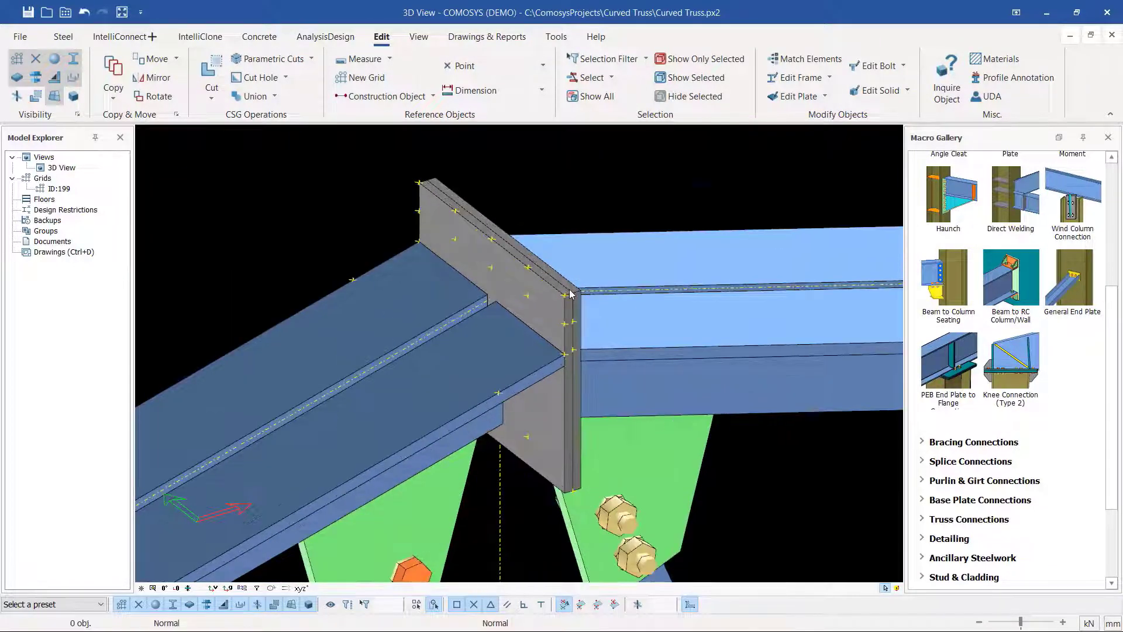
Start a bolt group at the ridge joint with the two end plates as the parts to connect.
scroll(571, 294, "up", 3)
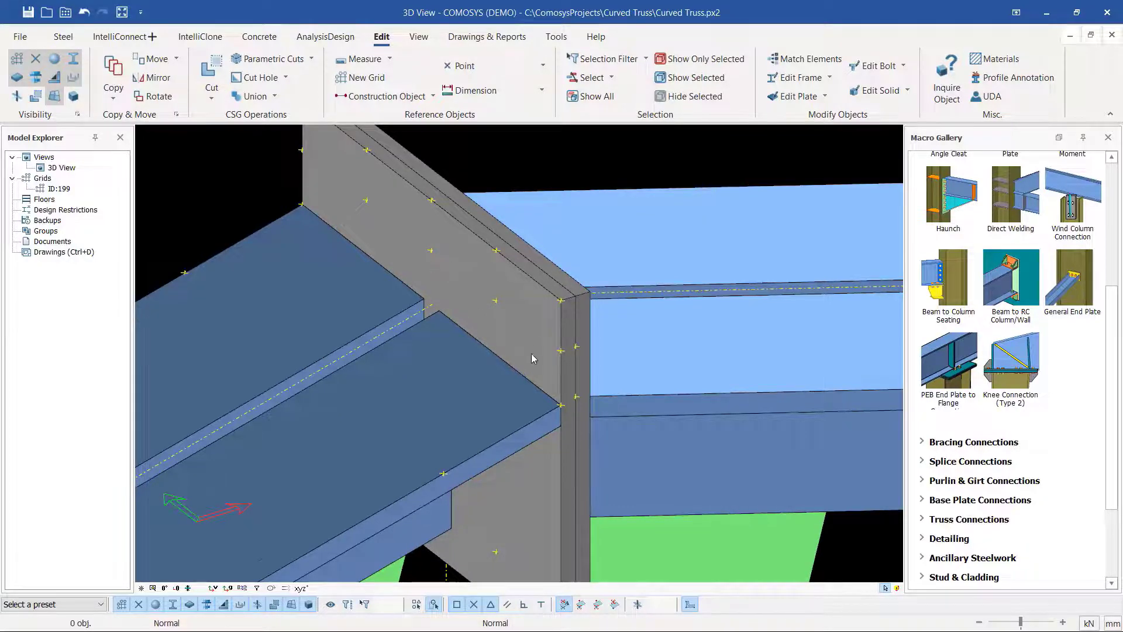
scroll(547, 361, "down", 2)
scroll(477, 292, "up", 2)
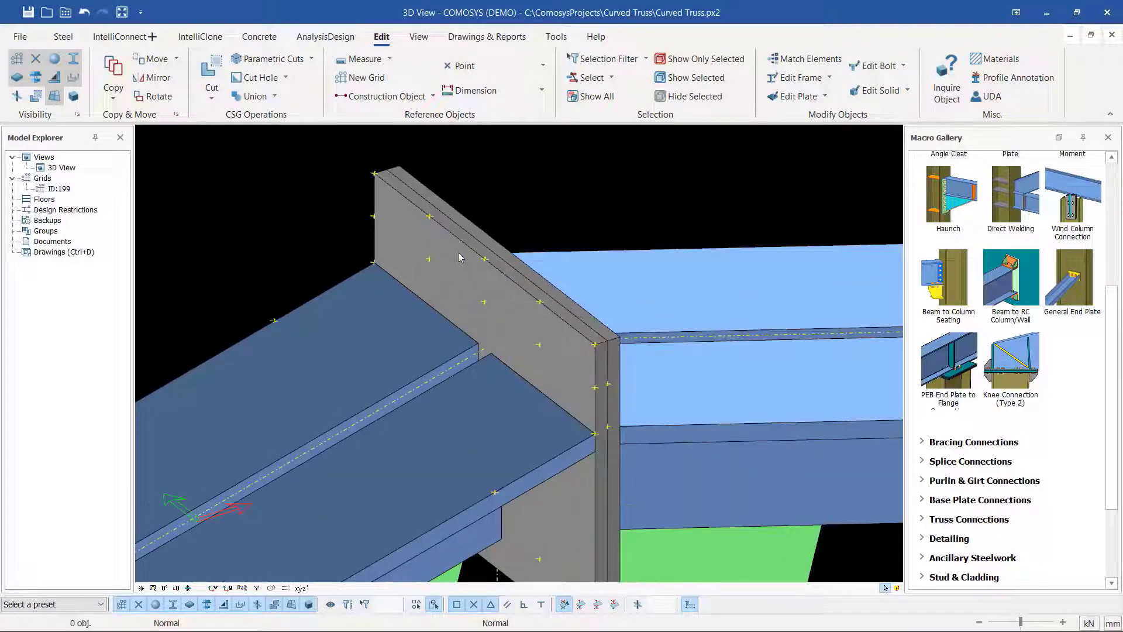
left_click(63, 37)
left_click(542, 92)
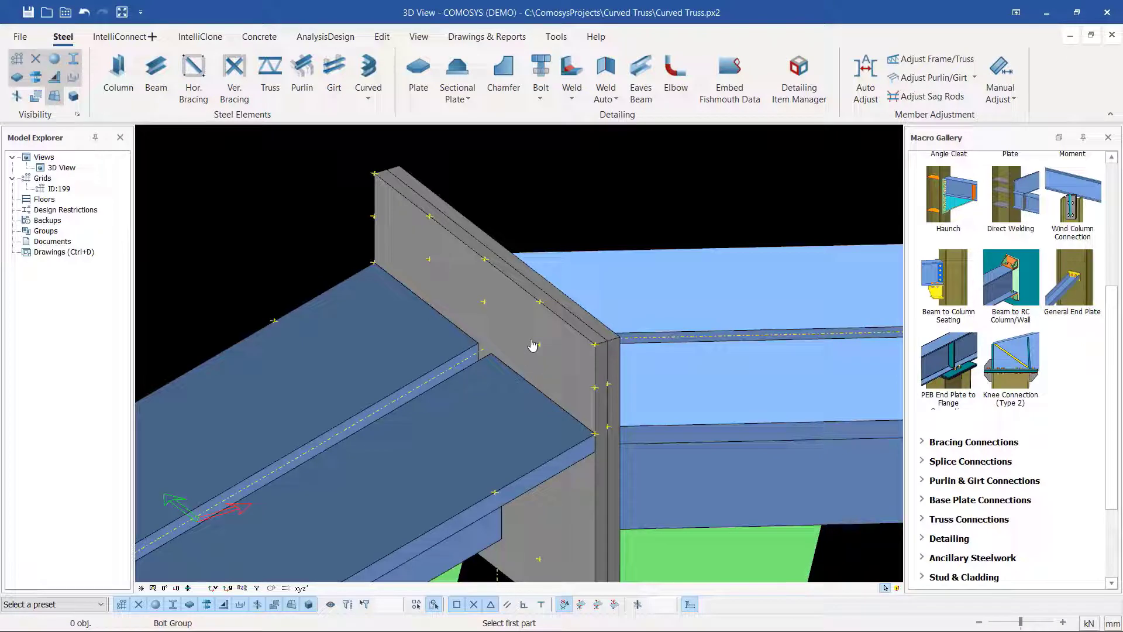
left_click(577, 361)
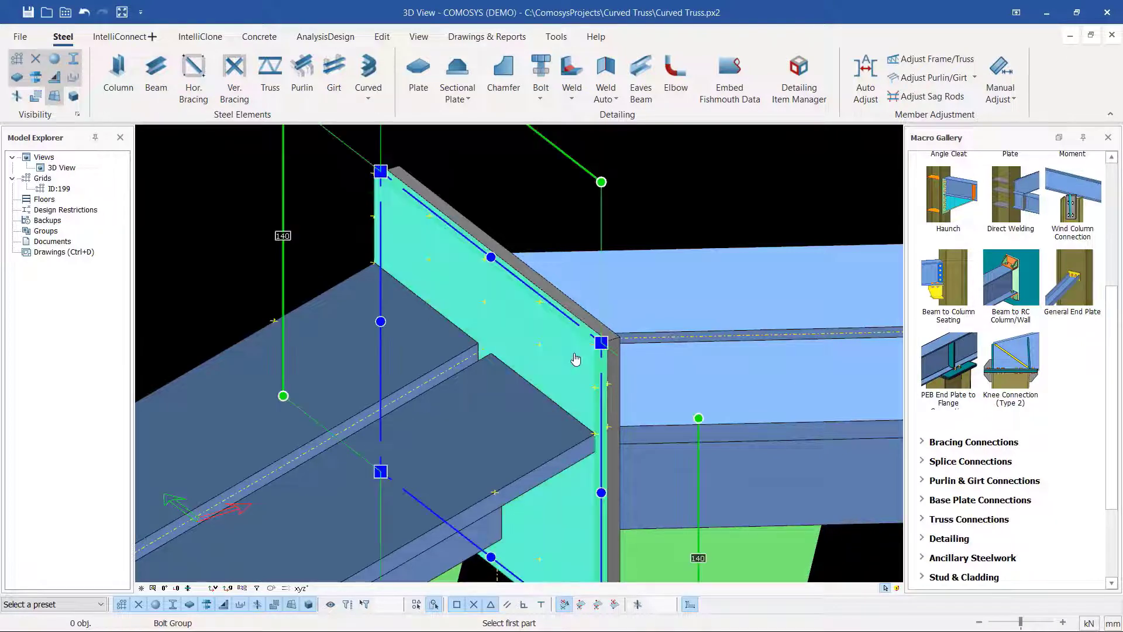
left_click(611, 372)
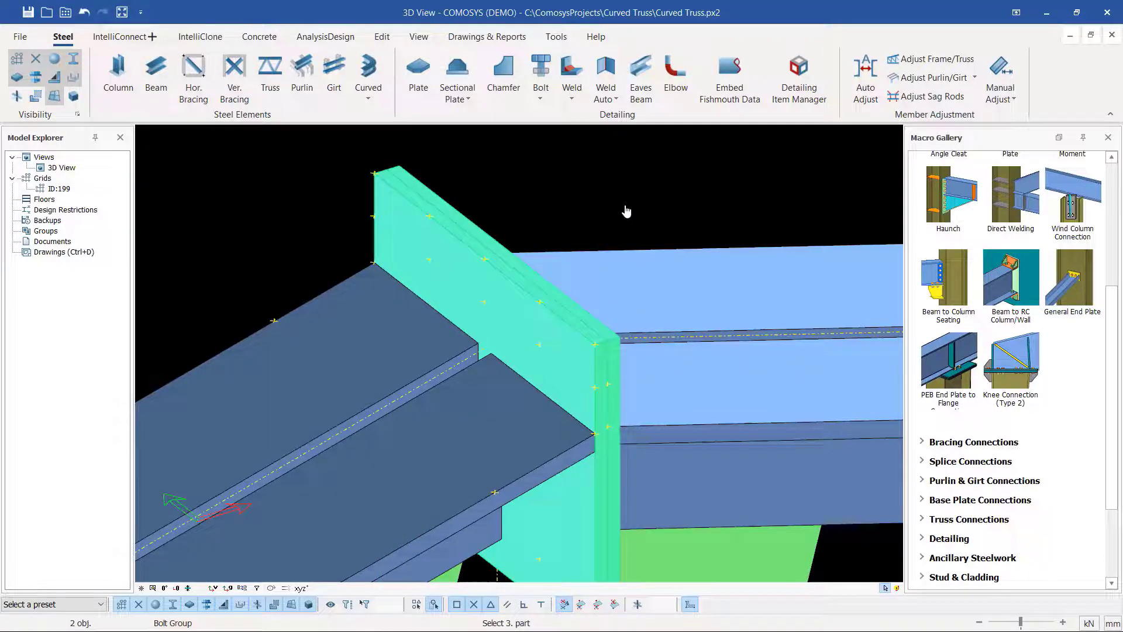
right_click(614, 186)
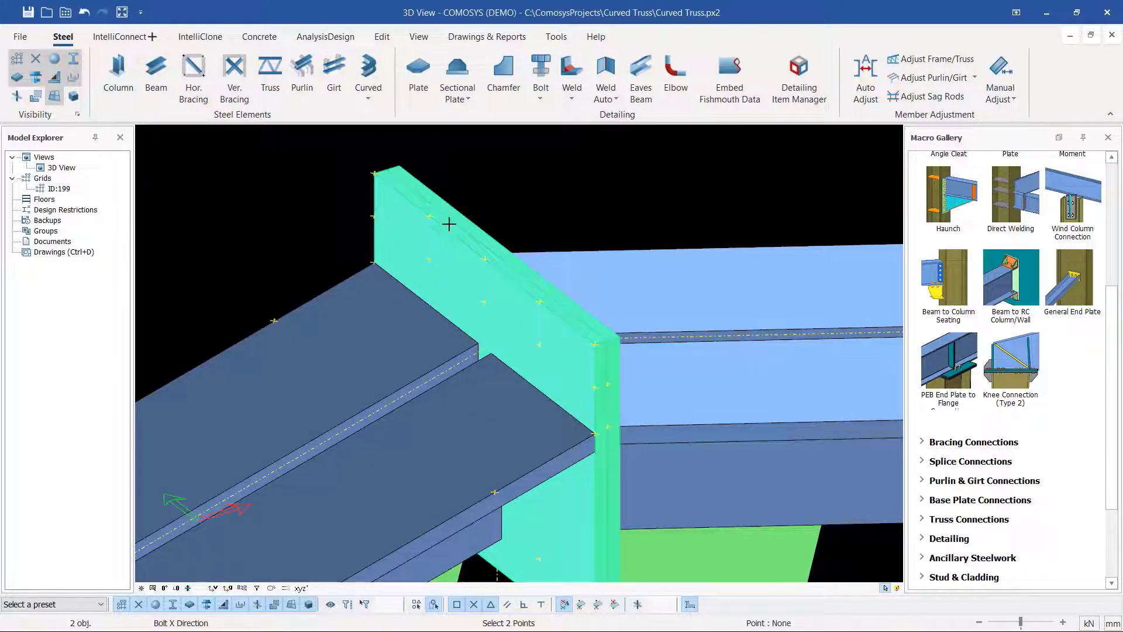
Try to place the bolt group with its X direction running between the two outer reference points on the end plate's face.
scroll(448, 224, "up", 5)
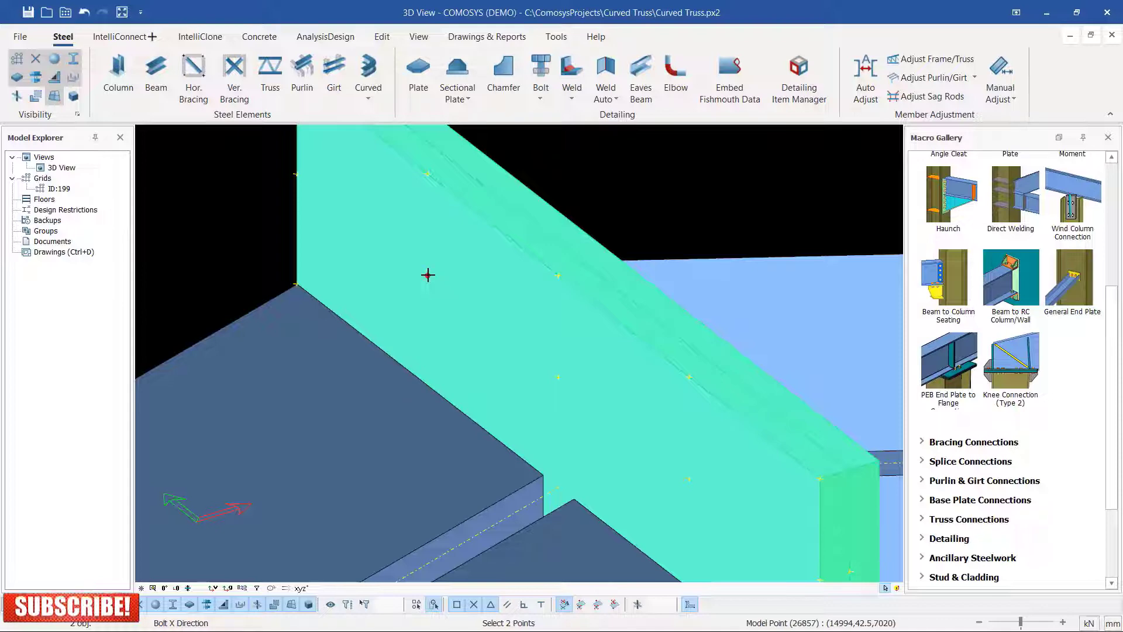
left_click(428, 275)
scroll(479, 319, "down", 3)
scroll(630, 429, "up", 4)
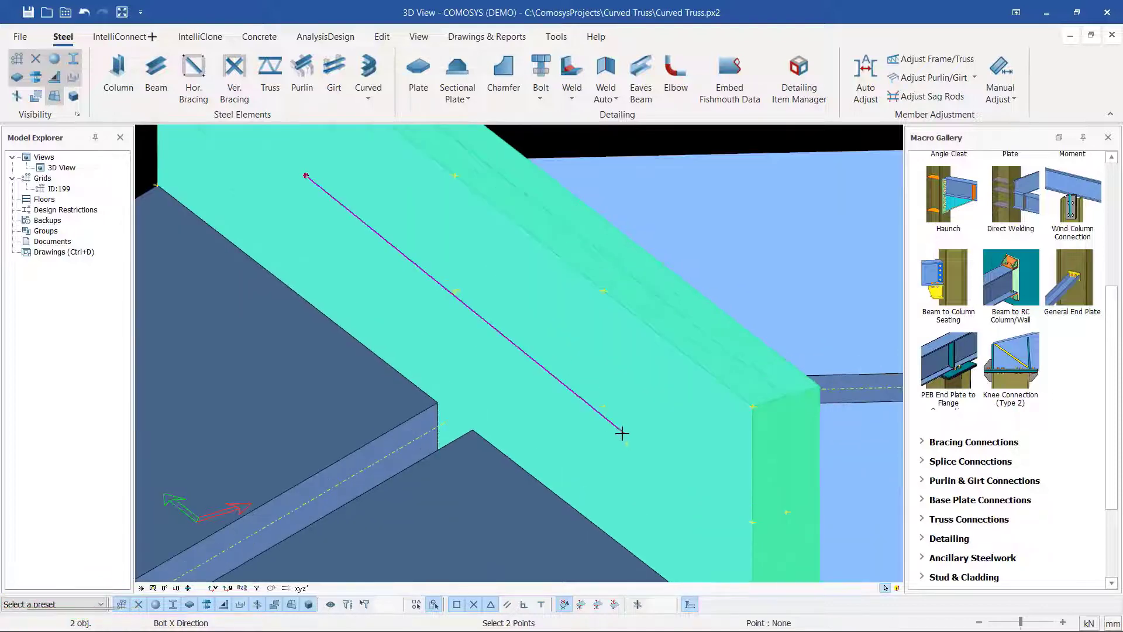
left_click(602, 407)
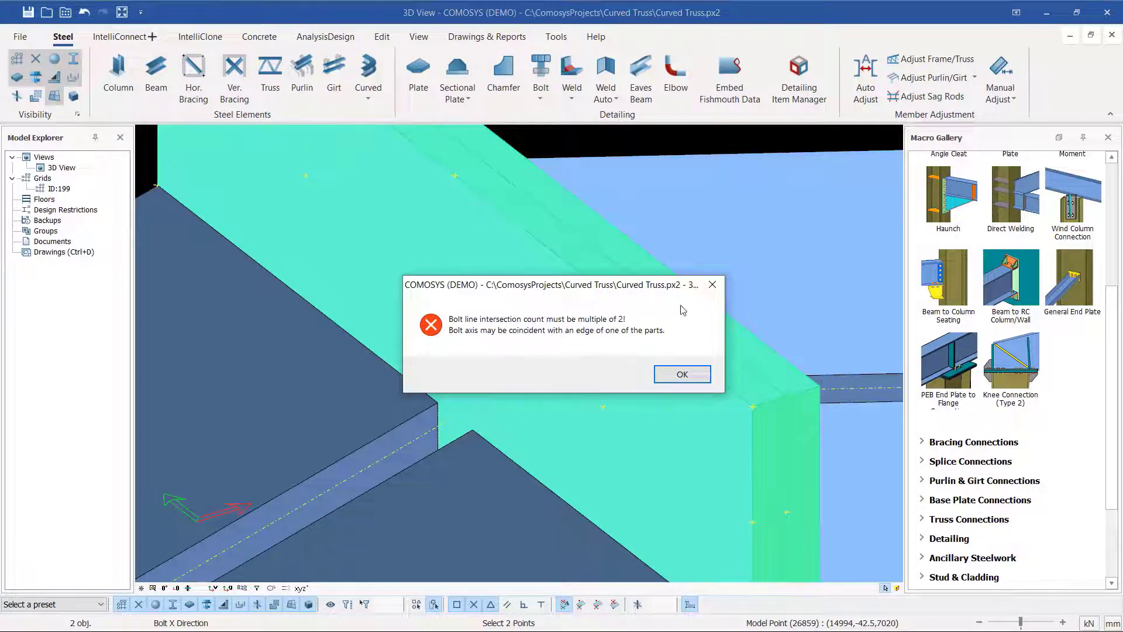
left_click(682, 375)
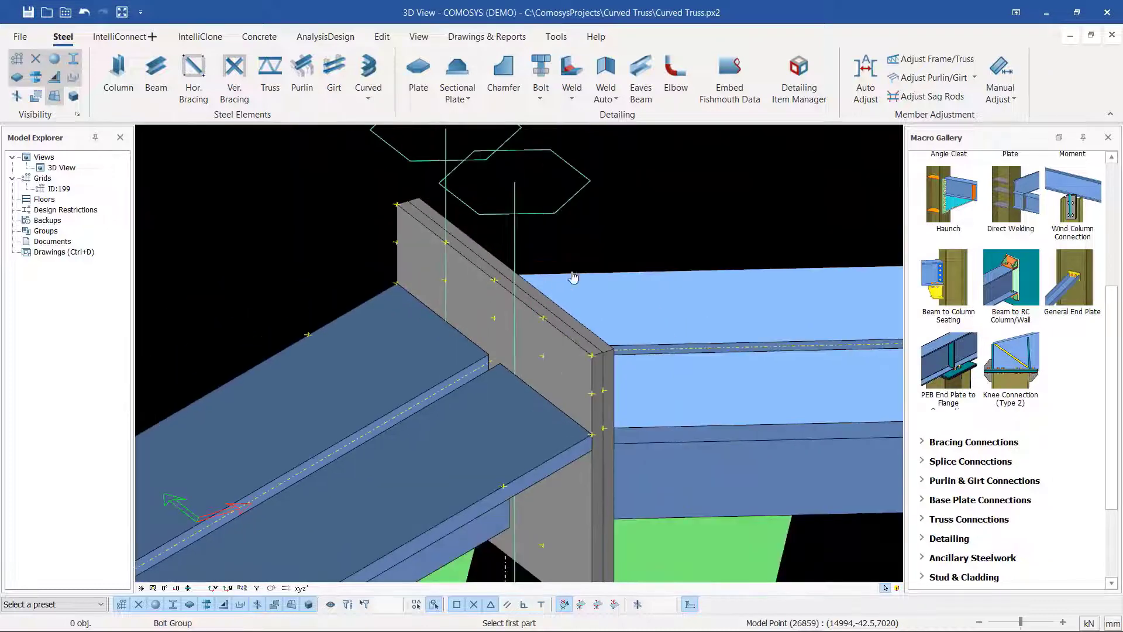
End the bolt command and delete the misplaced vertical bolt group above the end plates.
right_click(628, 199)
key("Escape")
scroll(606, 231, "down", 3)
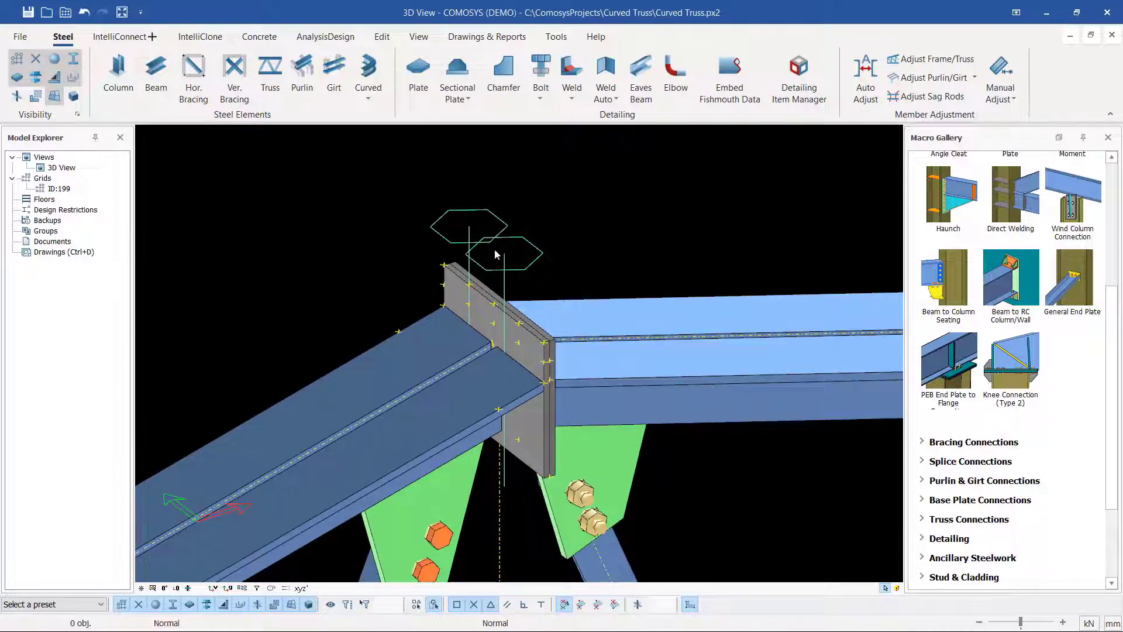
scroll(497, 251, "up", 2)
left_click_drag(615, 201, 490, 285)
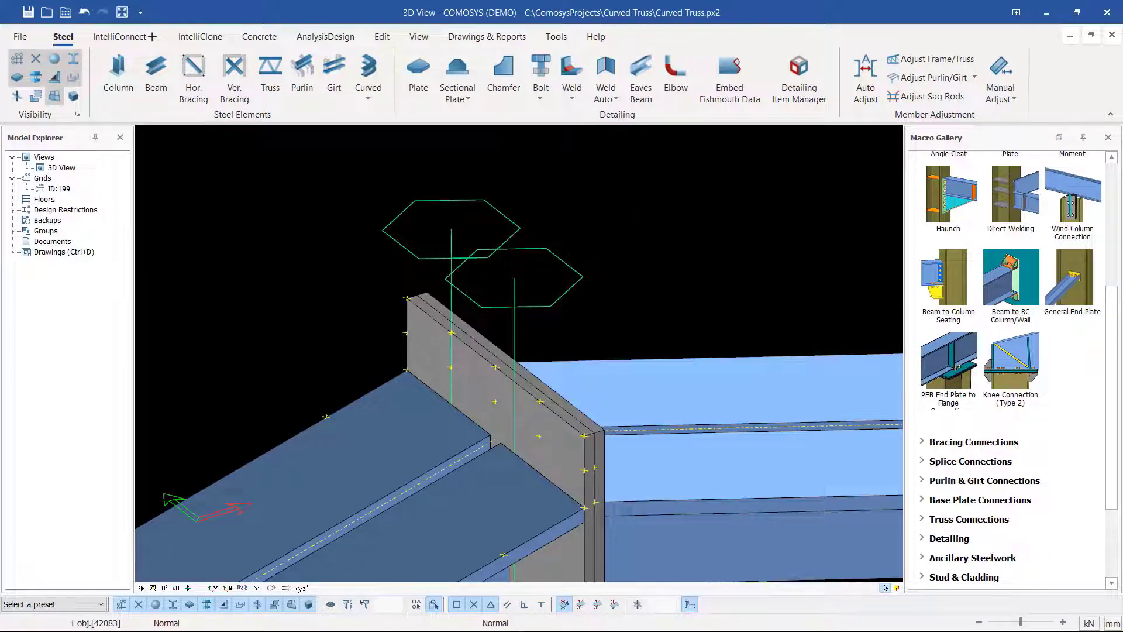
key("Delete")
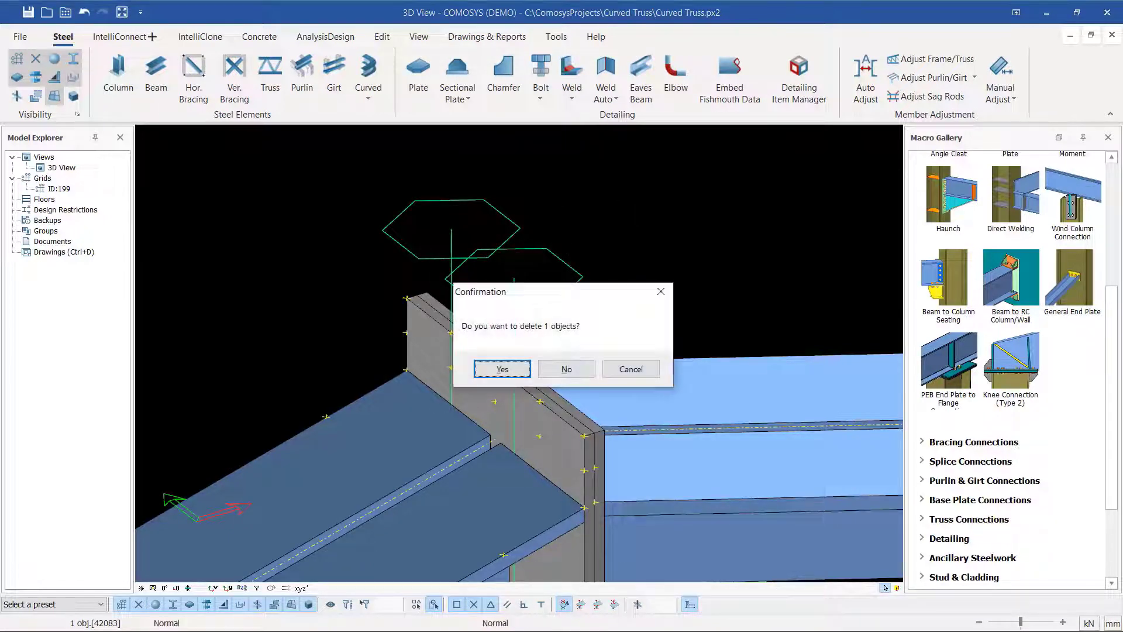
left_click(507, 371)
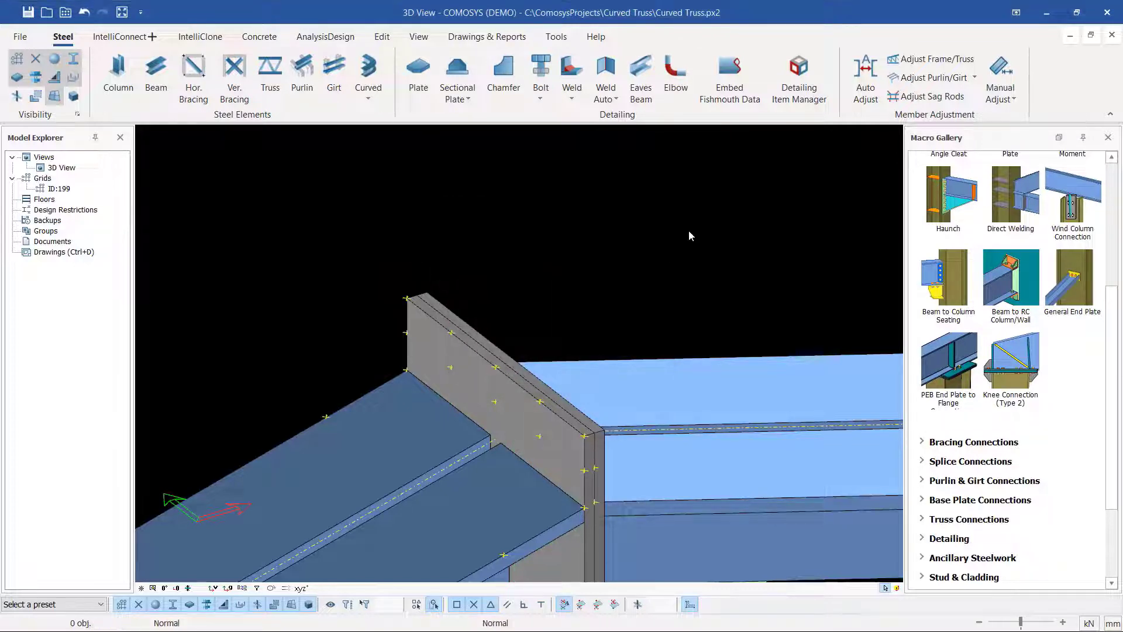
scroll(641, 258, "down", 1)
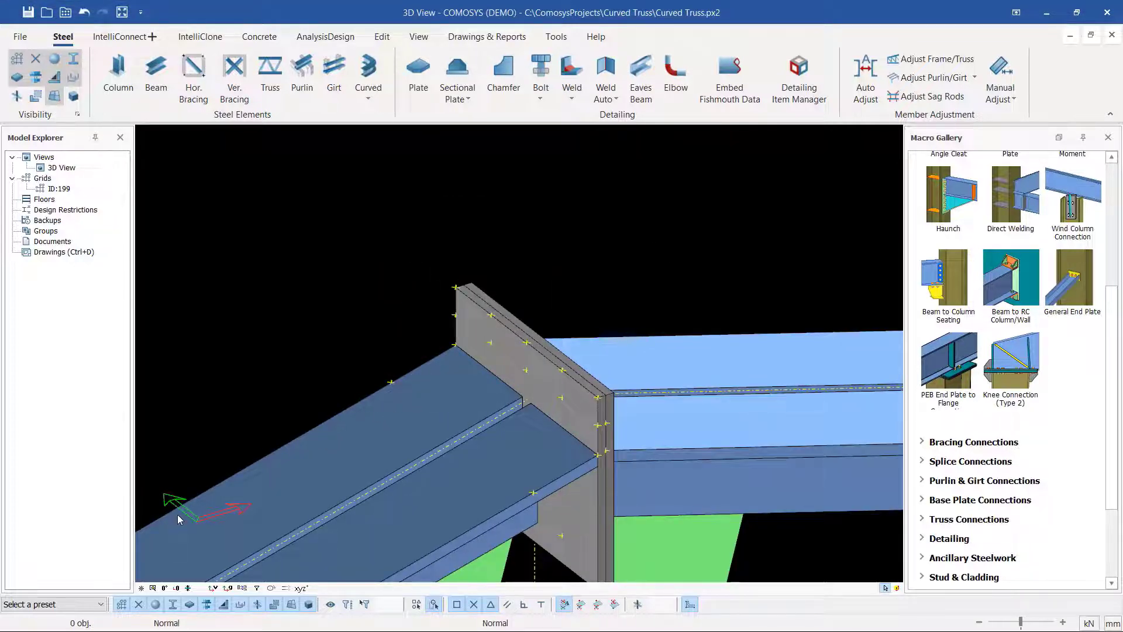
scroll(475, 347, "up", 1)
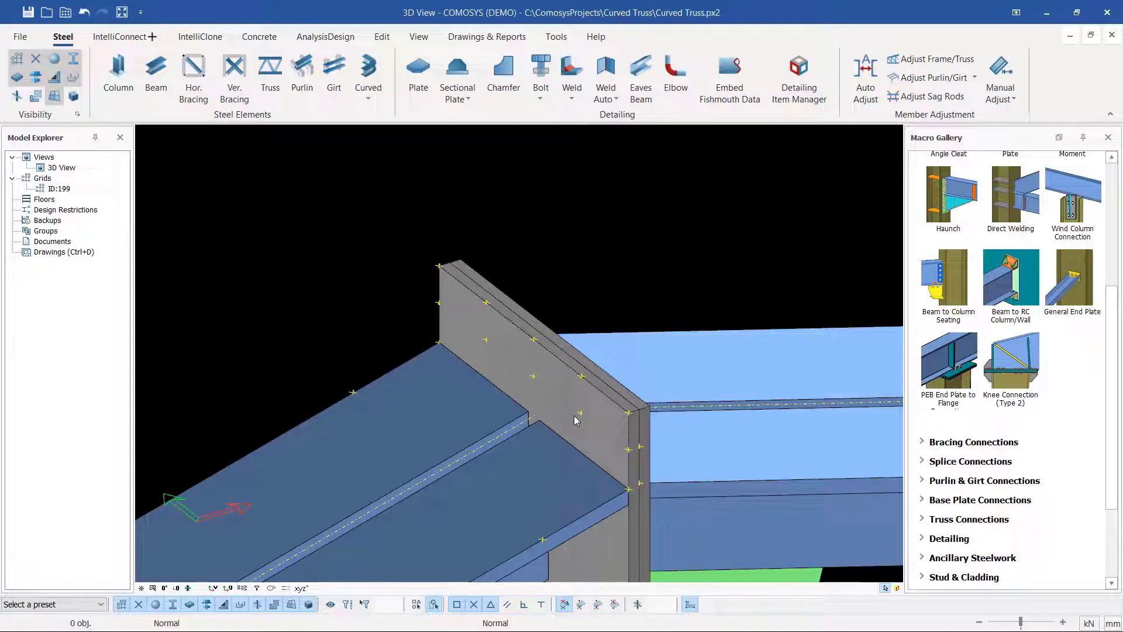
Set the work plane to the front face of the end plate at the ridge joint.
left_click(418, 36)
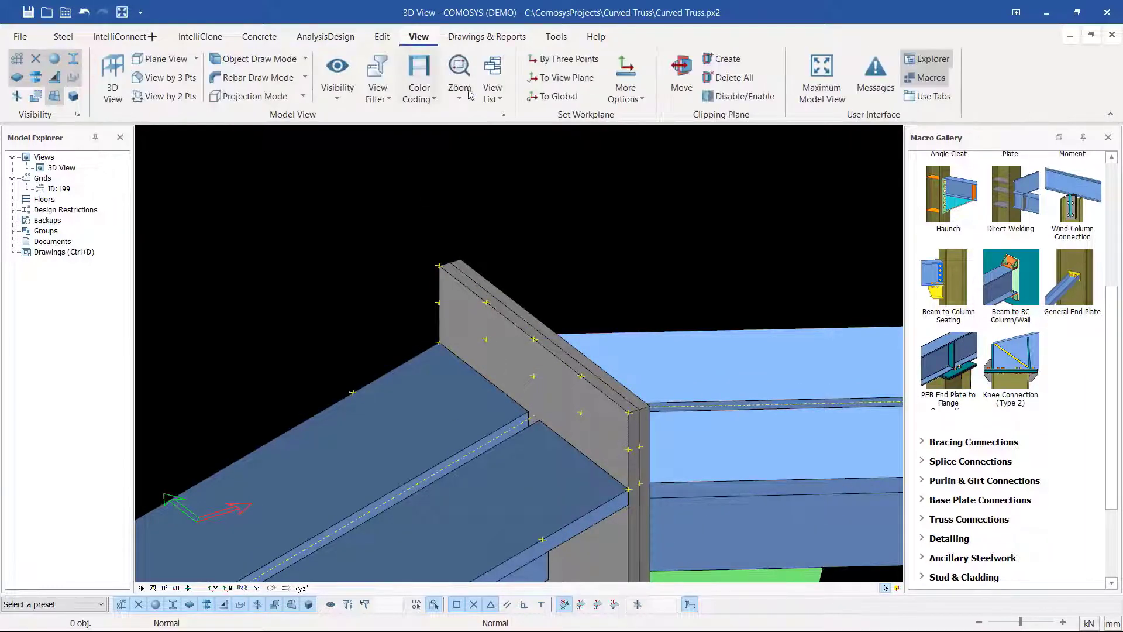
left_click(647, 101)
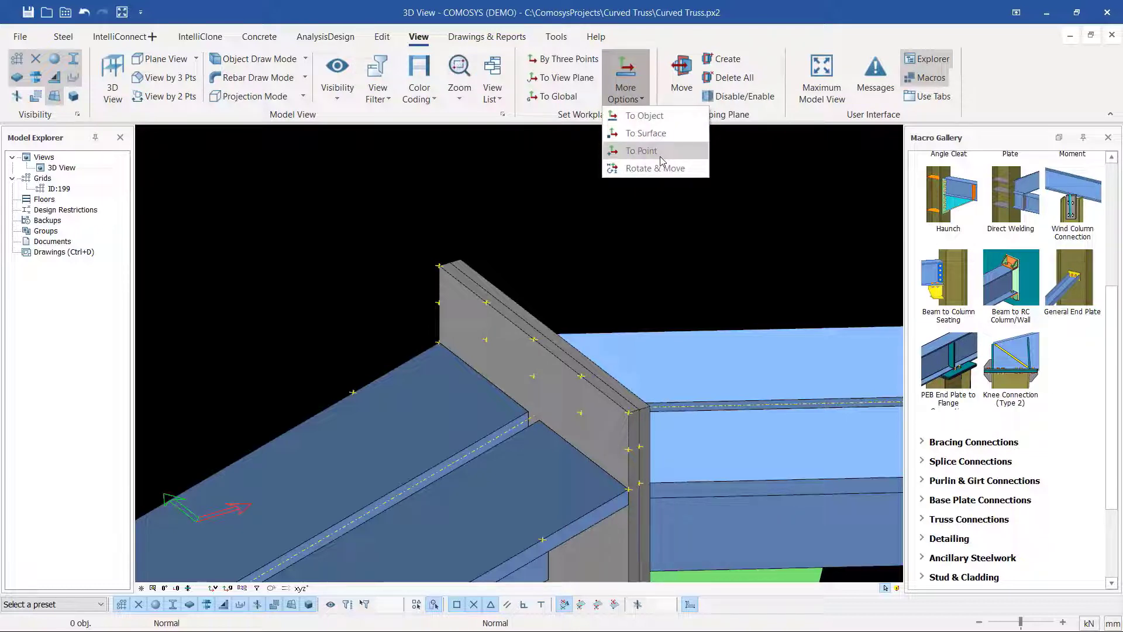
left_click(644, 133)
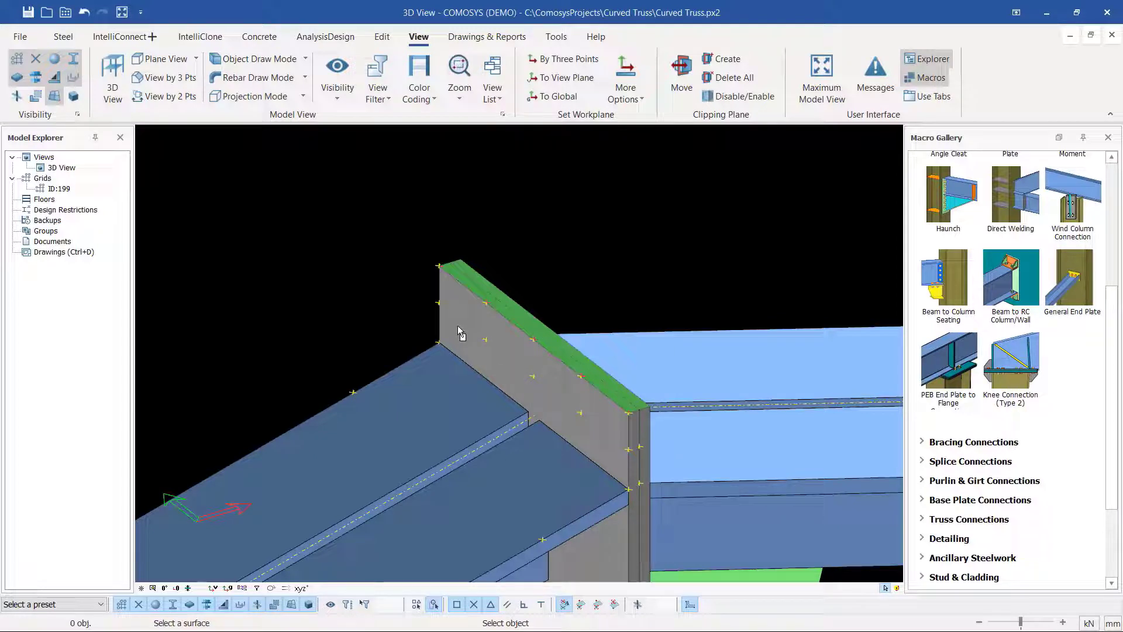
right_click(594, 226)
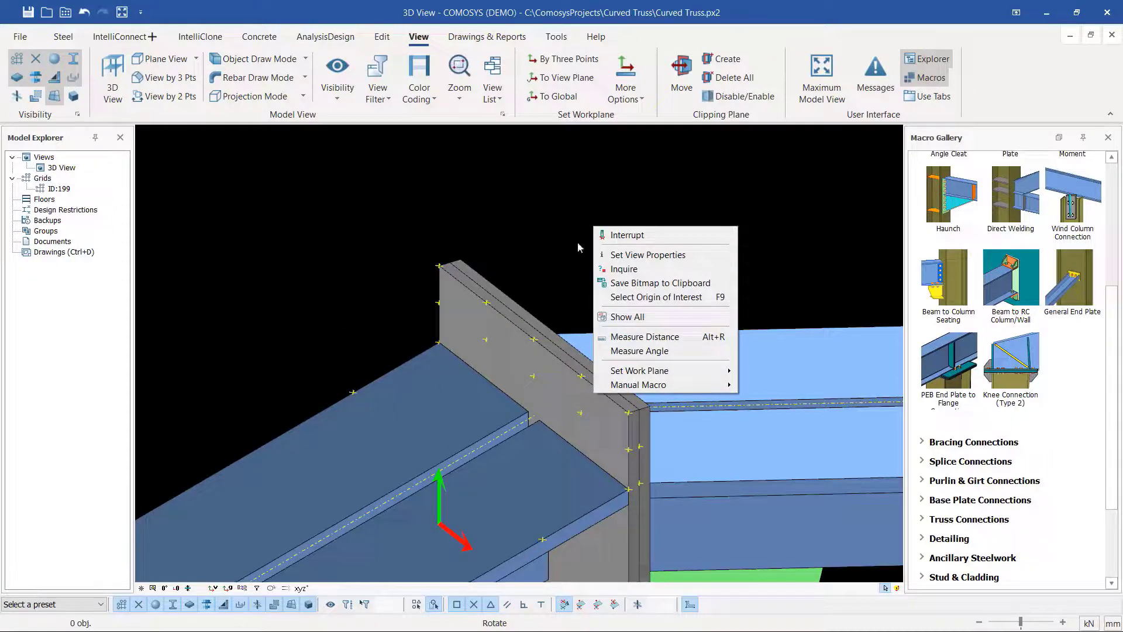
left_click(620, 235)
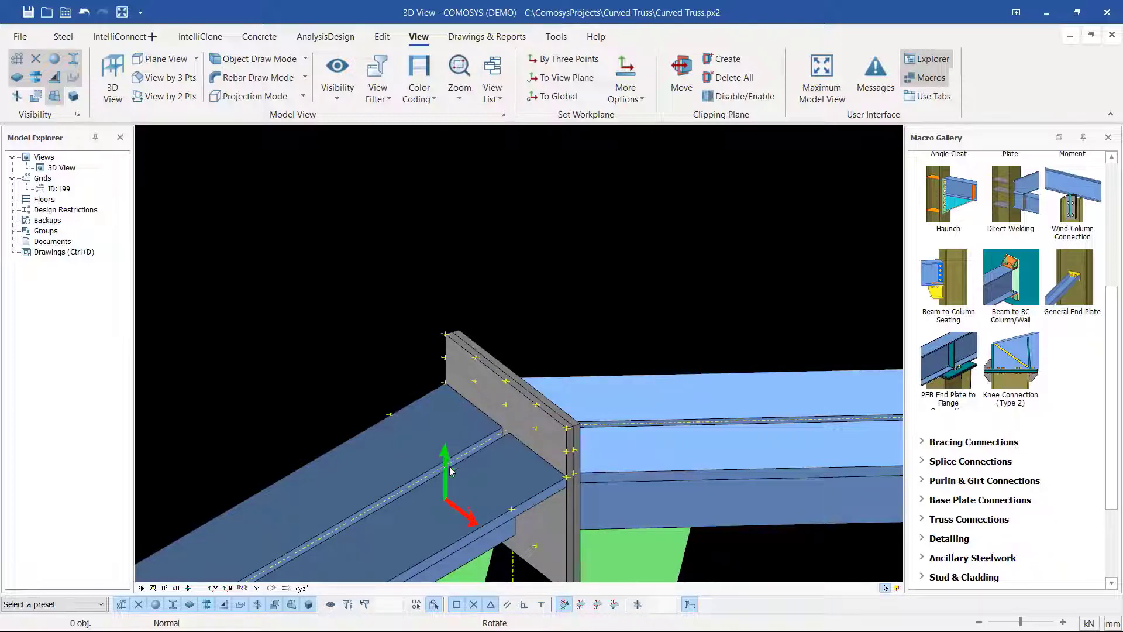
middle_click_drag(444, 468, 517, 429)
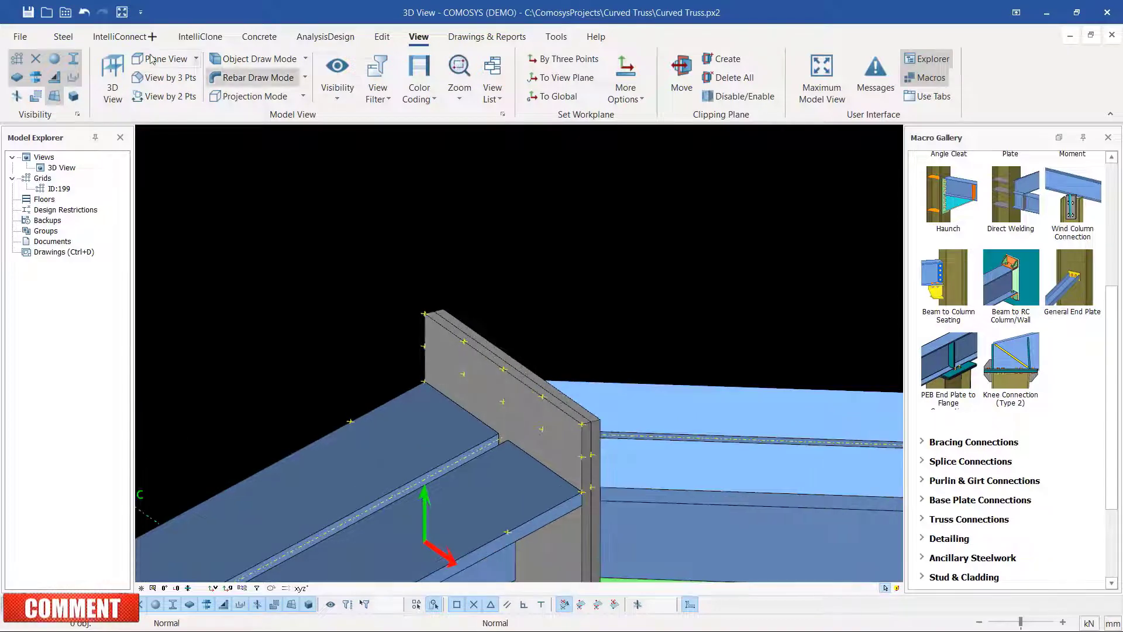
Start a new bolt group with the two ridge end plates as the parts to connect.
left_click(63, 36)
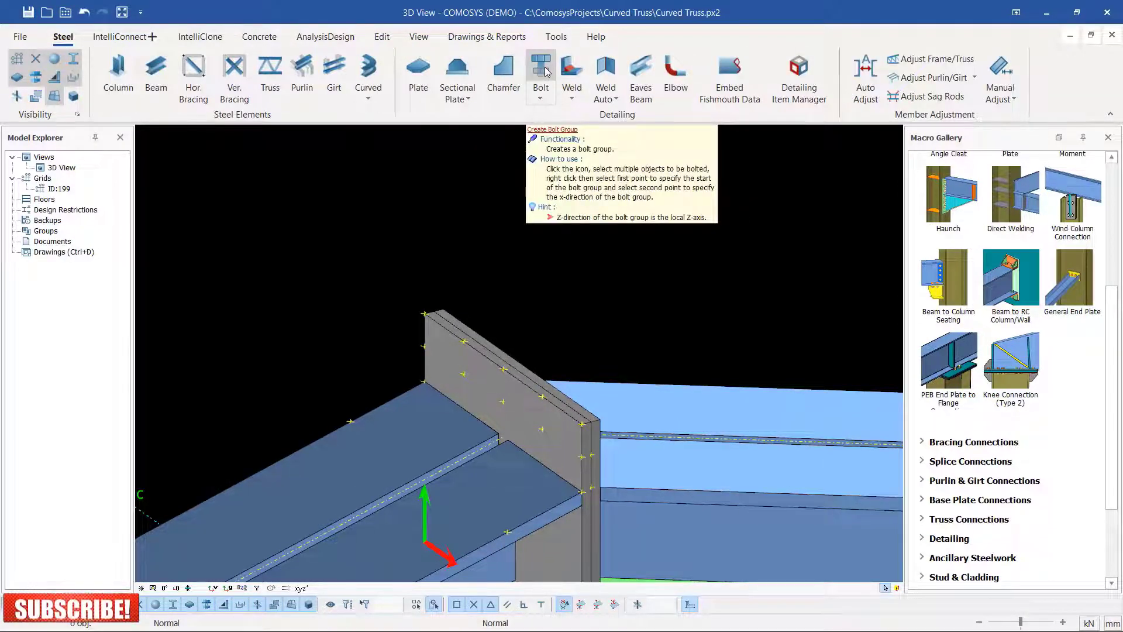
left_click(541, 71)
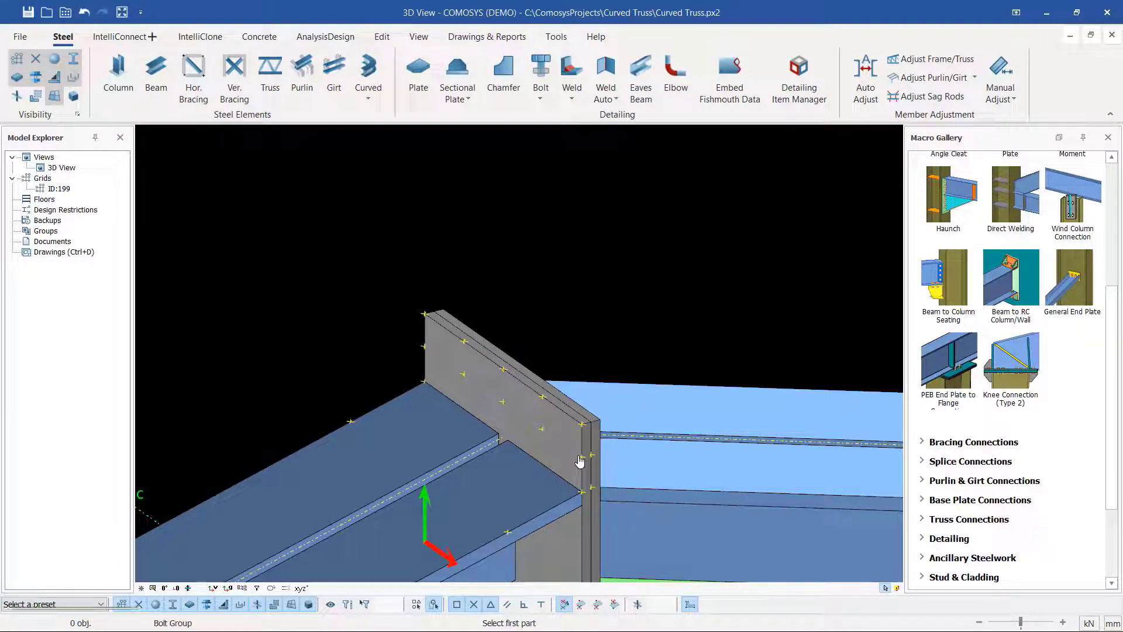
scroll(581, 468, "up", 3)
left_click(555, 409)
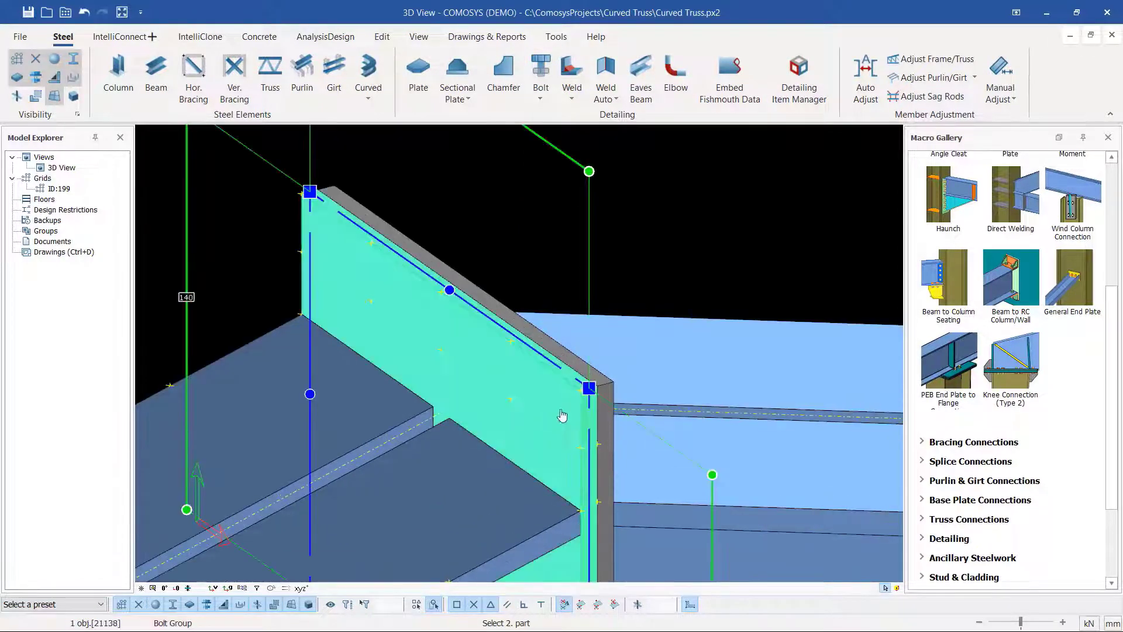
left_click(605, 417)
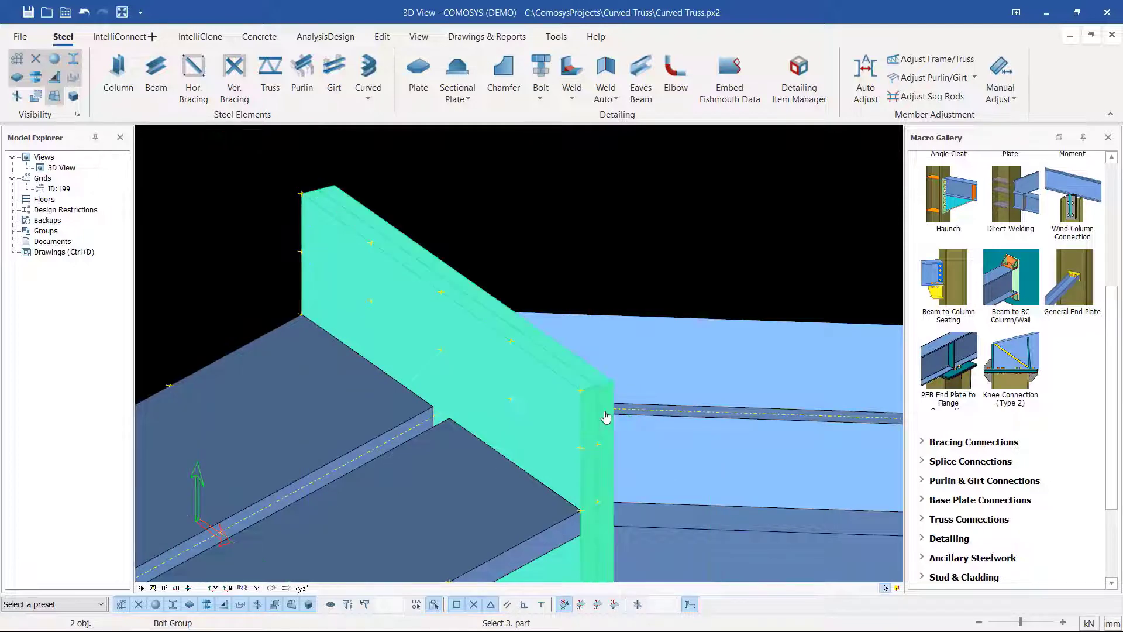
scroll(375, 306, "up", 2)
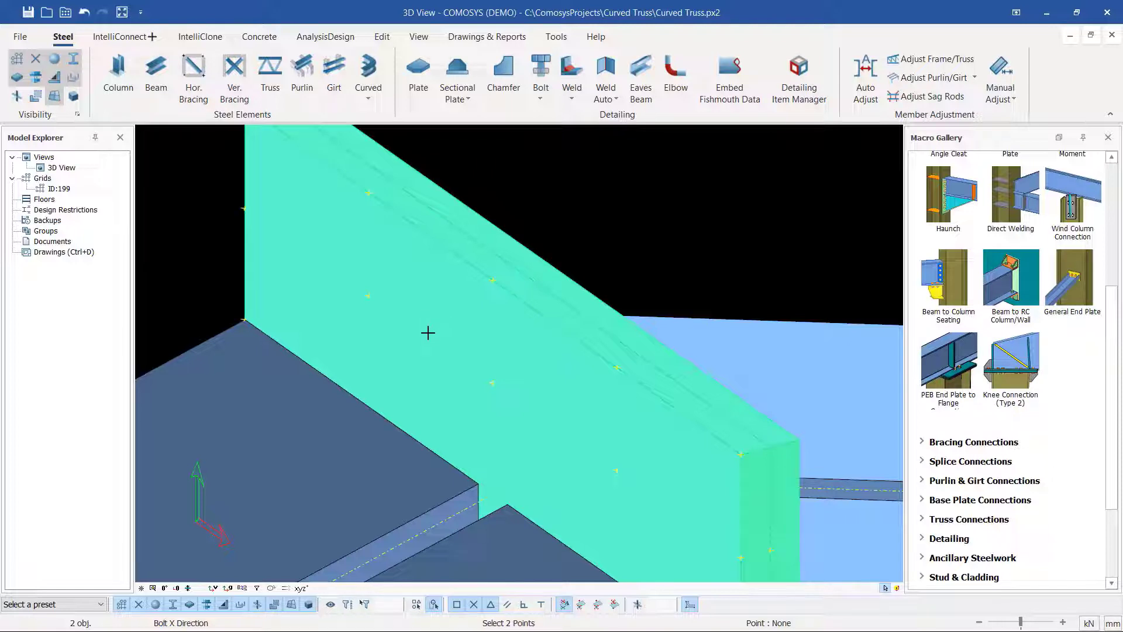
Place the bolt group with its X direction running between the first and third inner reference points at the plate's mid-height, and end the command.
left_click(369, 296)
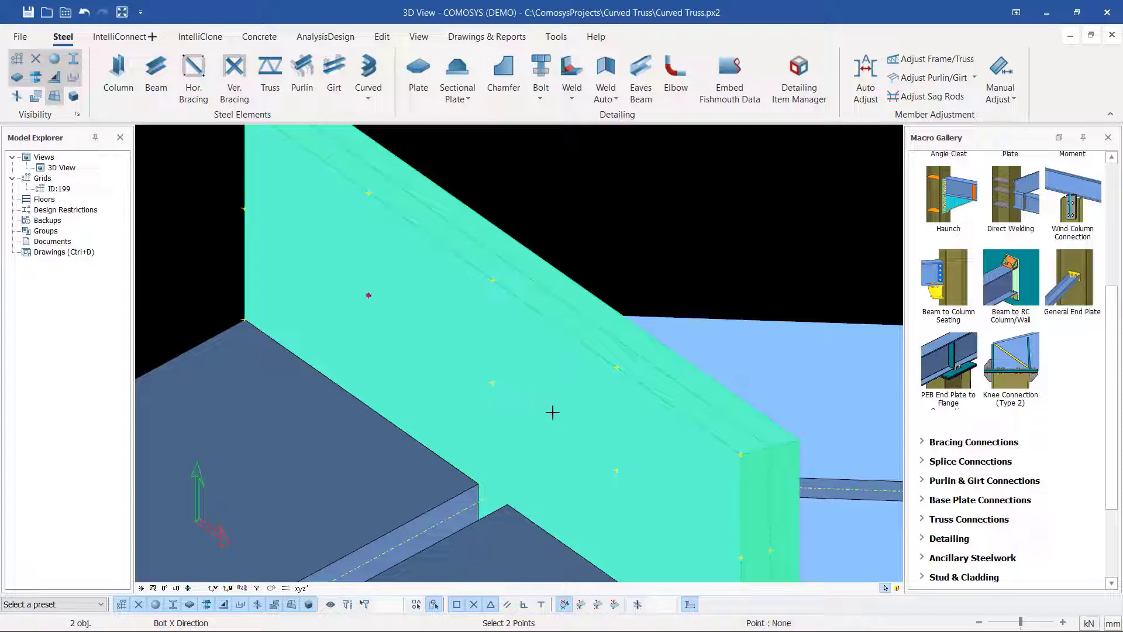
left_click(618, 471)
right_click(736, 202)
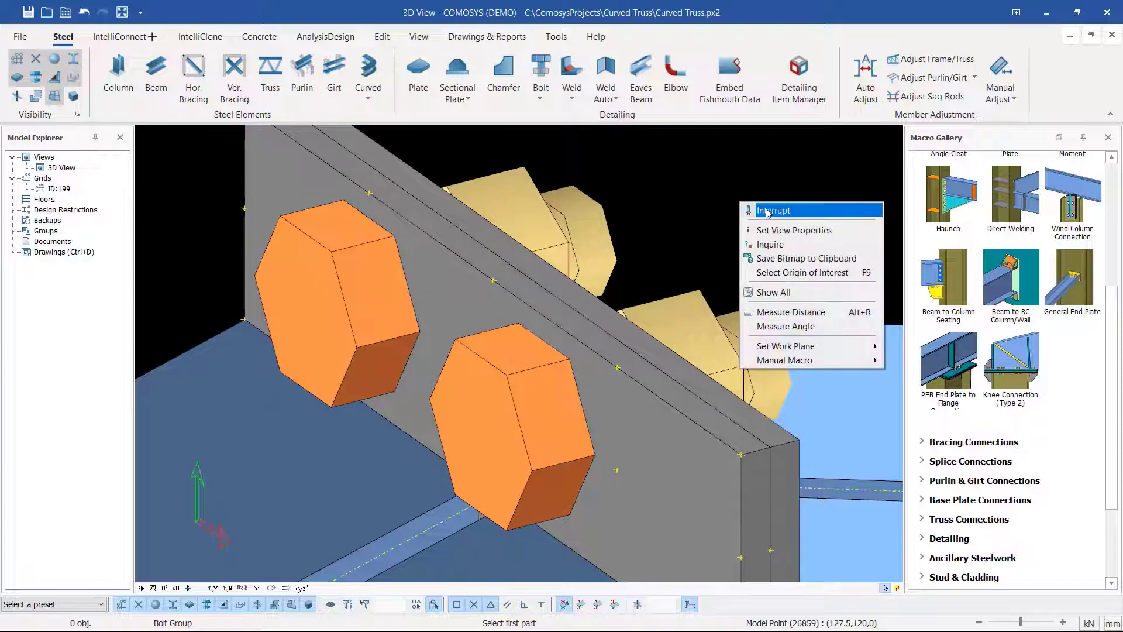
key("Escape")
scroll(457, 380, "down", 5)
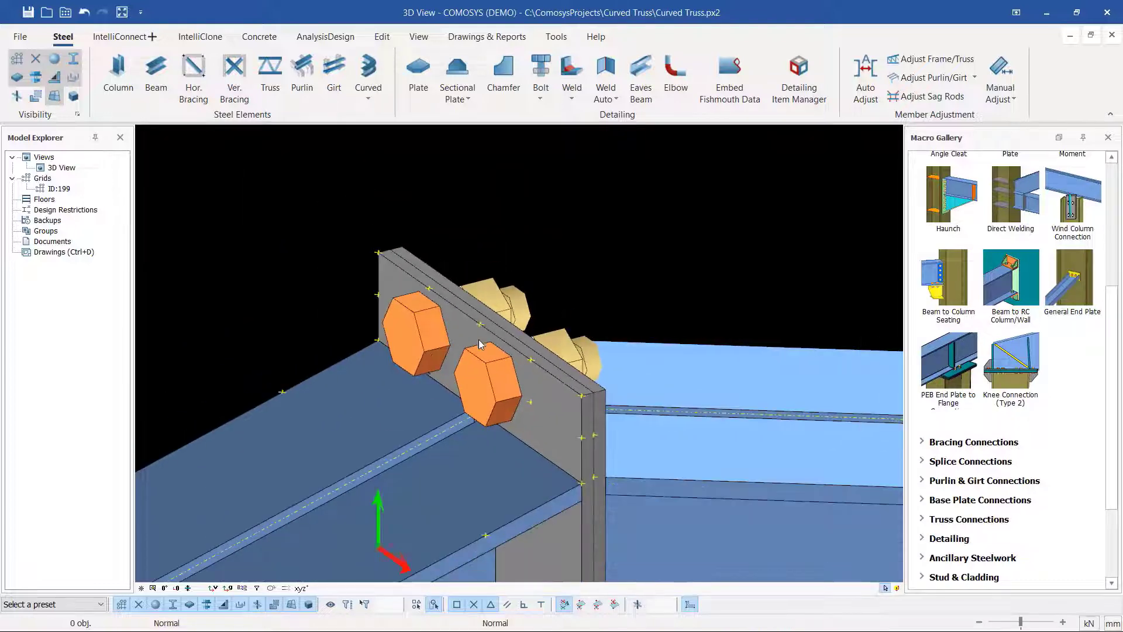
Inspect the new bolt group on the end plates and hide it to expose the holes and reference points.
left_click(495, 389)
middle_click_drag(495, 389, 445, 392)
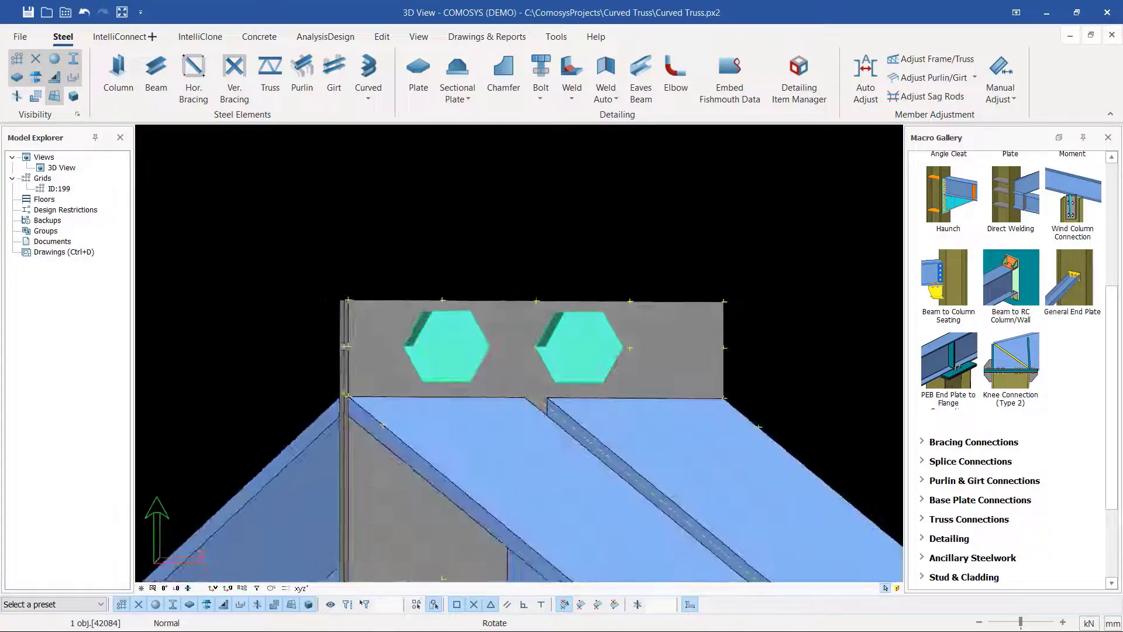
middle_click_drag(544, 369, 509, 383)
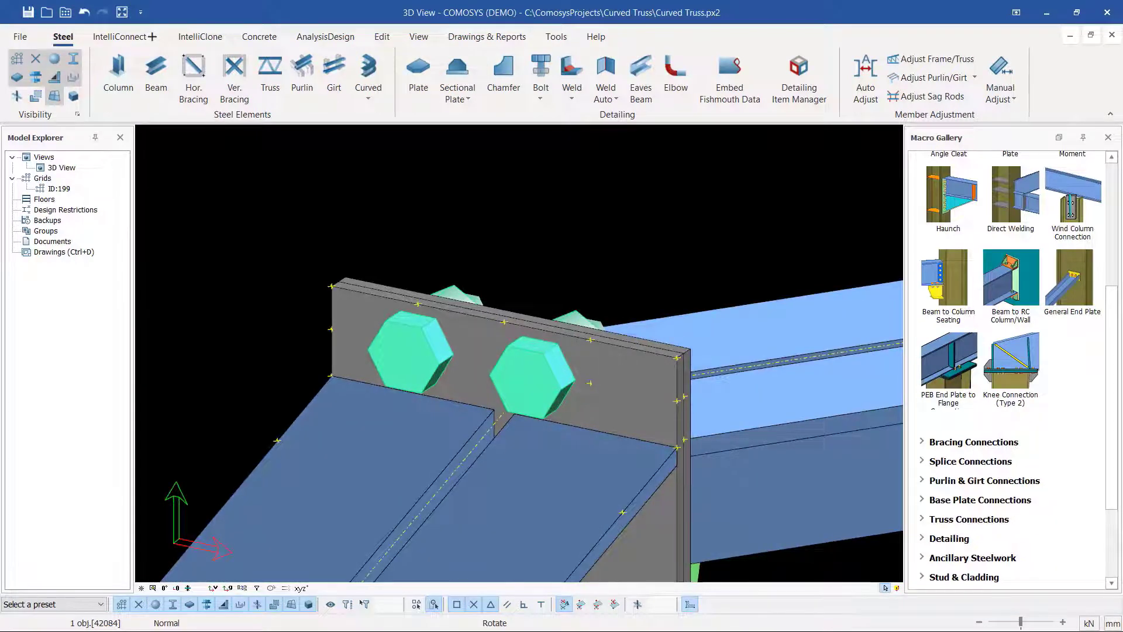
middle_click_drag(508, 383, 494, 390)
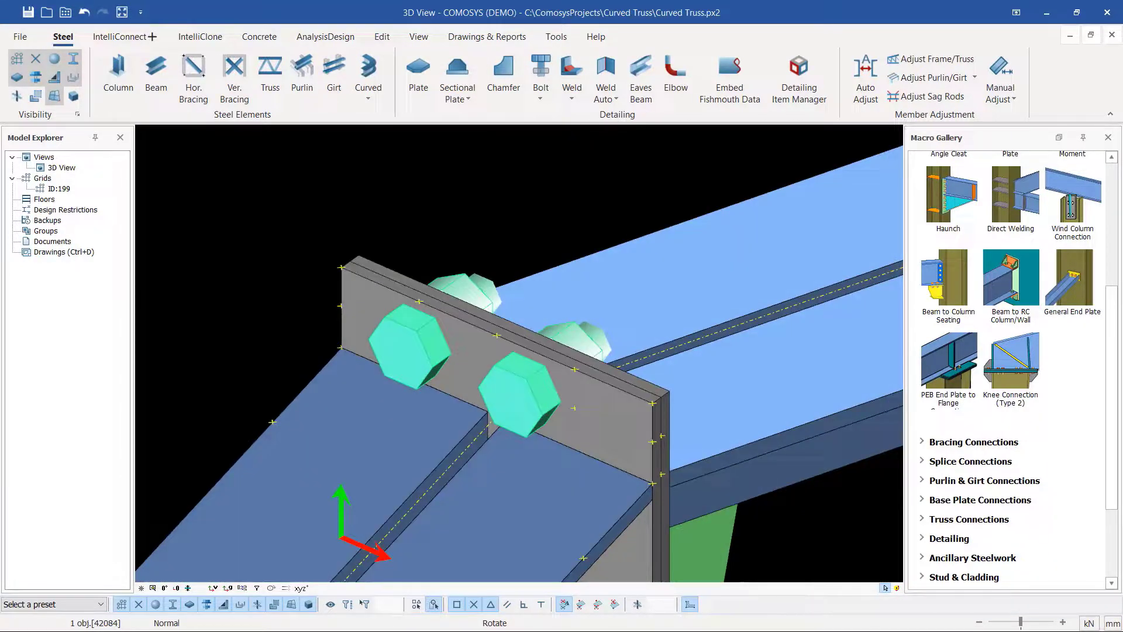
left_click(501, 208)
left_click(527, 393)
right_click(510, 205)
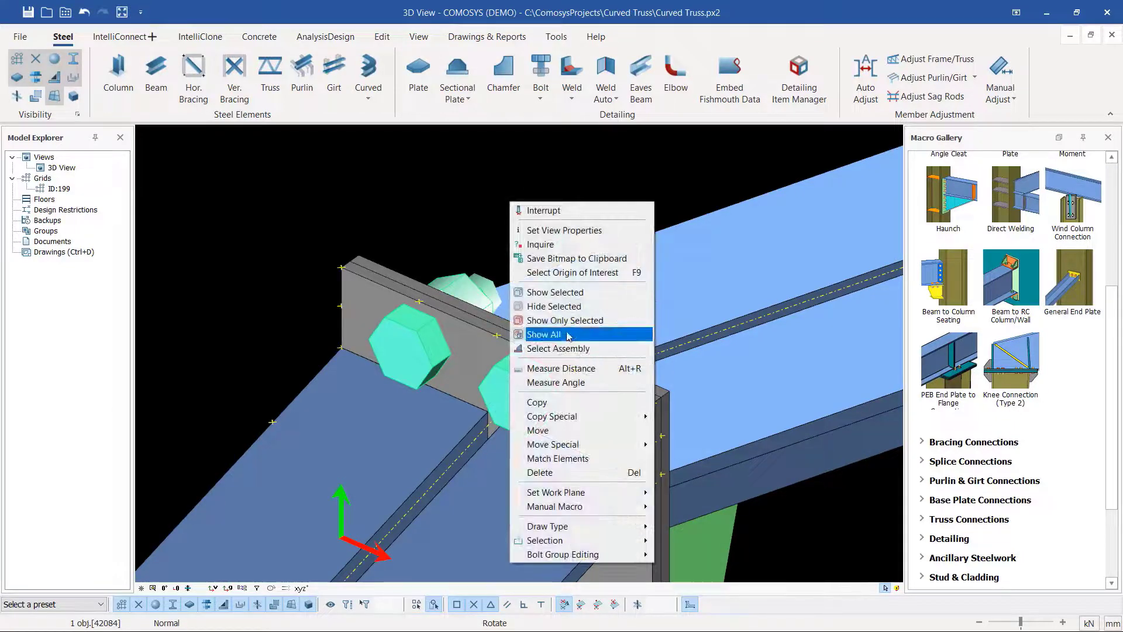
left_click(556, 307)
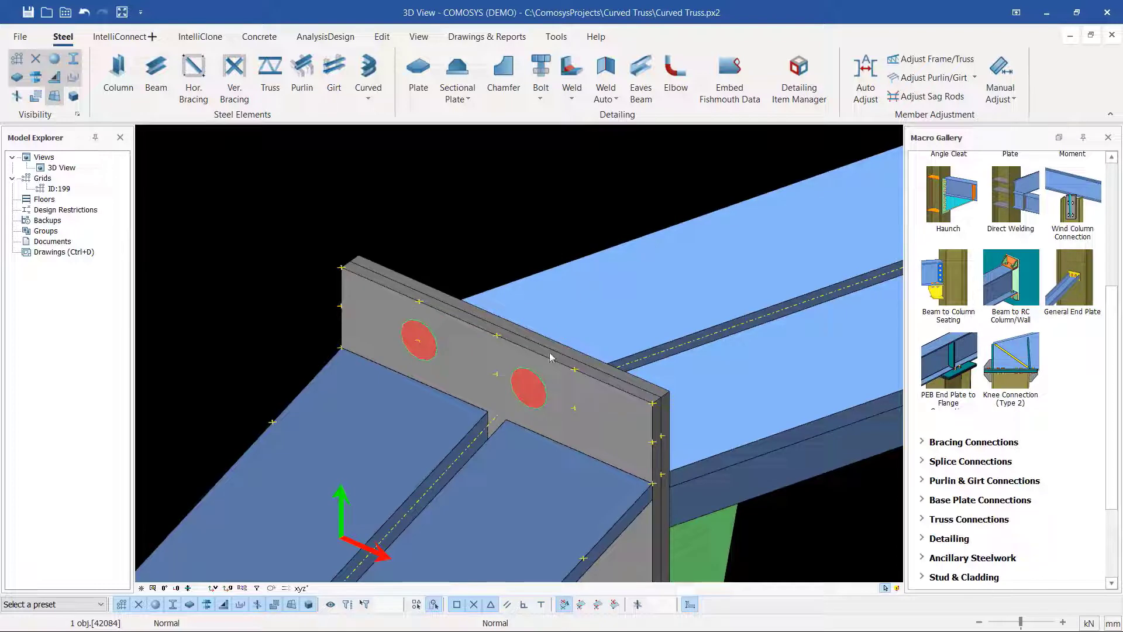
scroll(376, 345, "up", 2)
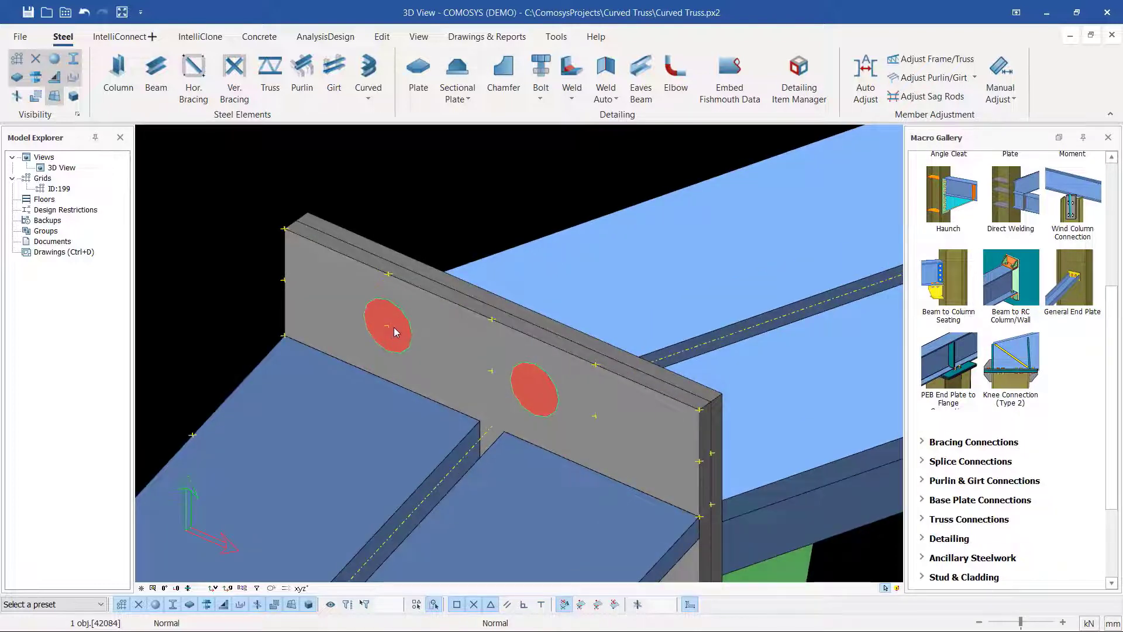
scroll(394, 327, "up", 1)
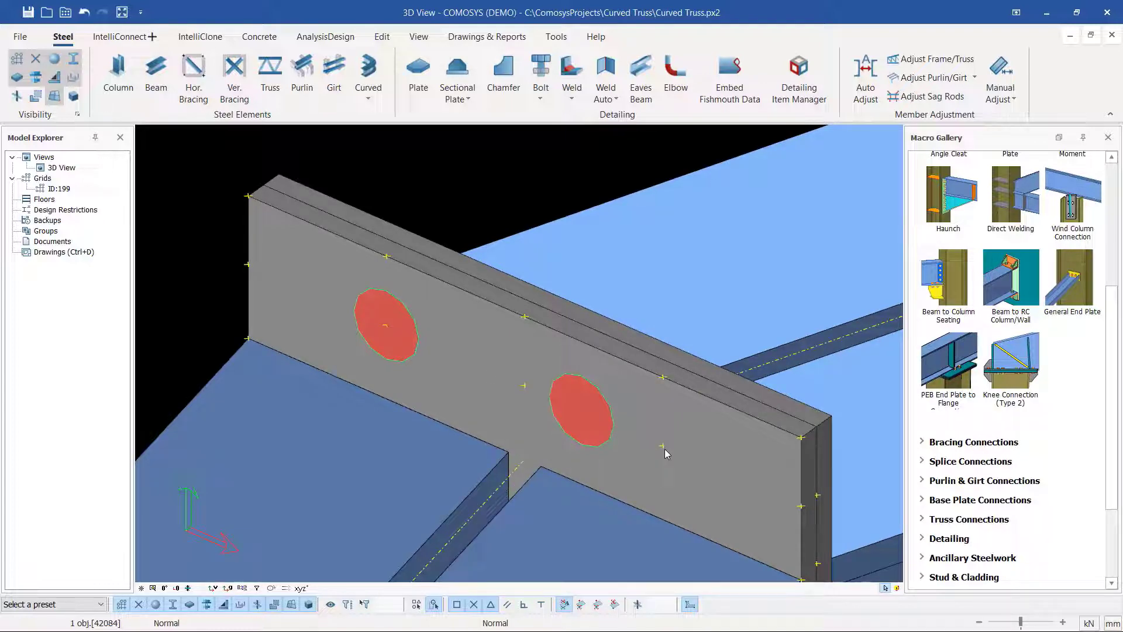
right_click(470, 197)
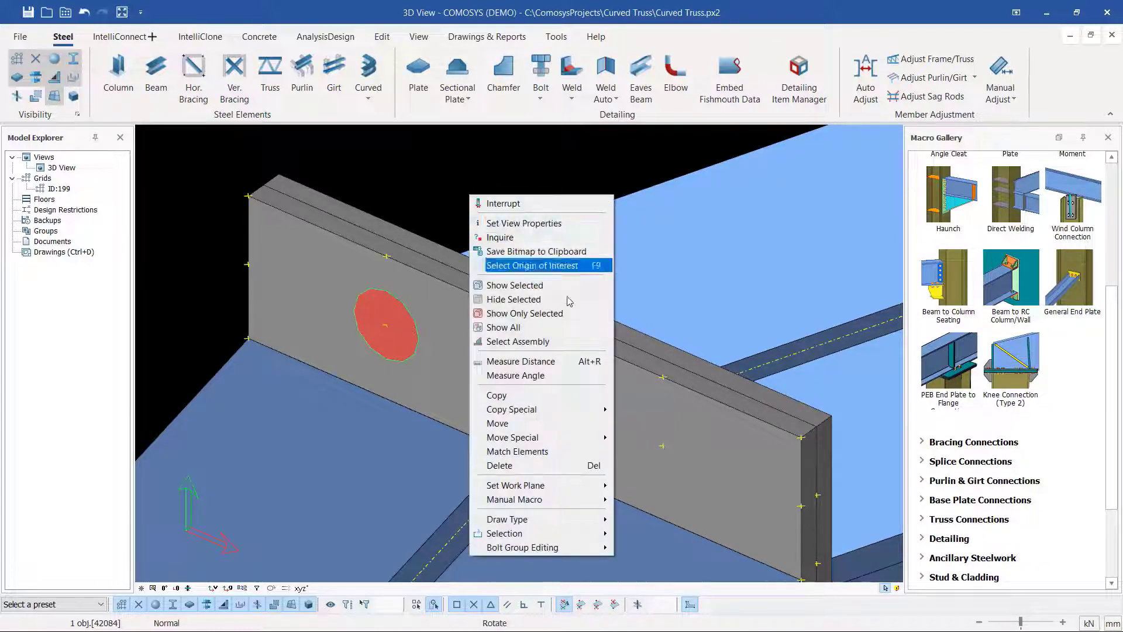
left_click(447, 152)
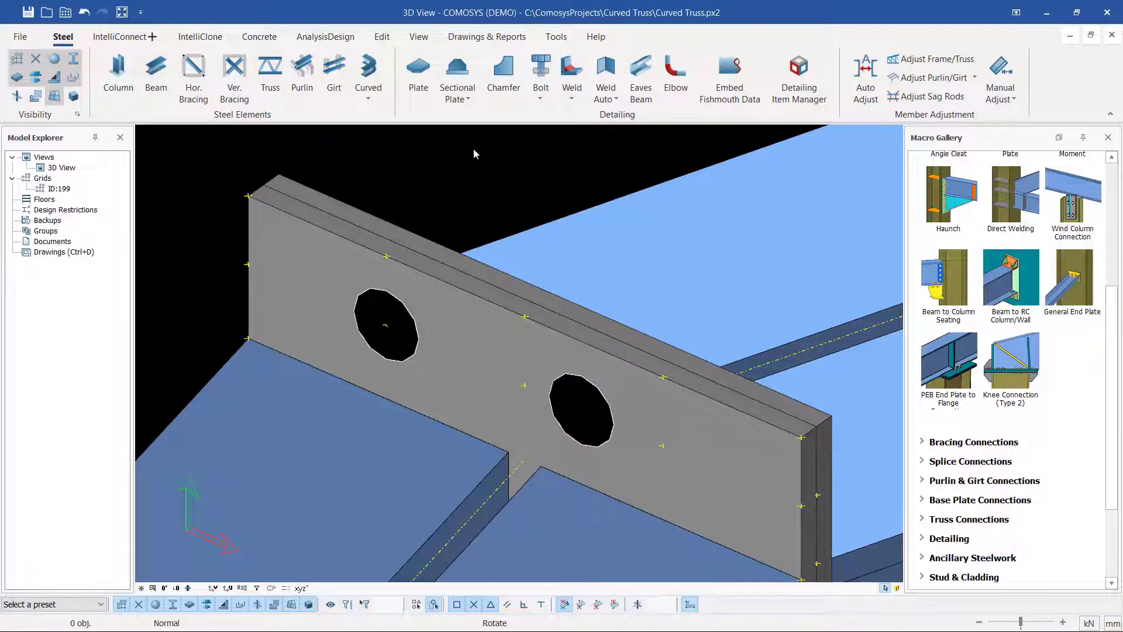
Measure the distance between the two reference points used for the bolt group, and show all hidden objects again.
right_click(472, 149)
left_click(542, 259)
scroll(403, 350, "up", 4)
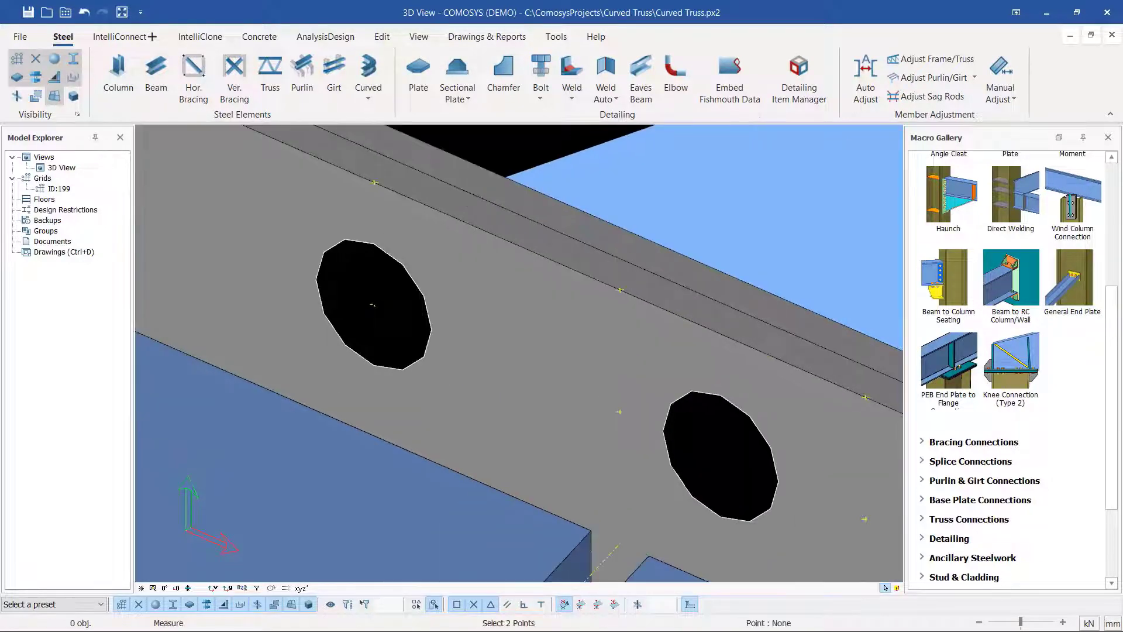
left_click(373, 304)
scroll(685, 457, "down", 3)
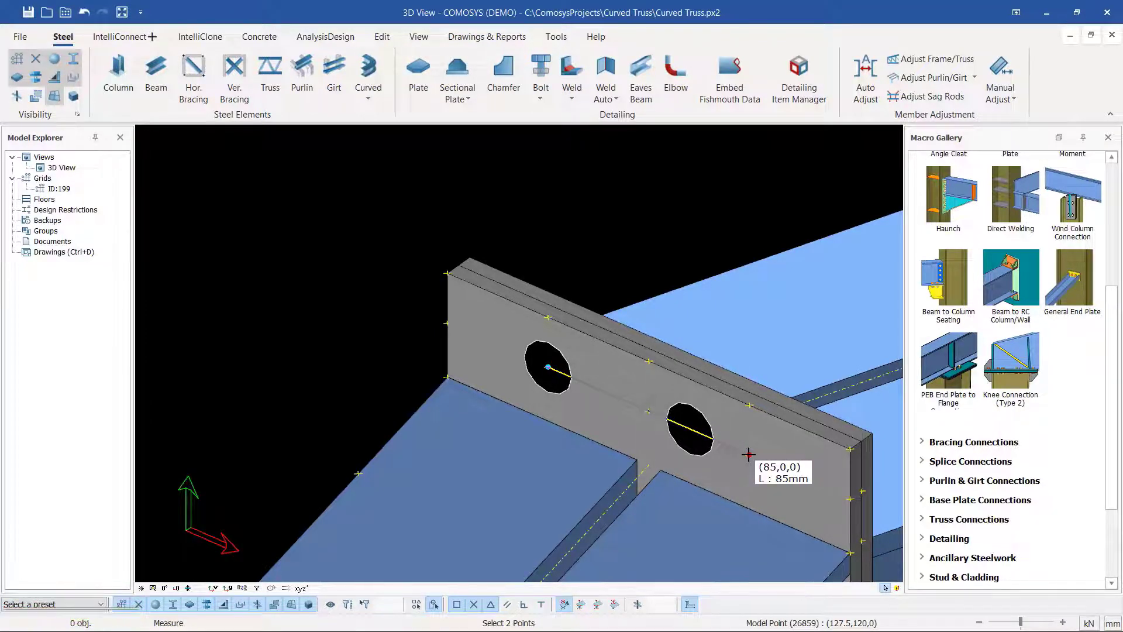
right_click(612, 176)
left_click(631, 182)
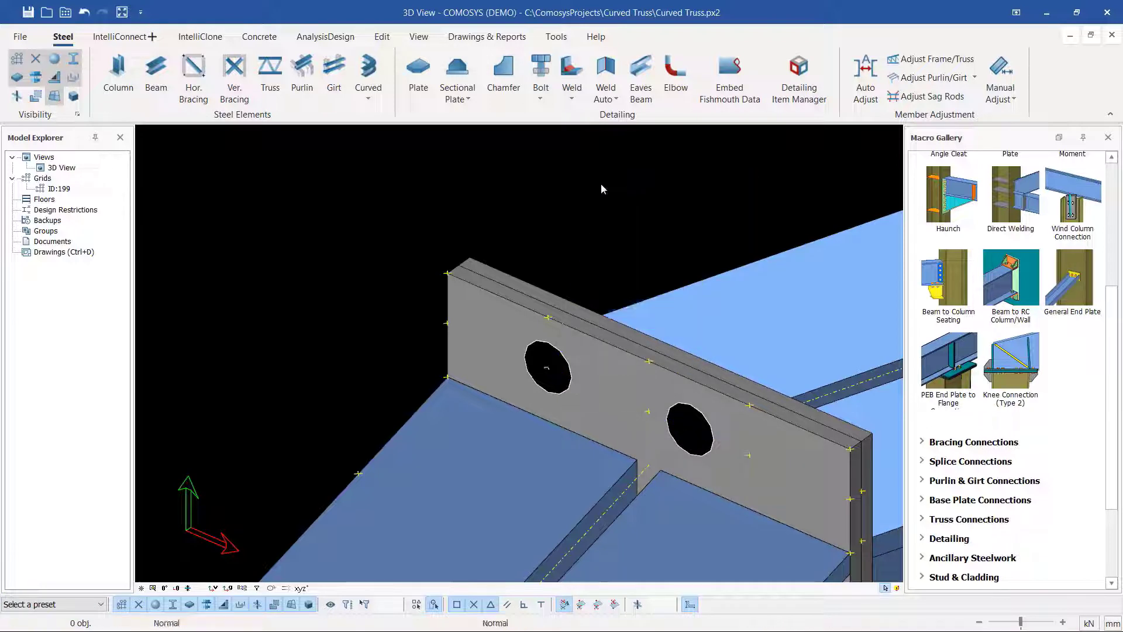
right_click(597, 180)
left_click(653, 275)
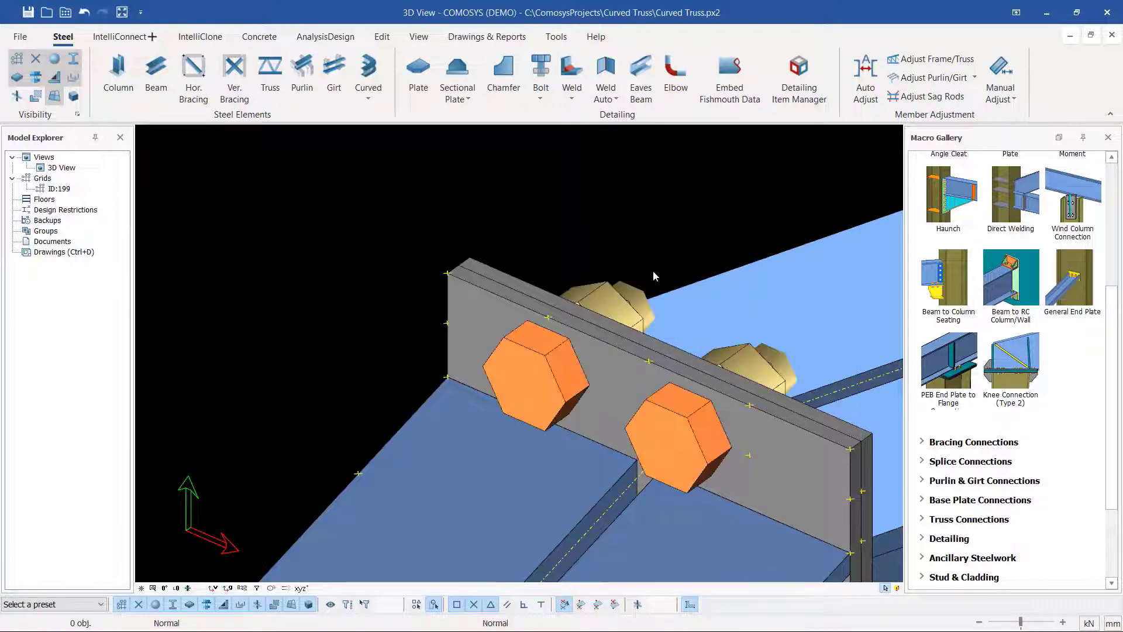
Set the bolt group's grid X positions to 0 85 and apply the change to the ridge joint.
scroll(558, 350, "down", 1)
double_click(558, 349)
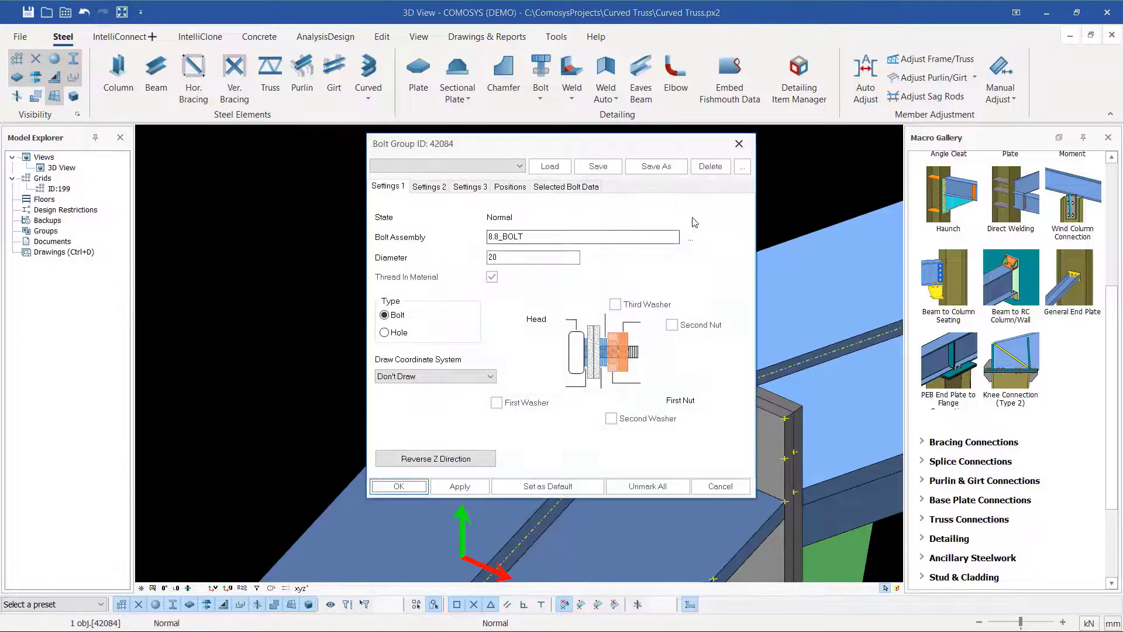
left_click(514, 190)
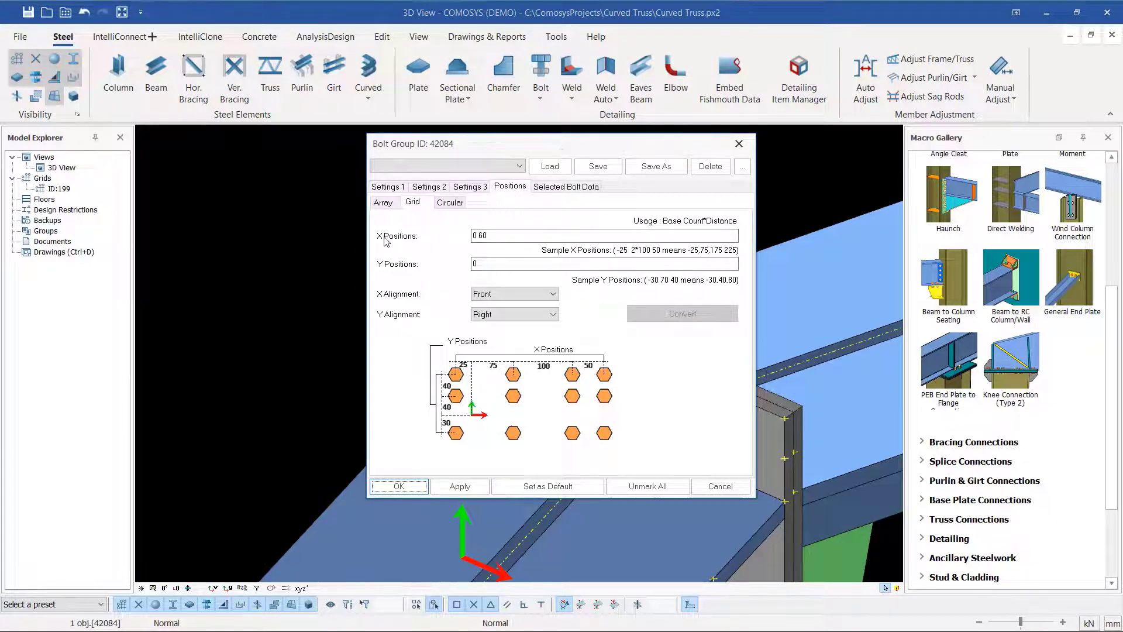
left_click_drag(531, 140, 796, 144)
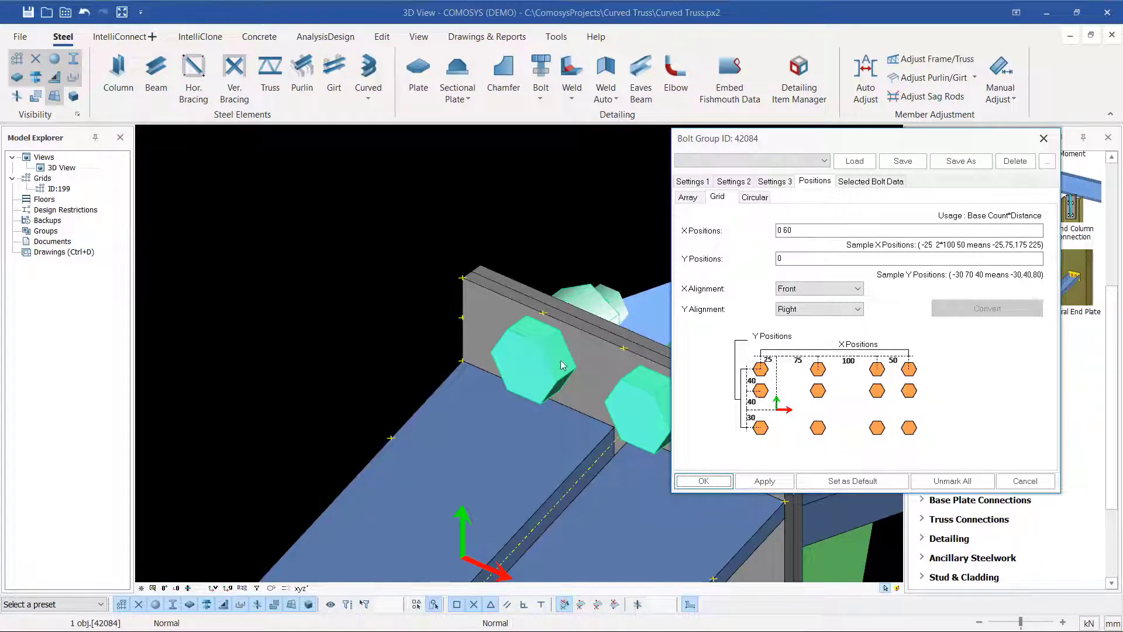
left_click(793, 229)
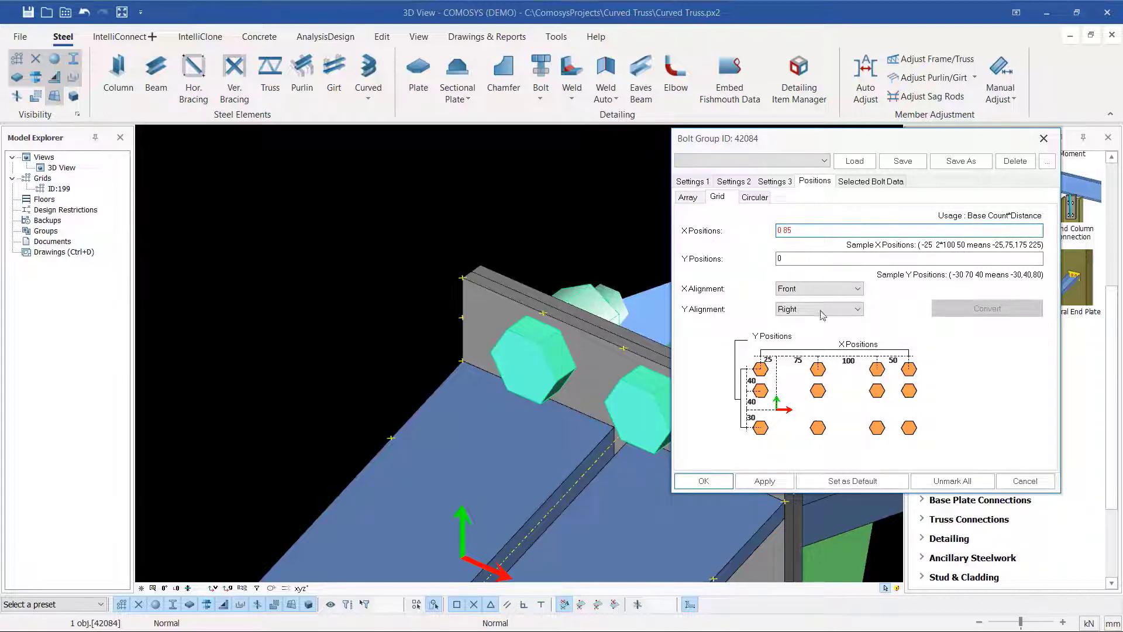
left_click(709, 479)
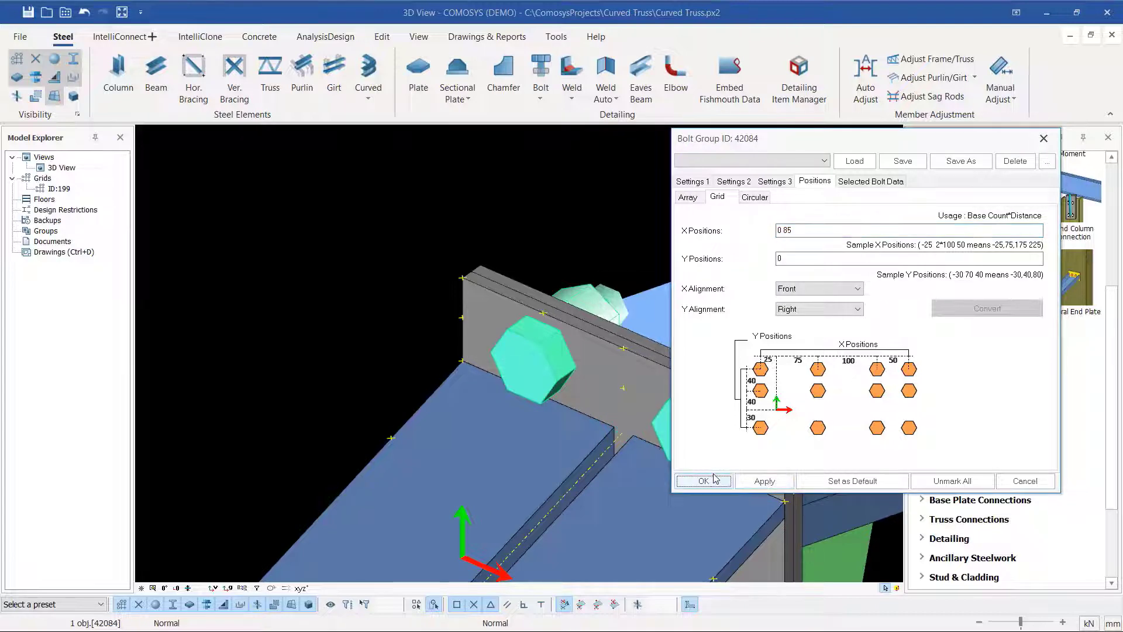
left_click(656, 200)
scroll(641, 316, "down", 2)
scroll(658, 375, "up", 3)
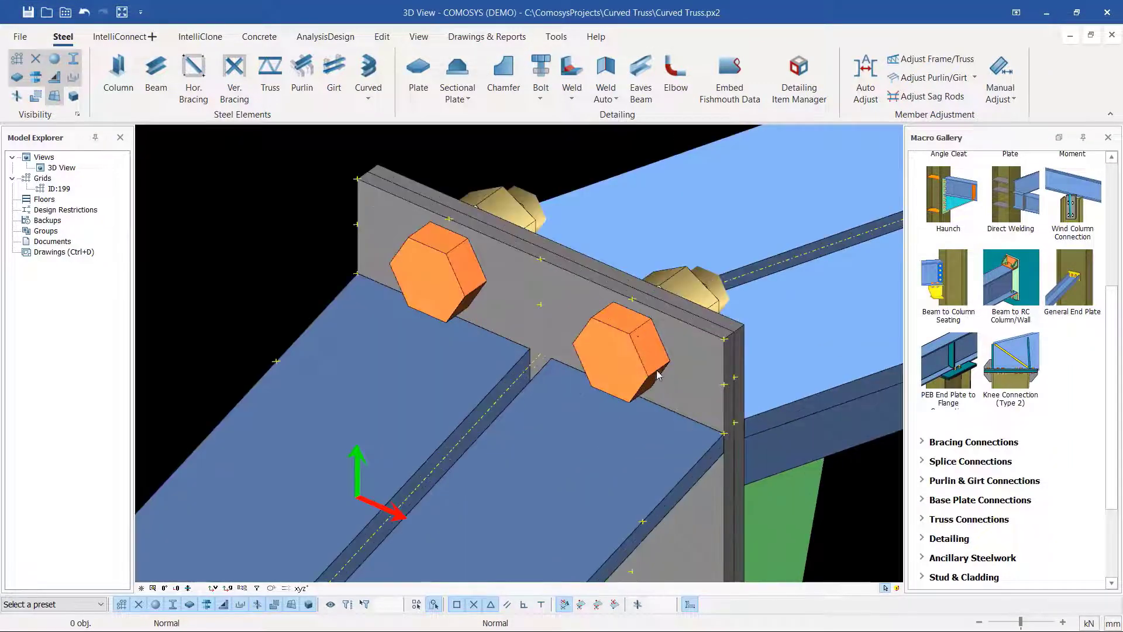
Hide the ridge bolt group to check its holes against the reference points, and show all objects again.
left_click(632, 337)
scroll(624, 351, "down", 3)
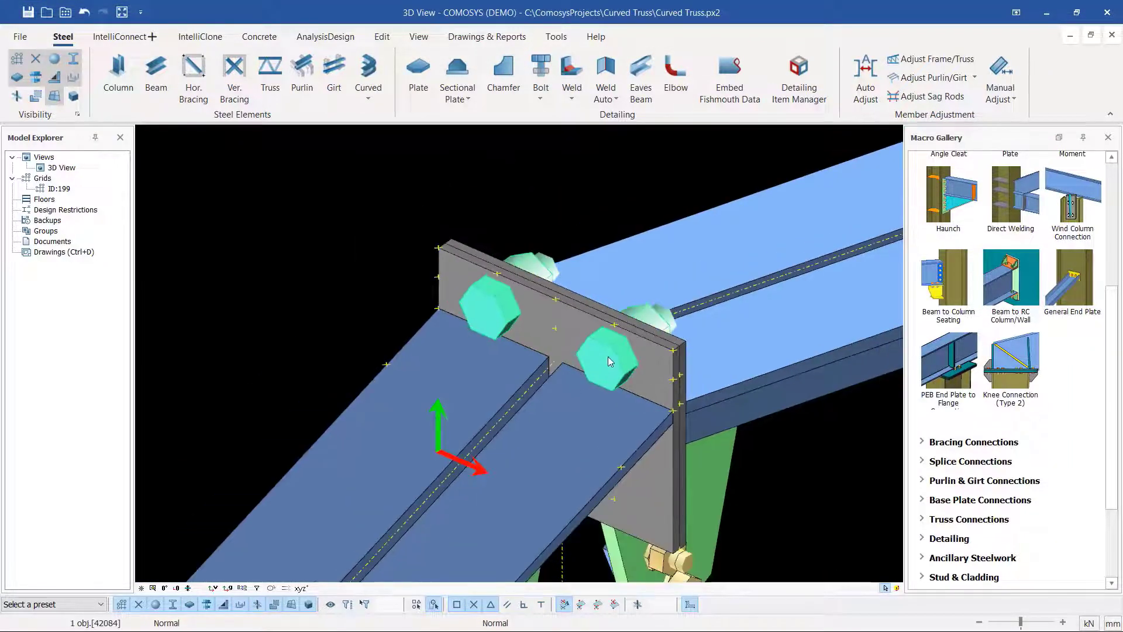
scroll(608, 354, "up", 2)
right_click(607, 359)
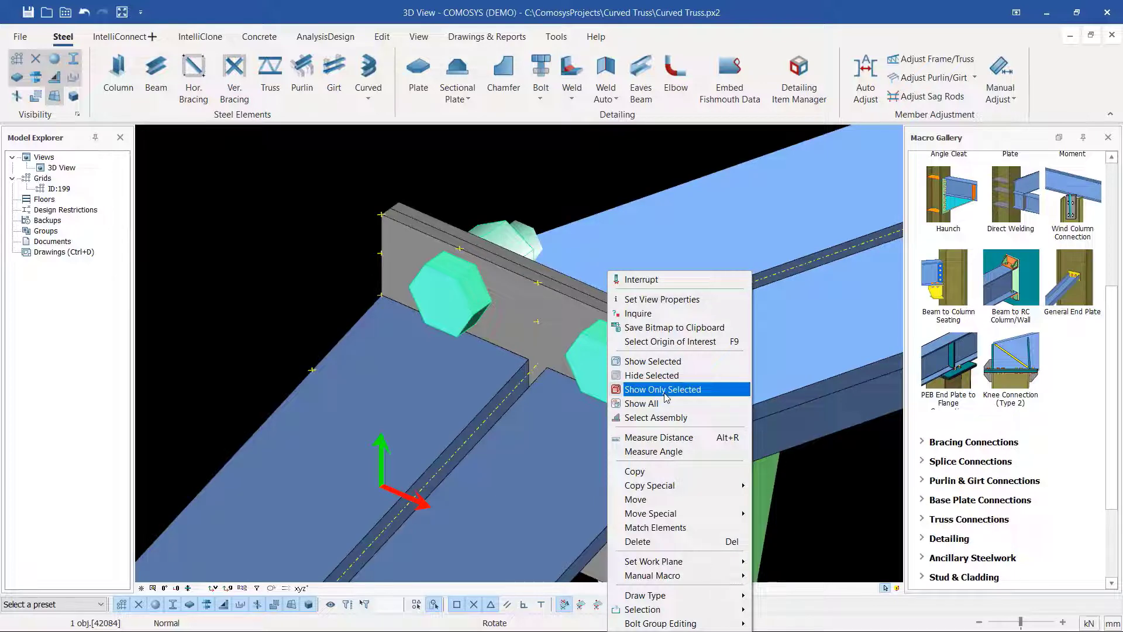
left_click(652, 375)
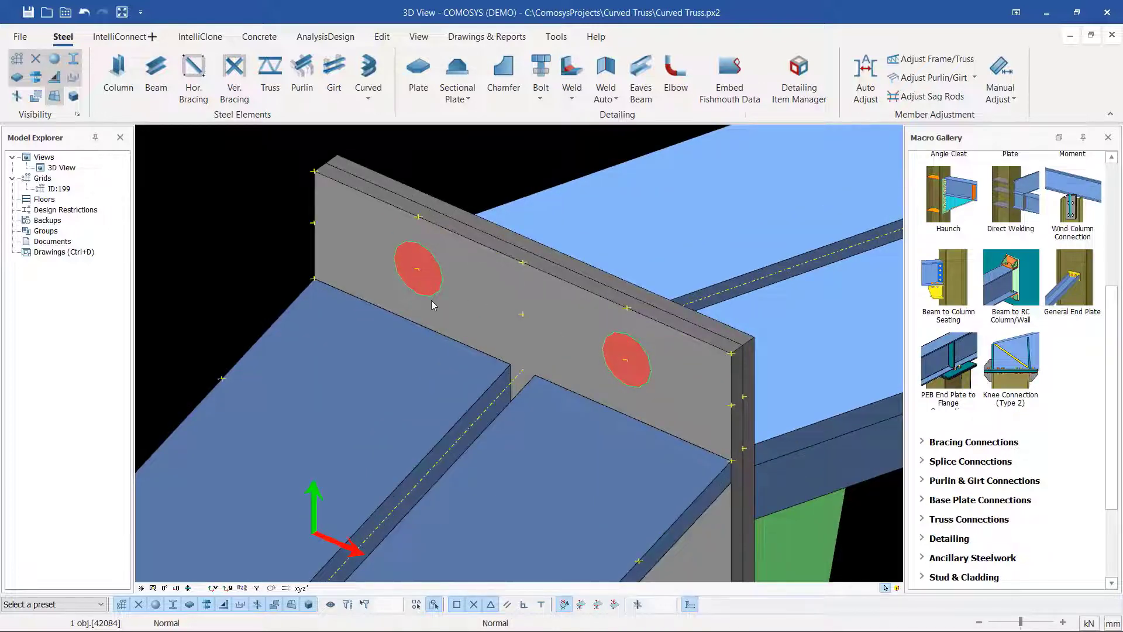
scroll(432, 304, "down", 3)
right_click(468, 204)
left_click(512, 337)
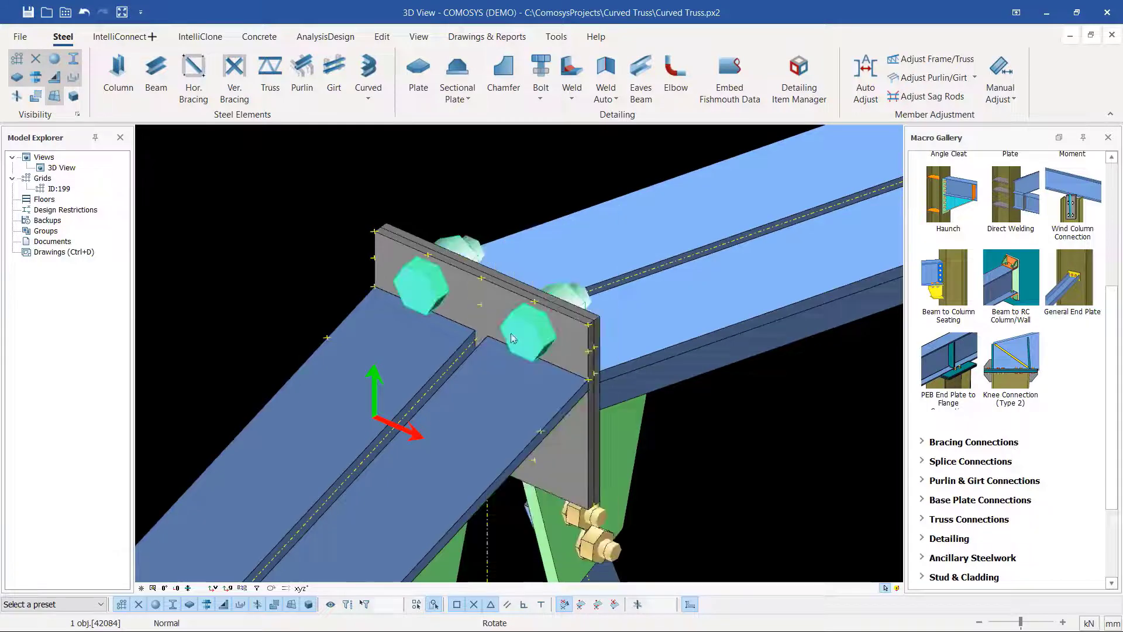
left_click(476, 171)
scroll(620, 297, "down", 3)
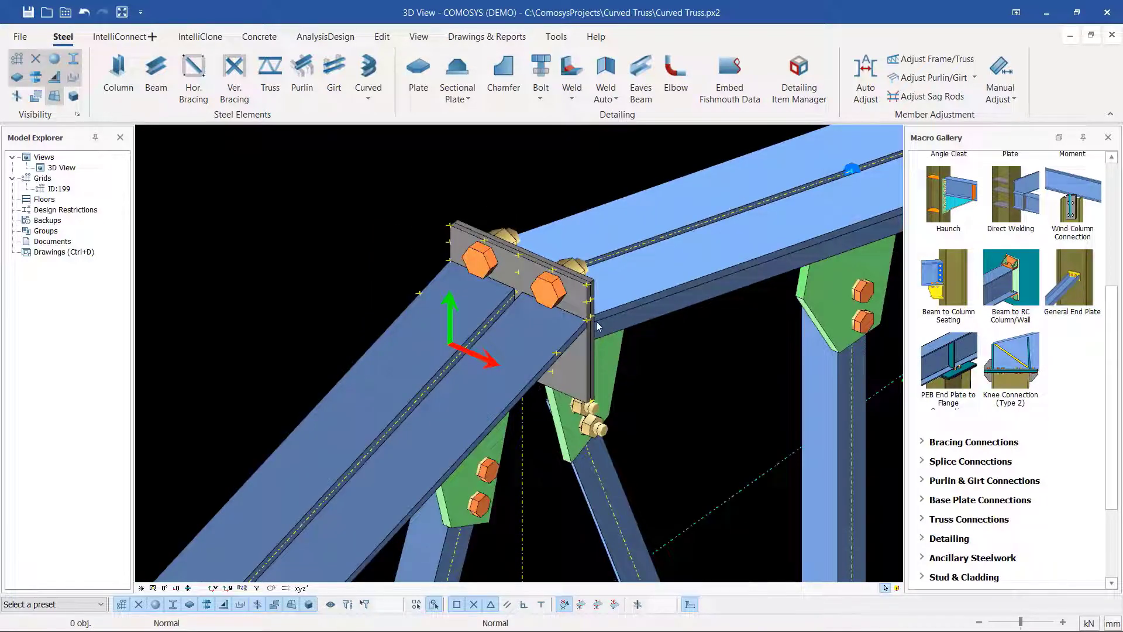
Set a smaller bolt diameter for the upper bolt group on the ridge end plates and apply the change.
scroll(593, 331, "up", 5)
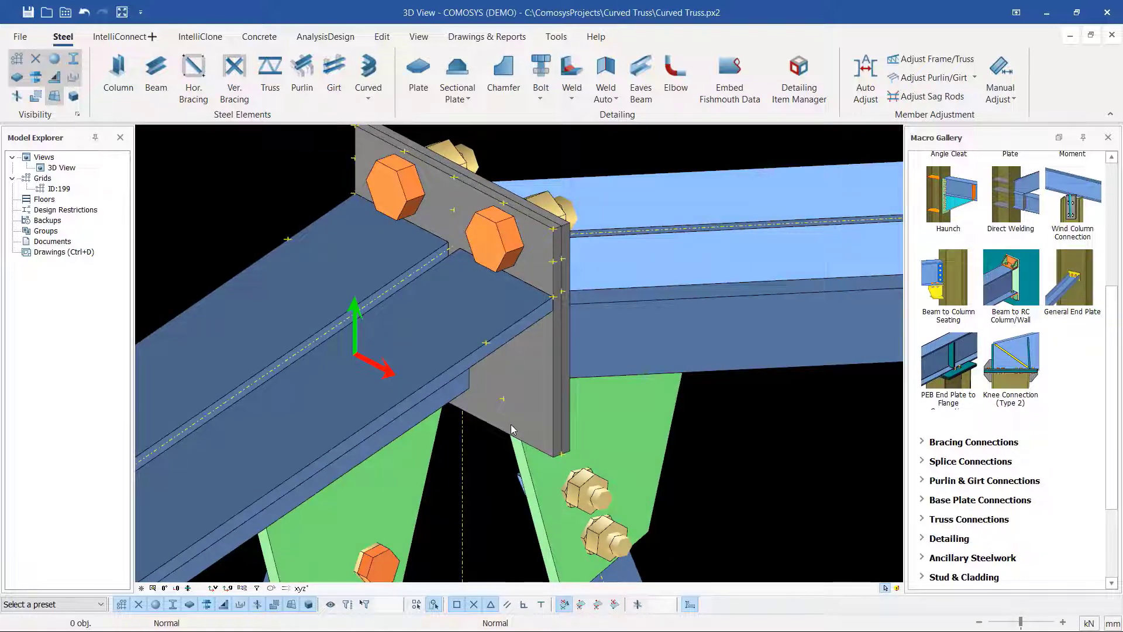
double_click(509, 246)
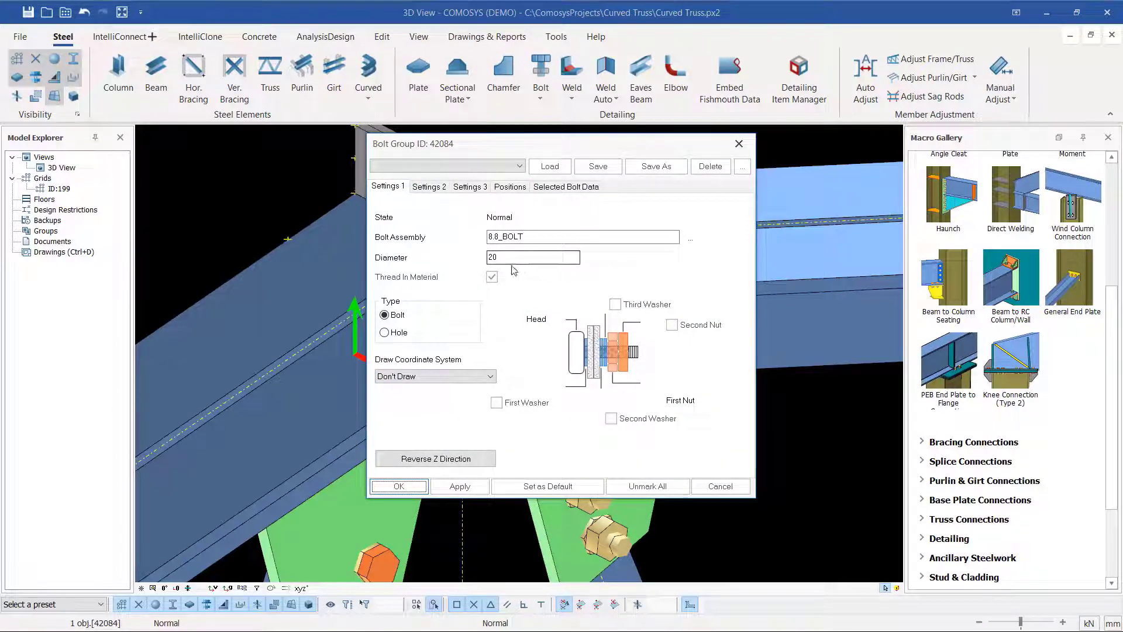
left_click_drag(503, 256, 480, 256)
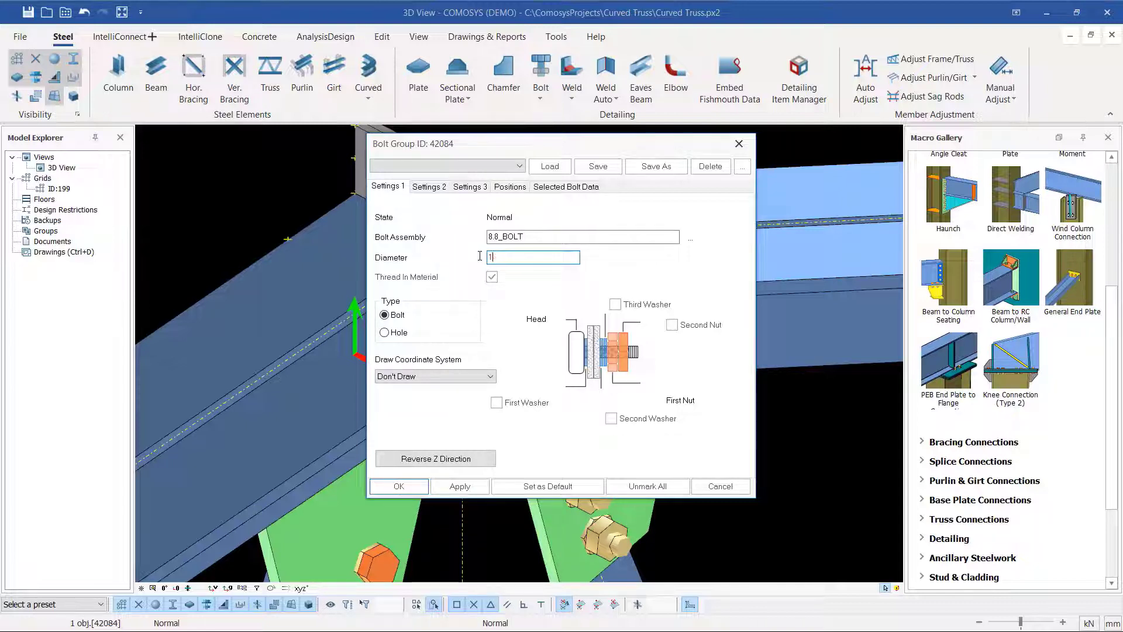
left_click(459, 486)
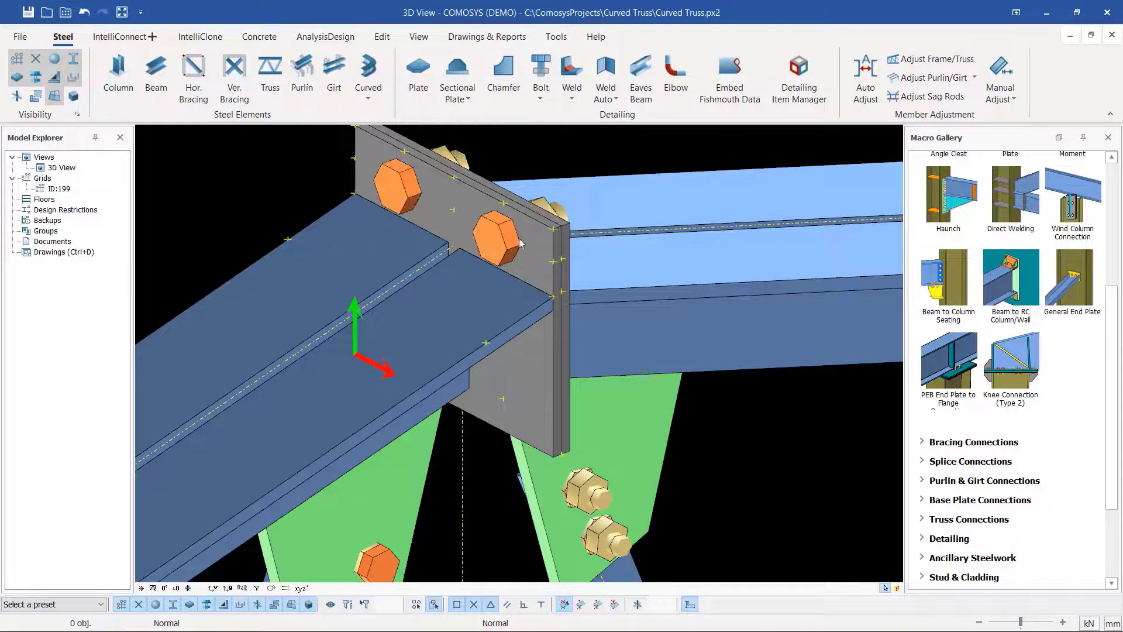
left_click(514, 239)
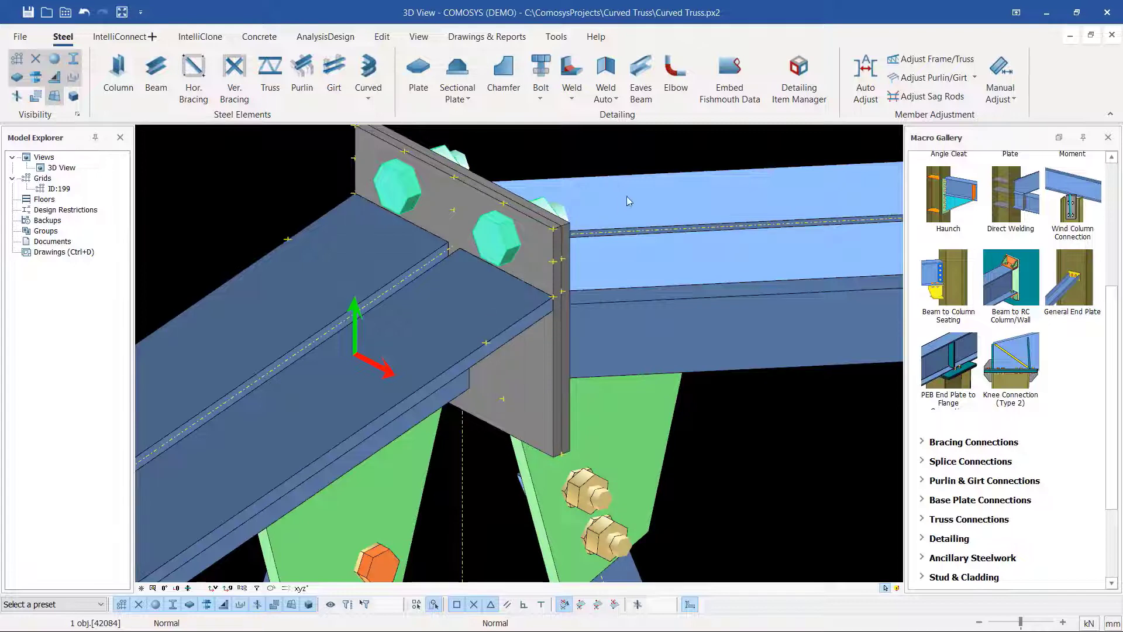
key("Escape")
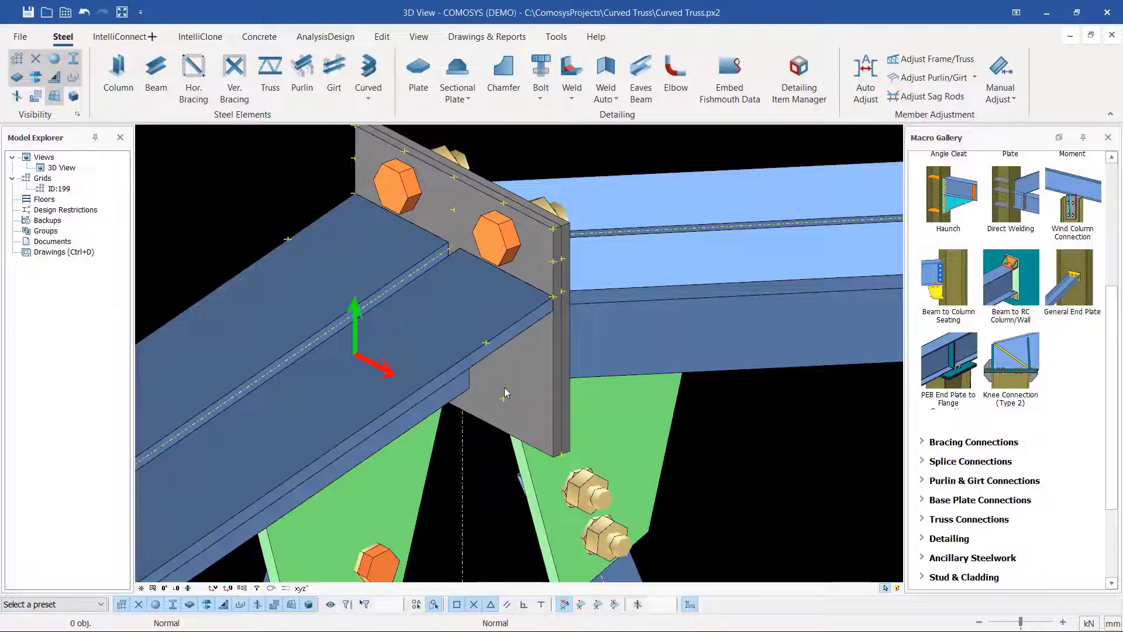
Measure the distance between the two reference points on the lower part of the end plate, and end the measurement.
middle_click_drag(506, 395, 519, 373)
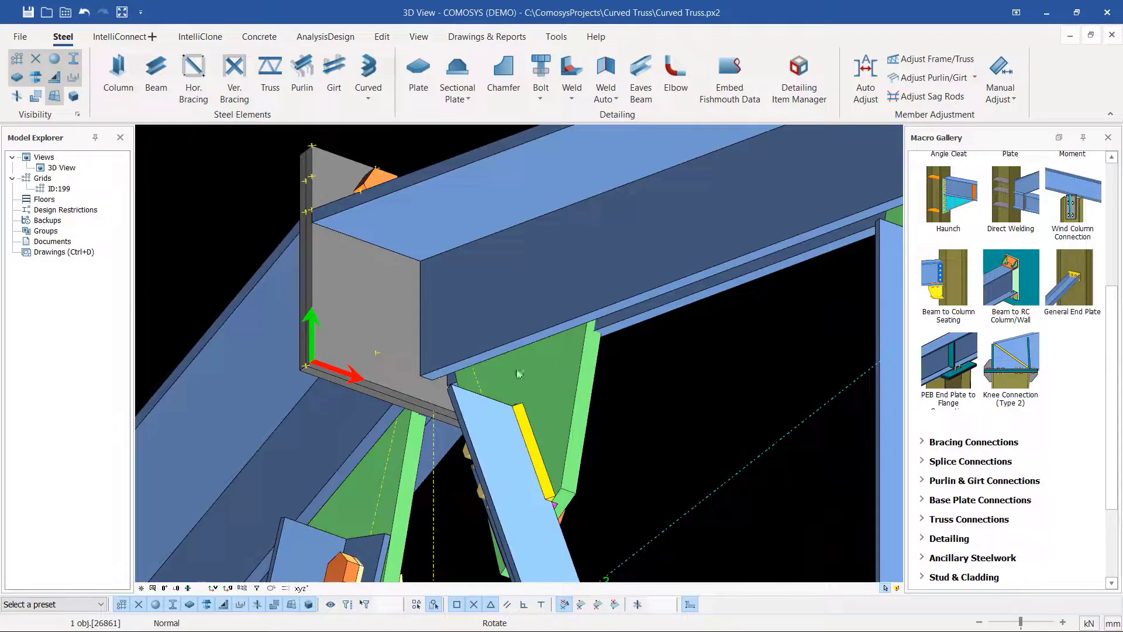
middle_click_drag(451, 338, 536, 398)
middle_click_drag(433, 395, 489, 455)
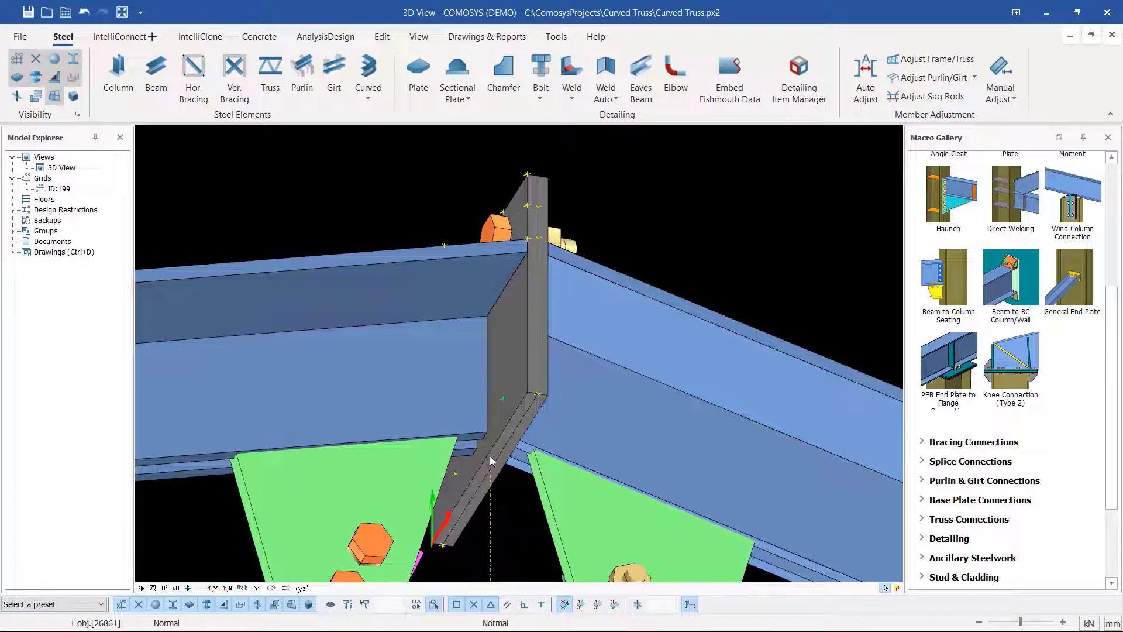
scroll(473, 476, "up", 2)
scroll(472, 476, "up", 2)
scroll(539, 405, "down", 1)
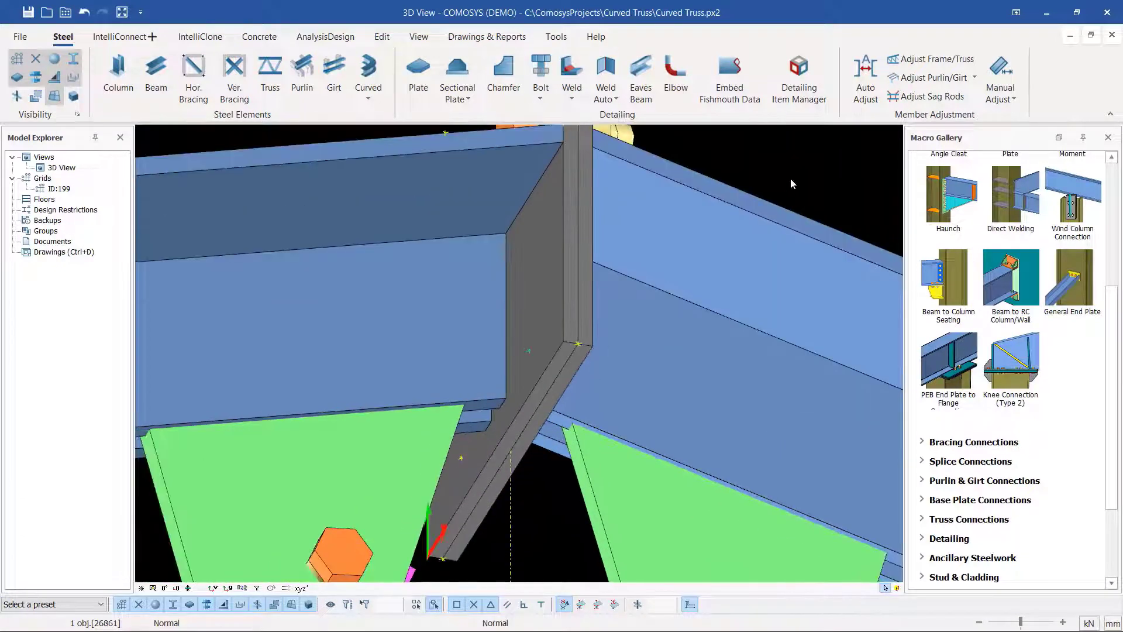
left_click(804, 170)
right_click(804, 170)
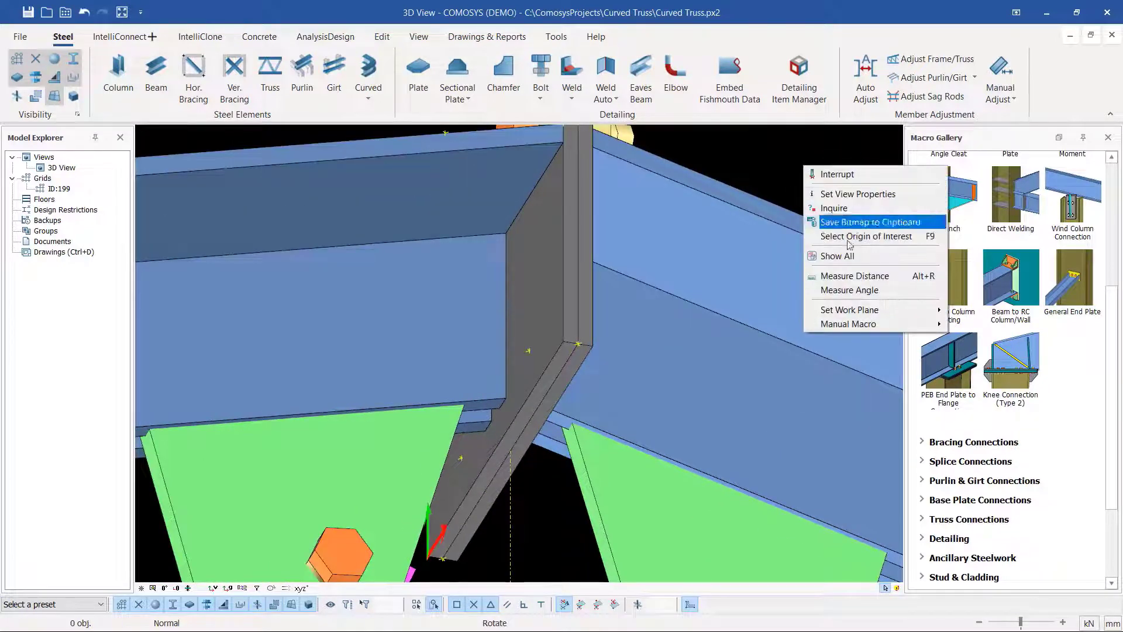
left_click(851, 276)
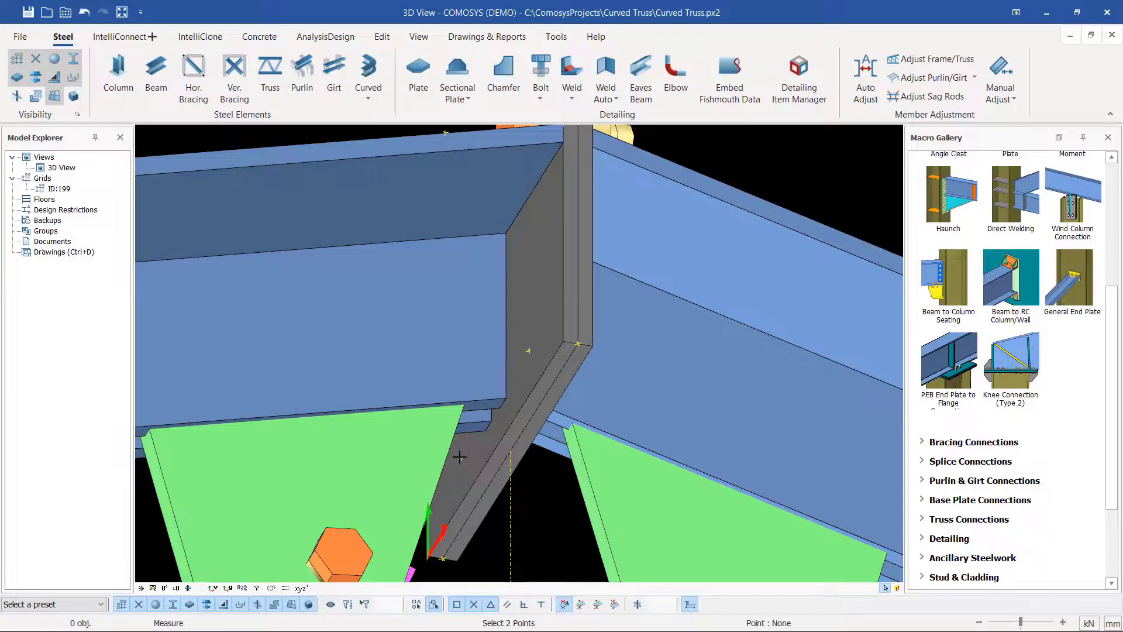
left_click(525, 349)
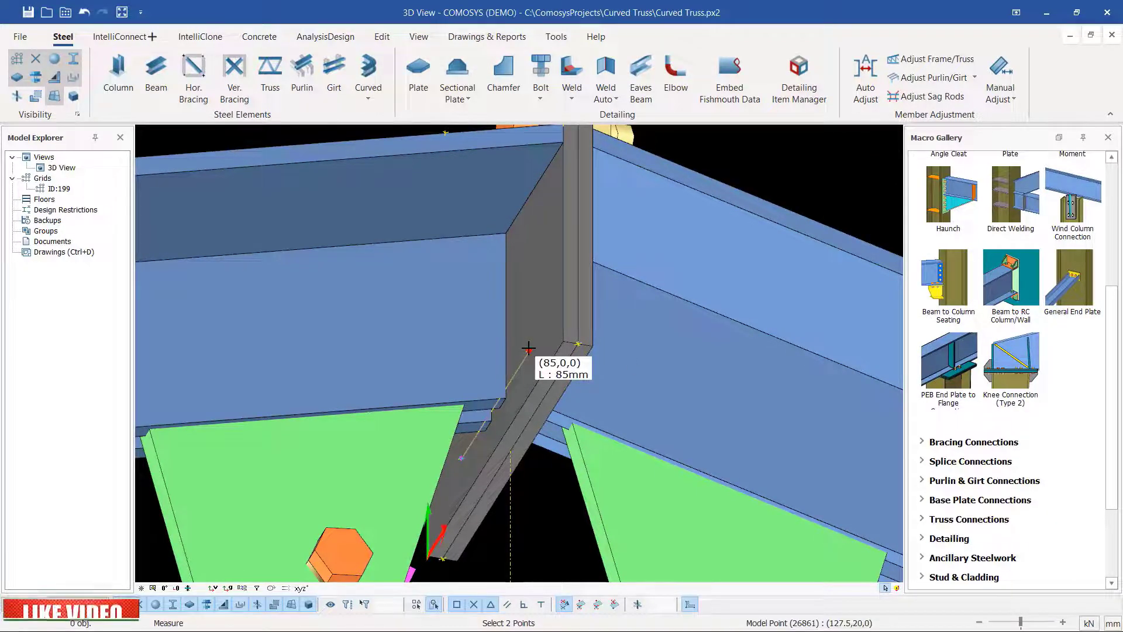
right_click(875, 188)
left_click(876, 187)
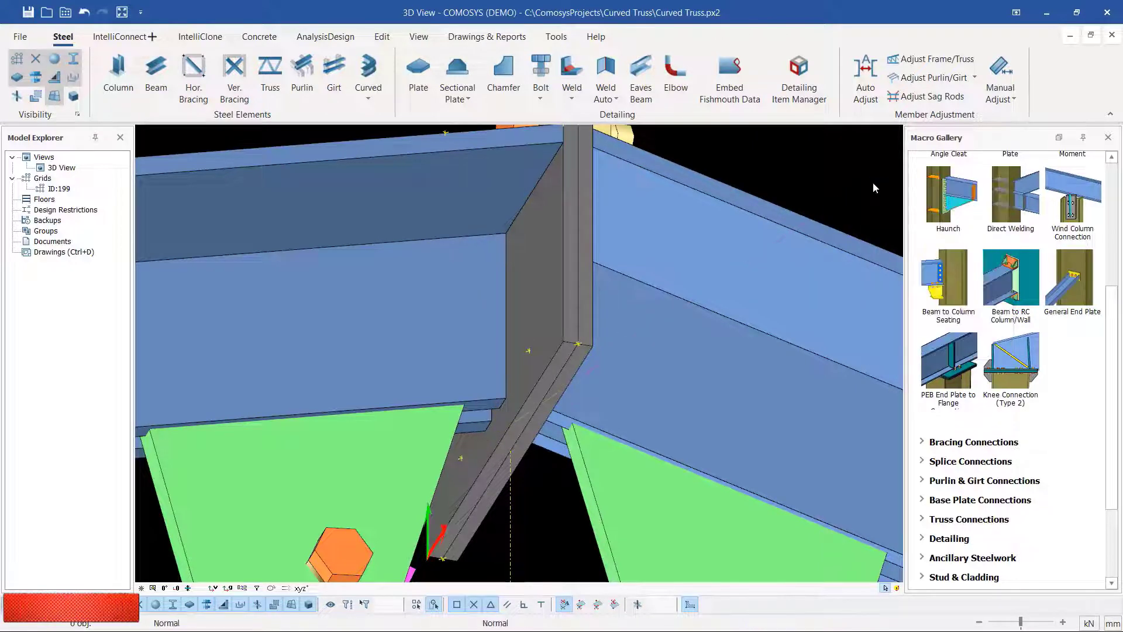
Try to copy the upper bolt group from its right-hand bolt to the lower reference point on the end plate, and close the copy log.
scroll(594, 321, "down", 2)
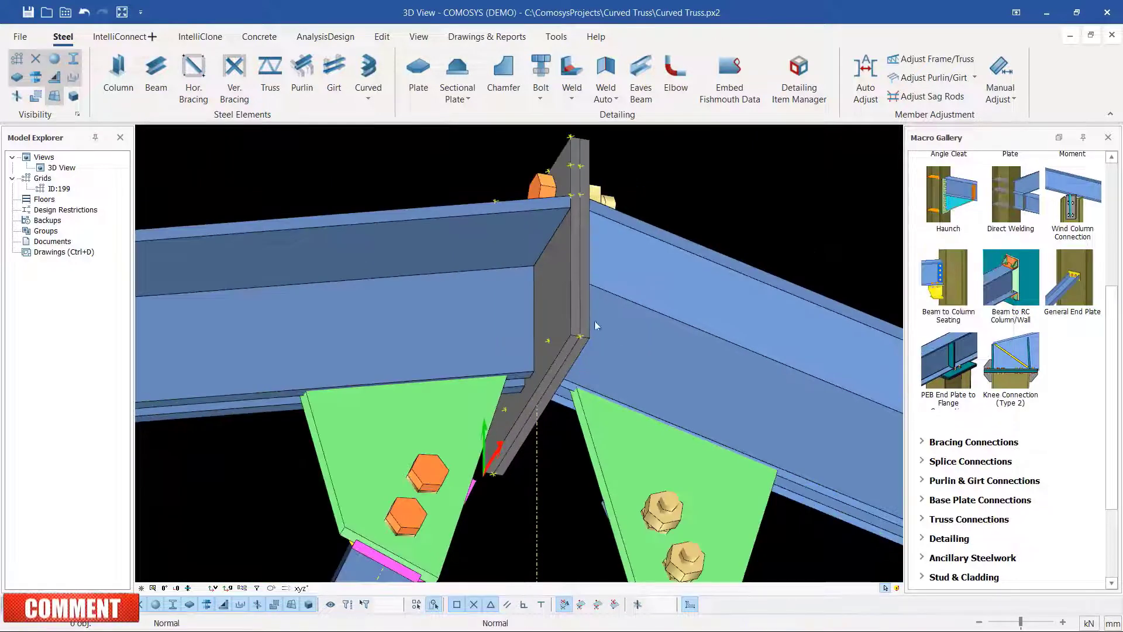
left_click(546, 193)
middle_click_drag(548, 195, 634, 310)
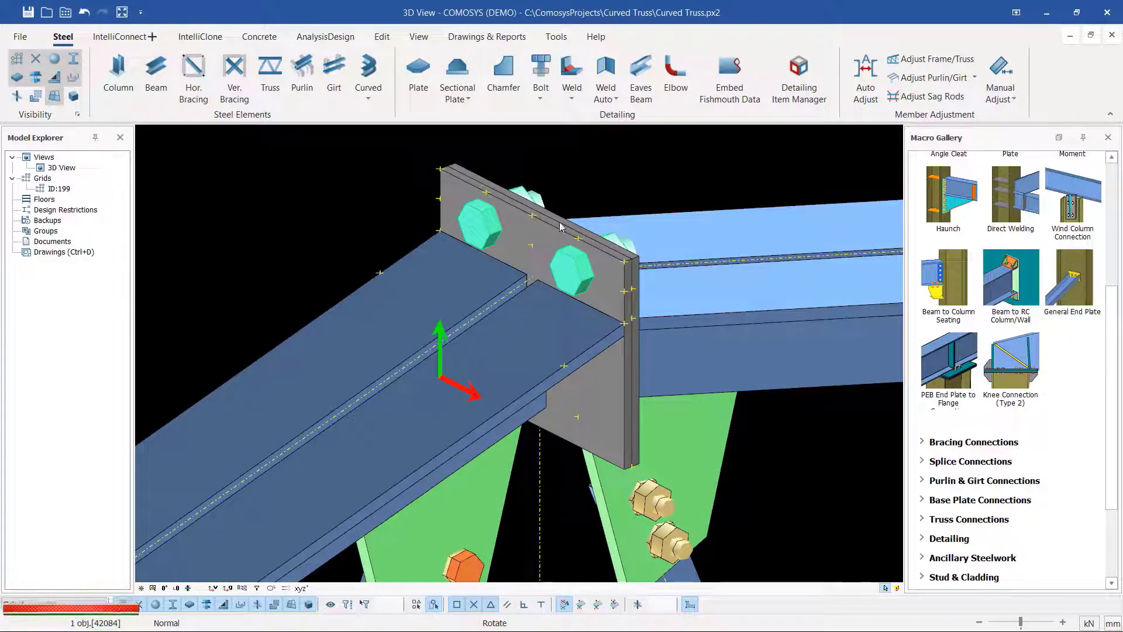
right_click(566, 282)
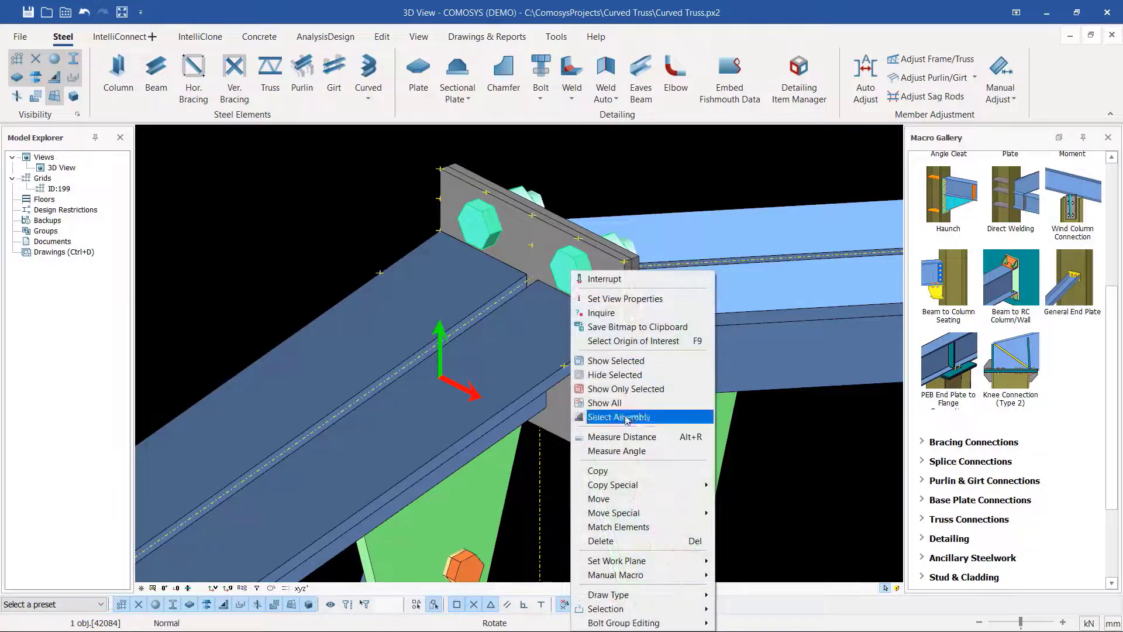
left_click(621, 472)
scroll(572, 275, "up", 3)
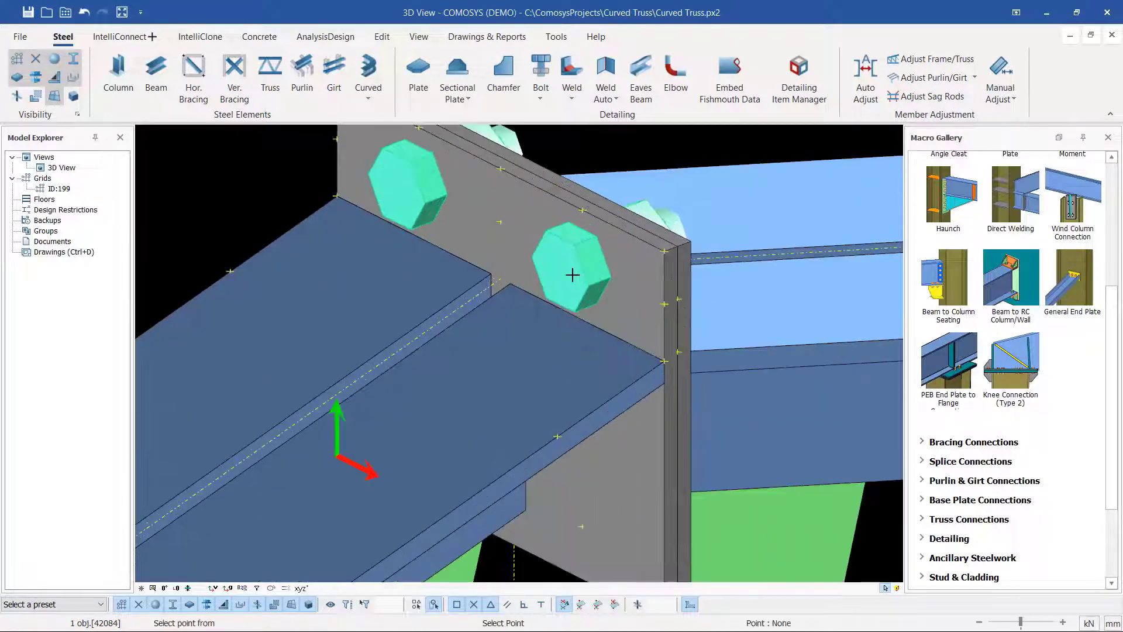
scroll(572, 275, "up", 1)
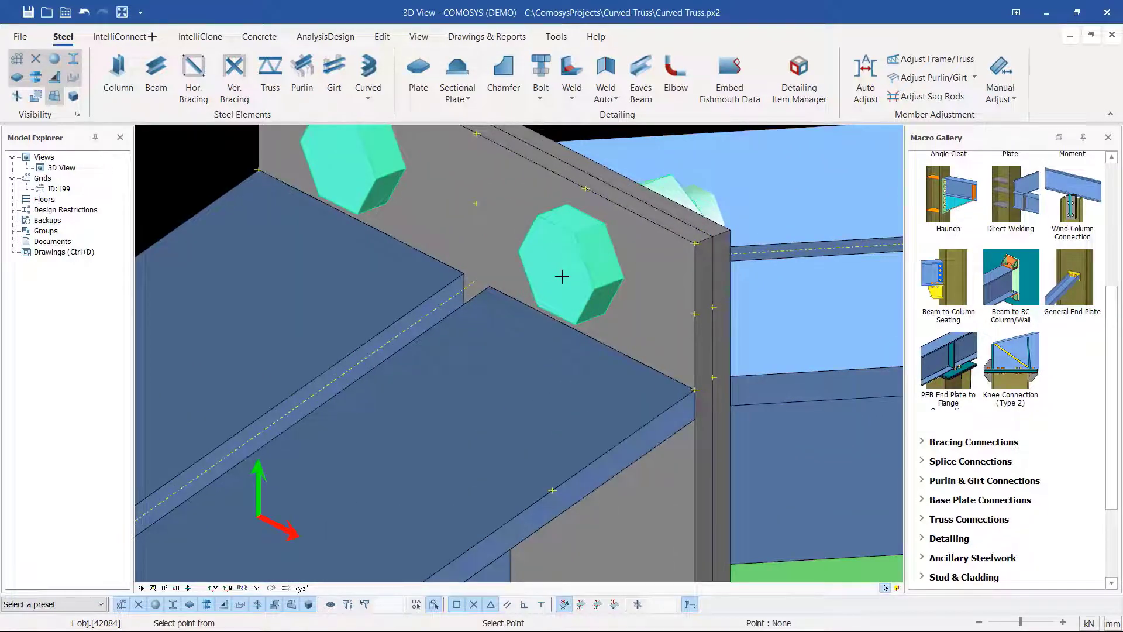
scroll(561, 277, "down", 2)
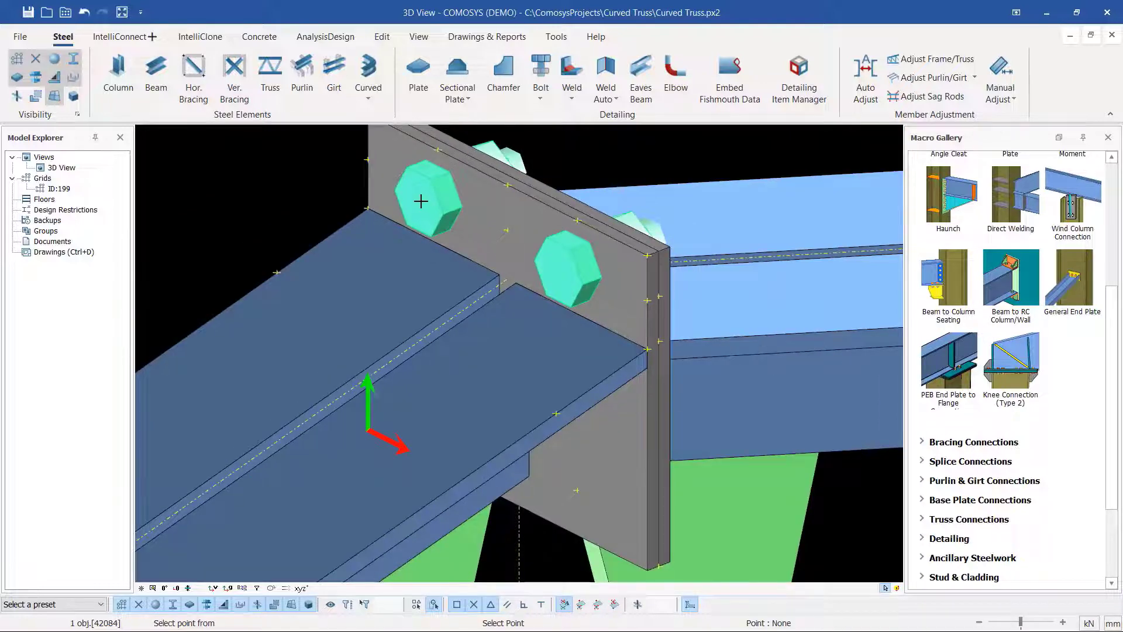
scroll(572, 263, "up", 2)
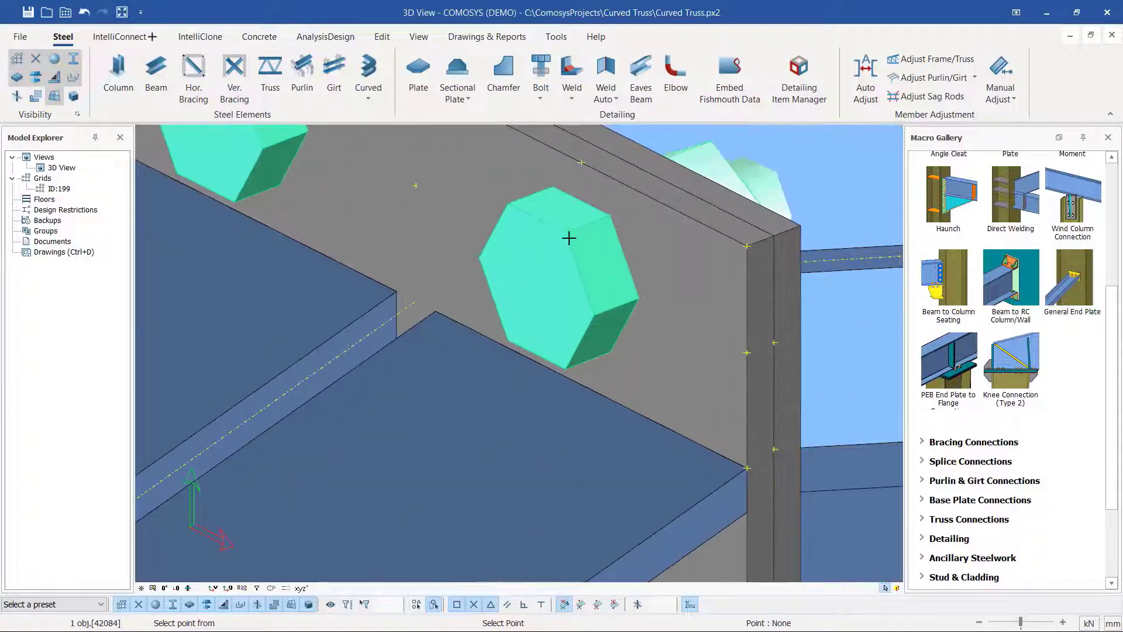
scroll(544, 279, "down", 3)
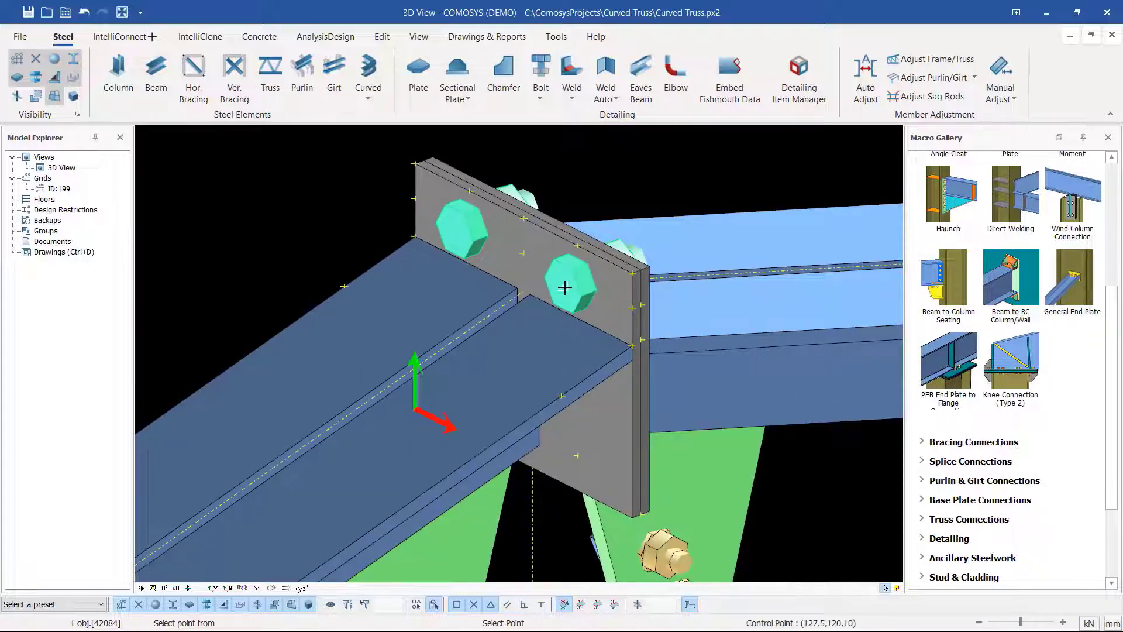
left_click(564, 287)
scroll(570, 298, "down", 3)
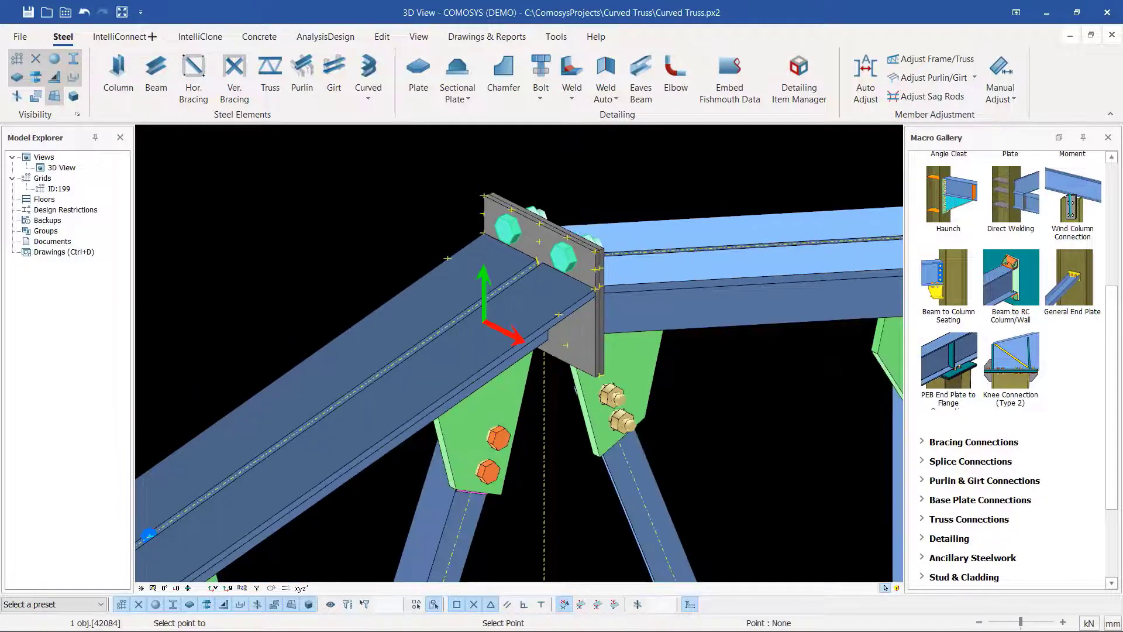
scroll(584, 321, "up", 3)
scroll(584, 322, "up", 2)
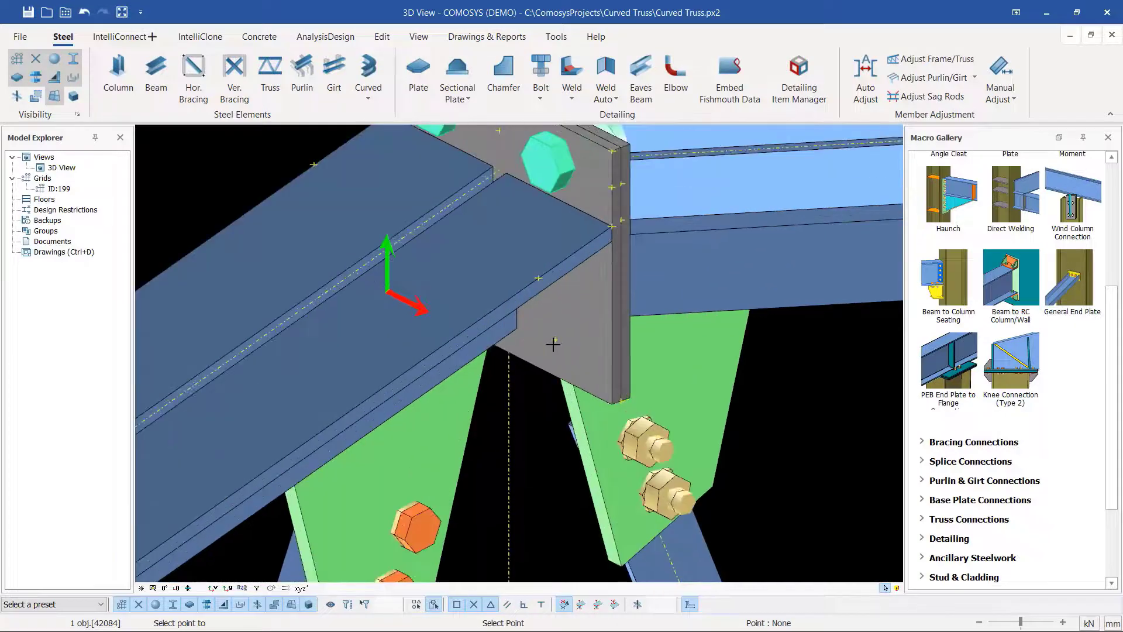
left_click(553, 345)
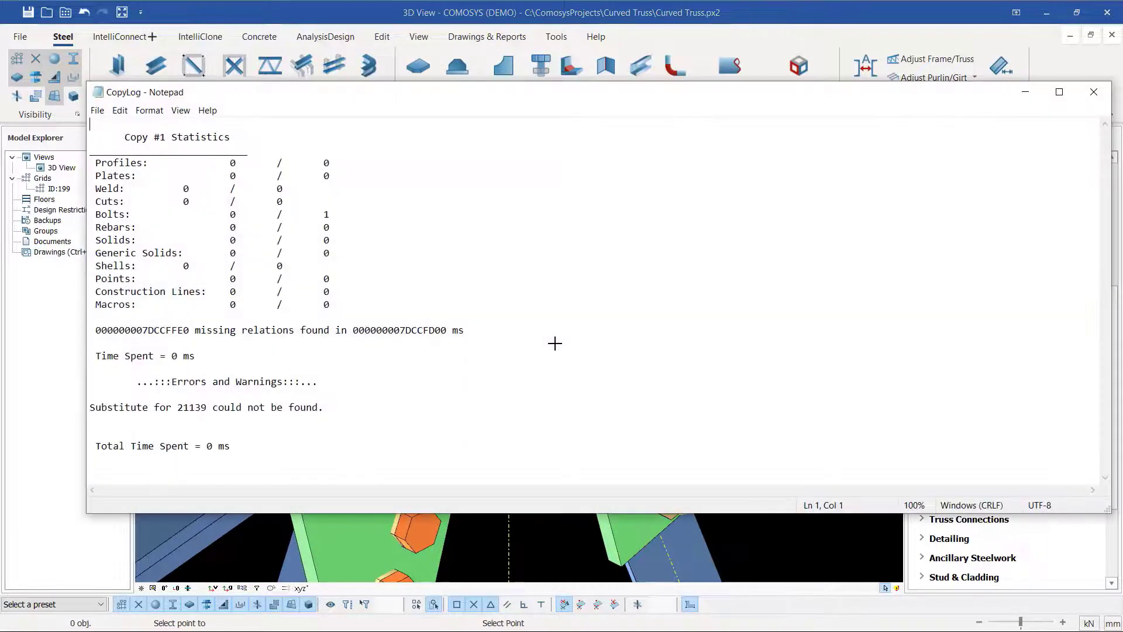
left_click(1094, 91)
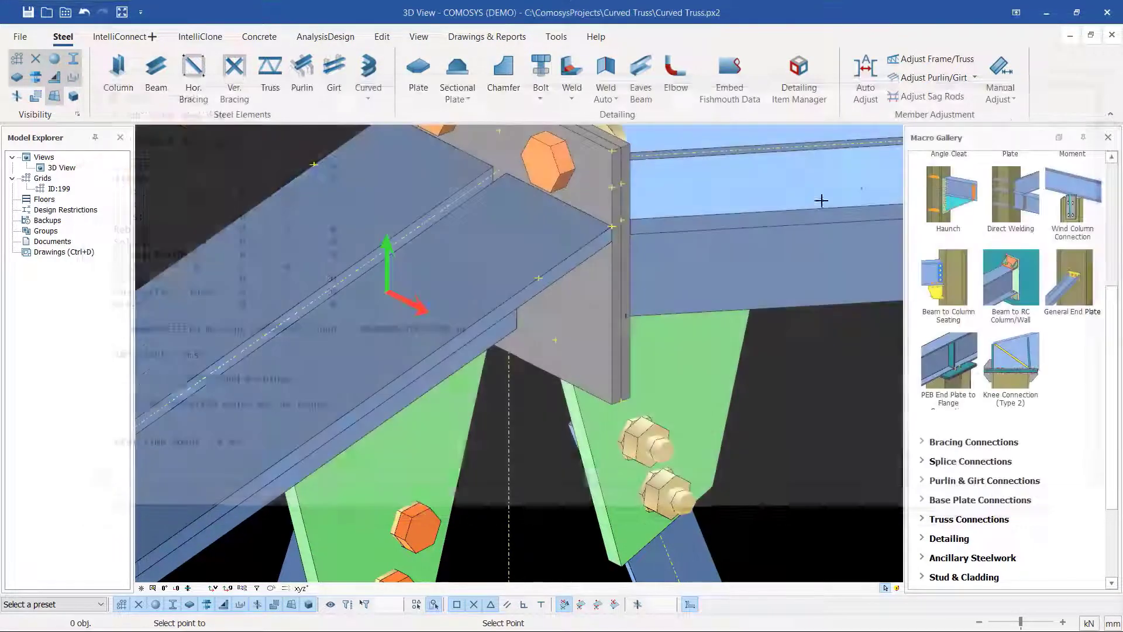
scroll(577, 341, "down", 3)
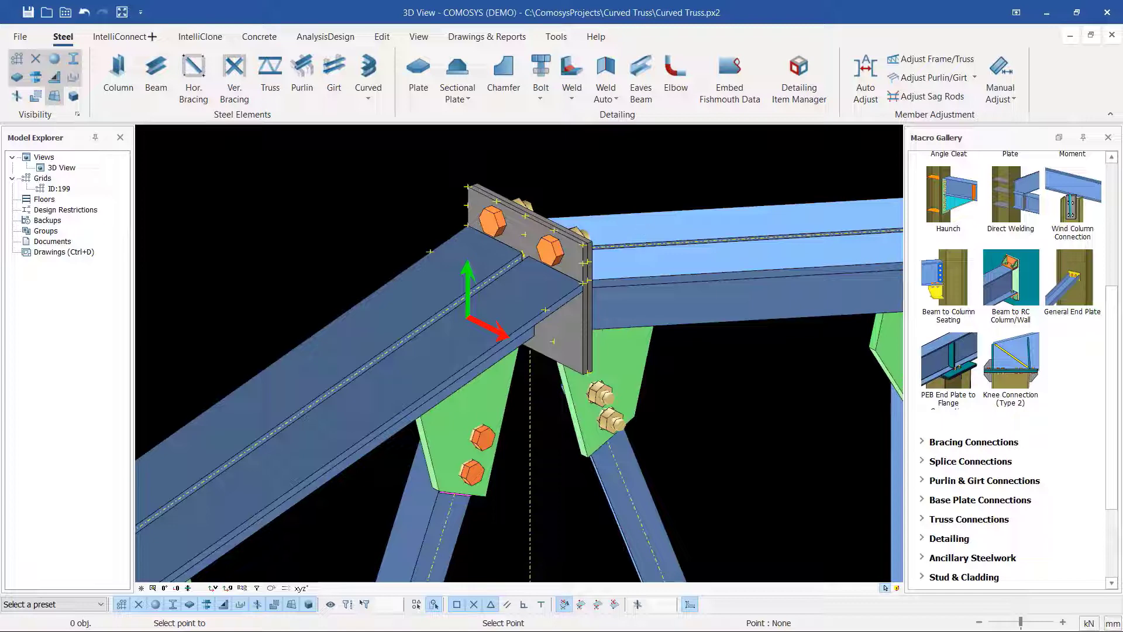
key("Escape")
right_click(665, 177)
key("Escape")
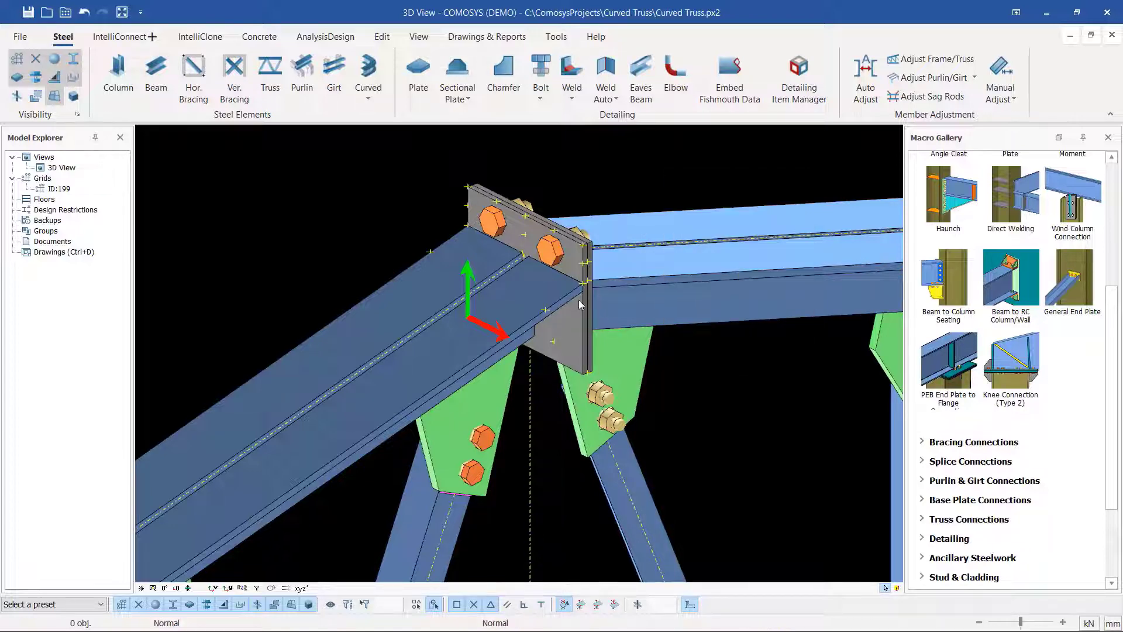
Create a bolt group through both ridge end plates, aligned between the two lower reference points, and end the bolt command.
left_click(548, 316)
mouse_move(547, 316)
middle_mouse_down()
mouse_move(509, 321)
mouse_move(538, 315)
middle_mouse_up()
scroll(574, 402, "up", 2)
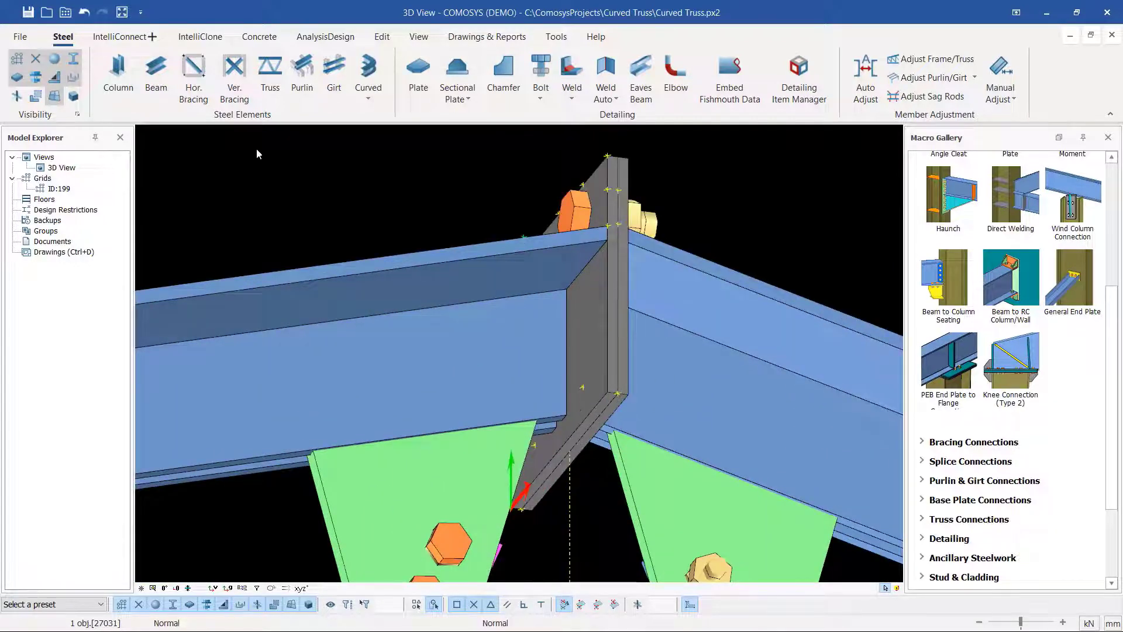
left_click(540, 65)
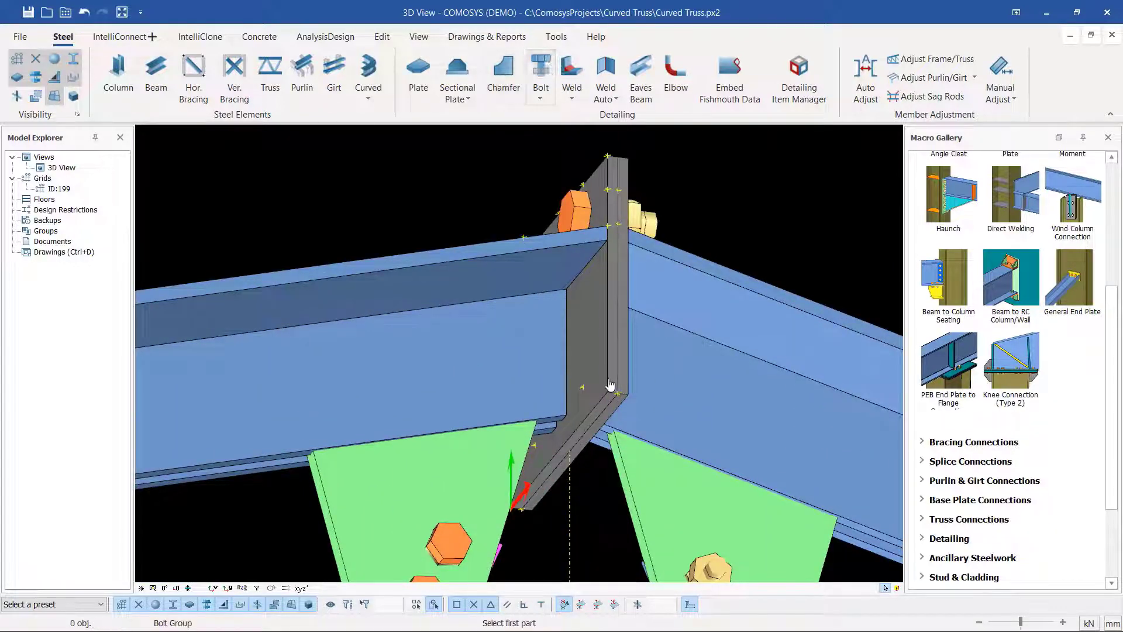
left_click(605, 345)
left_click(624, 347)
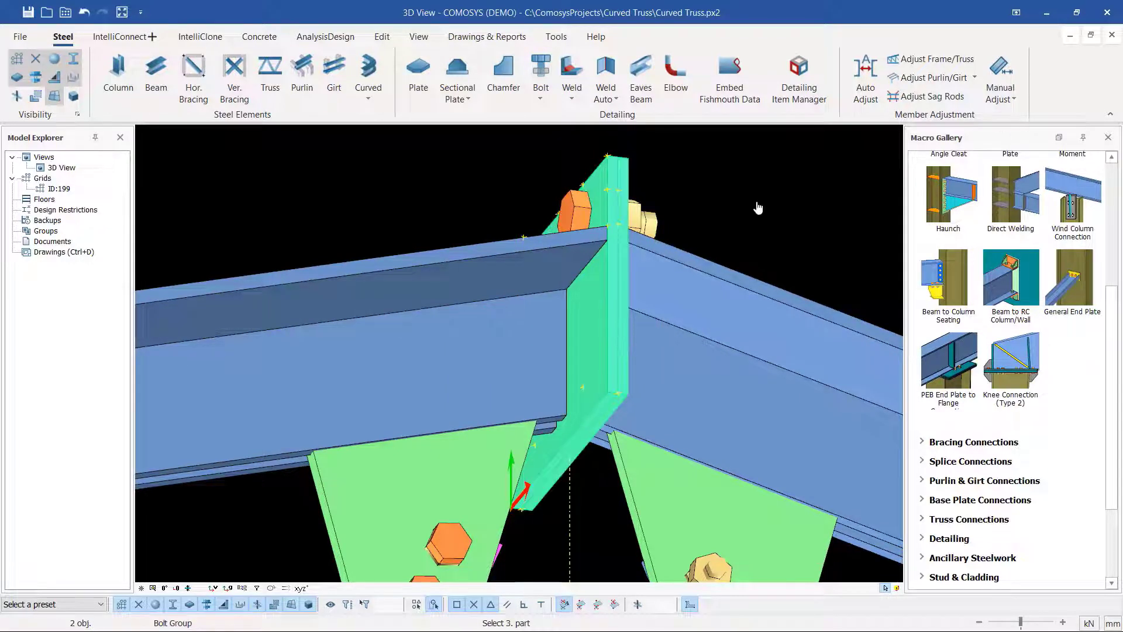
scroll(537, 452, "up", 2)
scroll(536, 452, "up", 1)
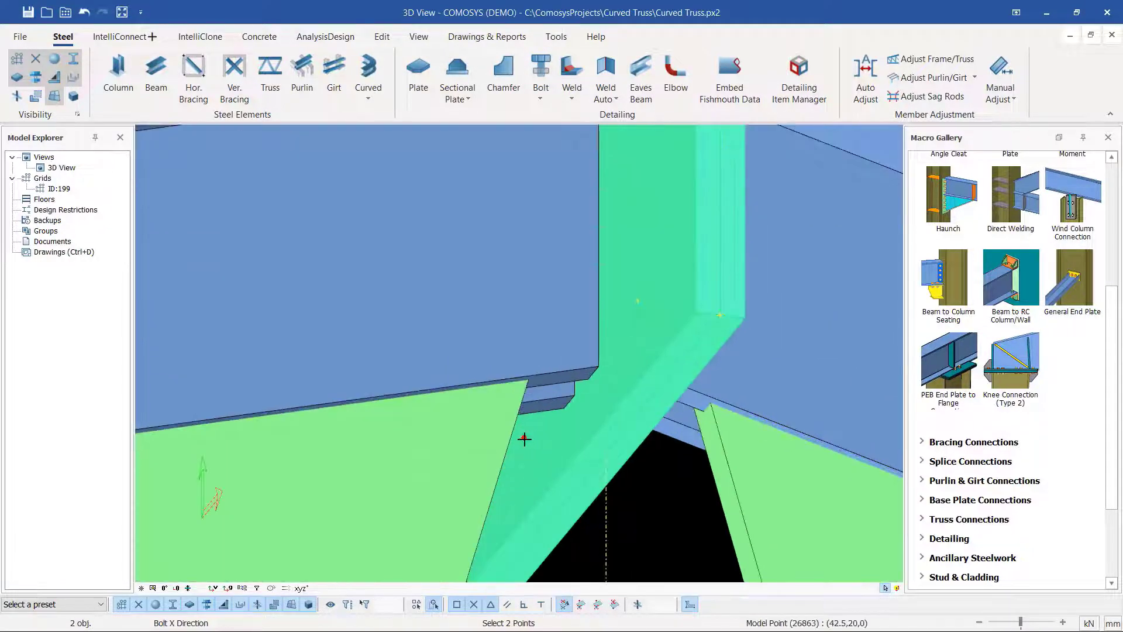
left_click(524, 437)
left_click(638, 306)
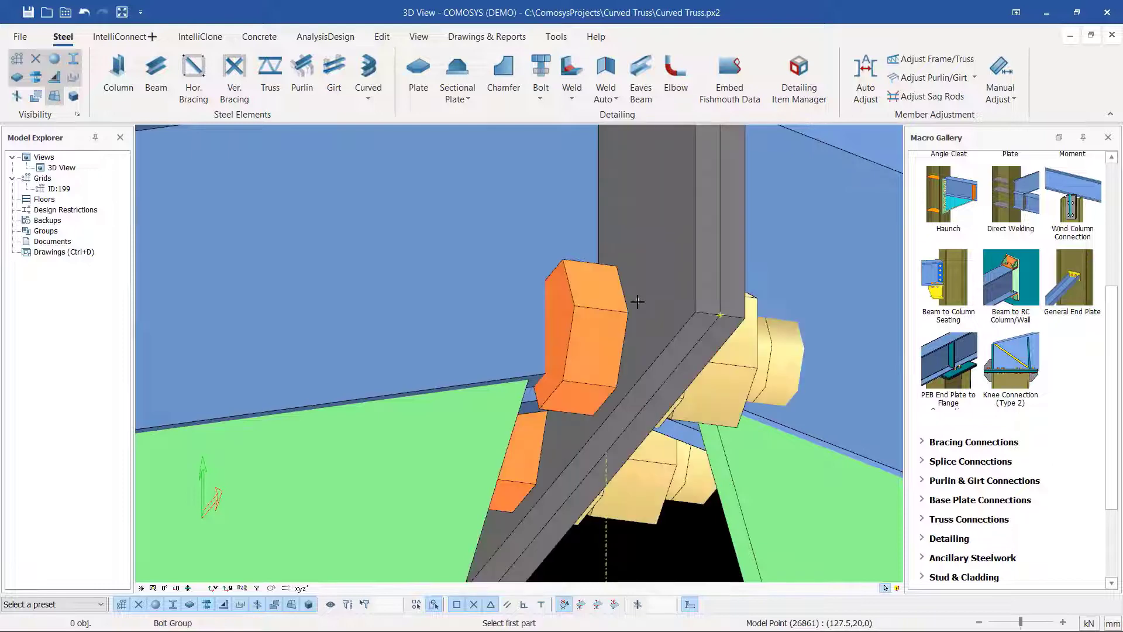
right_click(654, 225)
left_click(678, 232)
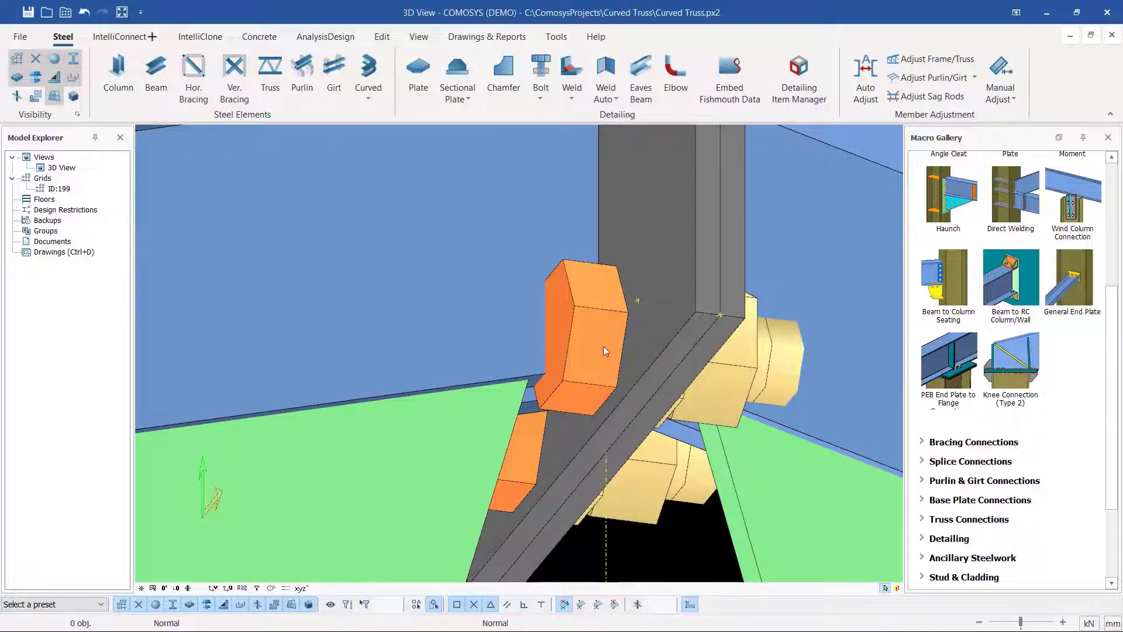
Set the lower bolt group's diameter to 16 and apply the change.
scroll(487, 361, "down", 3)
scroll(525, 343, "up", 2)
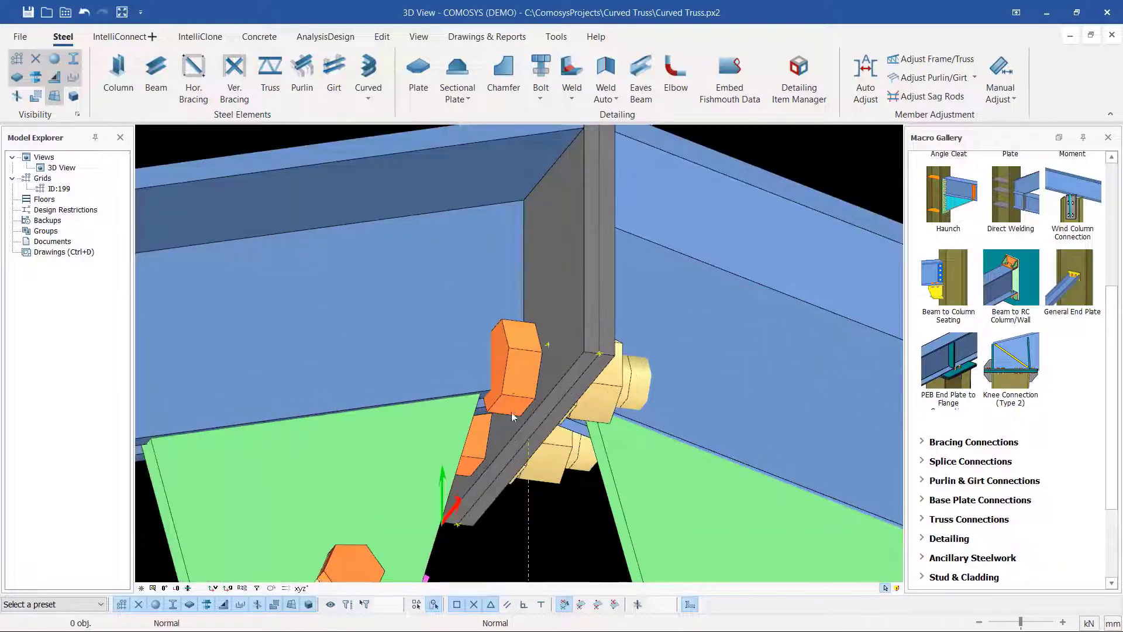
scroll(525, 343, "down", 1)
scroll(508, 387, "up", 1)
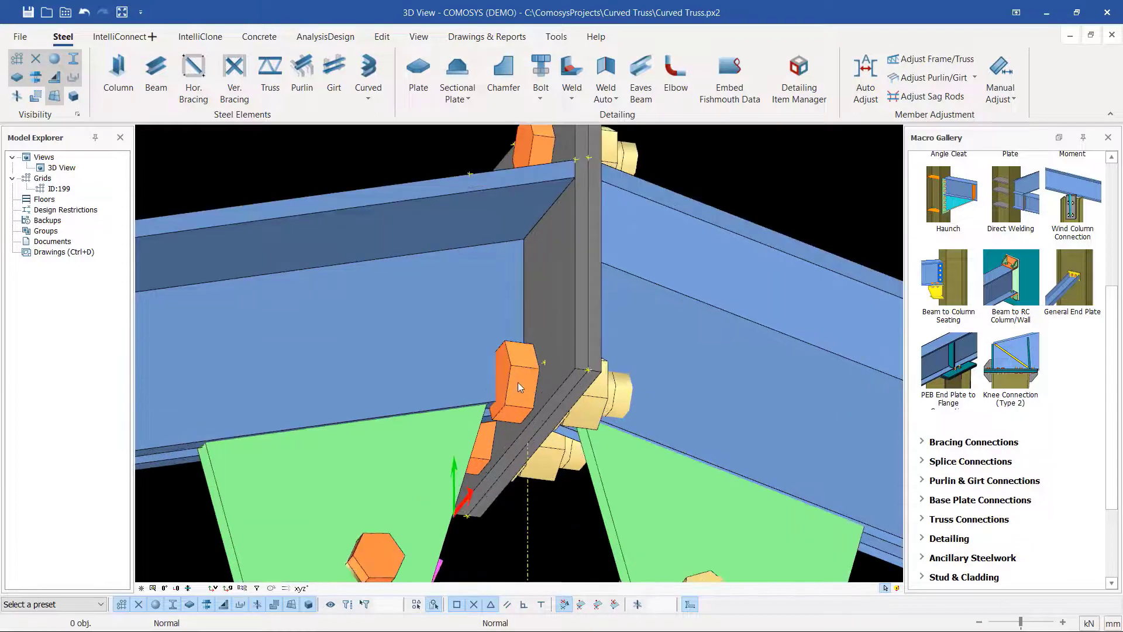
double_click(518, 382)
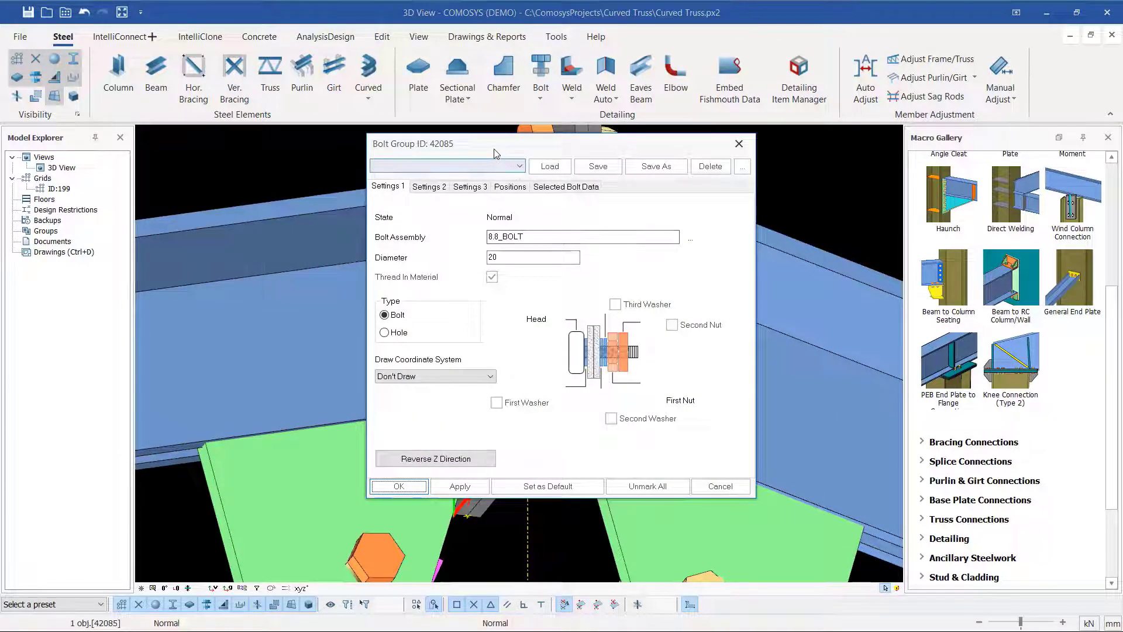
left_click_drag(494, 149, 714, 130)
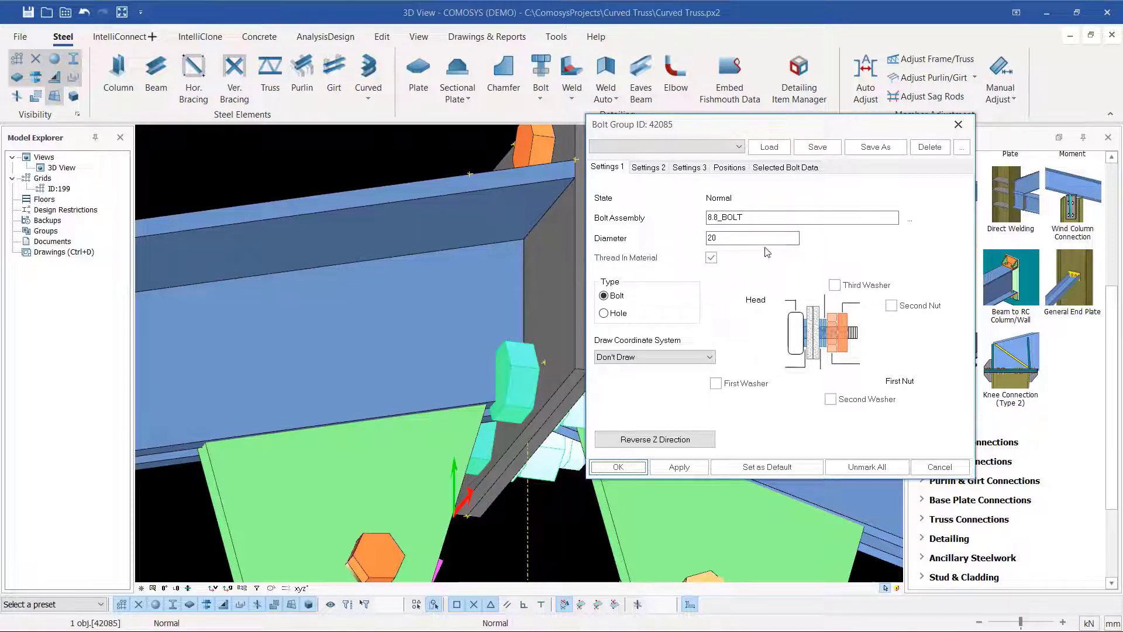
left_click_drag(730, 236, 698, 241)
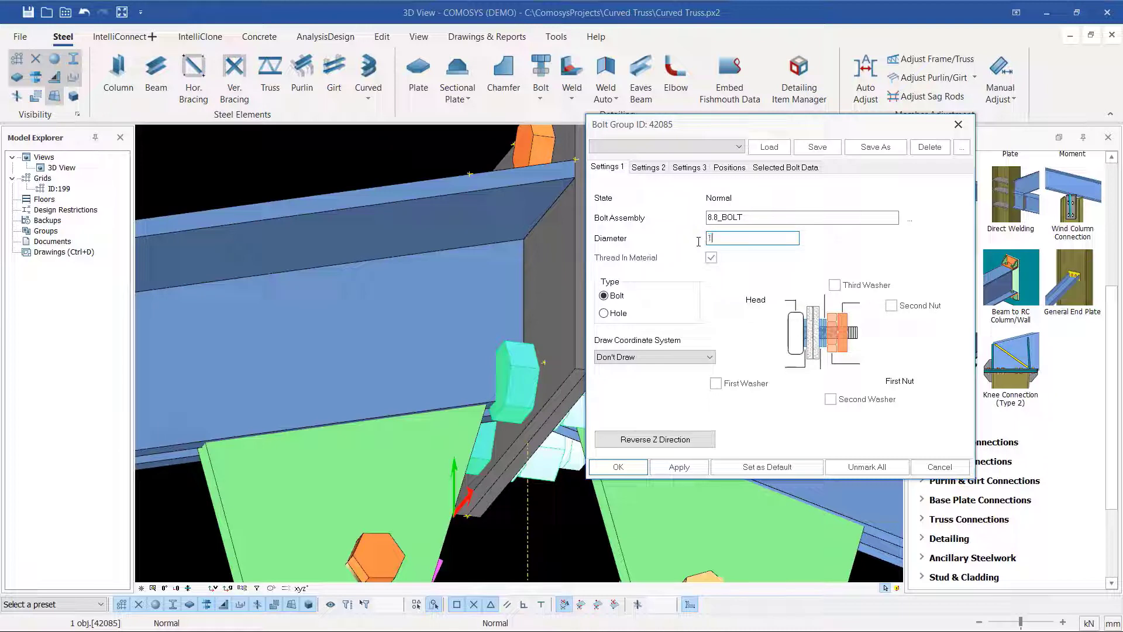
left_click(678, 467)
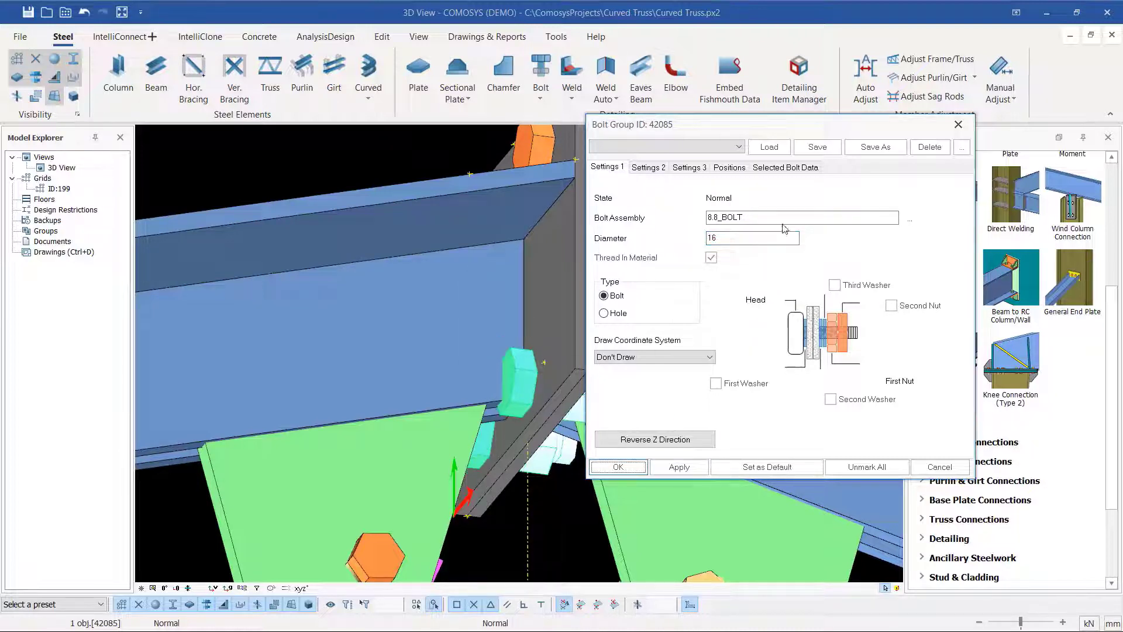
Set the lower bolt group's grid X positions to 0 85, apply the spacing and deselect the group.
left_click(730, 168)
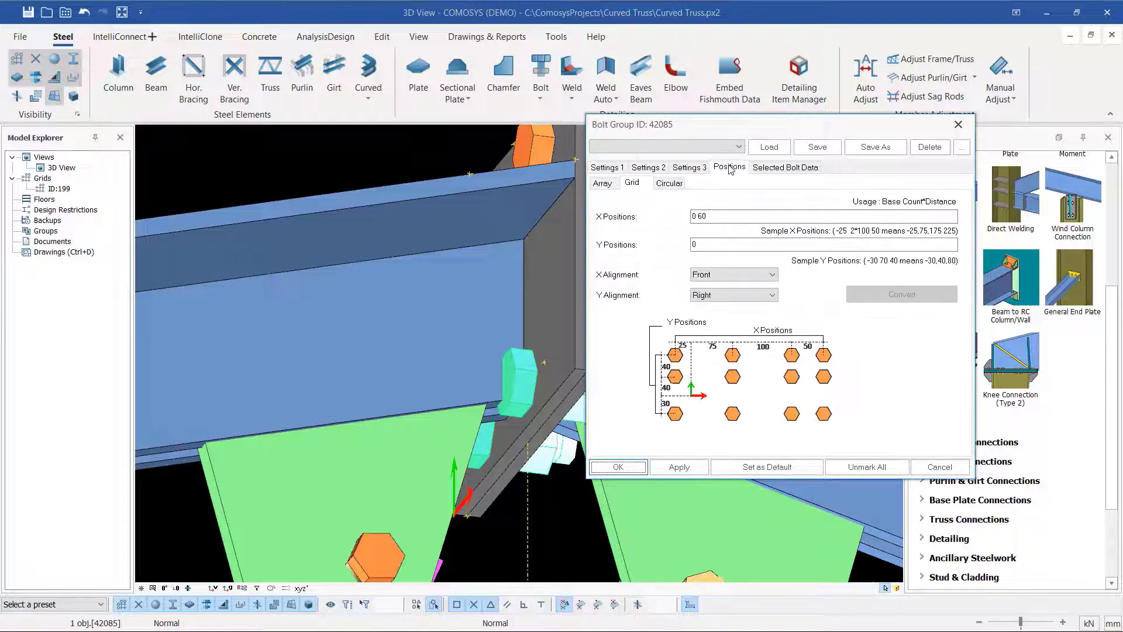
double_click(700, 216)
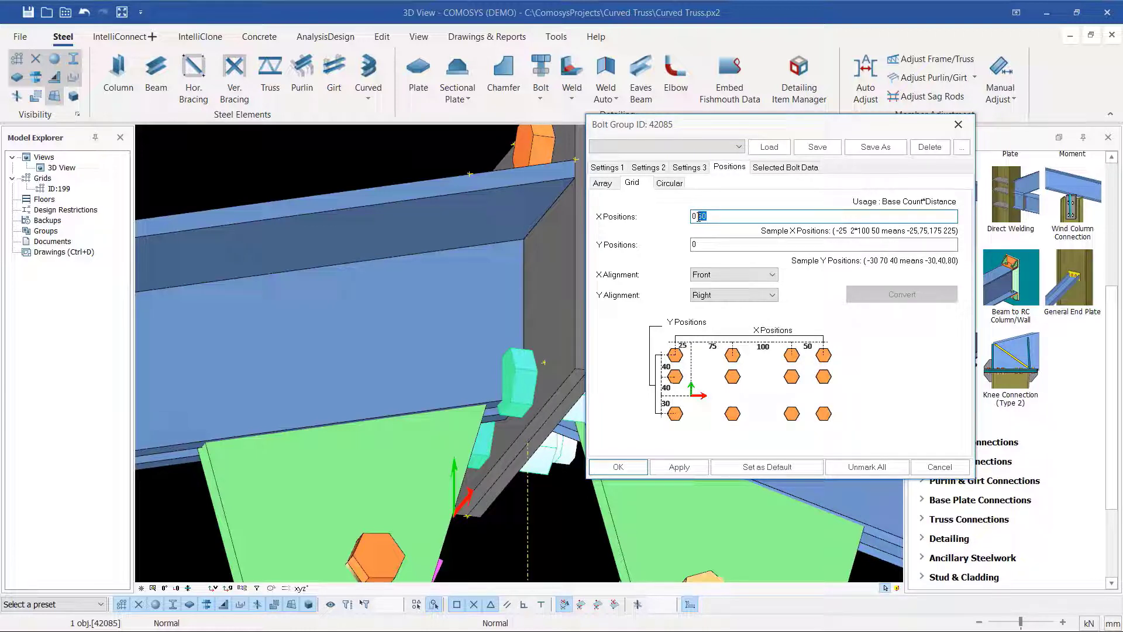
type("85")
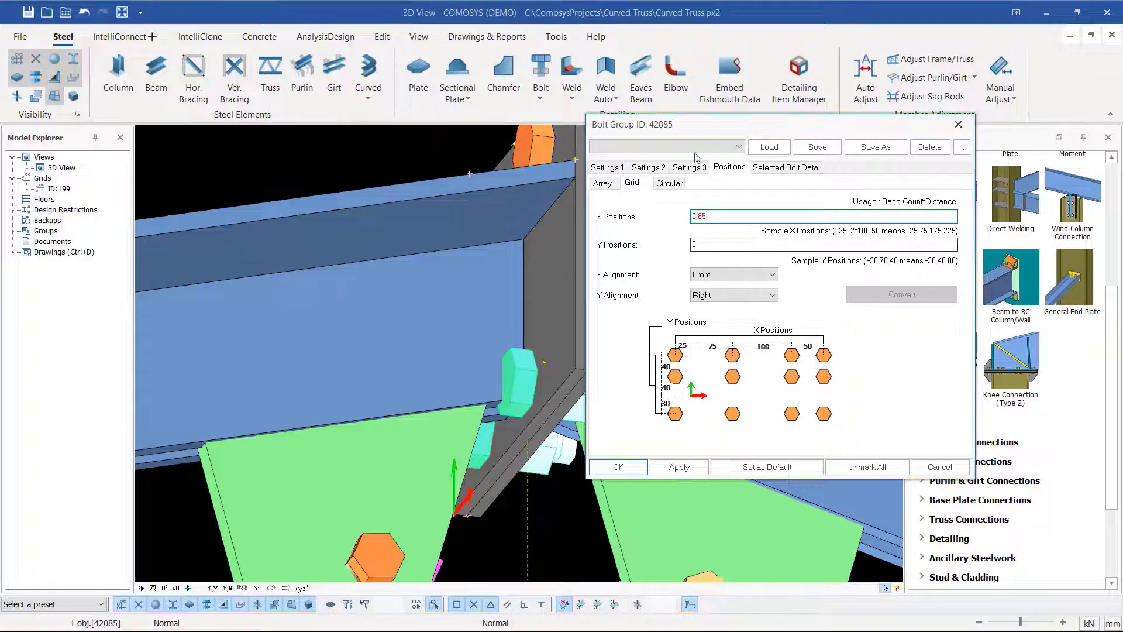
left_click_drag(696, 130, 815, 92)
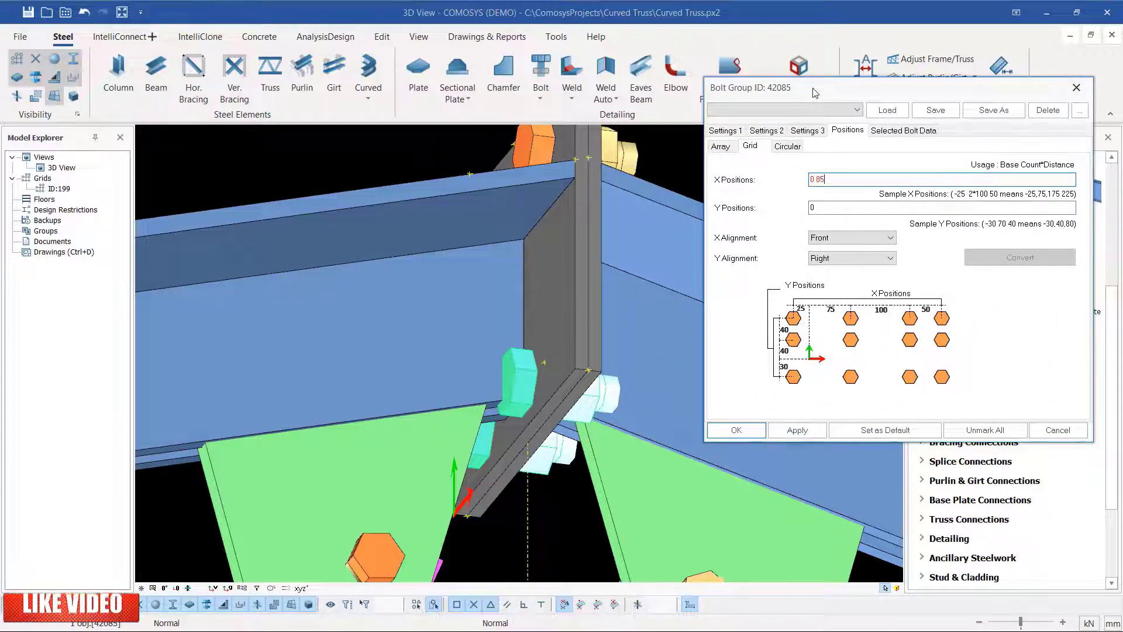
left_click(810, 431)
left_click(736, 435)
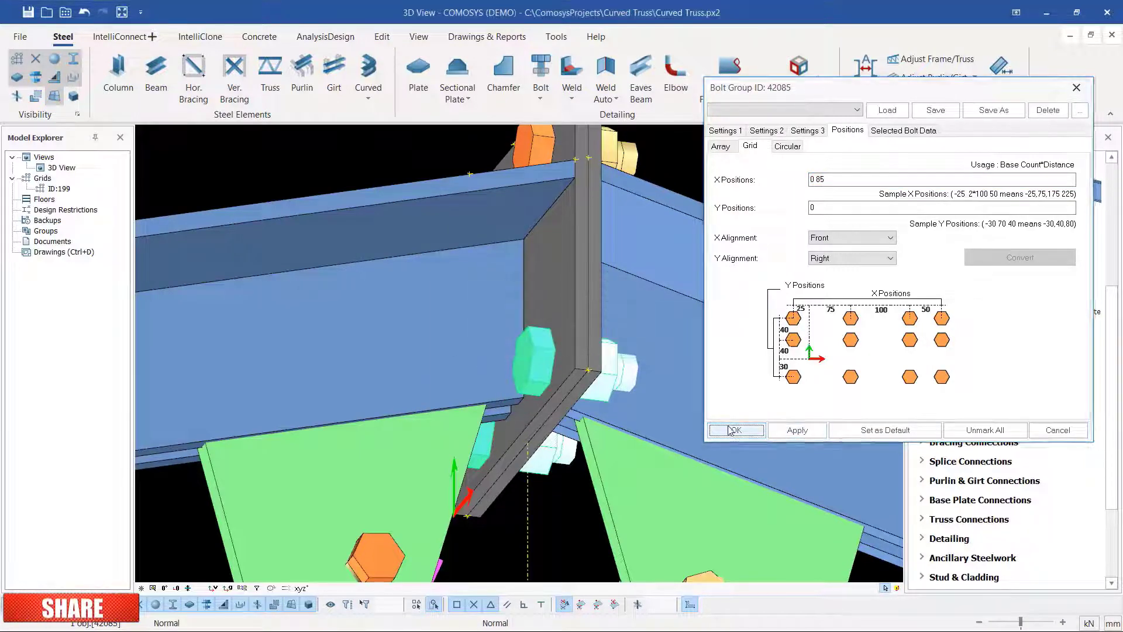
left_click(732, 166)
scroll(509, 373, "down", 3)
middle_click_drag(497, 351, 524, 387)
scroll(553, 228, "up", 4)
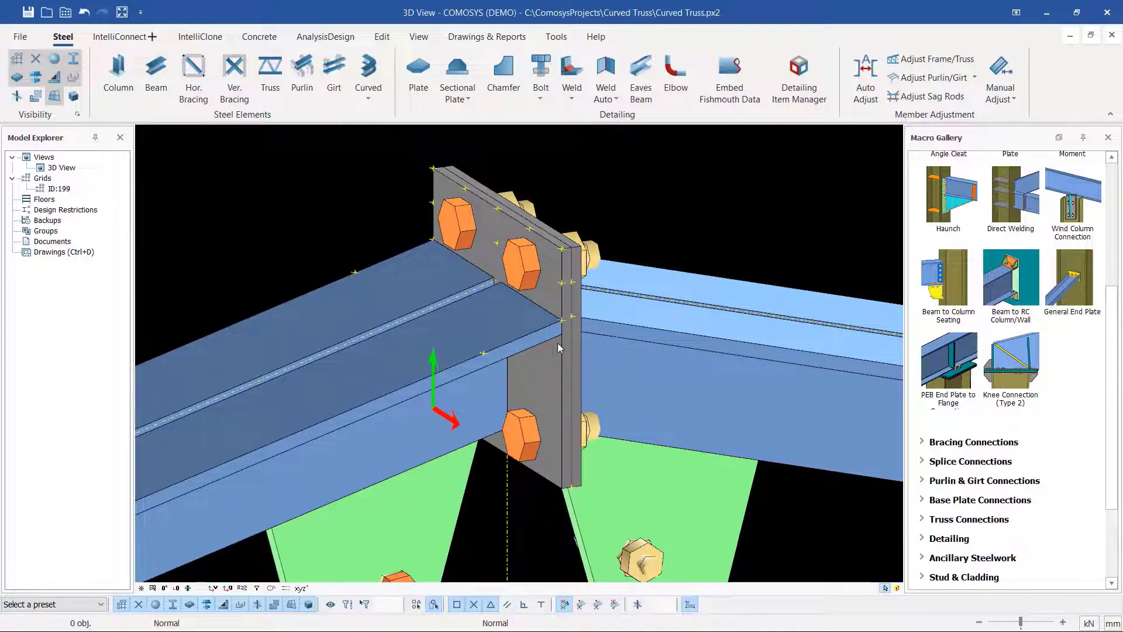
scroll(552, 304, "up", 1)
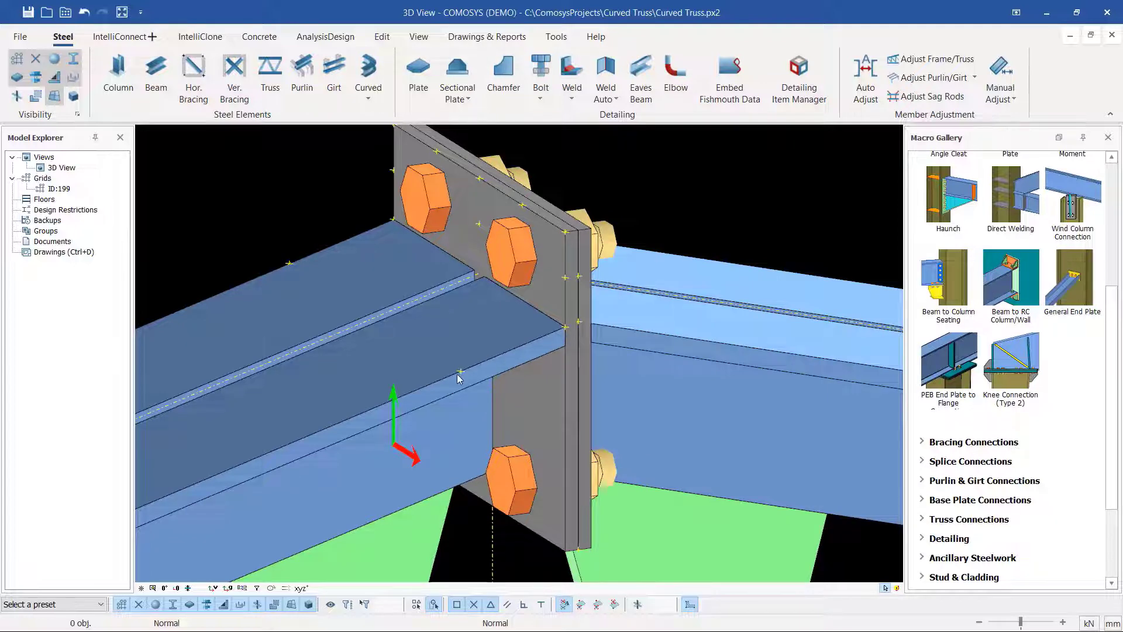
right_click(690, 180)
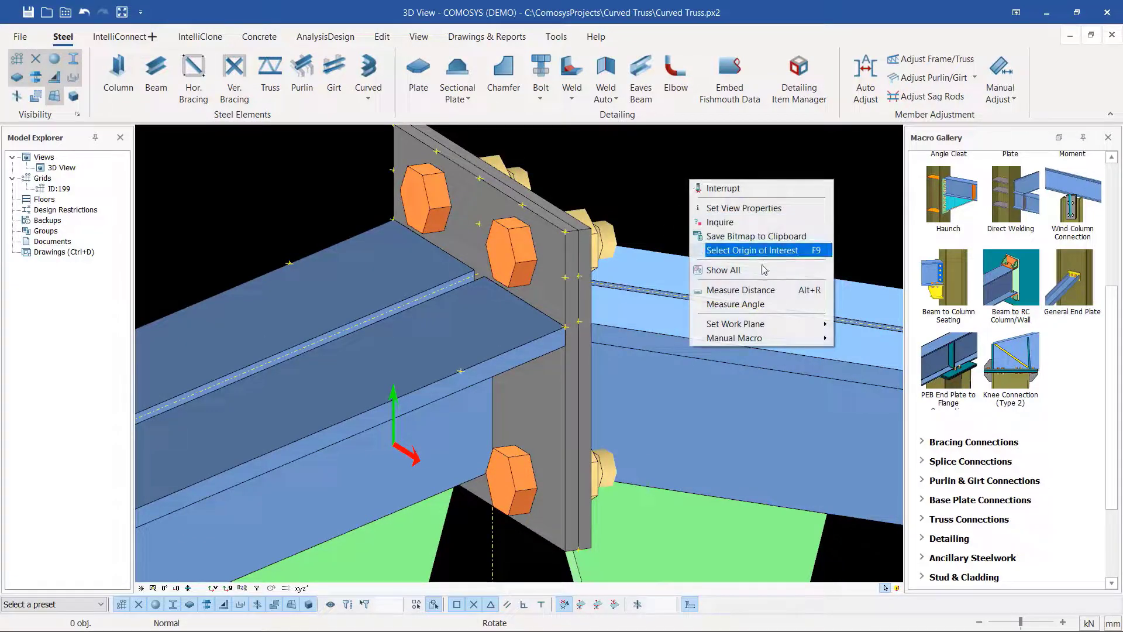
left_click(742, 290)
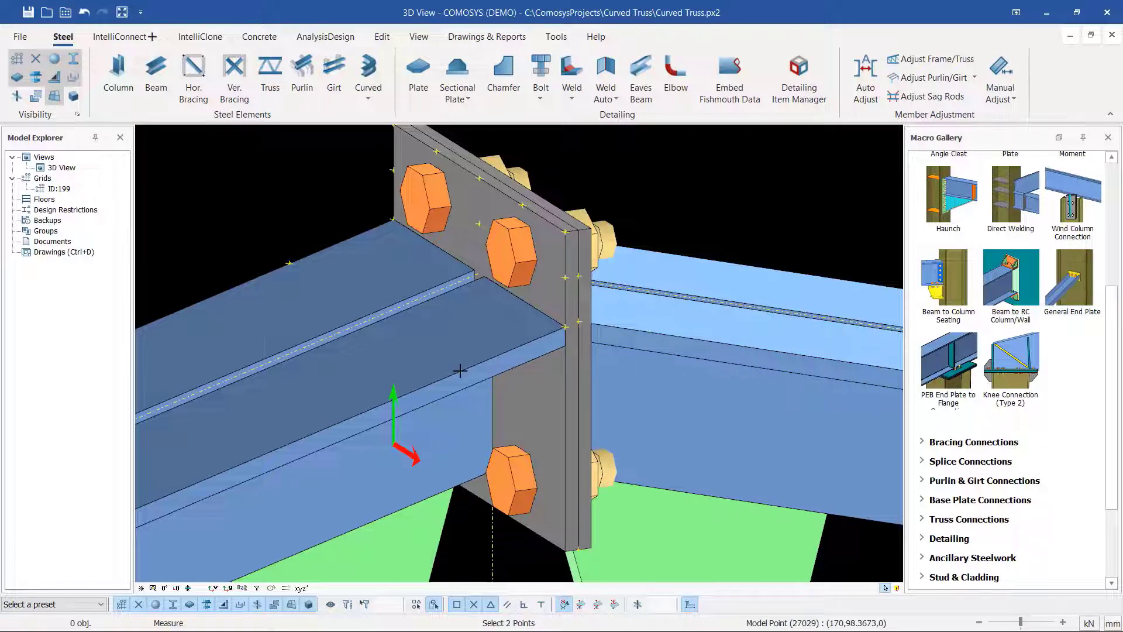
left_click(460, 370)
right_click(780, 192)
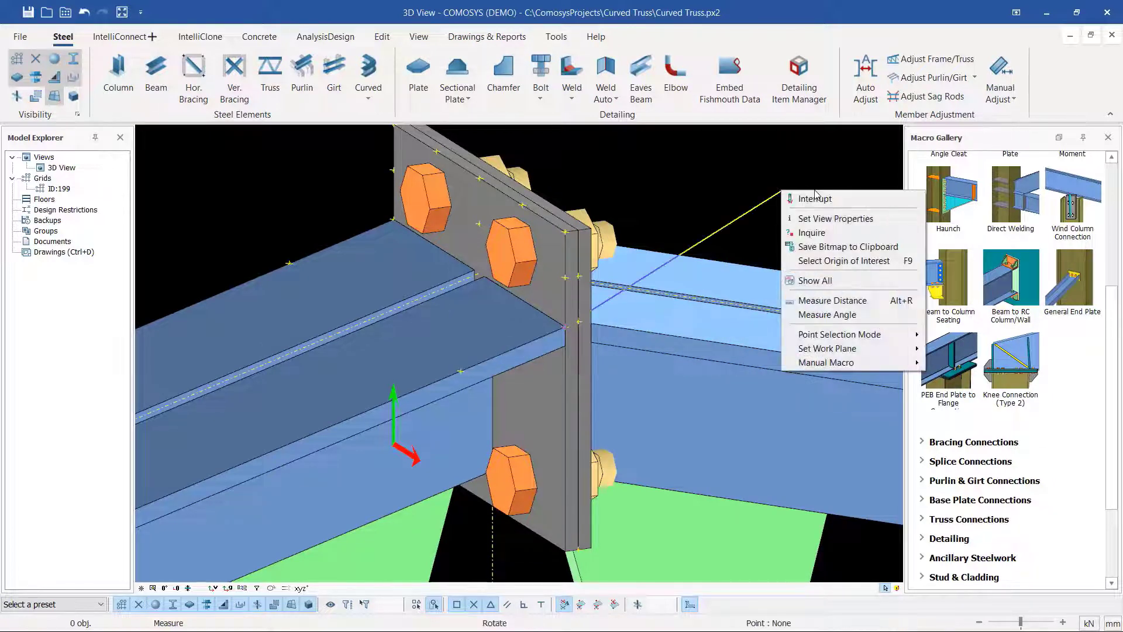
left_click(819, 200)
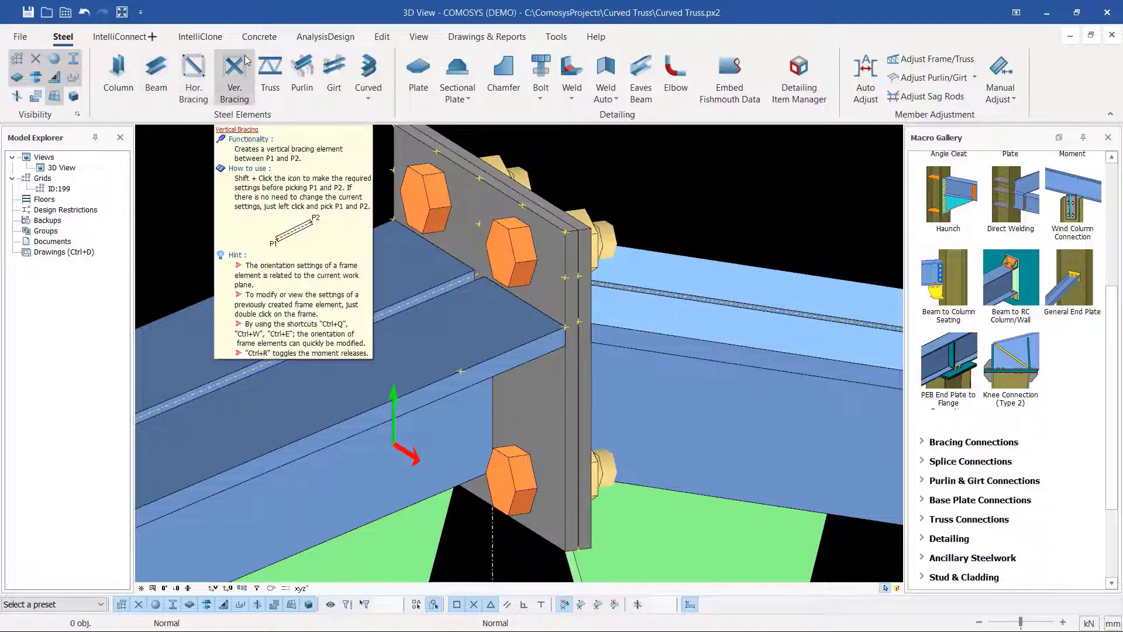
Create a triangular stiffener plate between the end plate's upper corner, the flange-edge reference point and the corner where the flange meets the end plate.
left_click(418, 73)
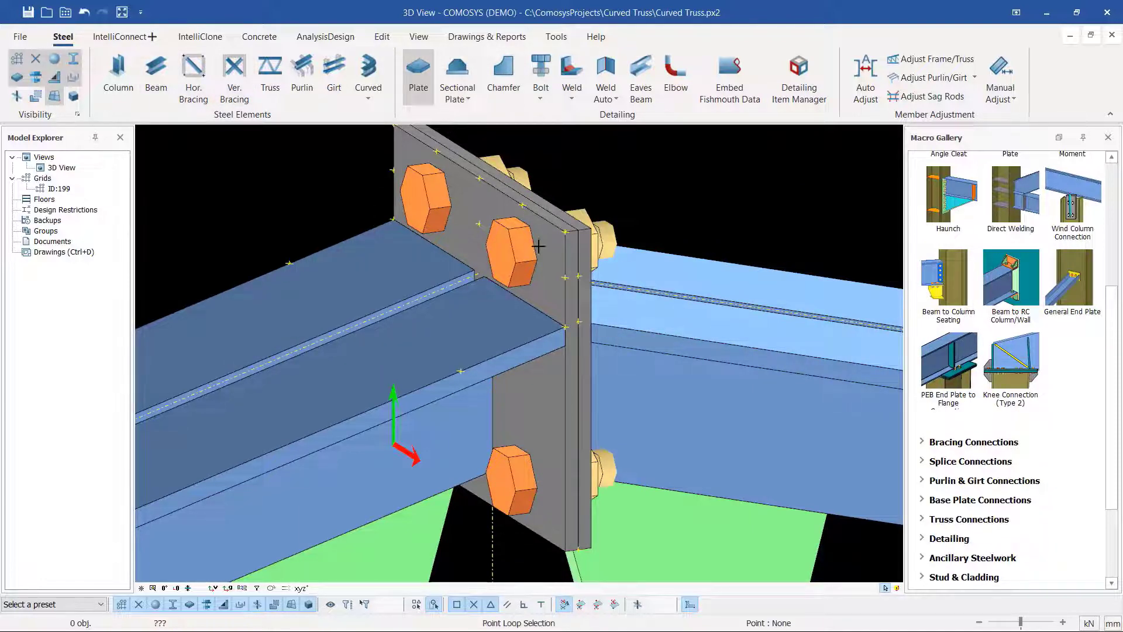
scroll(538, 246, "up", 2)
left_click(583, 207)
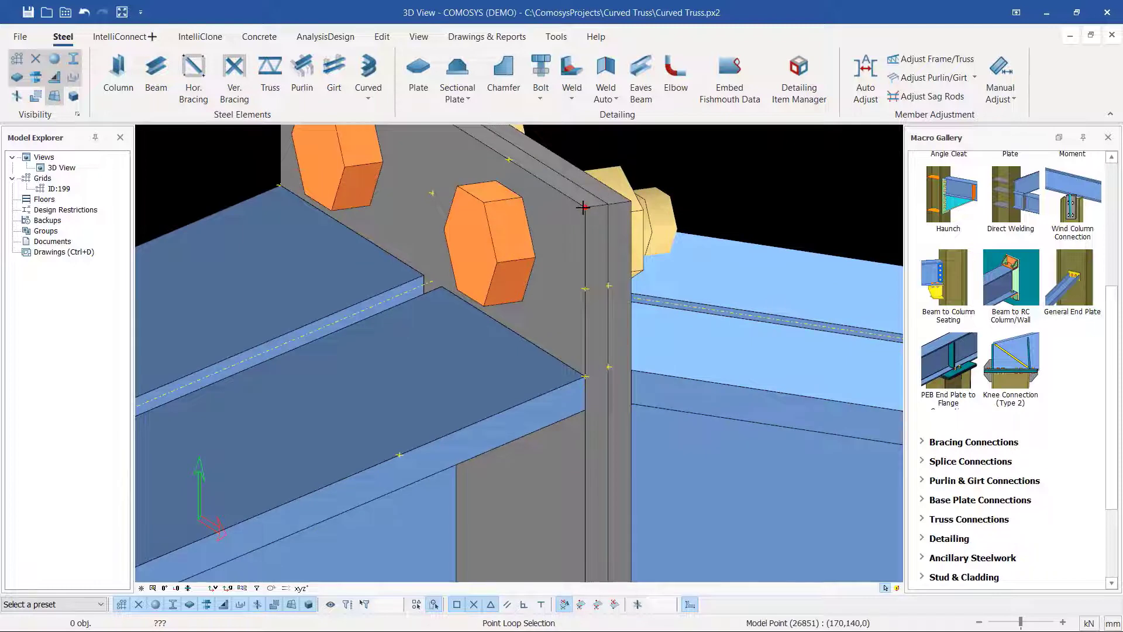
left_click(398, 454)
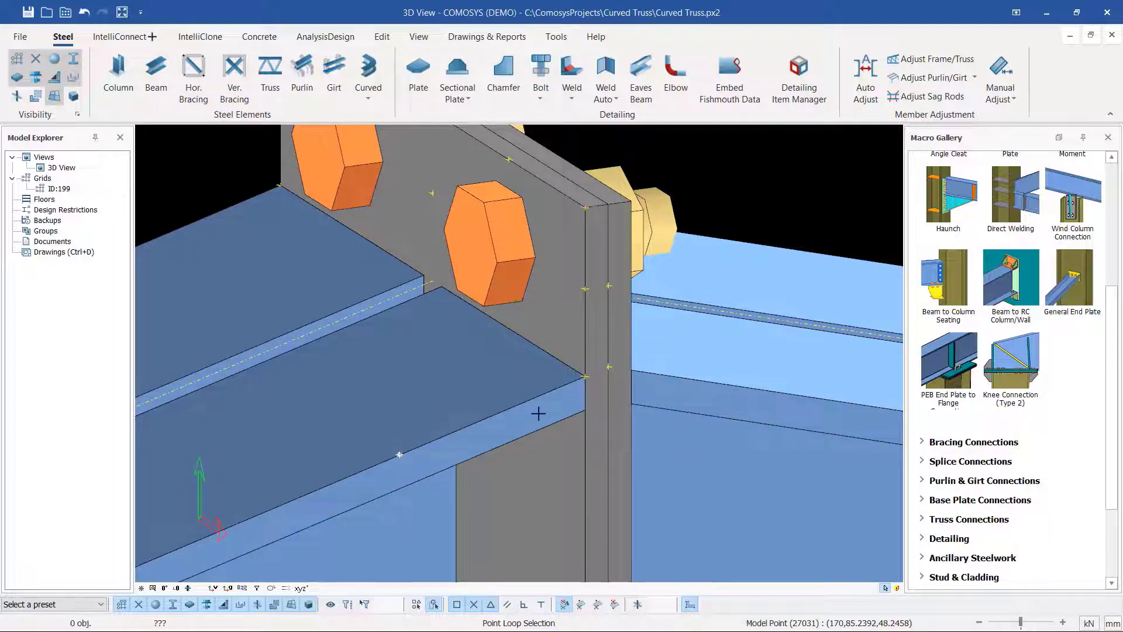
left_click(587, 374)
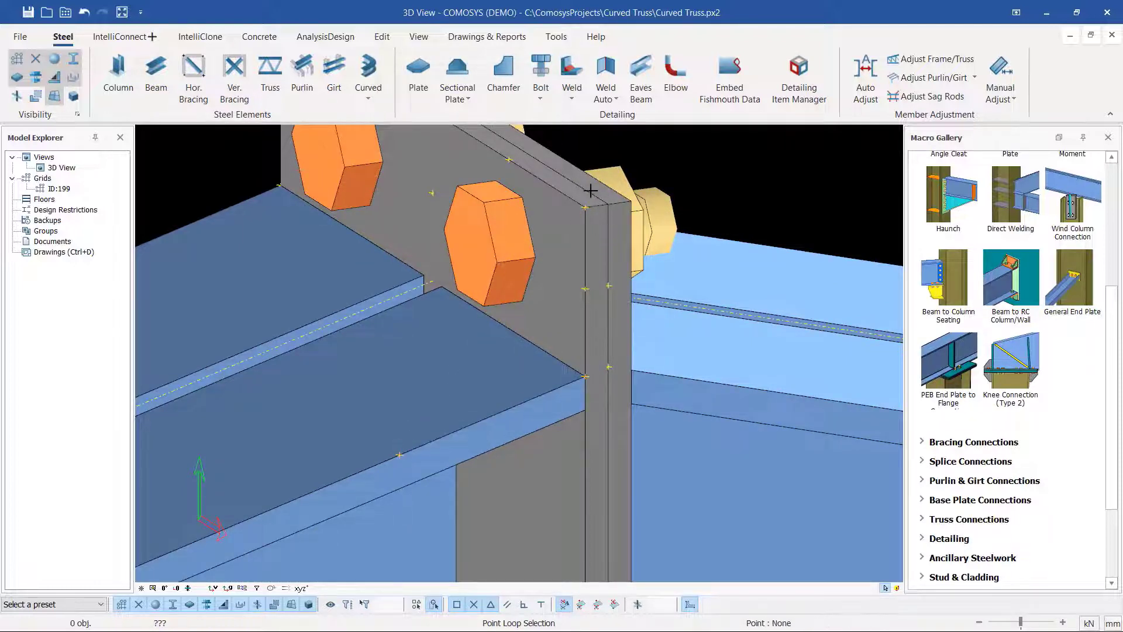
left_click(583, 207)
right_click(751, 184)
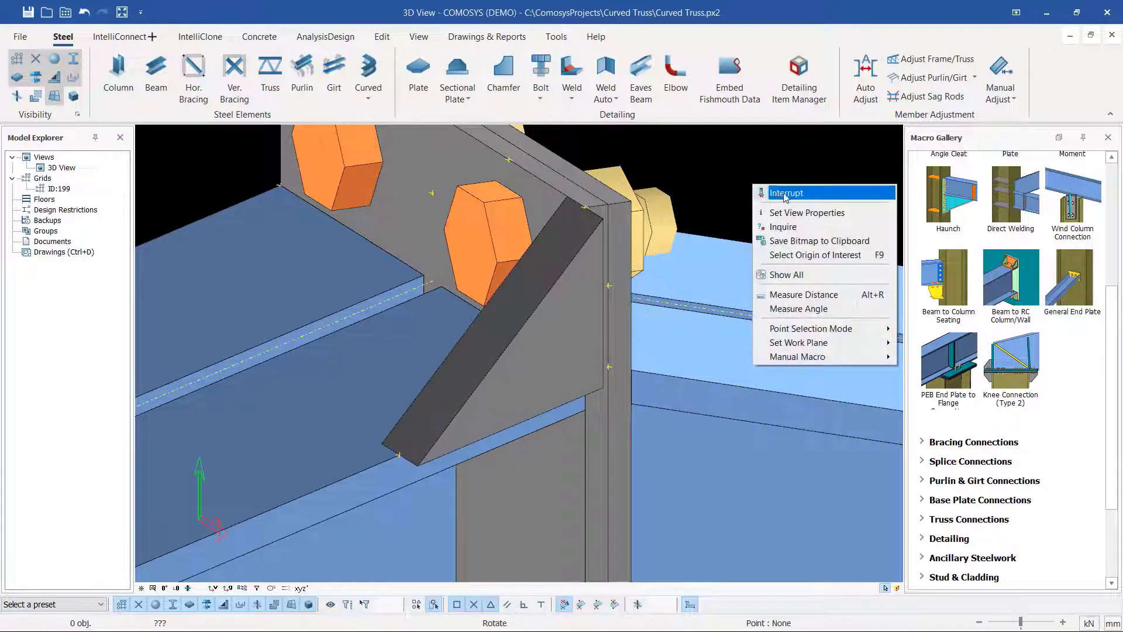
left_click(784, 195)
left_click(563, 308)
double_click(562, 309)
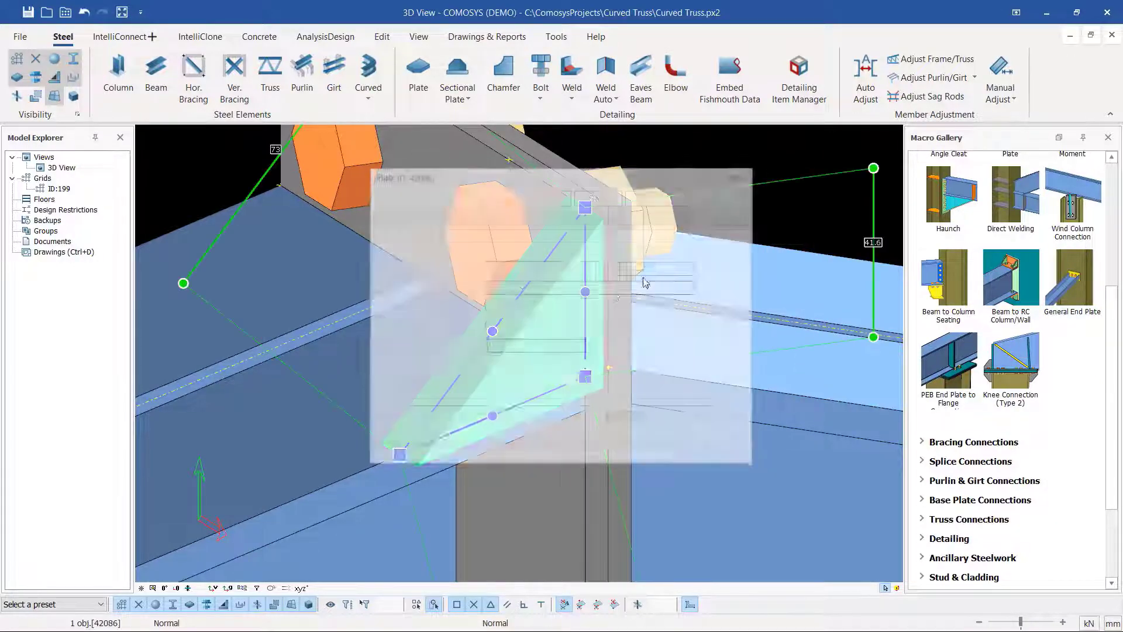
left_click(745, 176)
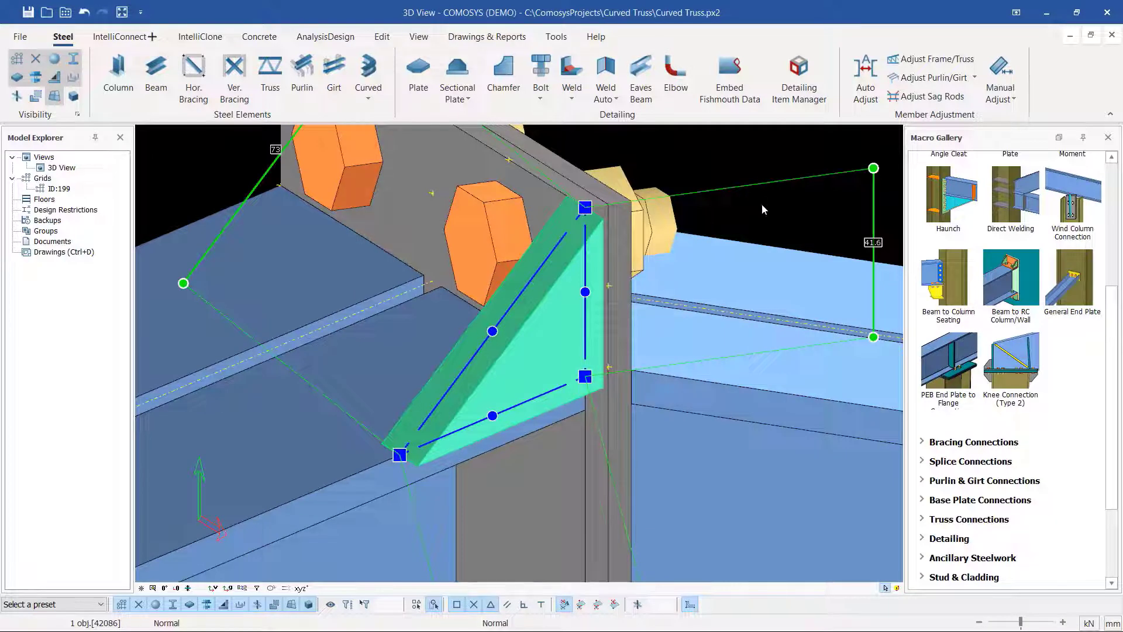
double_click(568, 281)
left_click(507, 288)
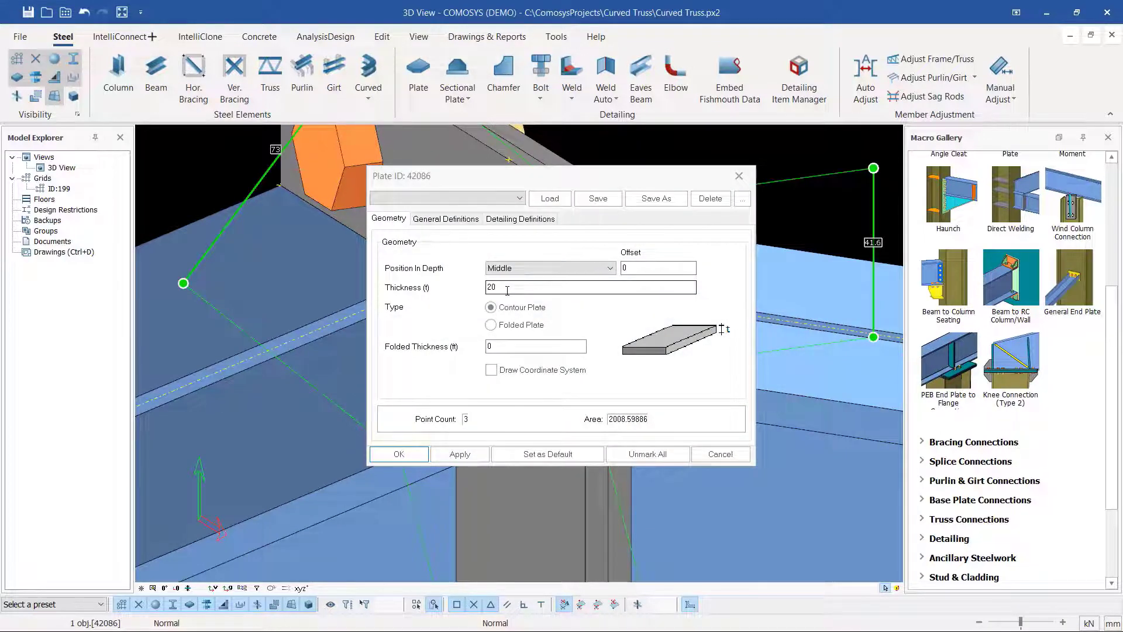
left_click(739, 177)
Set the triangular stiffener plate's thickness to 10 and apply the change.
double_click(578, 279)
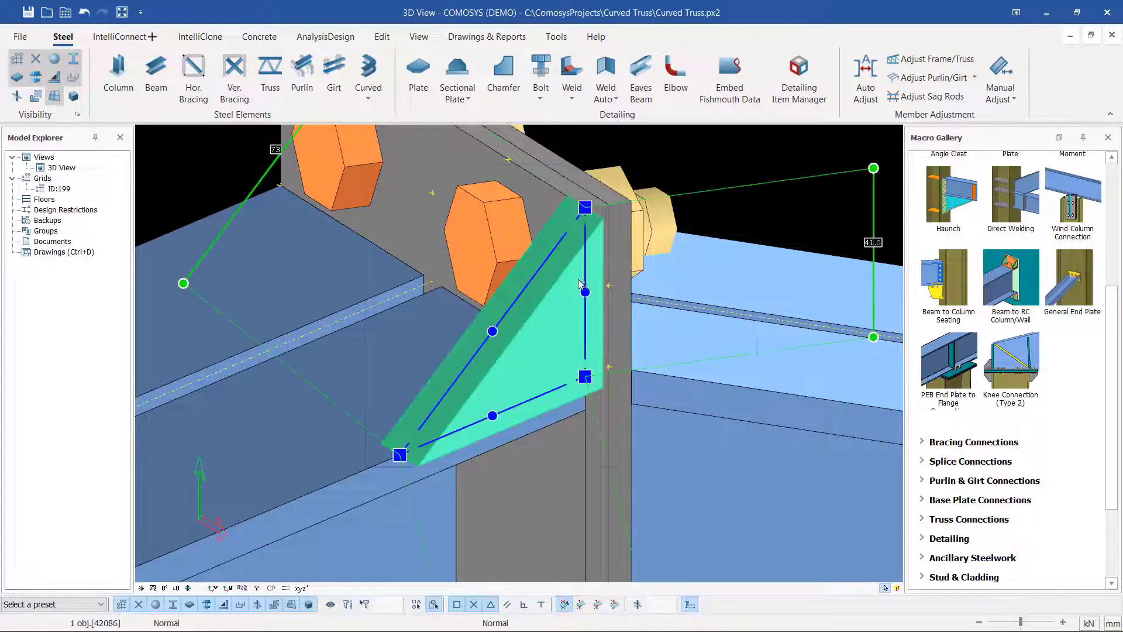
left_click_drag(504, 287, 469, 293)
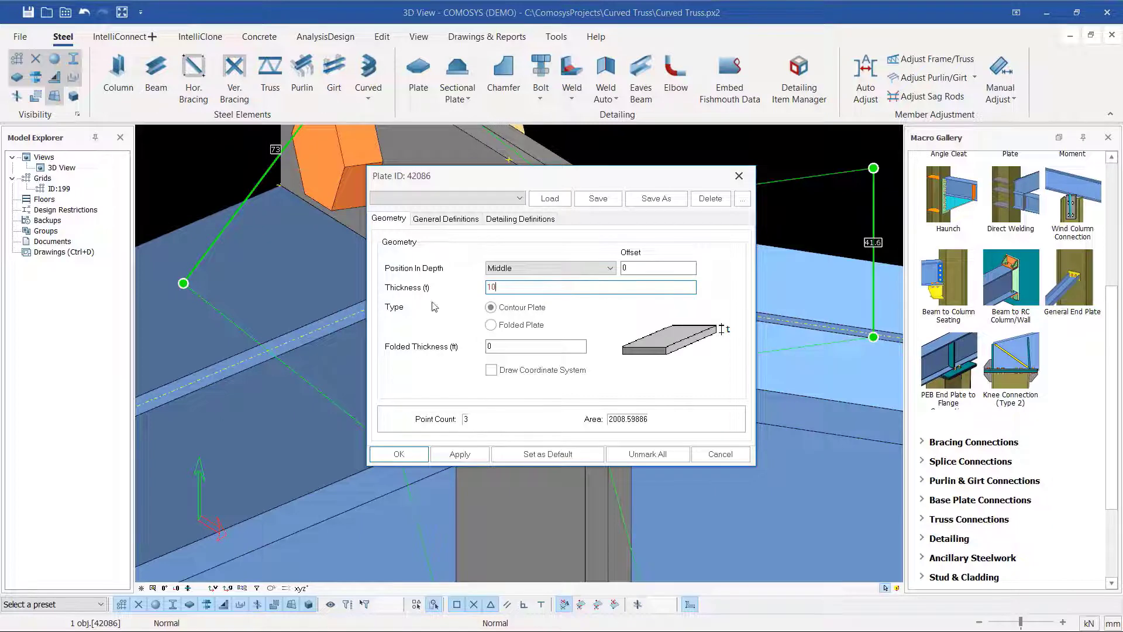
type("10")
left_click(459, 454)
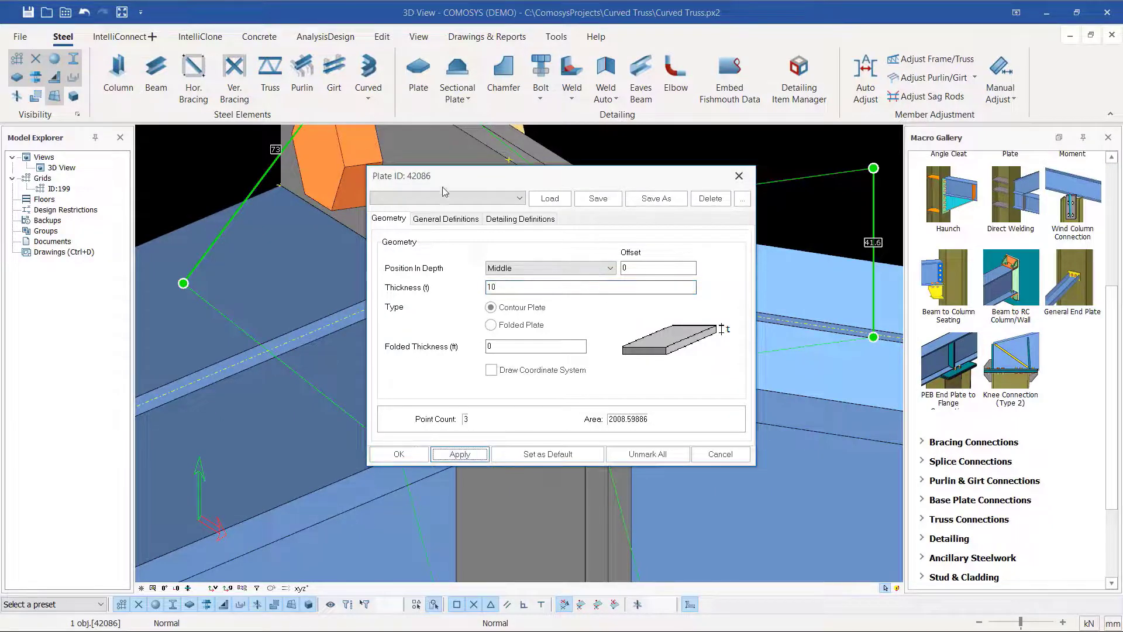
left_click_drag(445, 191, 733, 207)
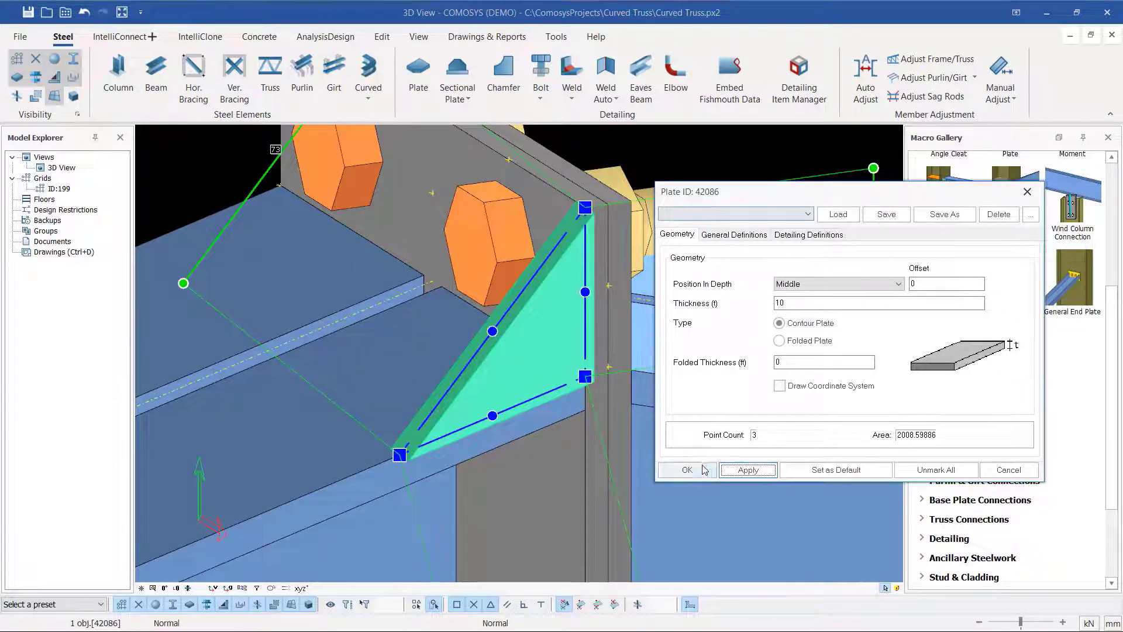
Close the plate properties and examine how the triangular stiffener lines up with the end plate's upper corner and side edge.
left_click(687, 469)
scroll(620, 199, "up", 5)
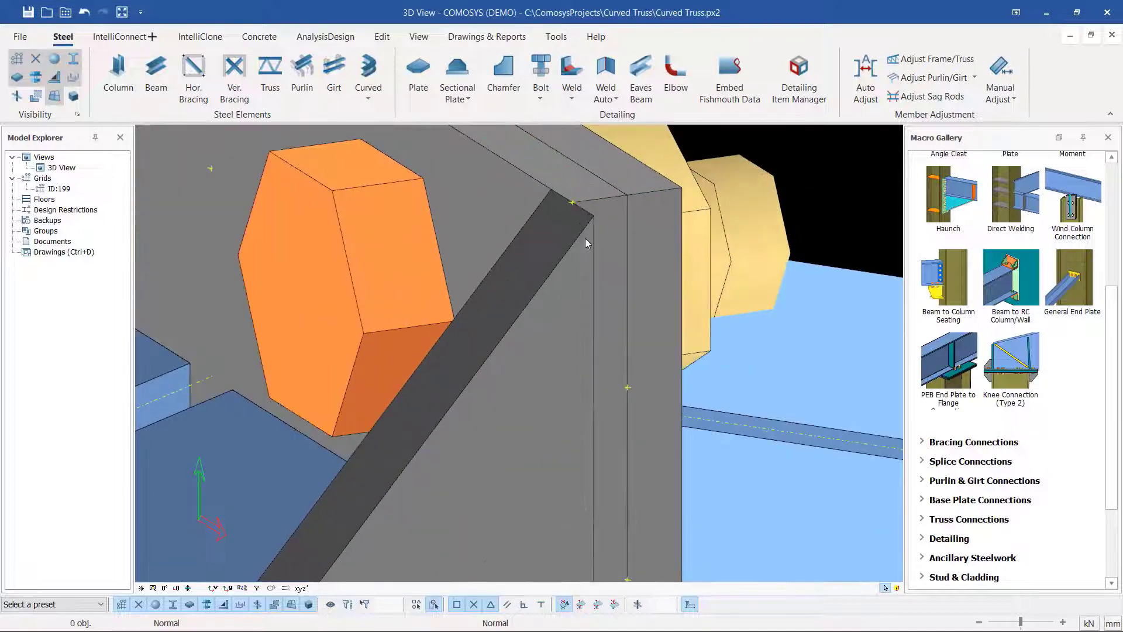
left_click(597, 207)
middle_click_drag(594, 222, 601, 226)
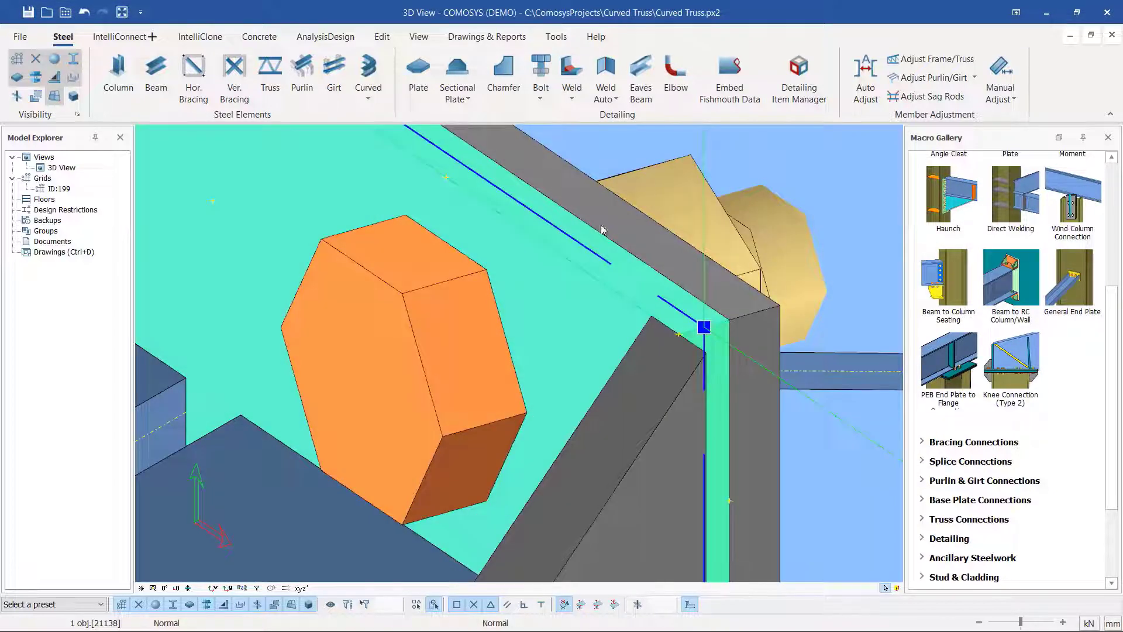
scroll(416, 217, "down", 3)
left_click(680, 199)
scroll(562, 288, "up", 3)
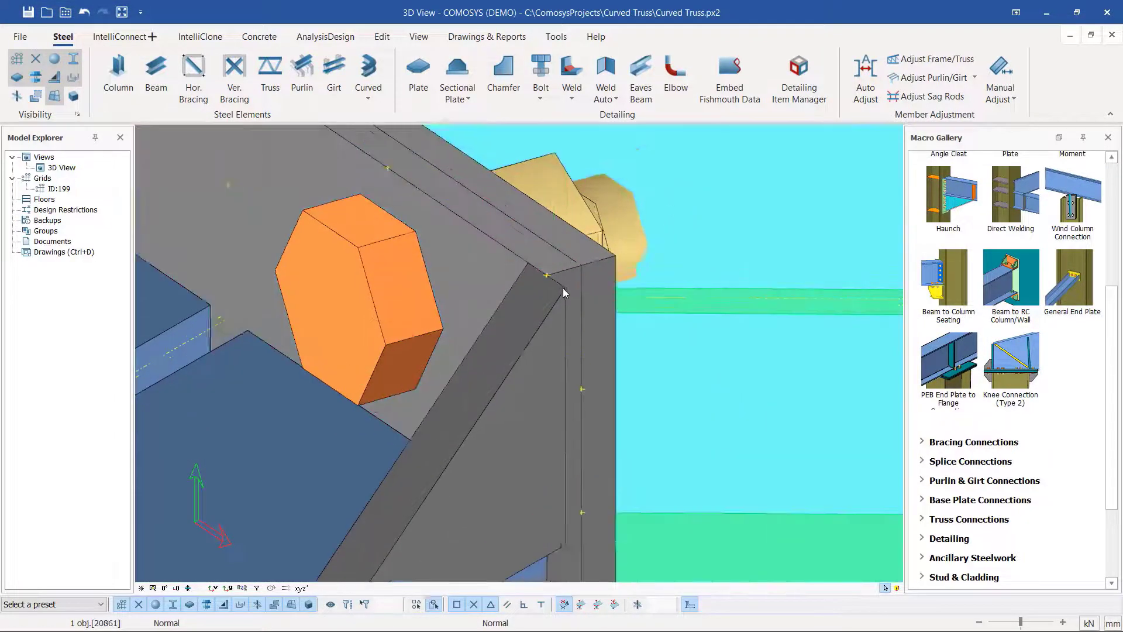
scroll(524, 290, "down", 3)
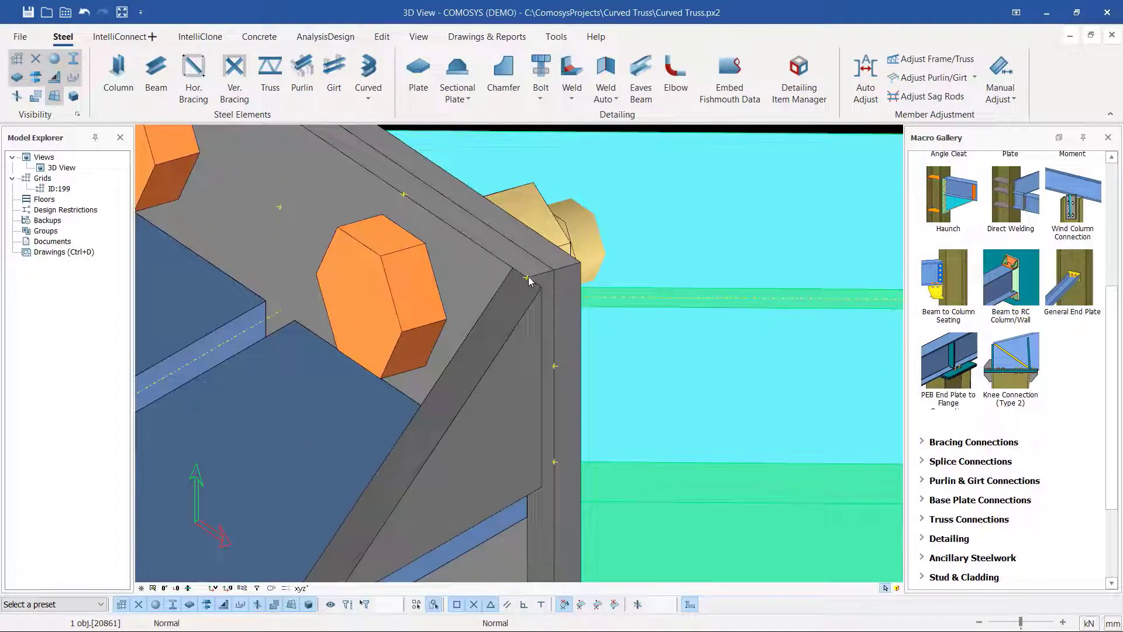
left_click(527, 279)
middle_click_drag(527, 283, 503, 307)
middle_click_drag(329, 364, 314, 334)
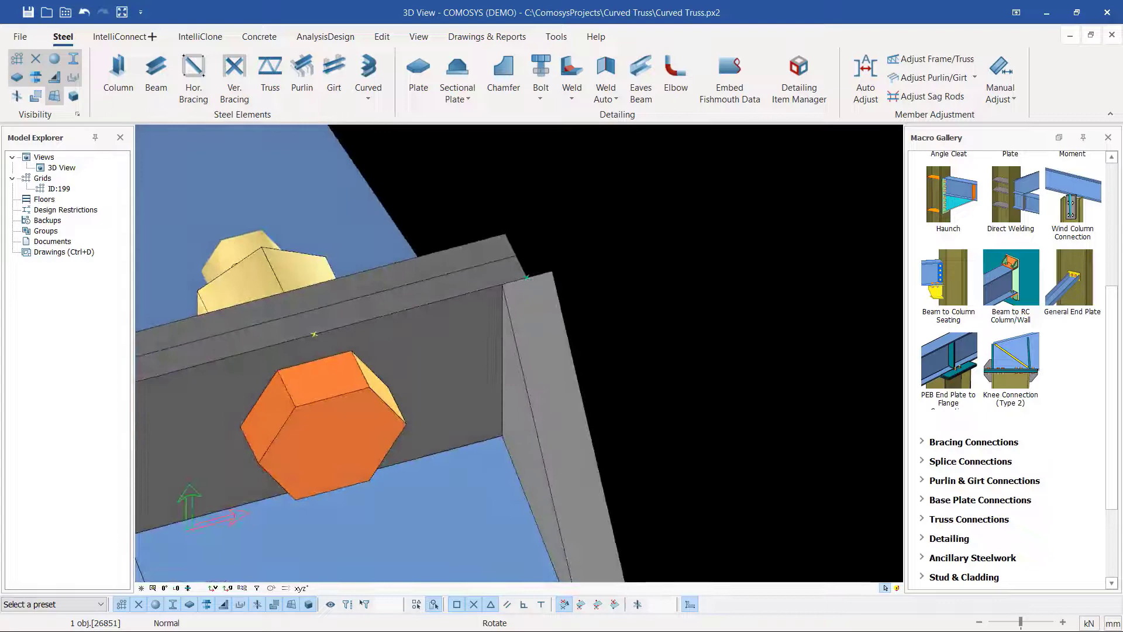
mouse_move(571, 290)
middle_mouse_down()
mouse_move(542, 310)
mouse_move(564, 293)
middle_mouse_up()
Try to set the triangular stiffener plate's position in depth to Behind.
double_click(570, 293)
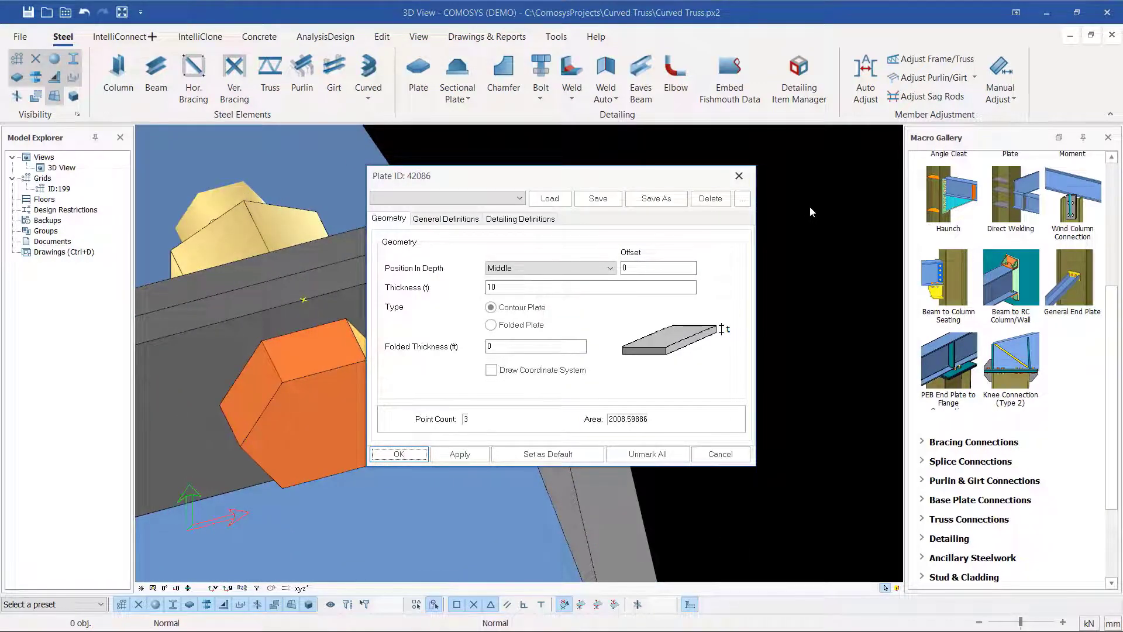
left_click_drag(556, 182, 896, 163)
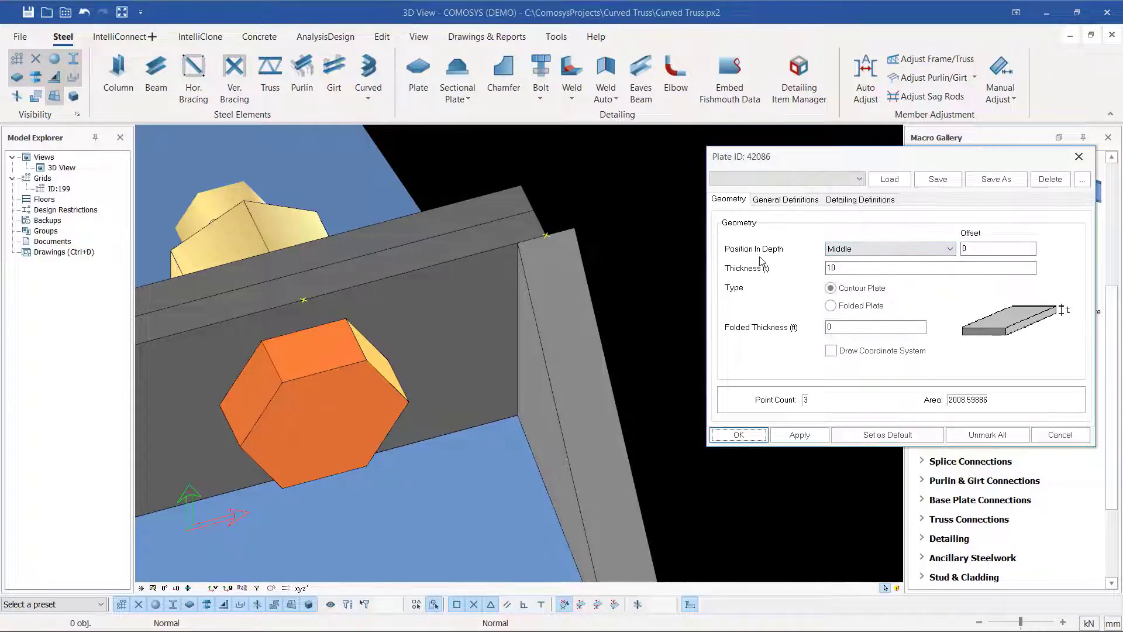
left_click(933, 250)
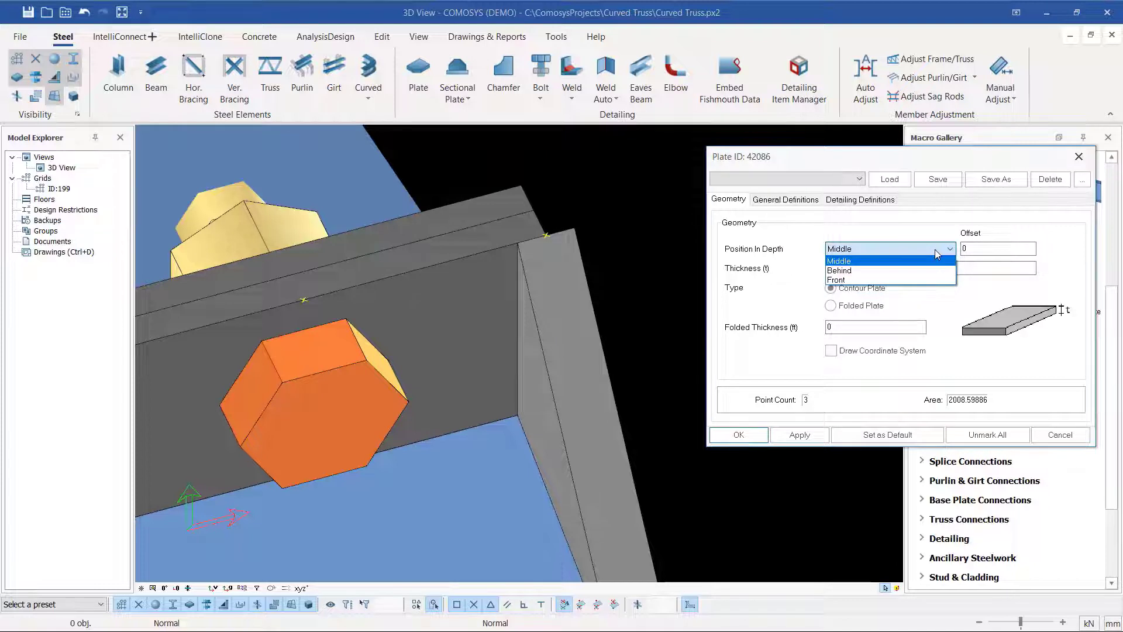
left_click(846, 271)
left_click(799, 435)
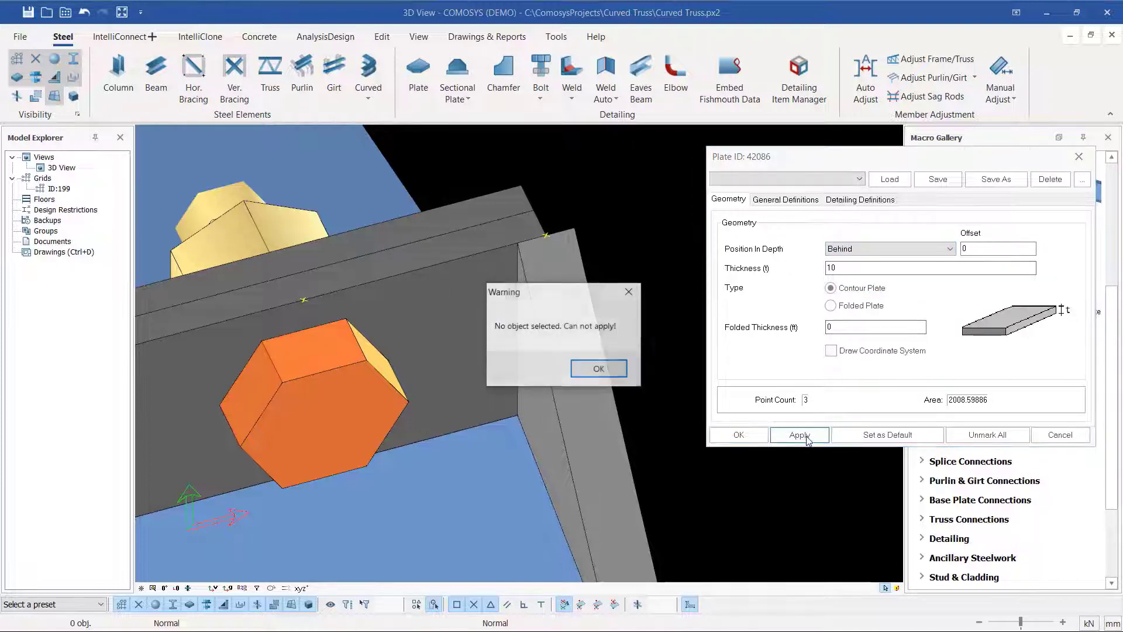
left_click(597, 368)
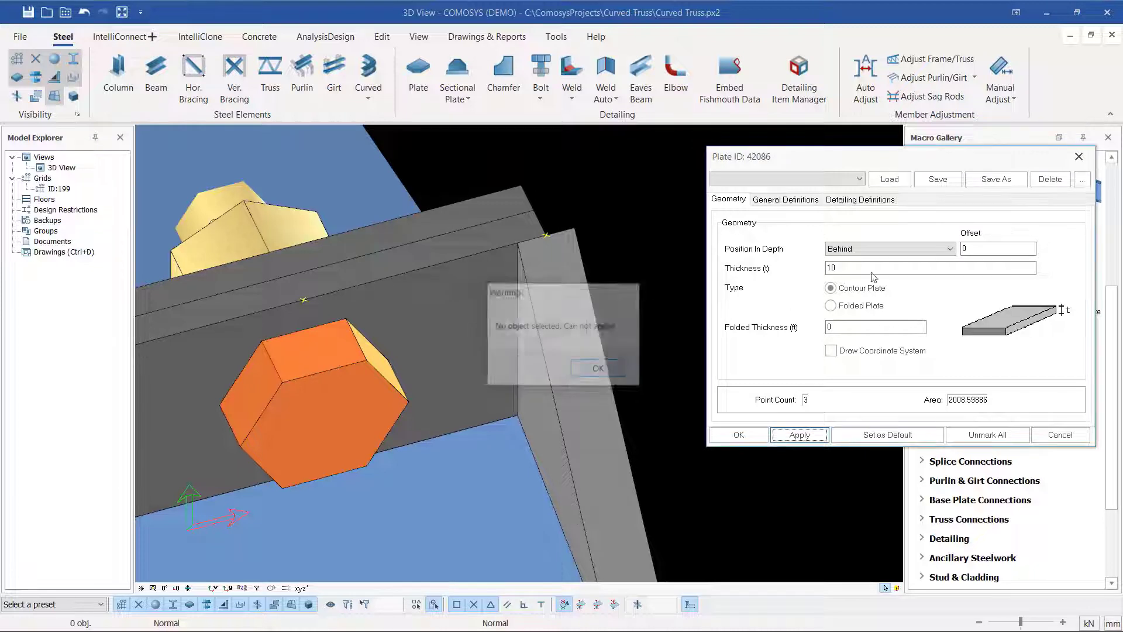
Try to set the triangular stiffener plate's position in depth to Front, then close its properties.
left_click(950, 248)
left_click(842, 282)
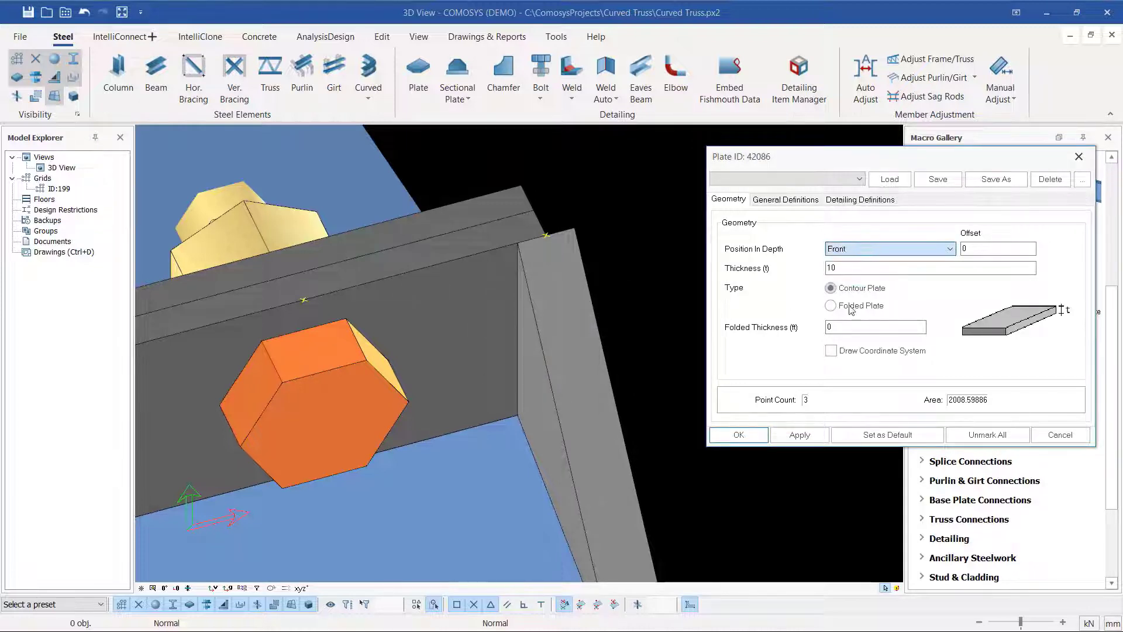
left_click(799, 434)
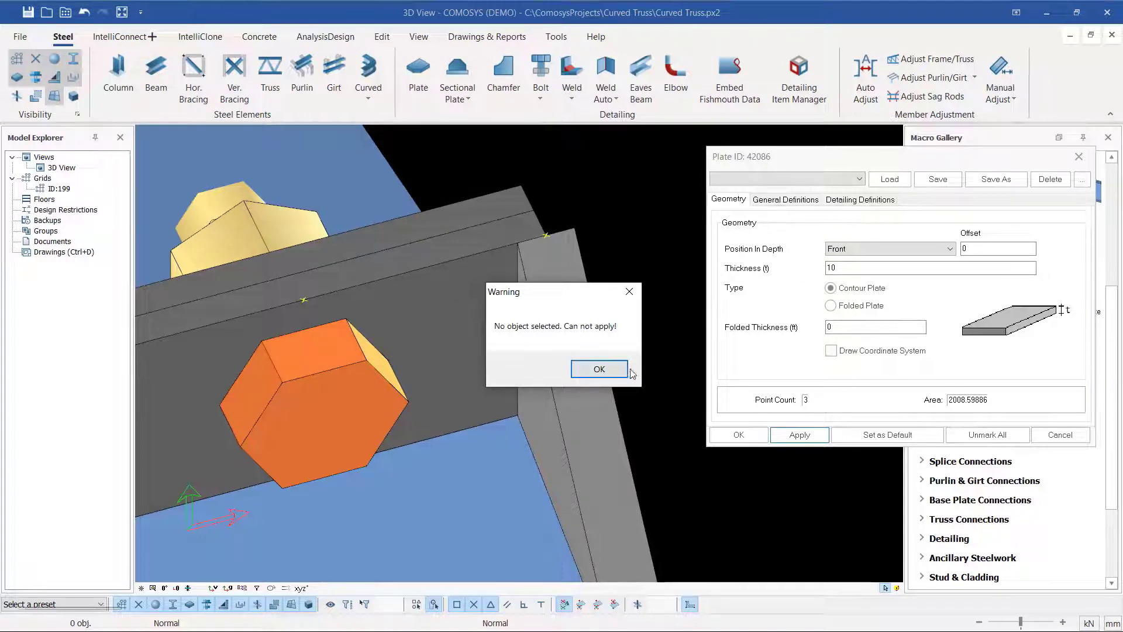
left_click(599, 368)
left_click(779, 199)
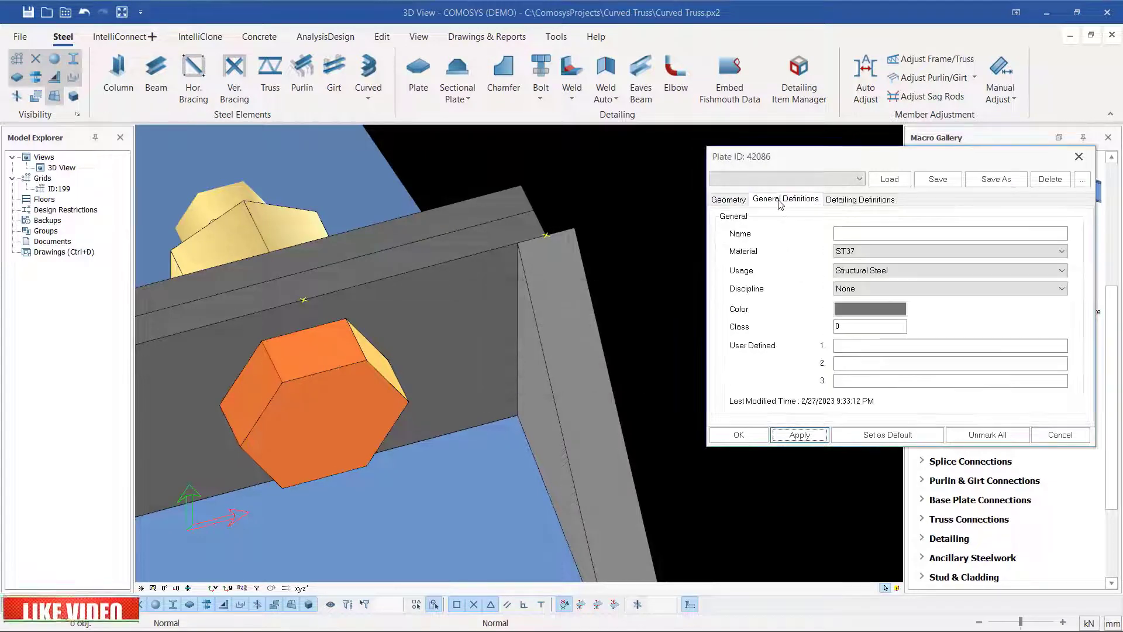
left_click(740, 200)
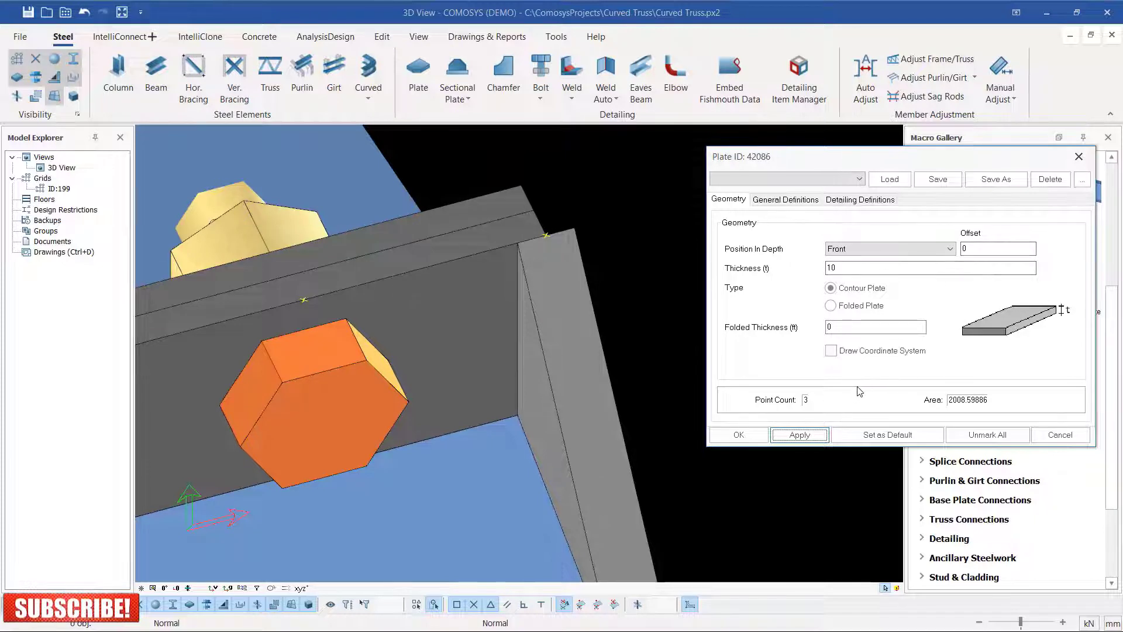
left_click(741, 439)
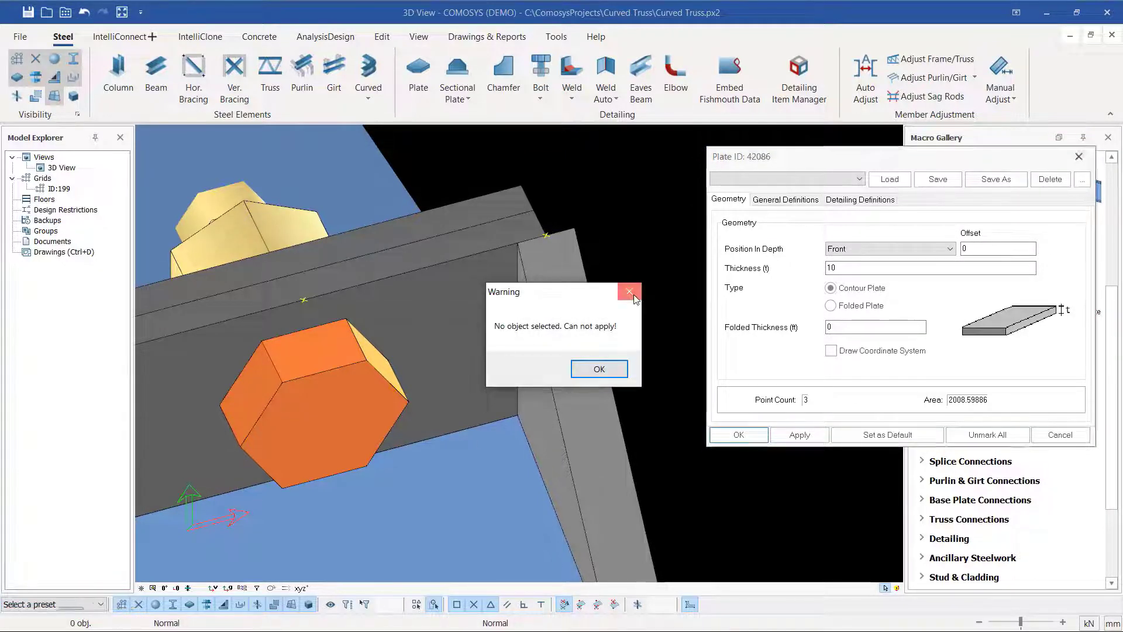
left_click(629, 291)
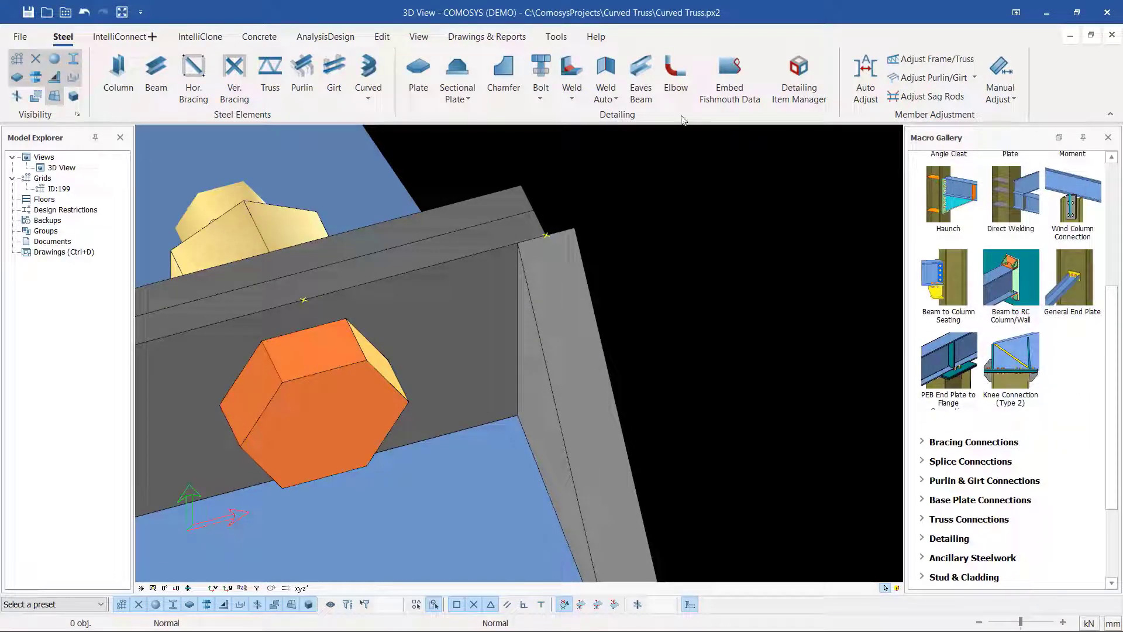
Set the workplane to global, then apply Front as the triangular stiffener plate's position in depth.
left_click(419, 36)
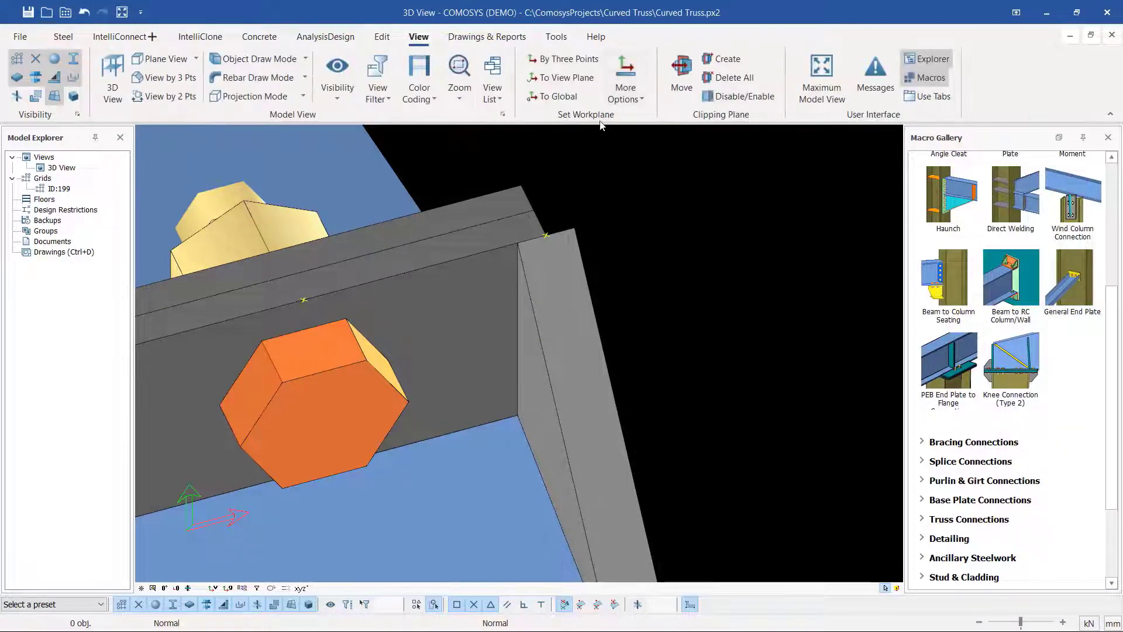
left_click(561, 104)
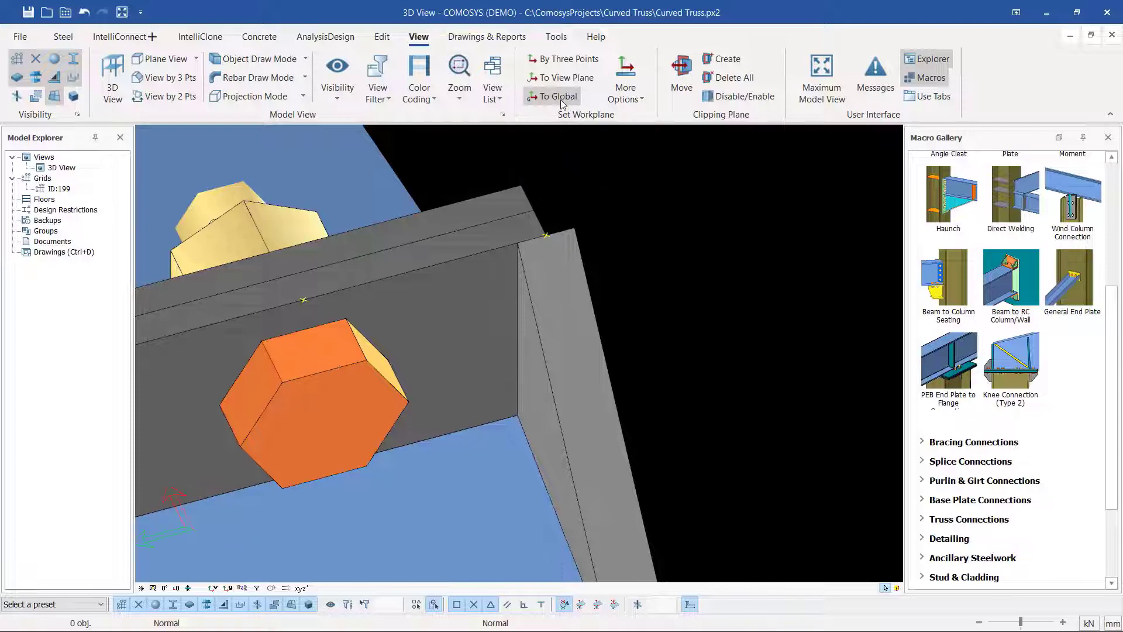
left_click(566, 279)
double_click(565, 277)
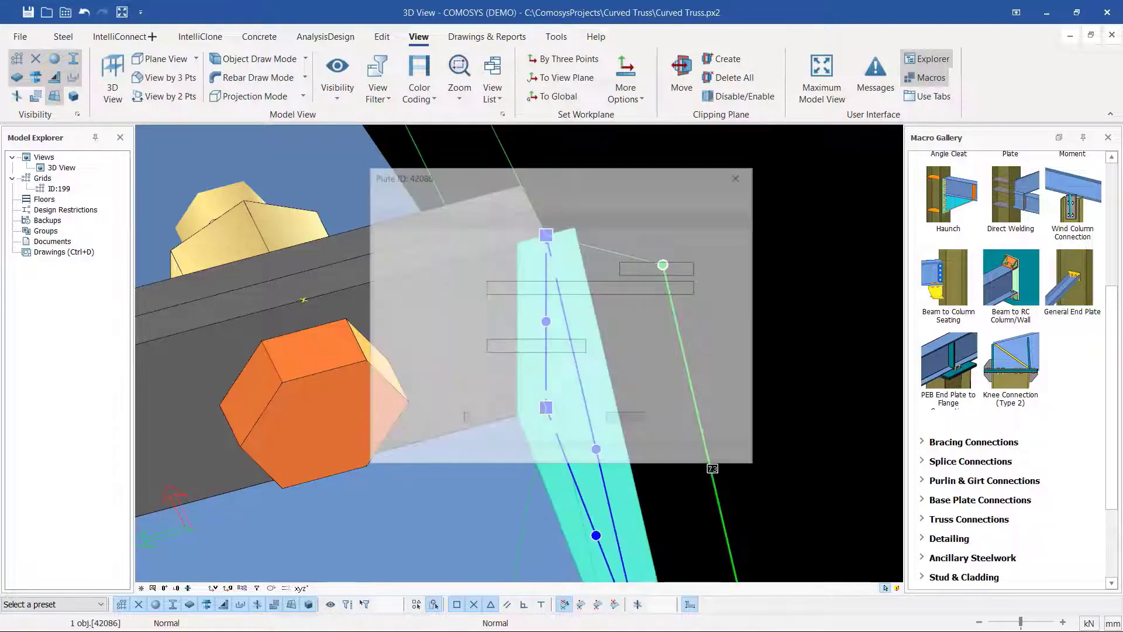
left_click_drag(505, 179, 875, 168)
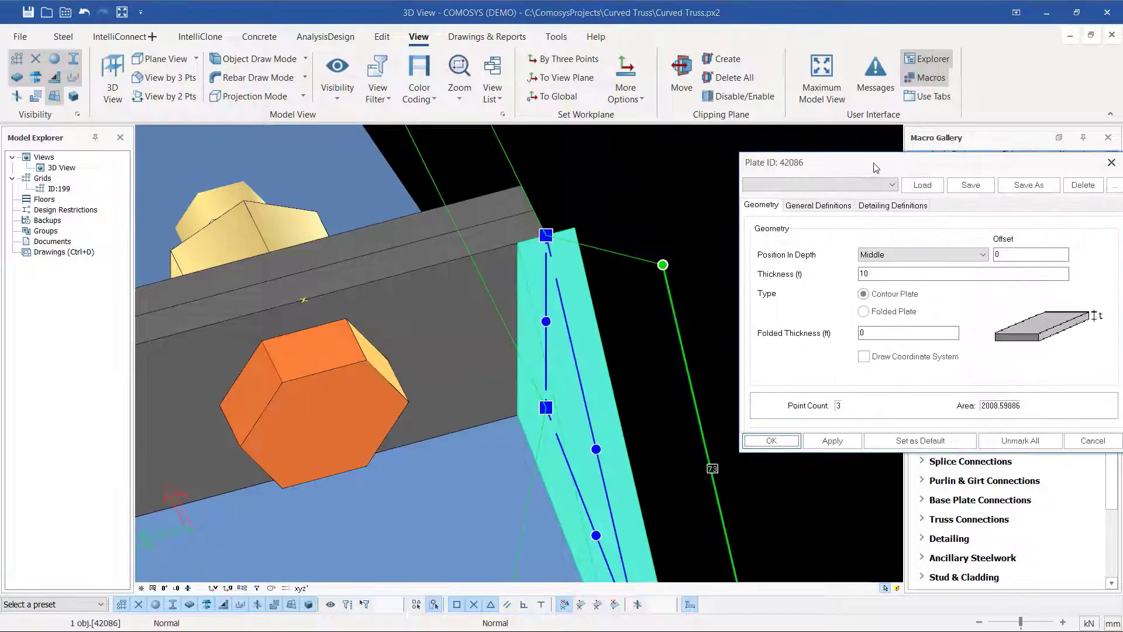
left_click(969, 257)
left_click(898, 283)
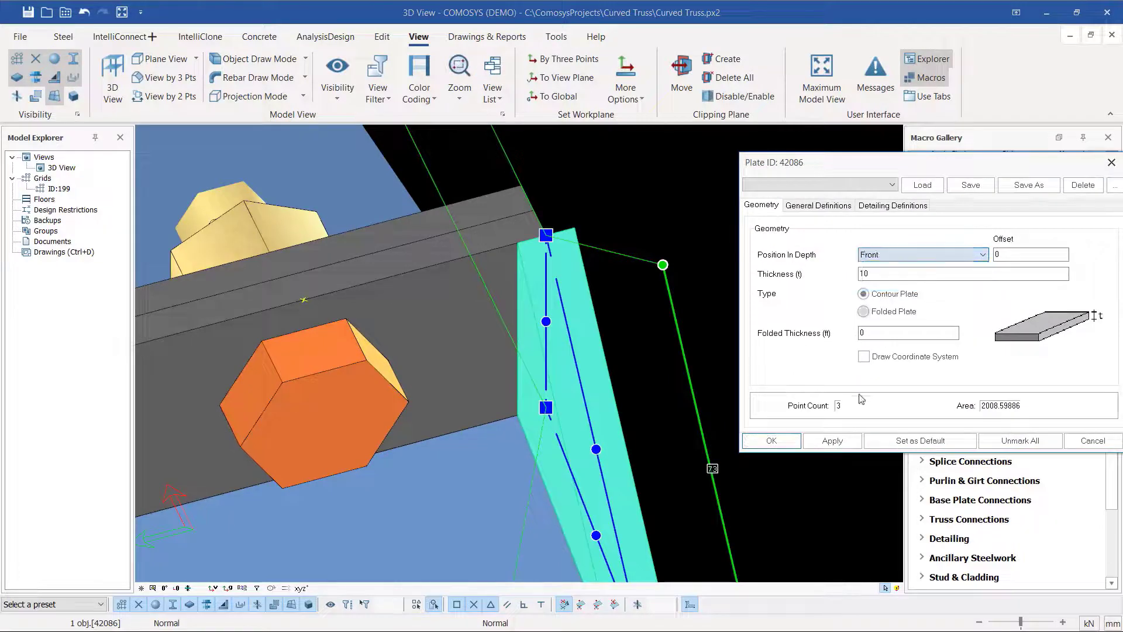
left_click(834, 441)
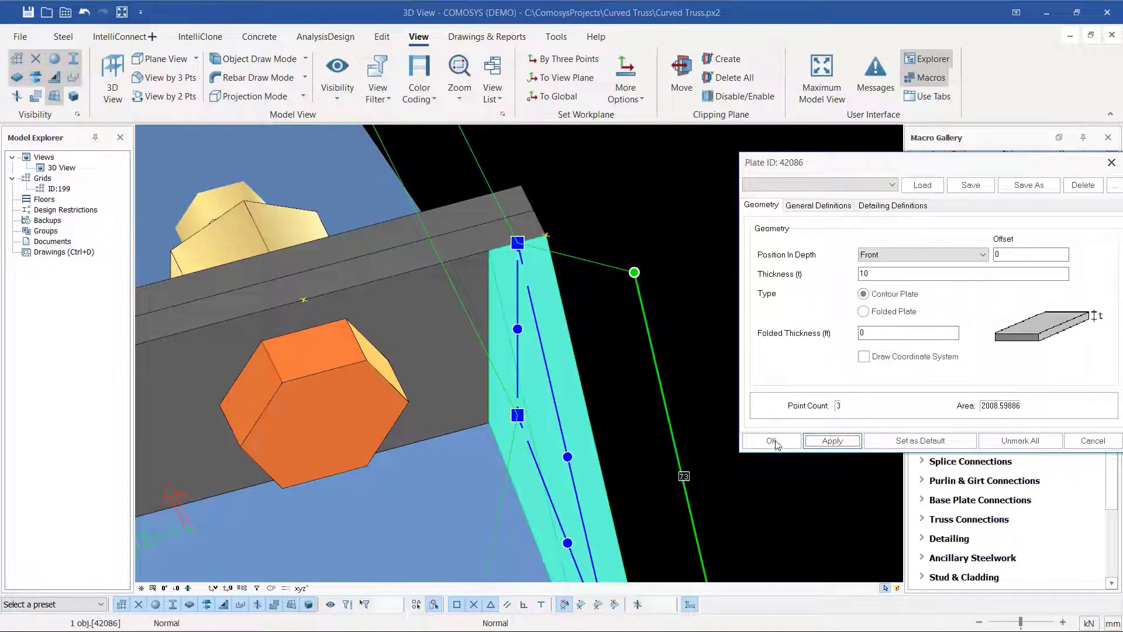
left_click(772, 441)
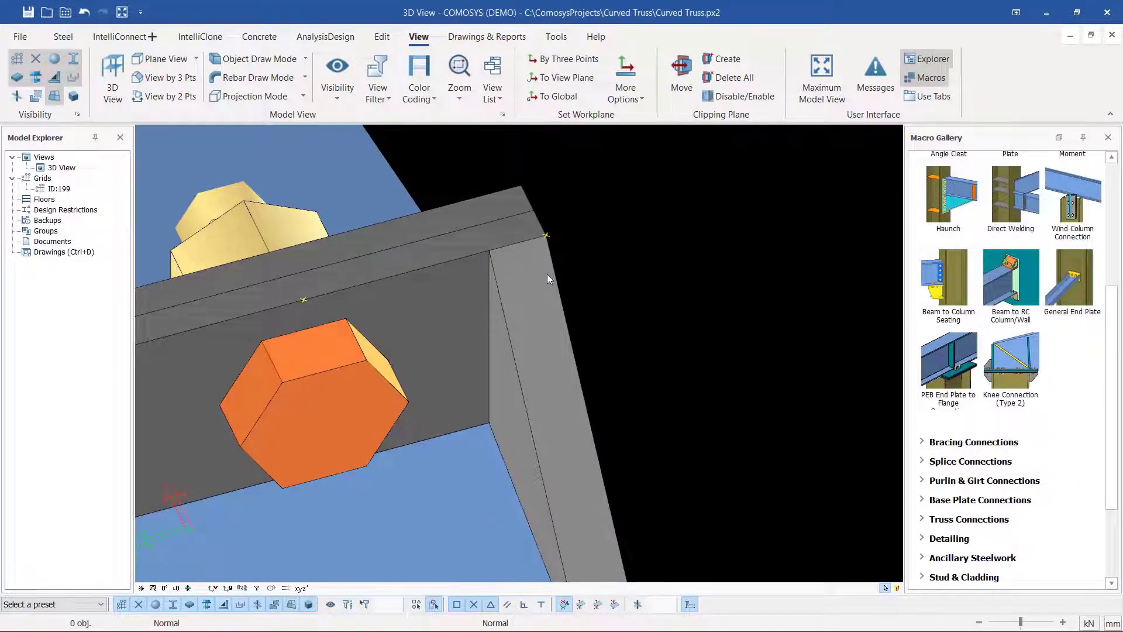
Copy the triangular stiffener from the midpoint of its upper edge to the middle of the end plate's upper edge, between the two bolts.
left_click(530, 262)
middle_click_drag(529, 262, 647, 271)
key("Escape")
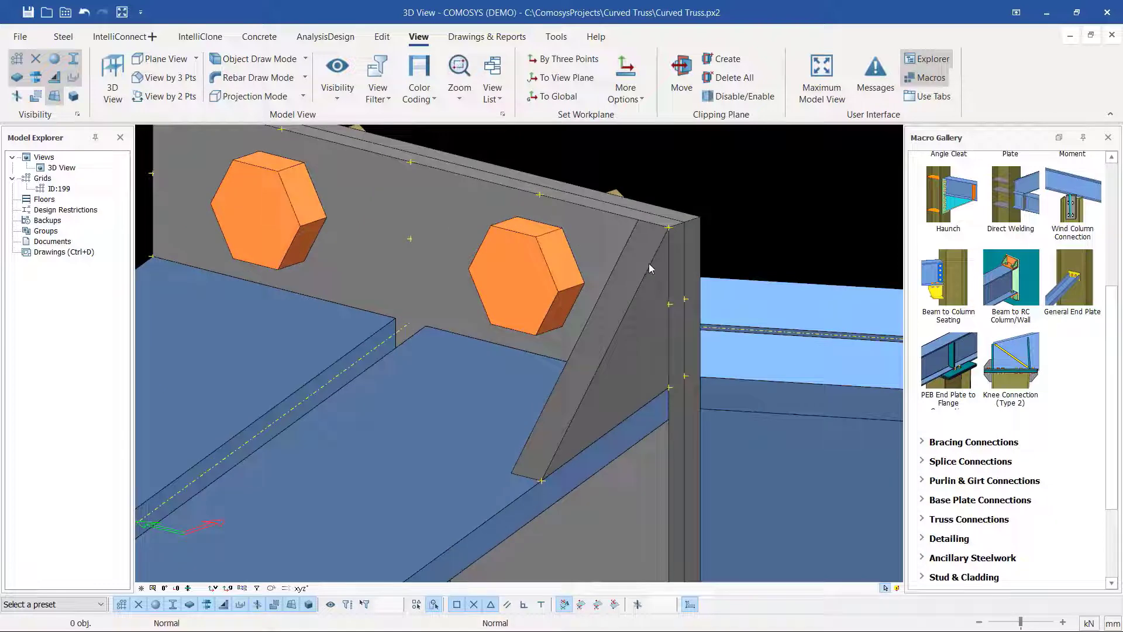
left_click(650, 267)
right_click(649, 268)
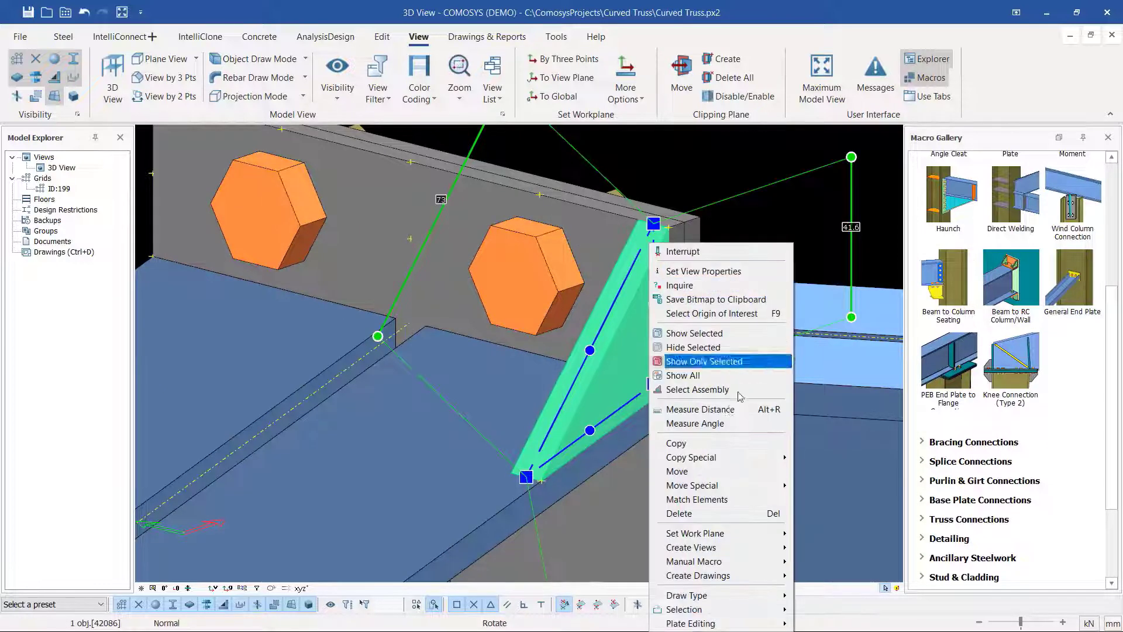
left_click(707, 443)
scroll(657, 222, "up", 3)
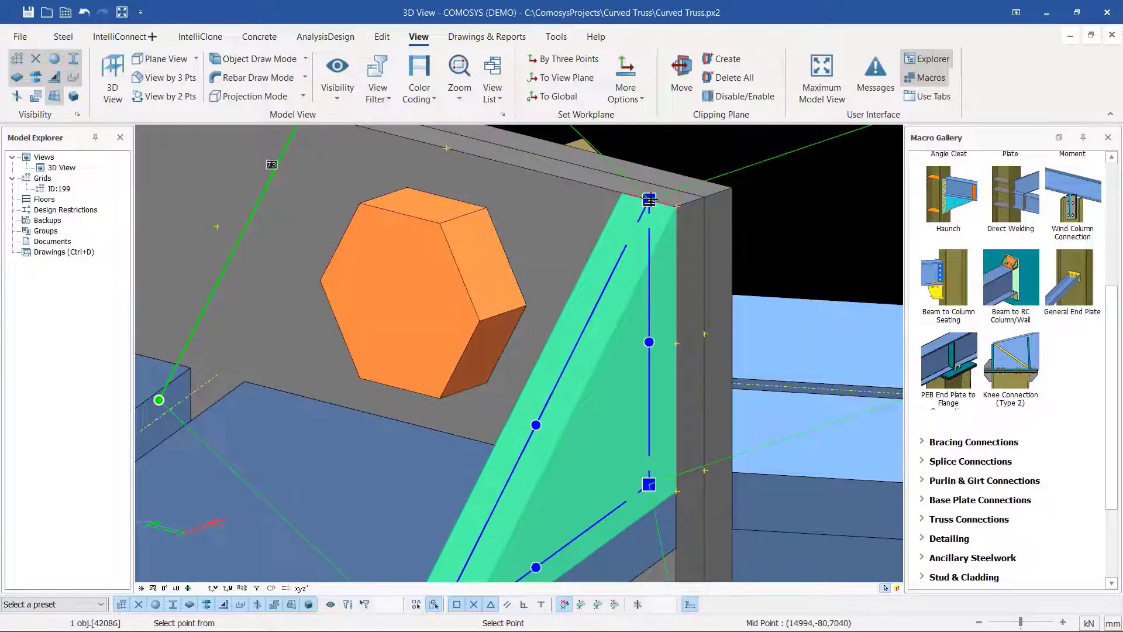
left_click(649, 199)
scroll(694, 336, "down", 3)
scroll(381, 198, "up", 2)
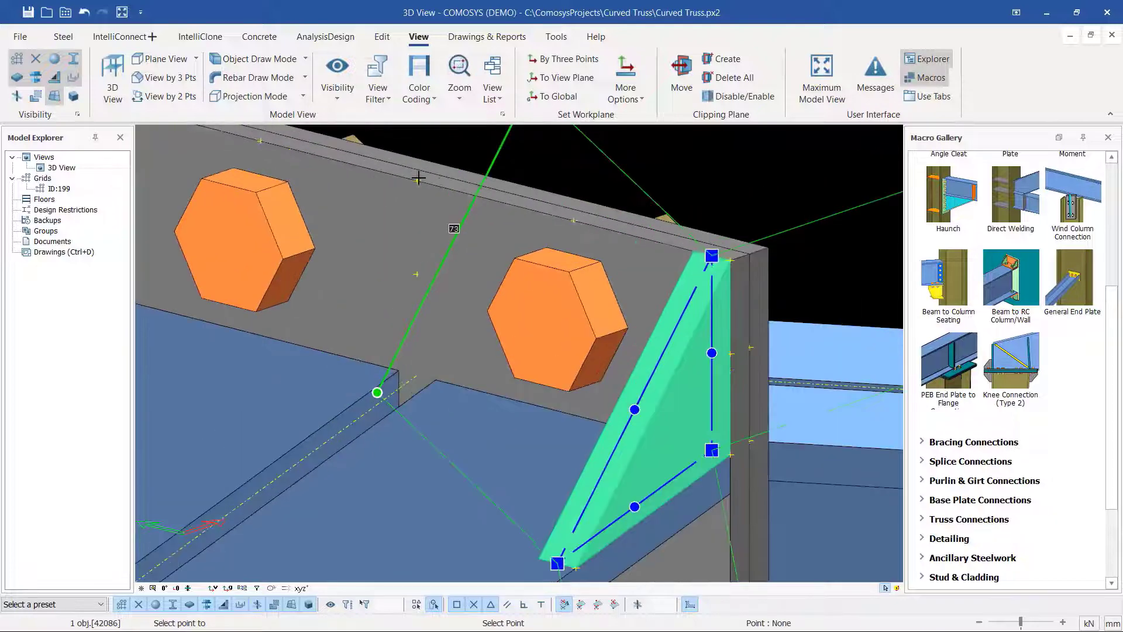
left_click(470, 233)
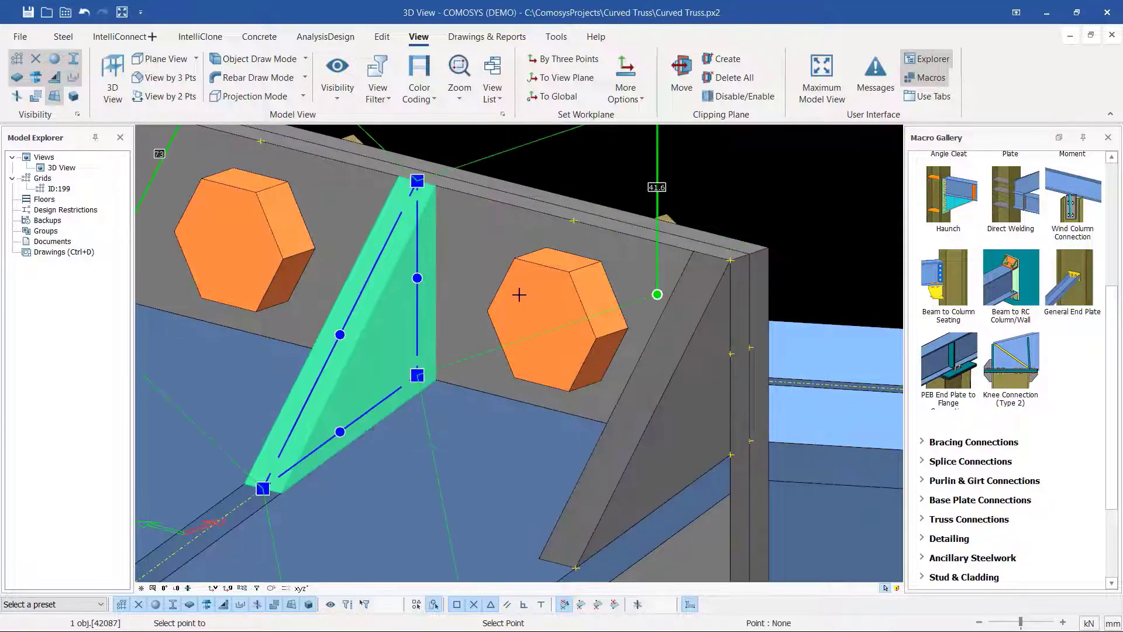
scroll(389, 217, "down", 2)
scroll(351, 243, "up", 3)
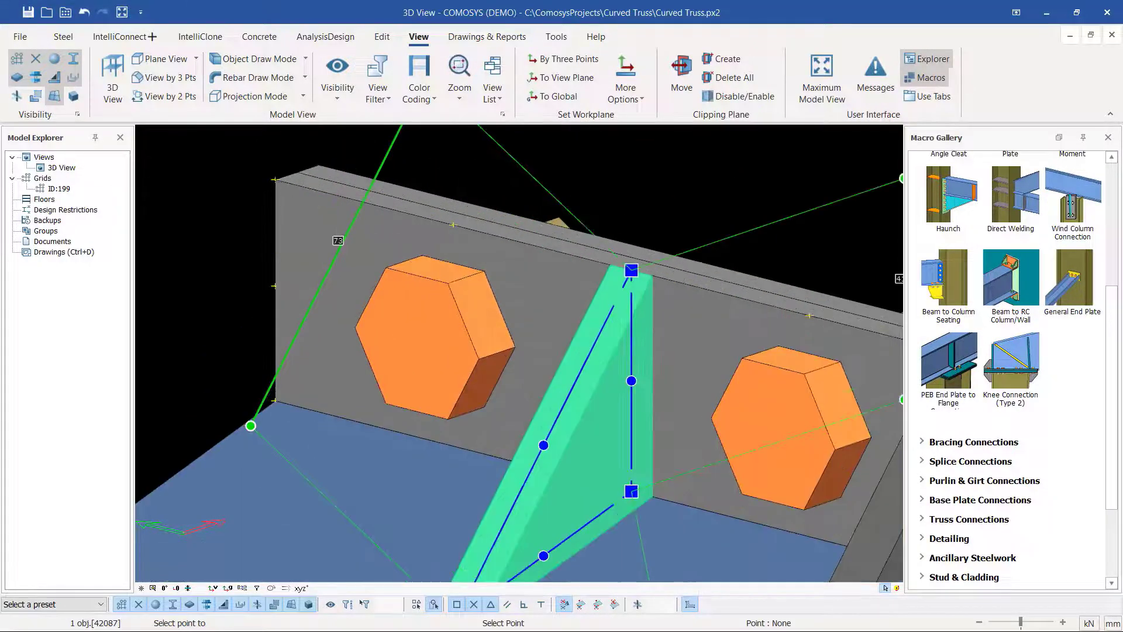
key("Escape")
left_click(673, 184)
Copy the original edge stiffener from its upper point to the reference point at the end plate's opposite upper corner.
scroll(386, 199, "down", 3)
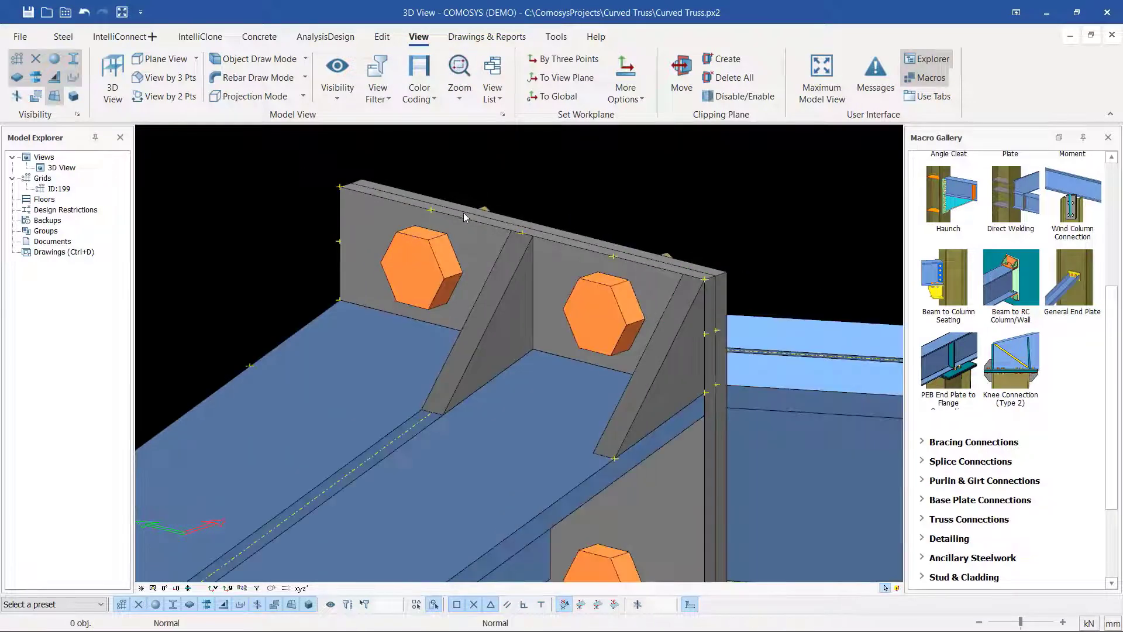
scroll(702, 299, "up", 3)
left_click(689, 298)
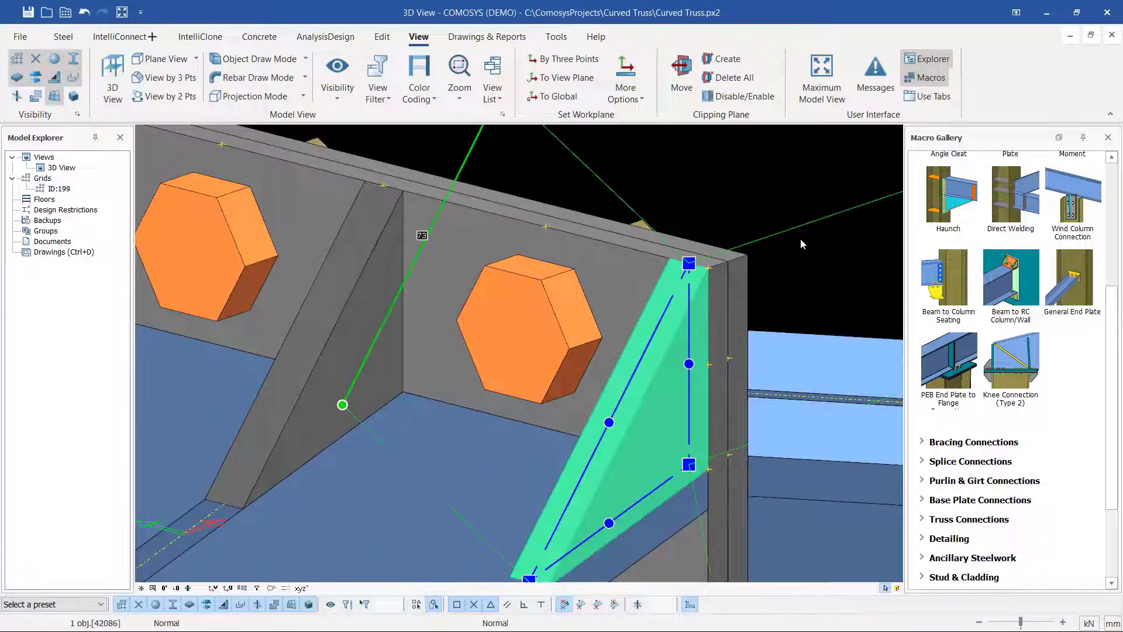
right_click(768, 182)
left_click(807, 387)
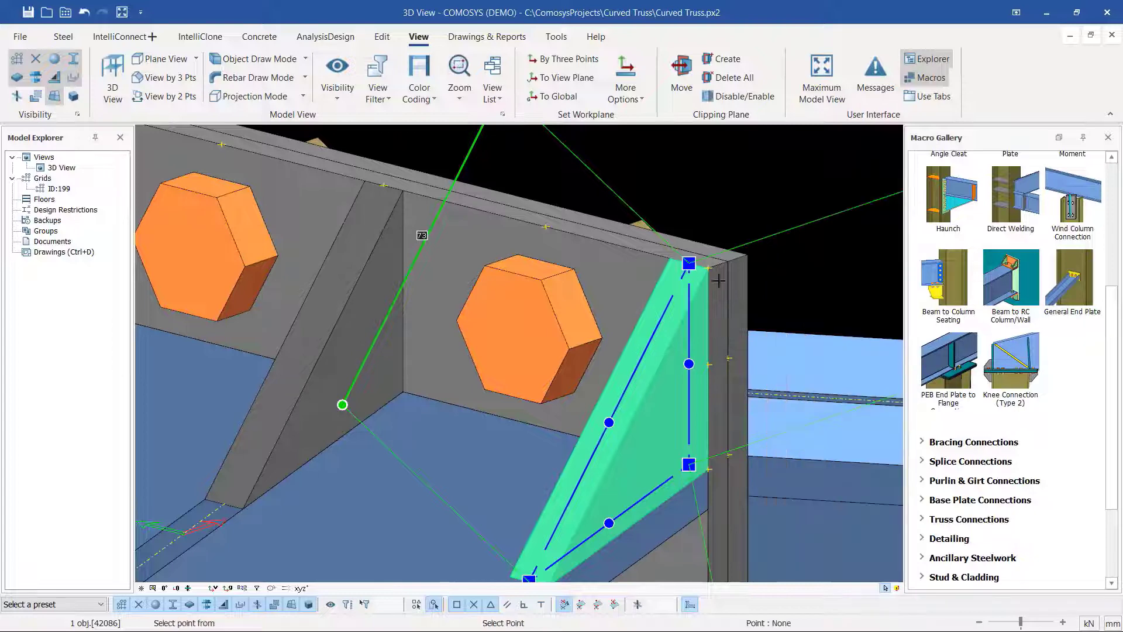
left_click(690, 264)
scroll(690, 264, "up", 3)
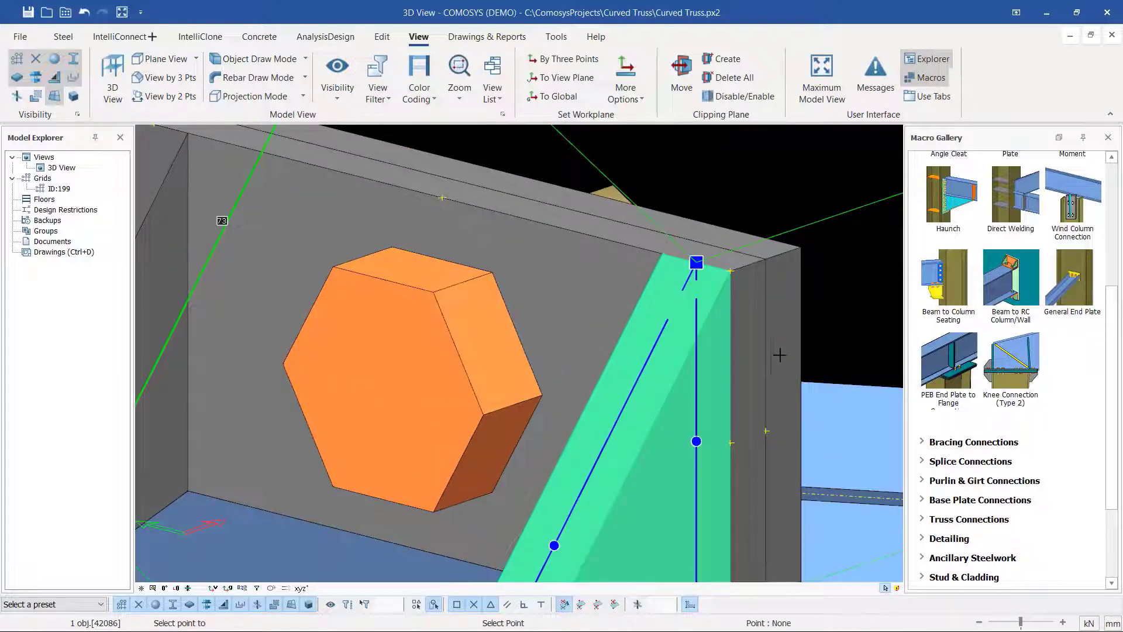
scroll(760, 351, "down", 3)
scroll(531, 252, "up", 4)
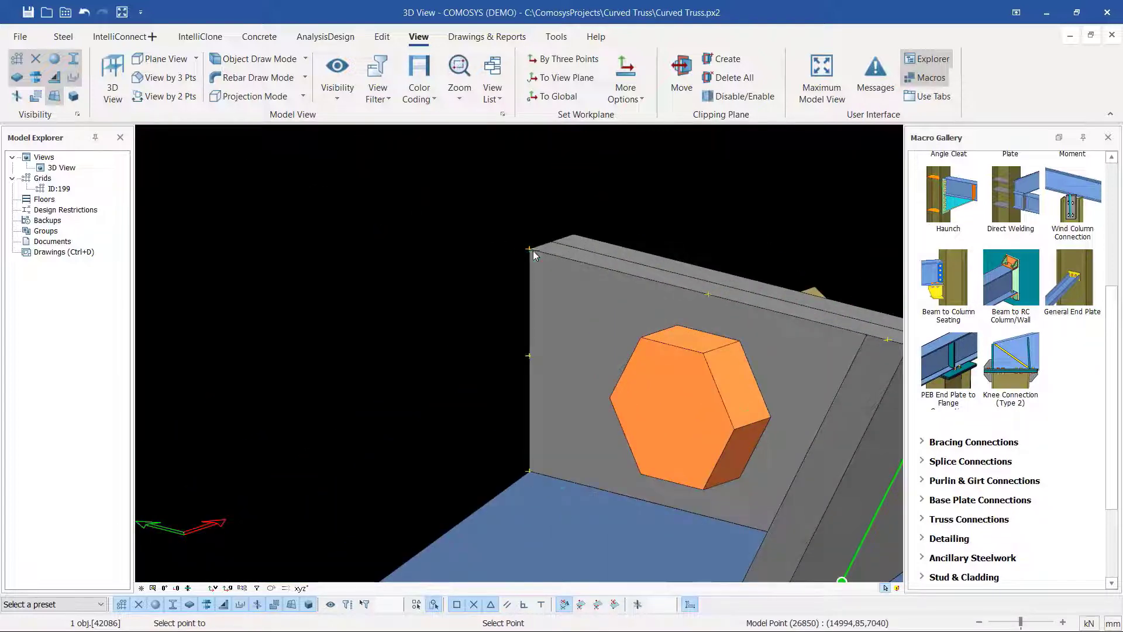
left_click(529, 249)
scroll(658, 177, "down", 2)
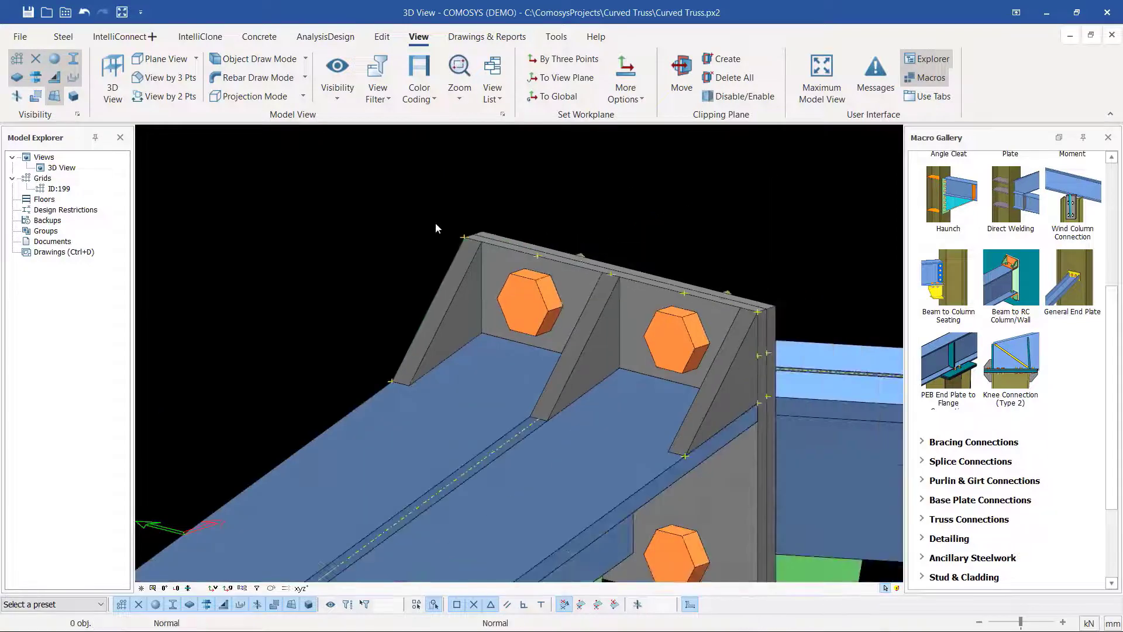
Select the three triangular stiffeners on the end plate and start a mirror copy of them.
scroll(435, 228, "down", 3)
scroll(583, 315, "up", 3)
left_click(584, 318)
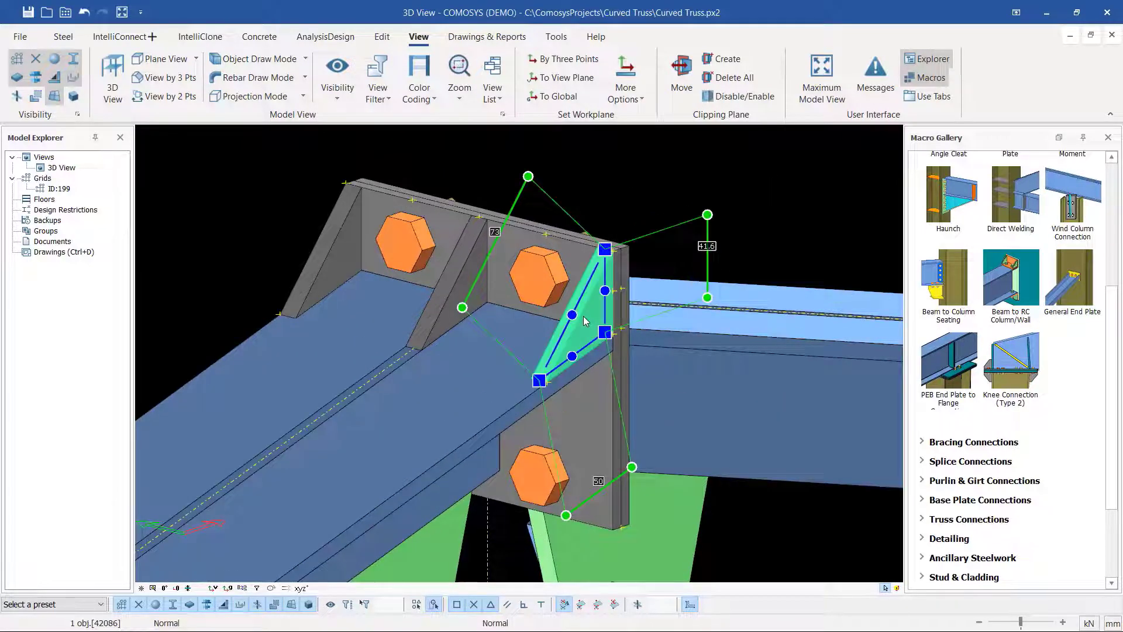
left_click(443, 311, "ctrl")
left_click(321, 260, "ctrl")
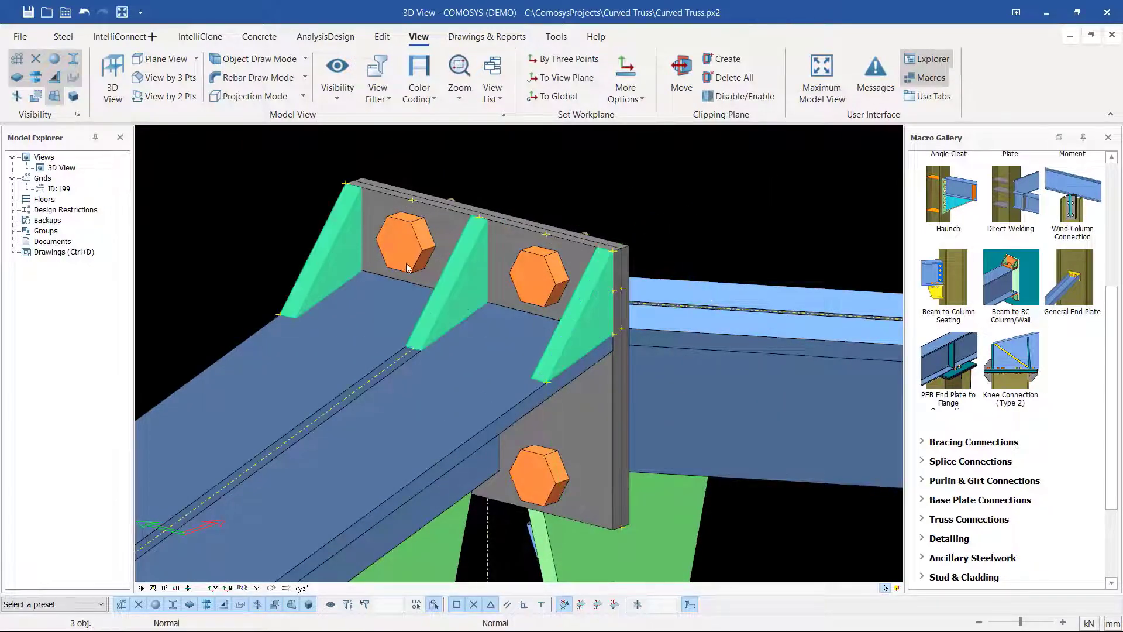
scroll(406, 262, "down", 3)
right_click(560, 201)
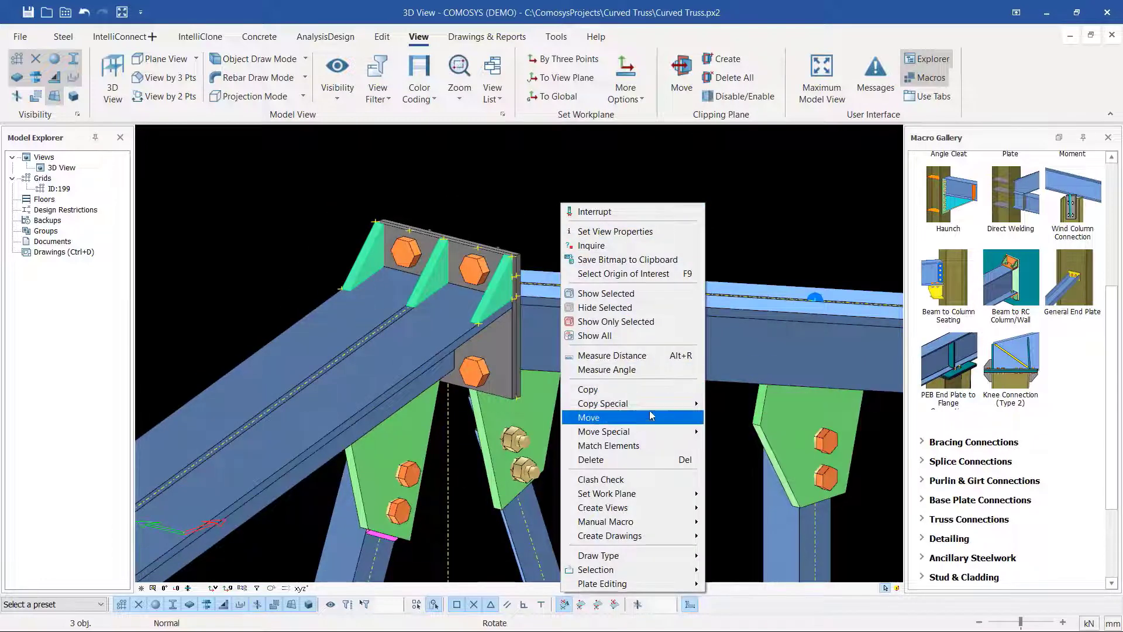
mouse_move(644, 402)
left_click(736, 406)
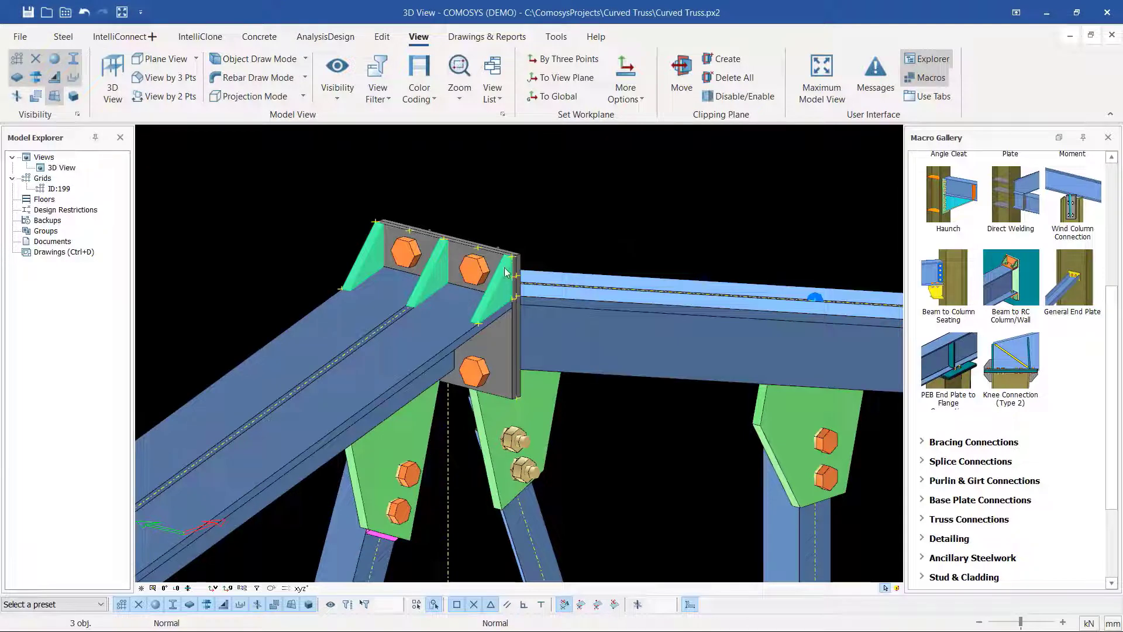
right_click(608, 188)
mouse_move(675, 389)
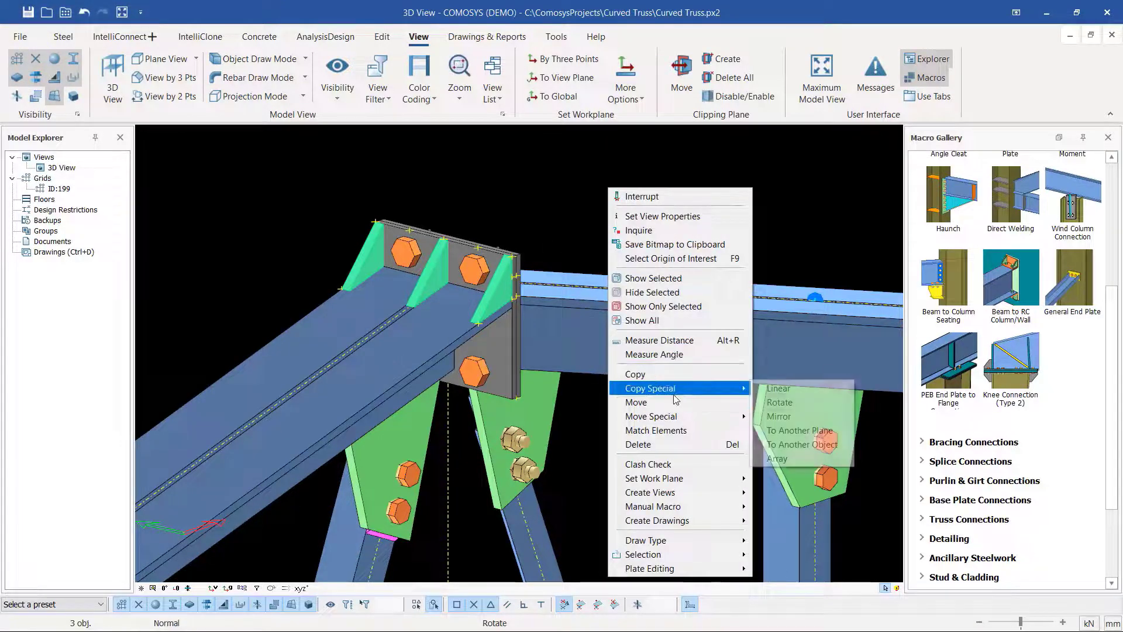
left_click(779, 416)
Define the mirror plane along grid line B from two points, run Copy Mirror on the three stiffeners and close the tool.
scroll(539, 251, "down", 5)
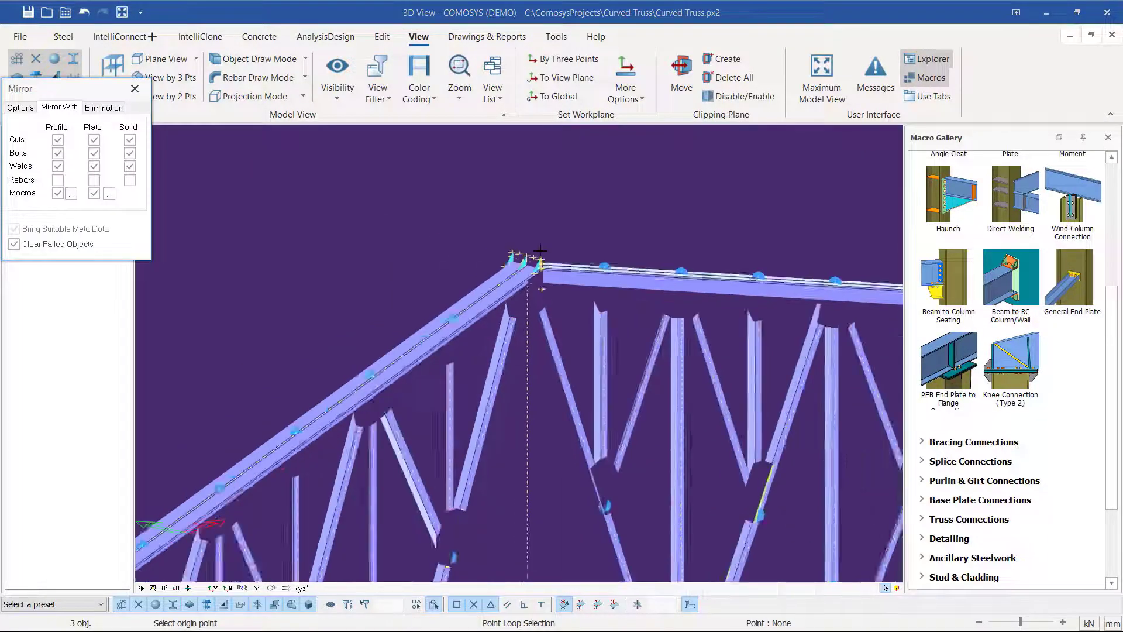
scroll(539, 252, "down", 4)
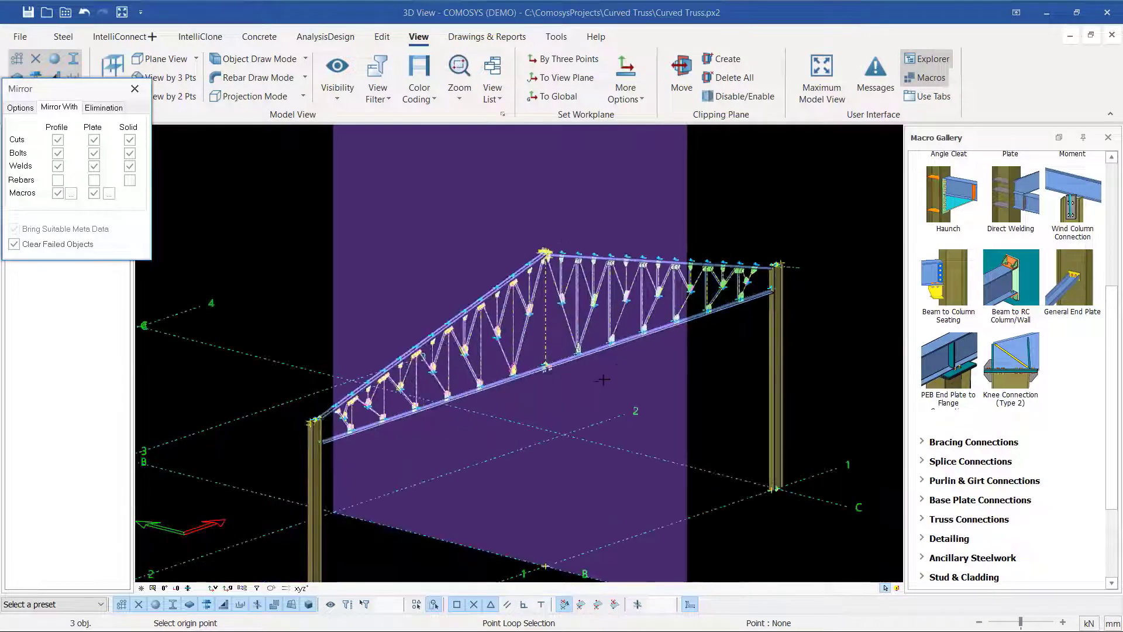
scroll(594, 417, "down", 1)
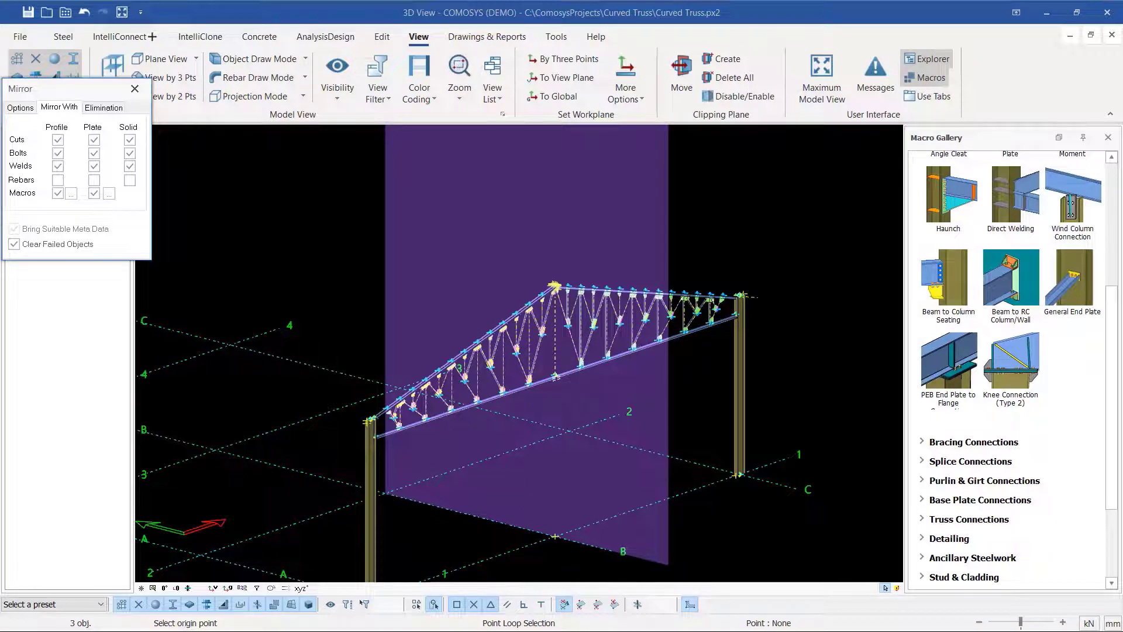
scroll(571, 450, "down", 1)
scroll(556, 459, "down", 1)
scroll(539, 468, "up", 1)
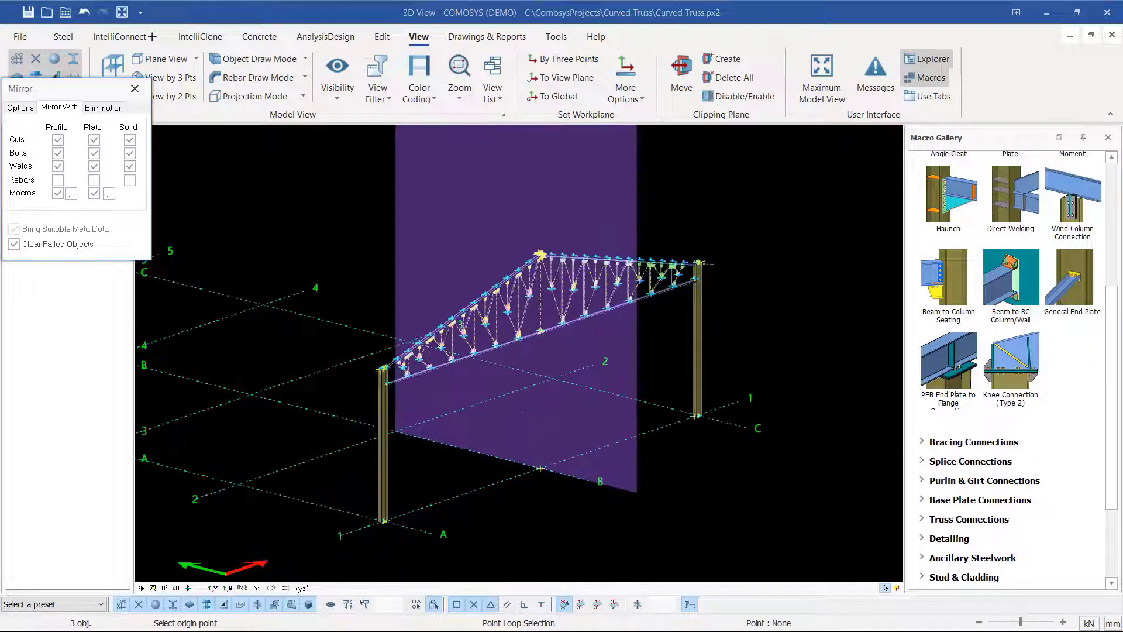
left_click(565, 477)
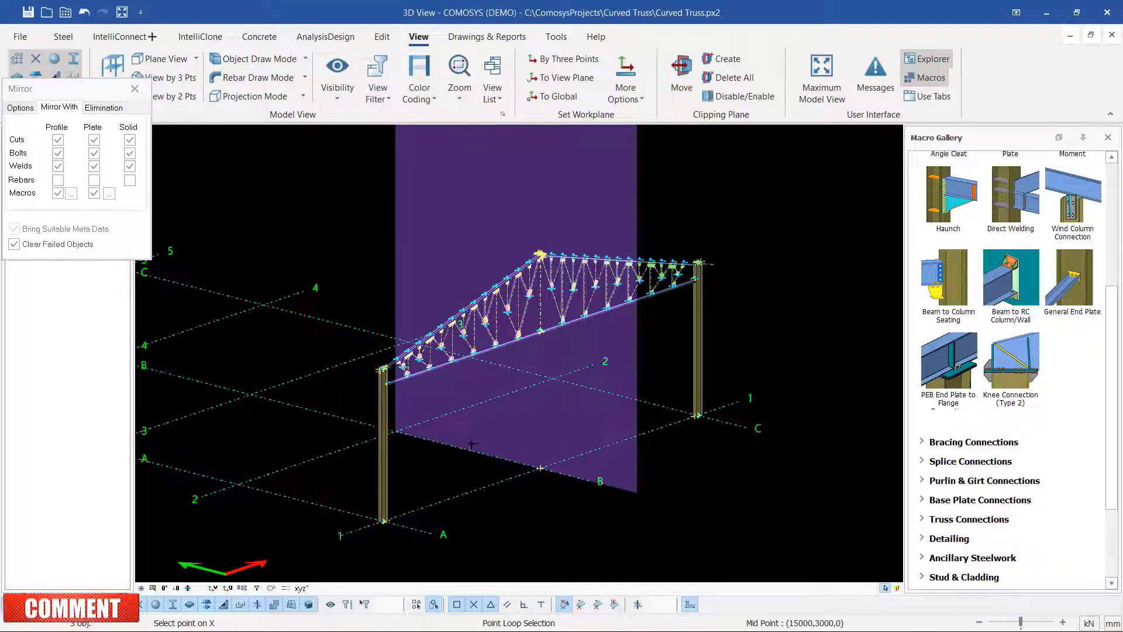
left_click(472, 444)
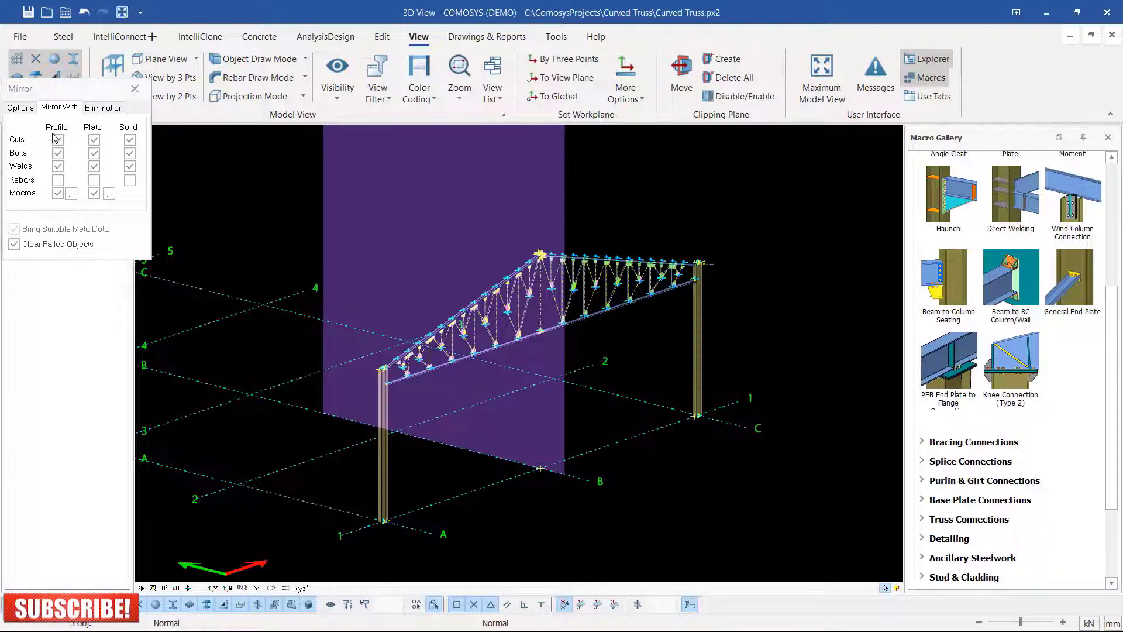
left_click(19, 107)
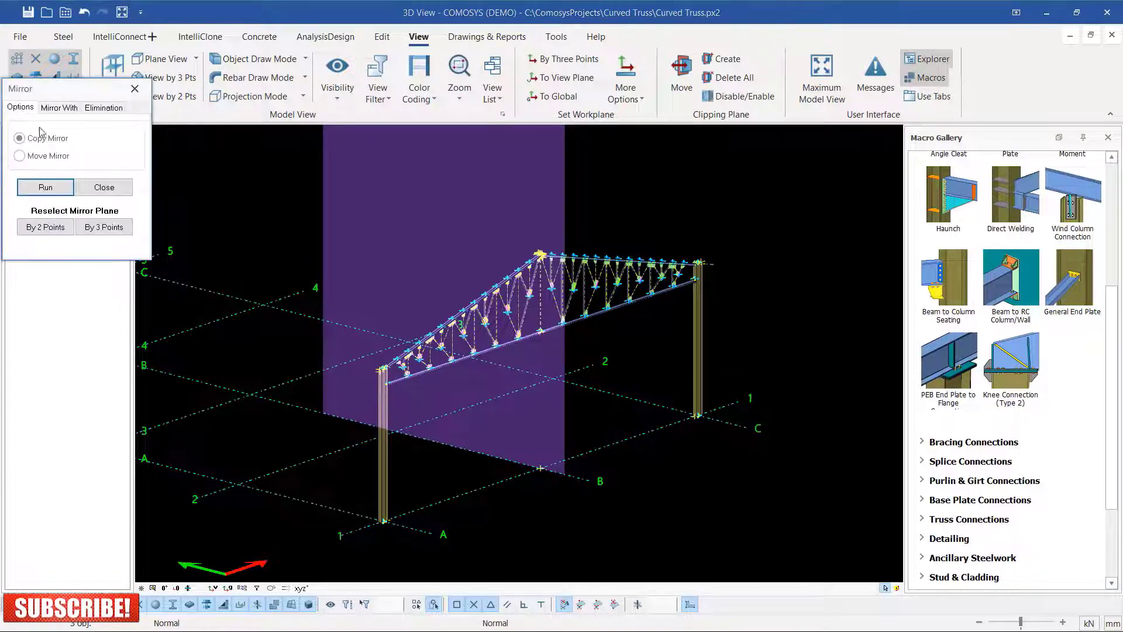
left_click(45, 187)
scroll(564, 257, "up", 4)
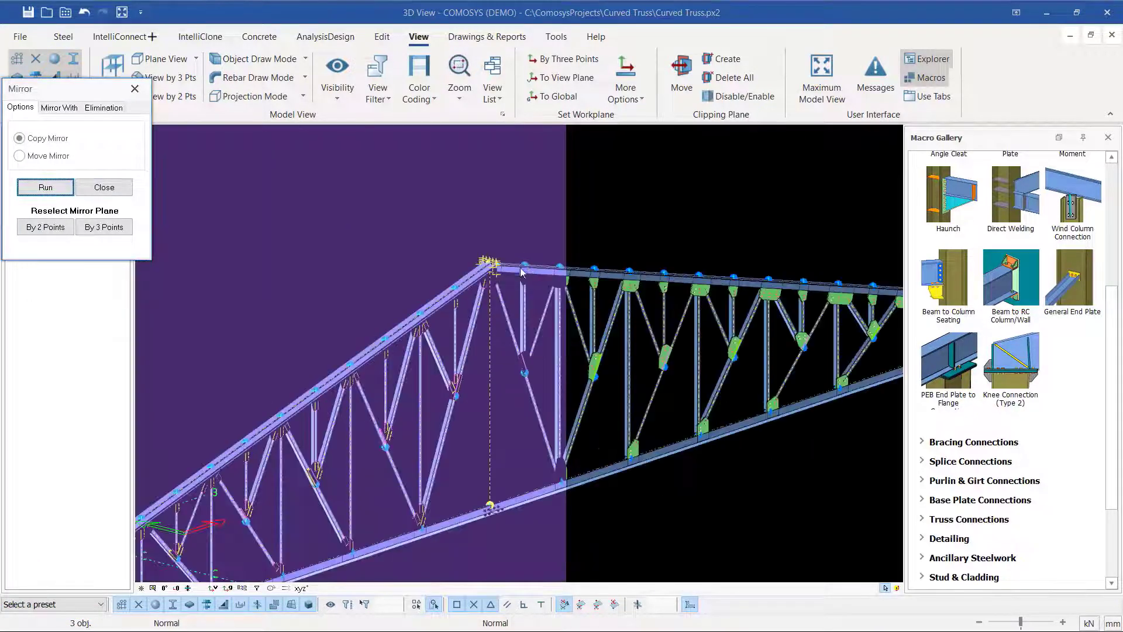
scroll(521, 272, "up", 3)
scroll(434, 240, "down", 1)
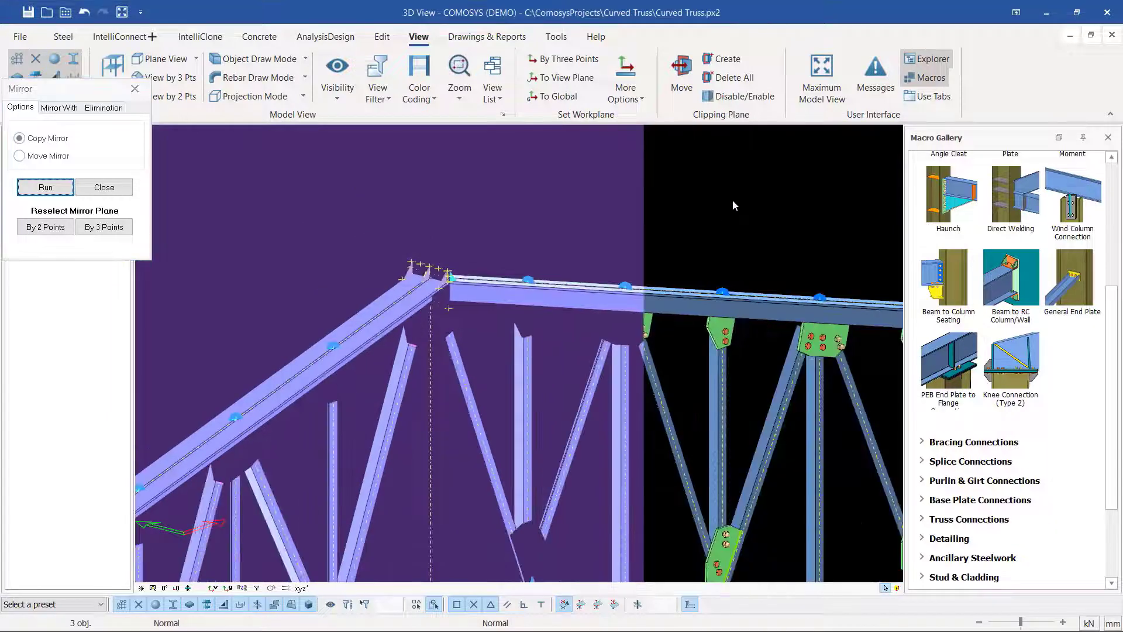
right_click(732, 198)
left_click(755, 205)
left_click(135, 88)
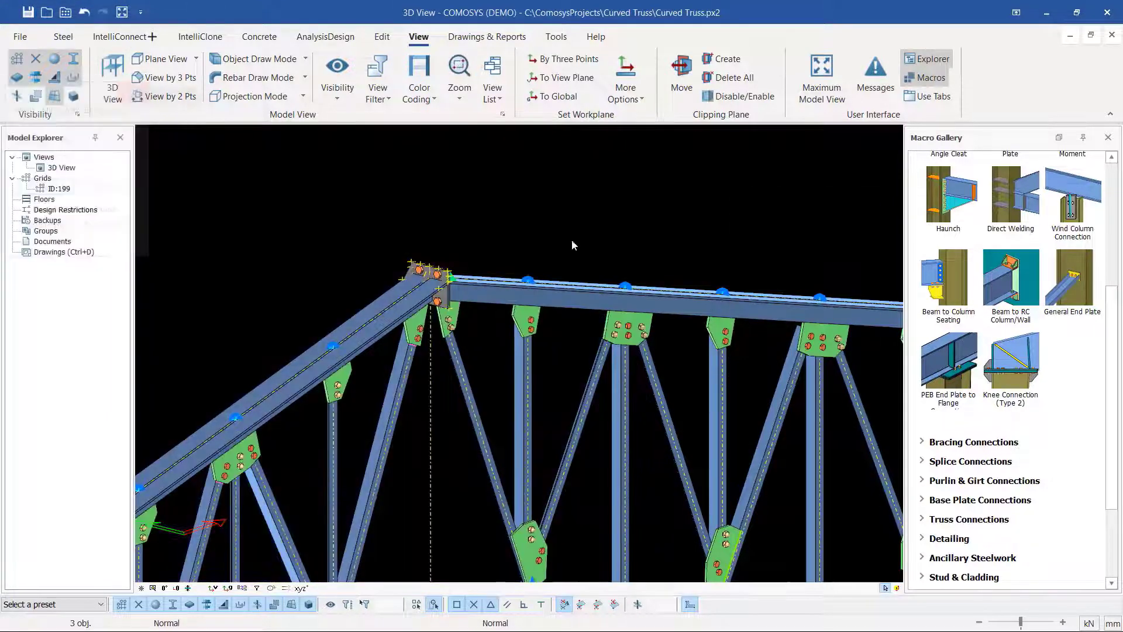
Examine the mirrored triangular stiffeners at the ridge joint from both sides of the end plates.
scroll(458, 247, "up", 6)
left_click(514, 319)
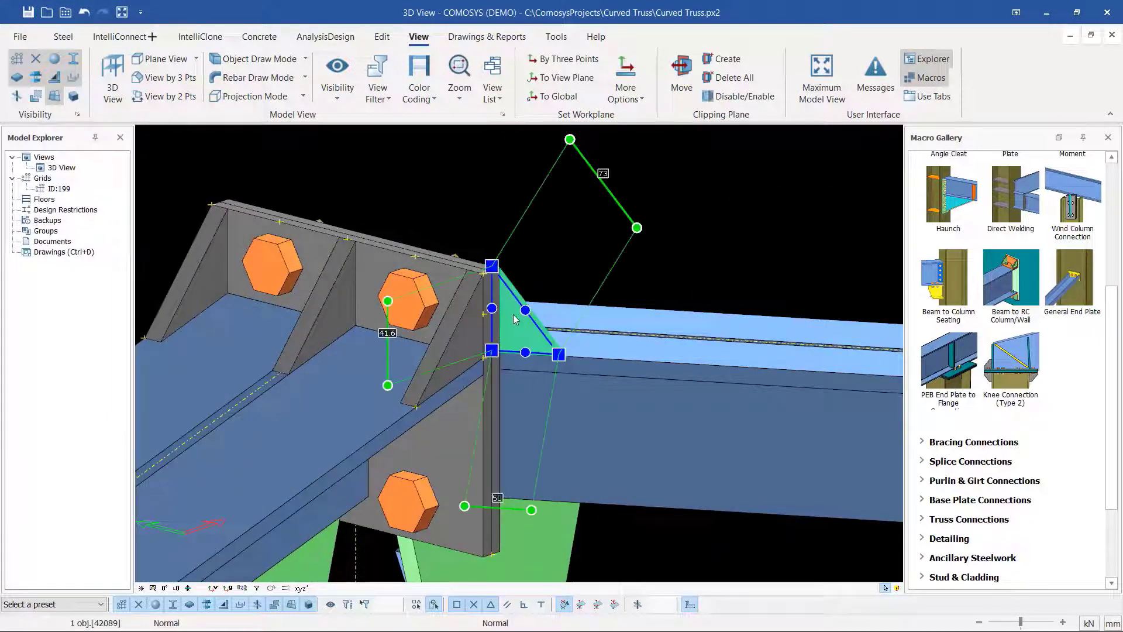
middle_click_drag(515, 319, 468, 320)
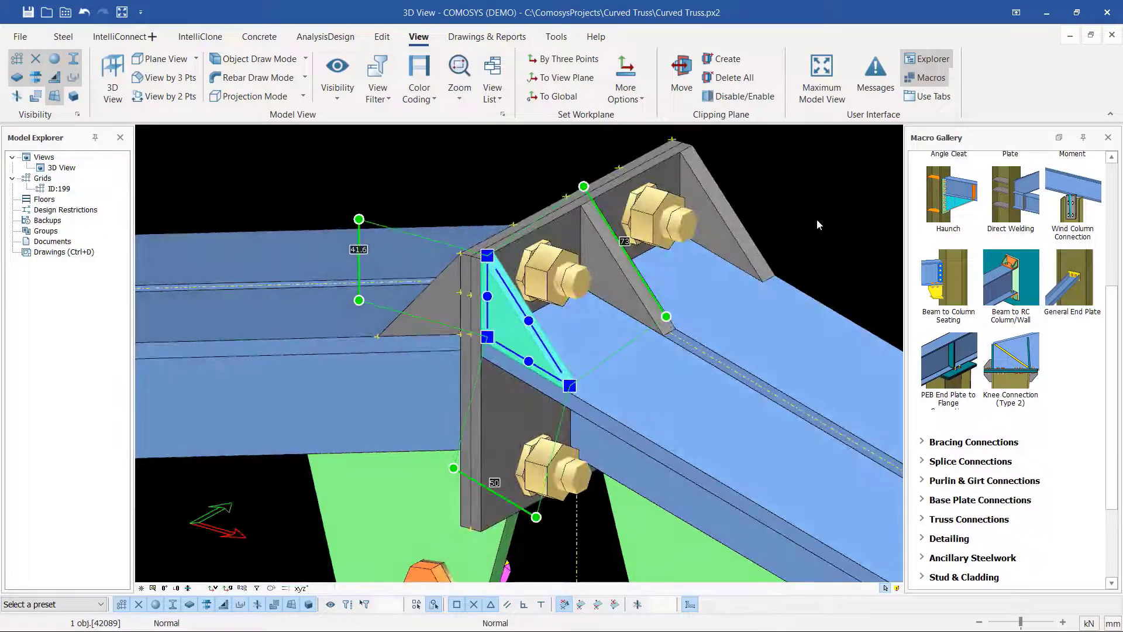
left_click(818, 225)
scroll(563, 302, "down", 3)
middle_click_drag(570, 288, 484, 298)
scroll(465, 310, "up", 2)
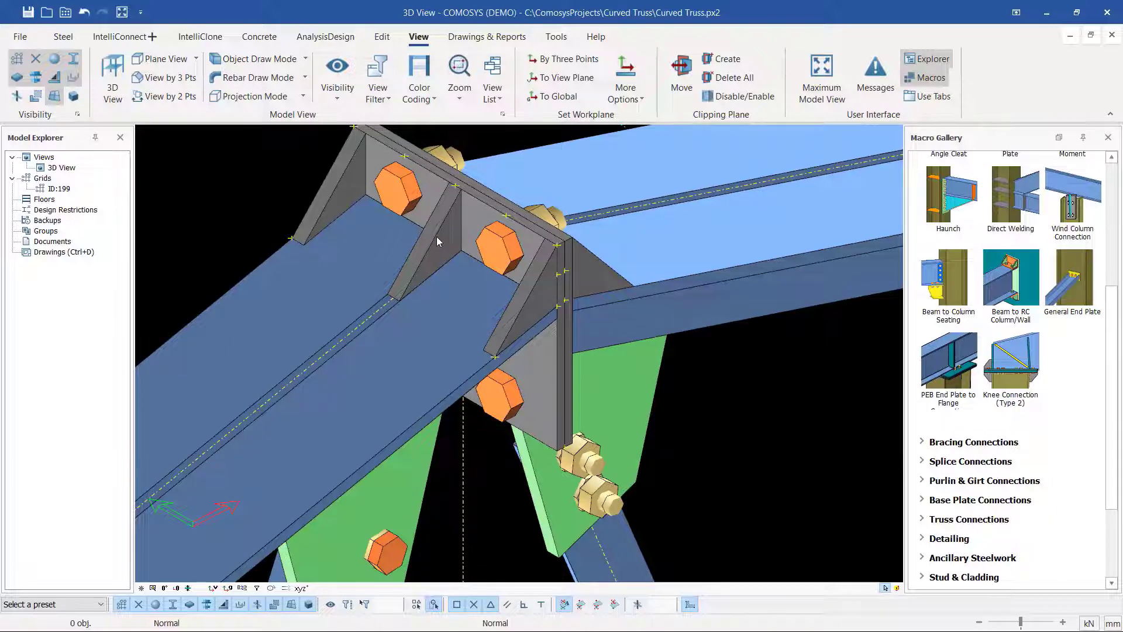
middle_click_drag(360, 290, 386, 266)
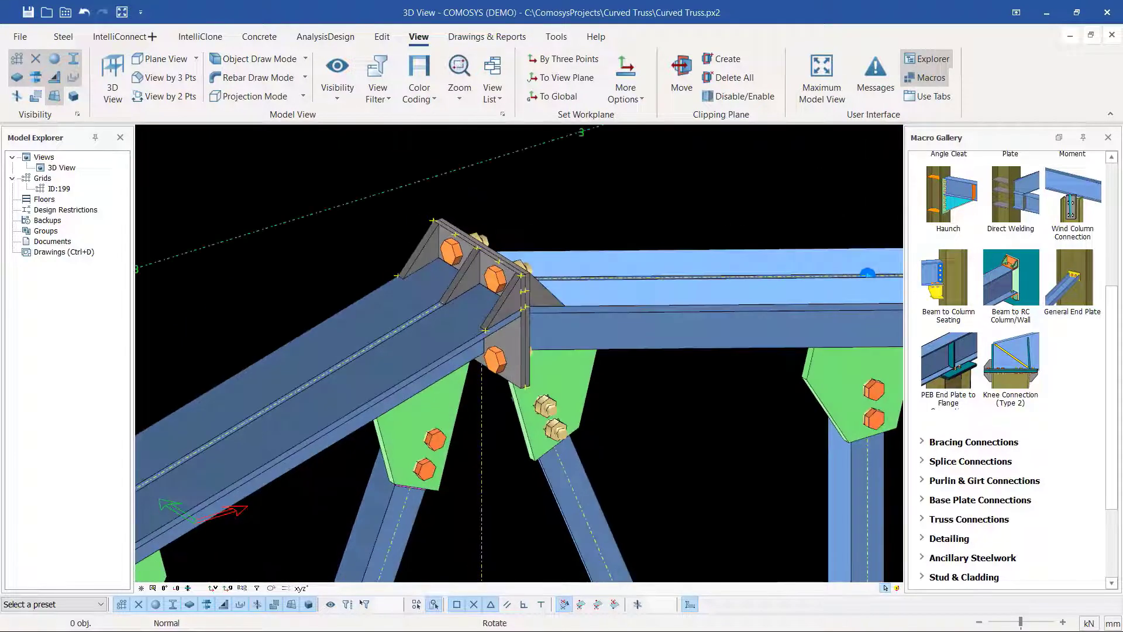
middle_click_drag(468, 292, 482, 290)
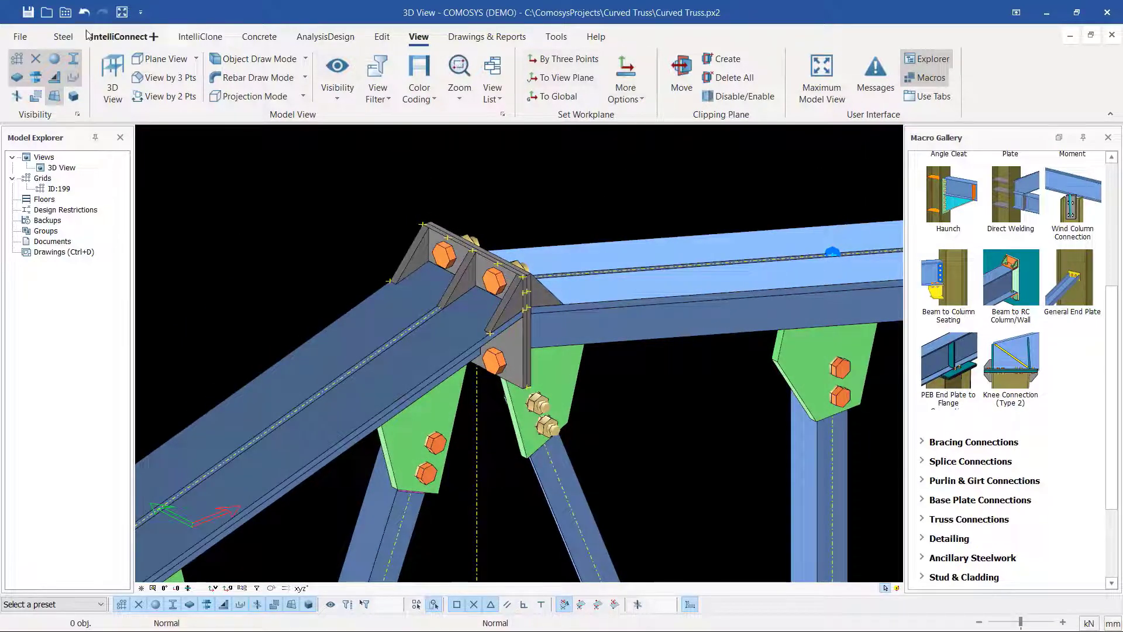
Weld the end plate to the adjoining top chord with Automatic Two-Object Welding and end the command.
left_click(382, 36)
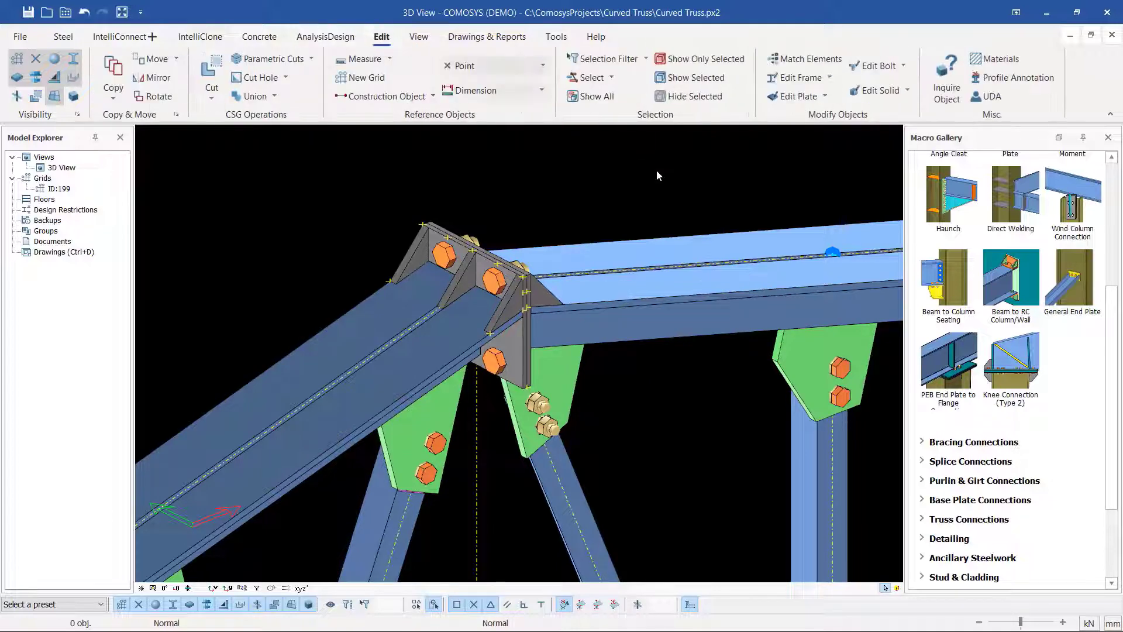
left_click(63, 36)
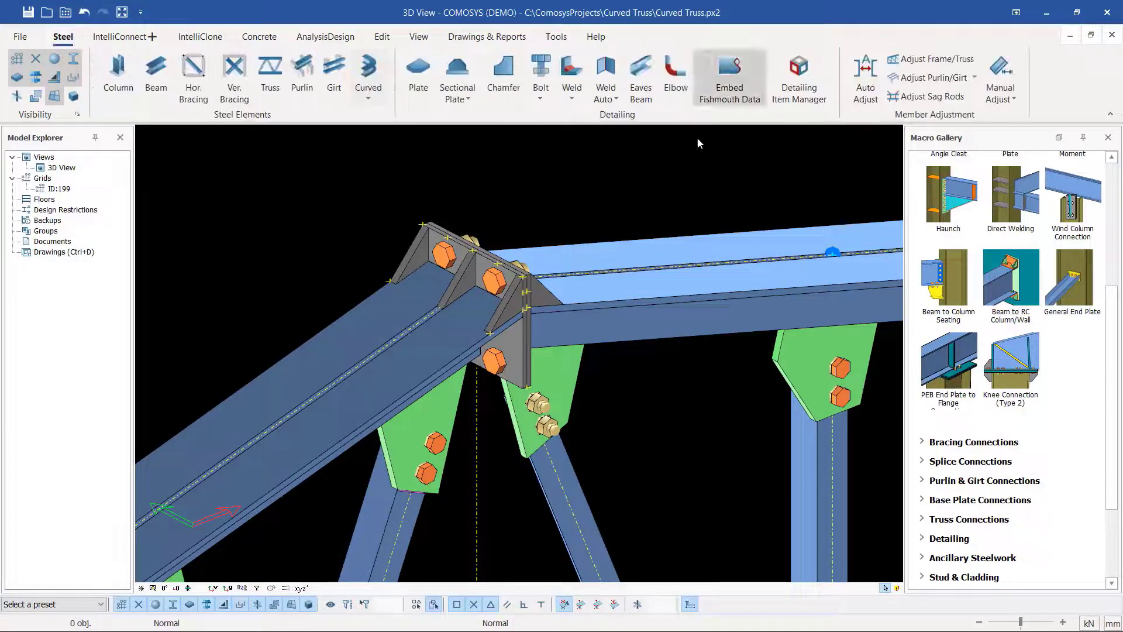
left_click(618, 103)
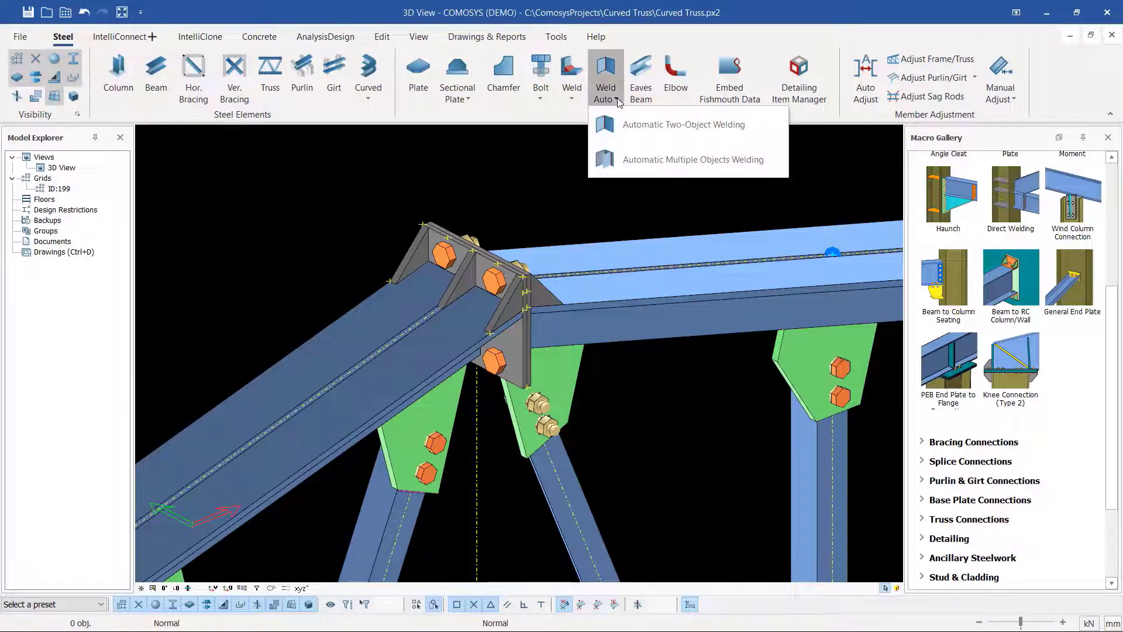
left_click(679, 133)
scroll(491, 300, "up", 3)
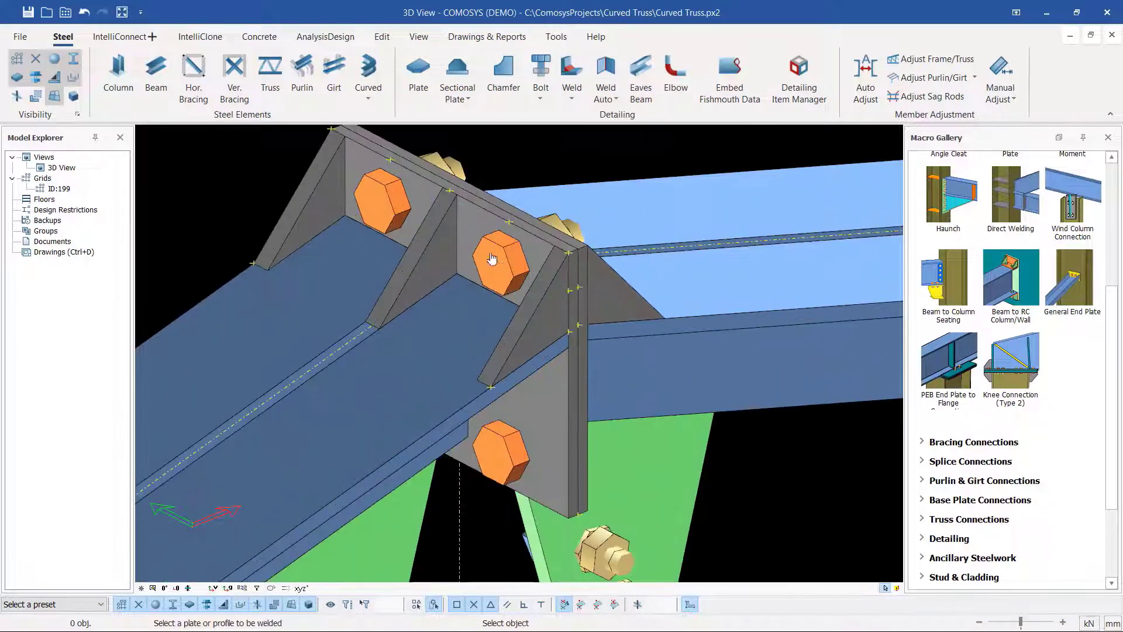
left_click(476, 216)
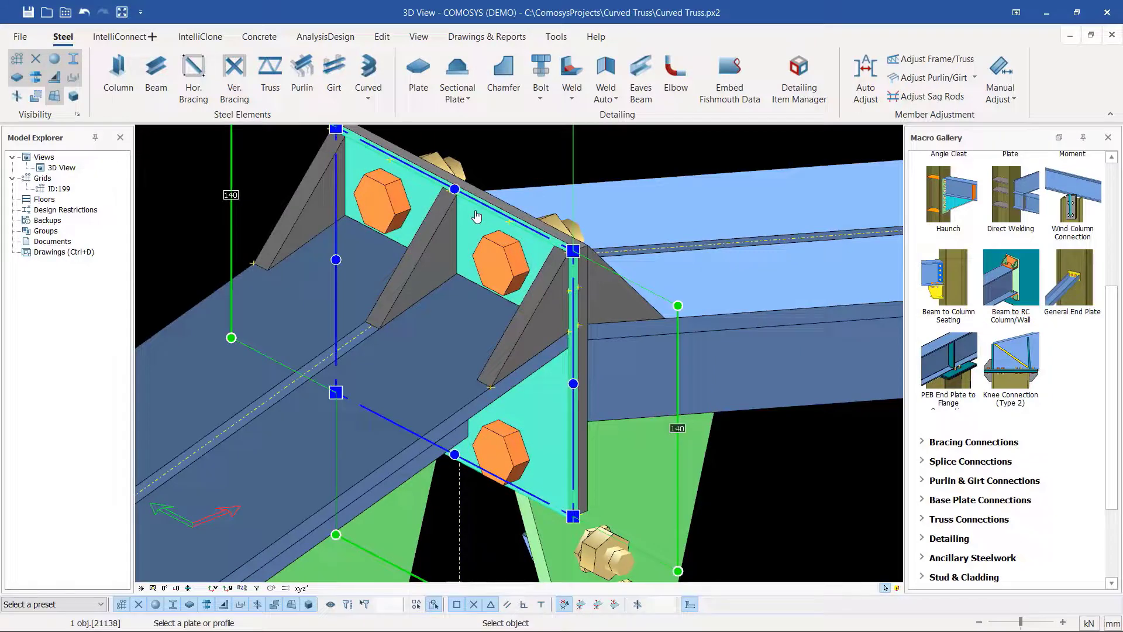
left_click(459, 330)
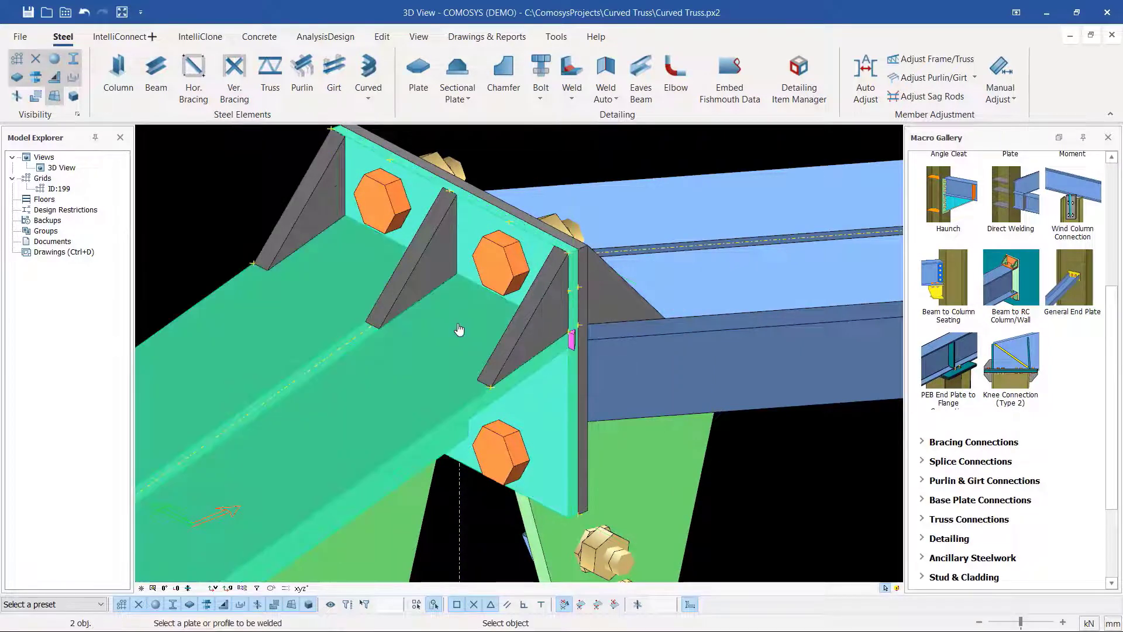
key("Escape")
right_click(577, 154)
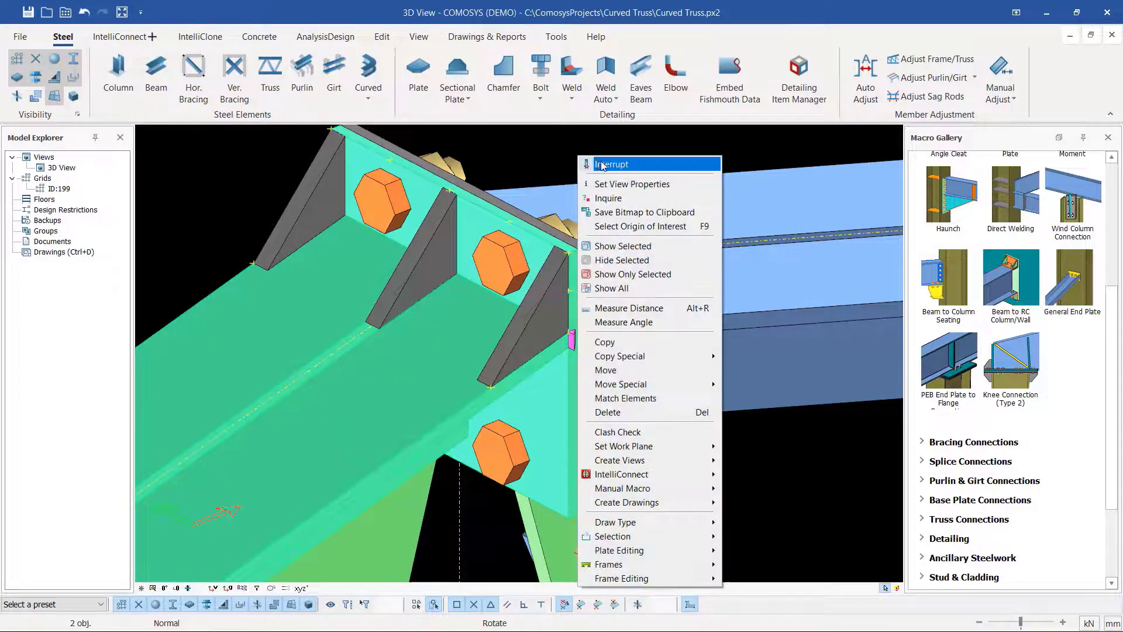
left_click(602, 163)
left_click(572, 335)
middle_click_drag(572, 336, 609, 299)
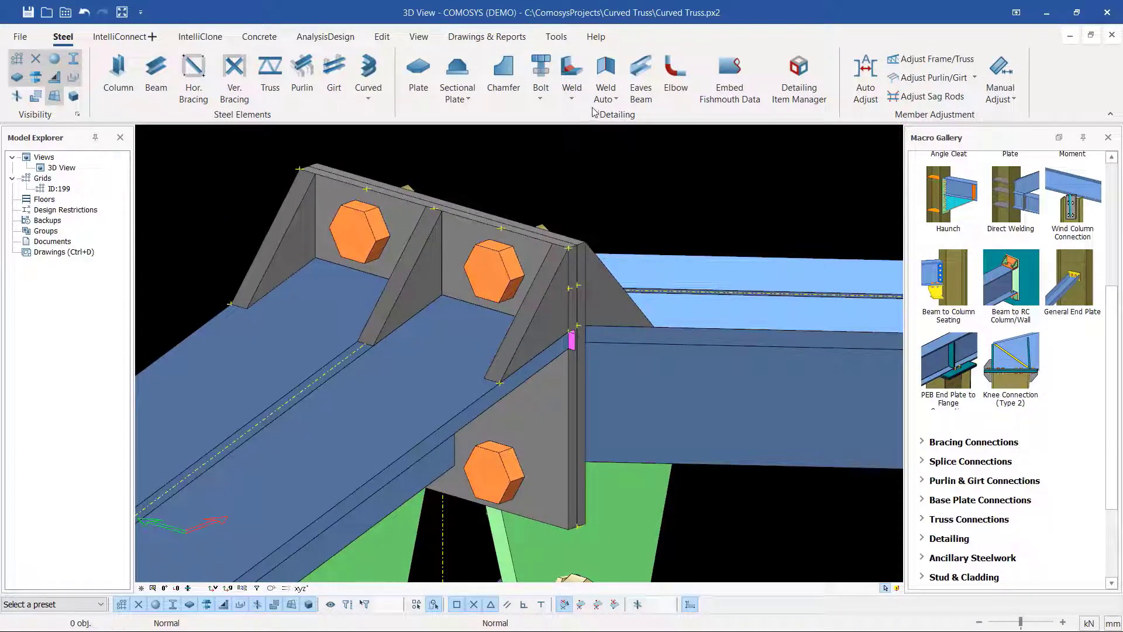
Weld each of the three original triangular stiffeners to the top chord with Automatic Two-Object Welding.
left_click(611, 98)
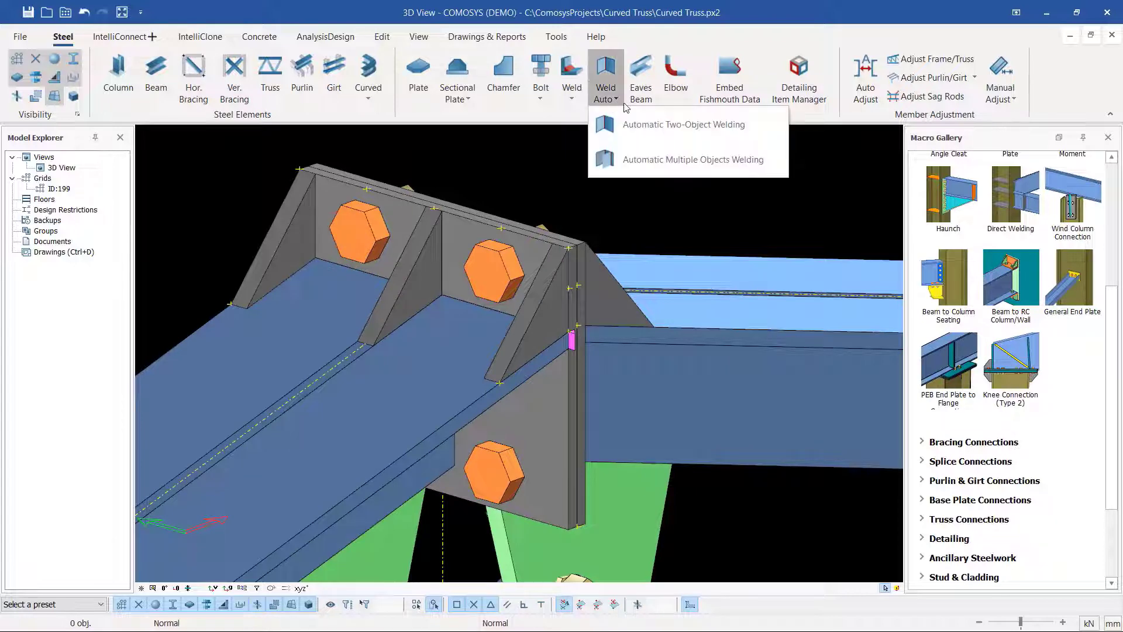
left_click(659, 137)
left_click(526, 342)
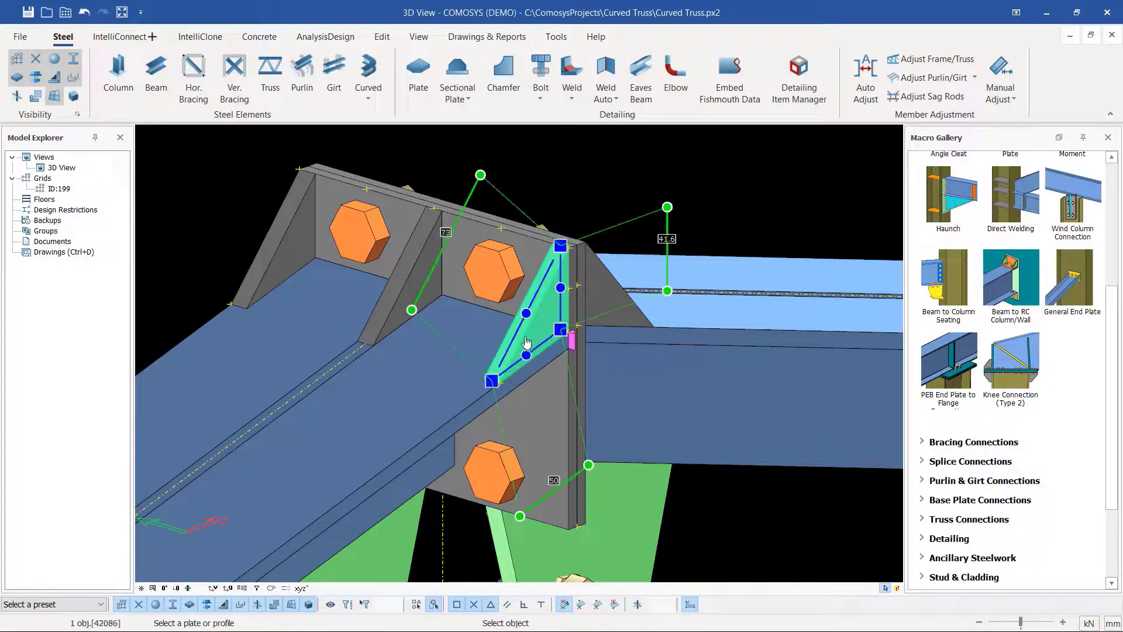
left_click(432, 396)
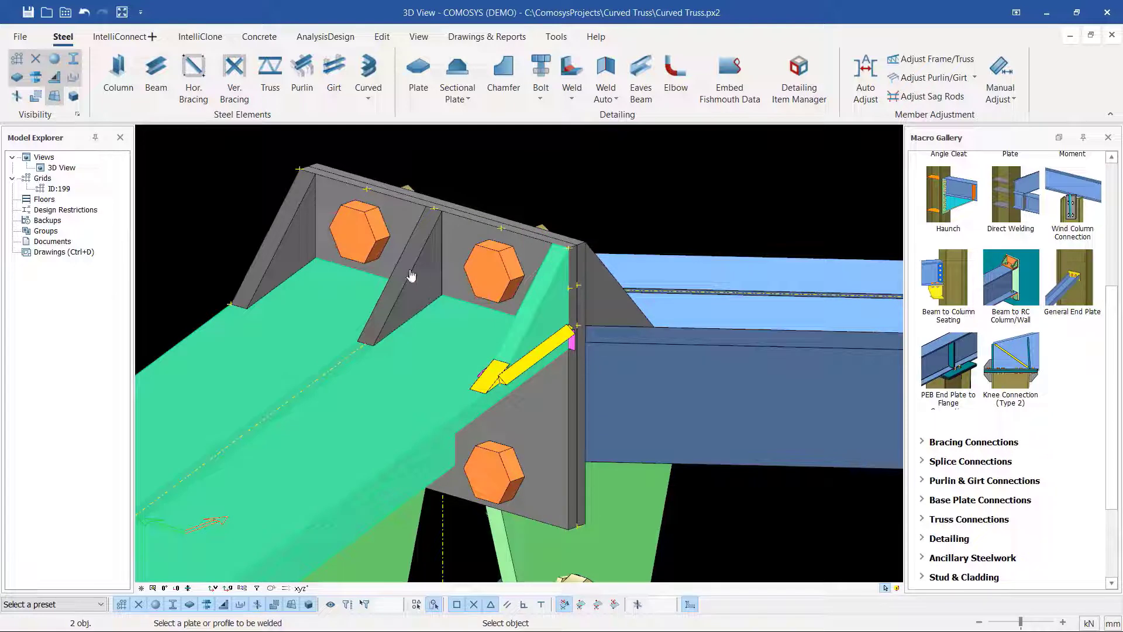
left_click(412, 286)
left_click(425, 343)
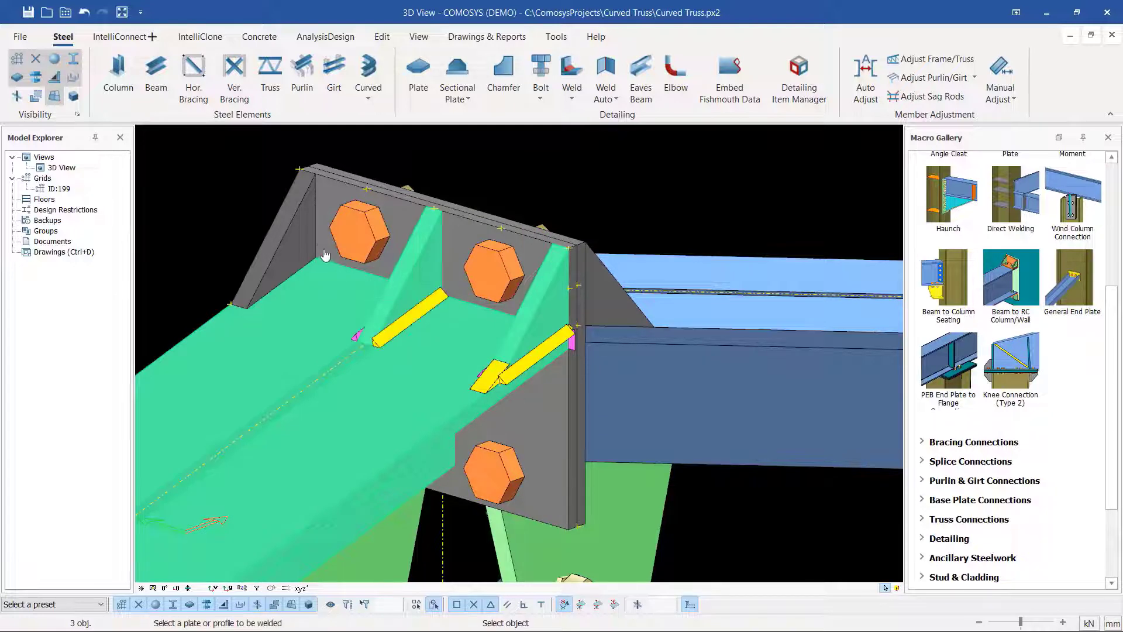
left_click(291, 218)
left_click(315, 292)
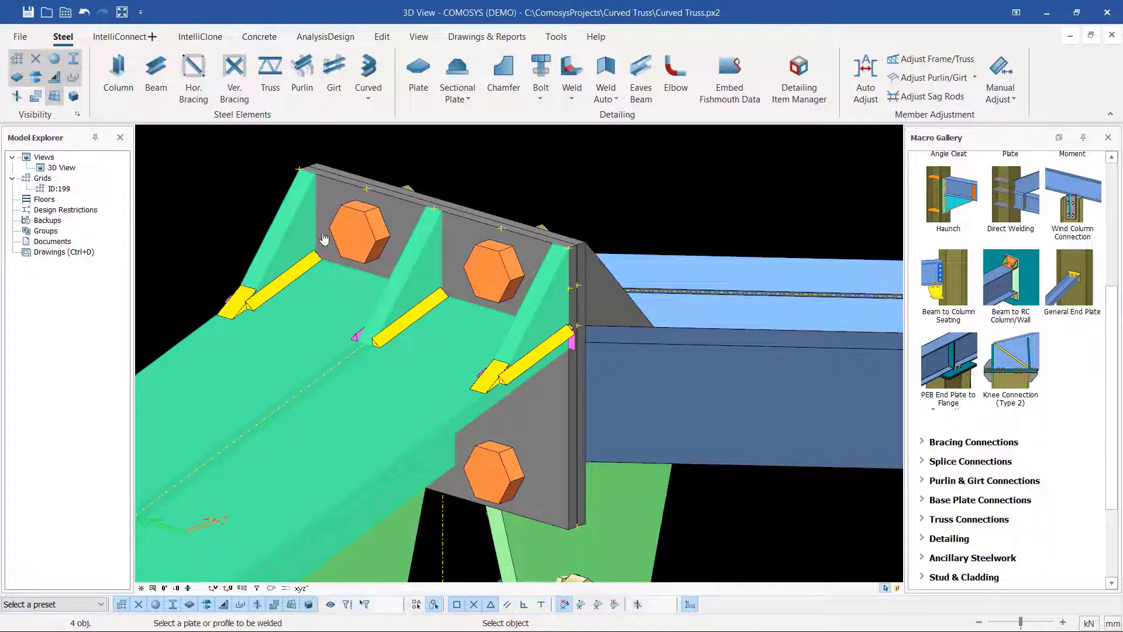
Weld the nearest mirrored triangular stiffener to the opposite top chord with Automatic Two-Object Welding and end the command.
left_click(330, 195)
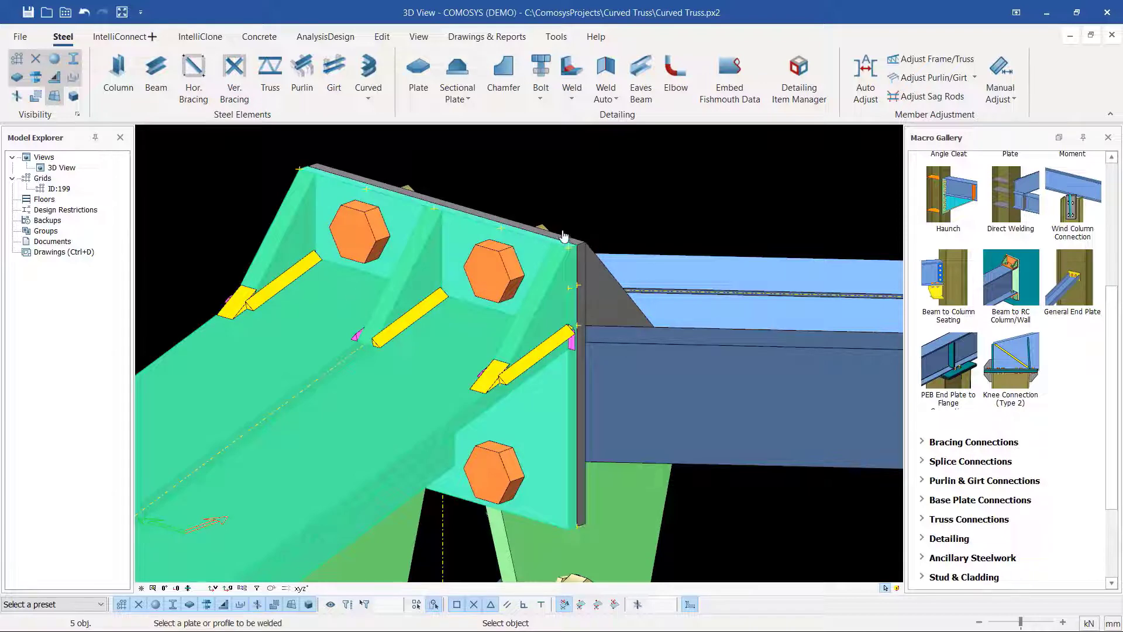
scroll(583, 285, "up", 3)
left_click(620, 307)
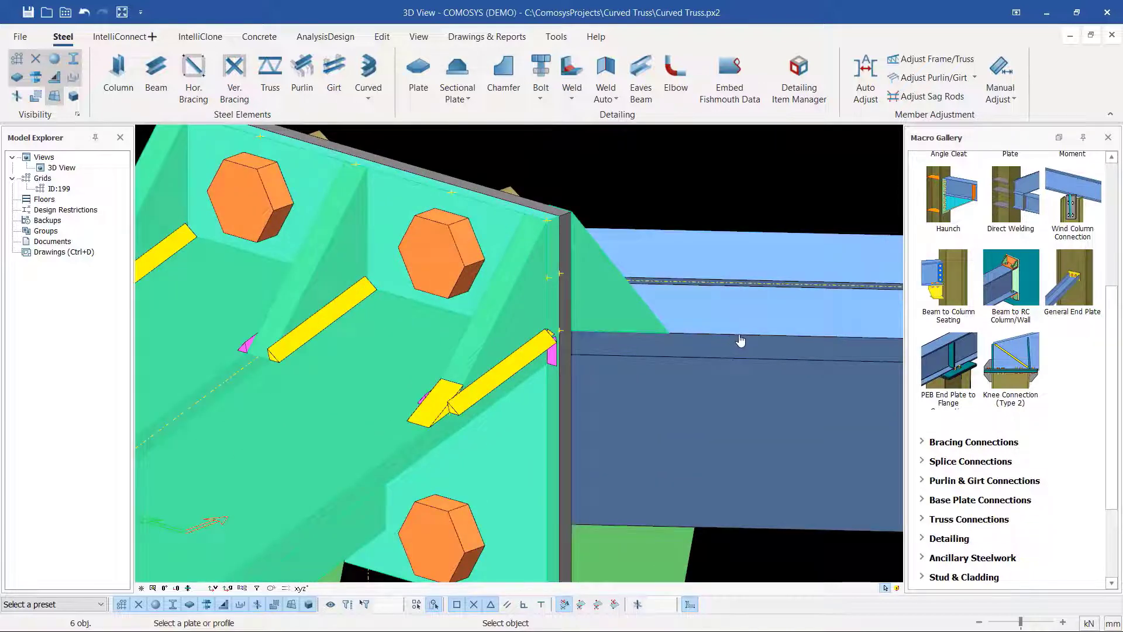
left_click(740, 340)
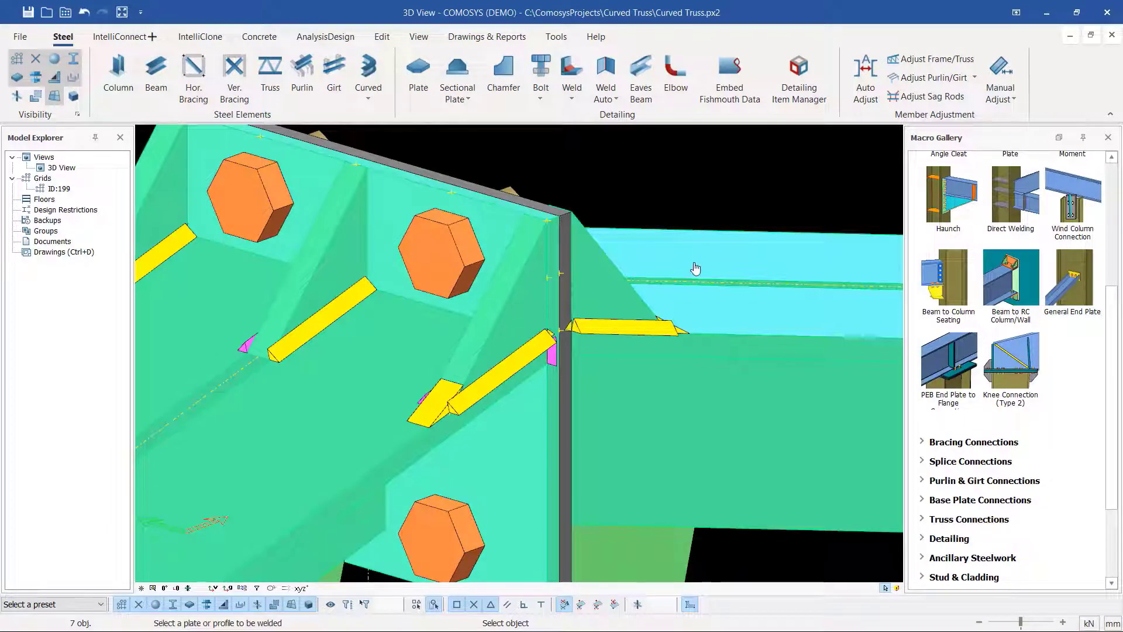
key("Escape")
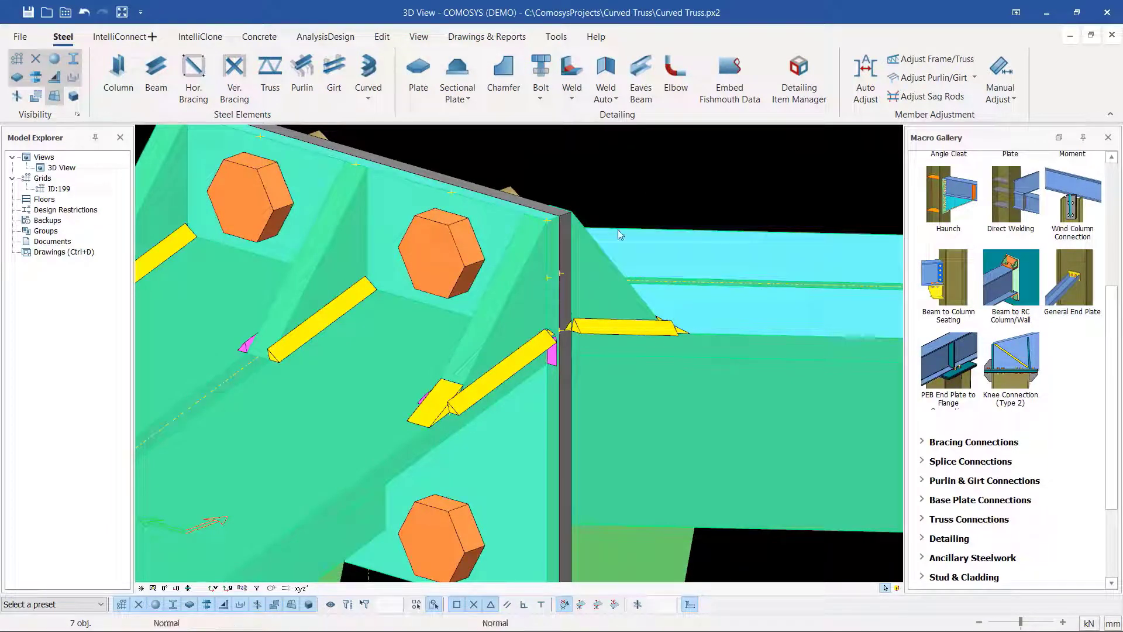
Try to weld the middle mirrored stiffener to its top chord with Automatic Two-Object Welding.
left_click(600, 263)
middle_click_drag(600, 263, 539, 328)
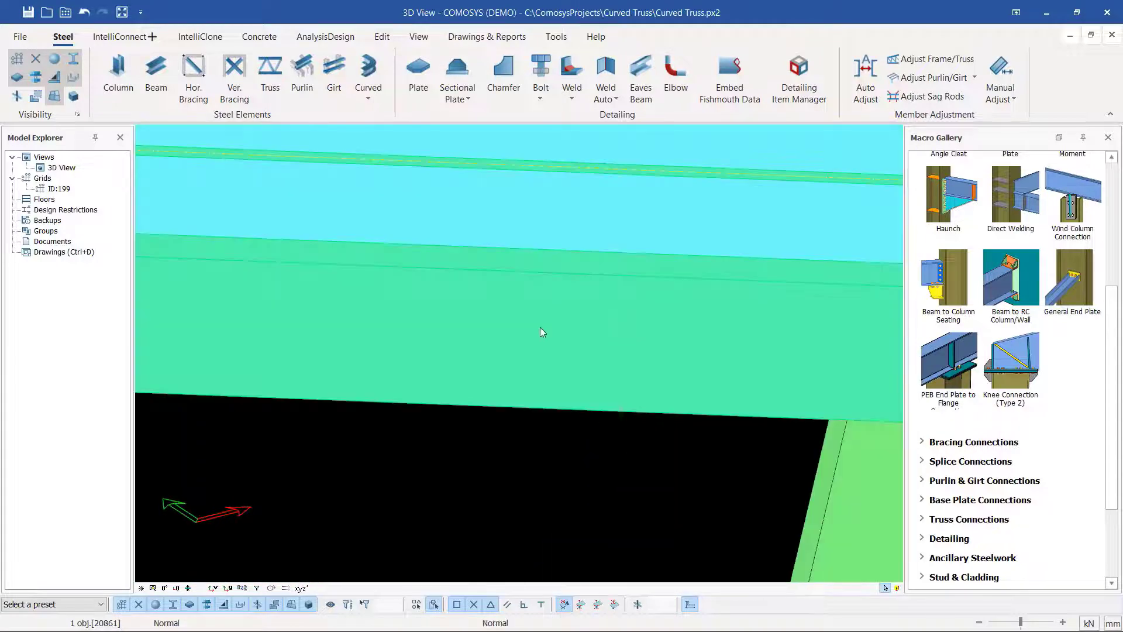
scroll(526, 319, "down", 6)
scroll(383, 303, "up", 1)
scroll(383, 301, "up", 5)
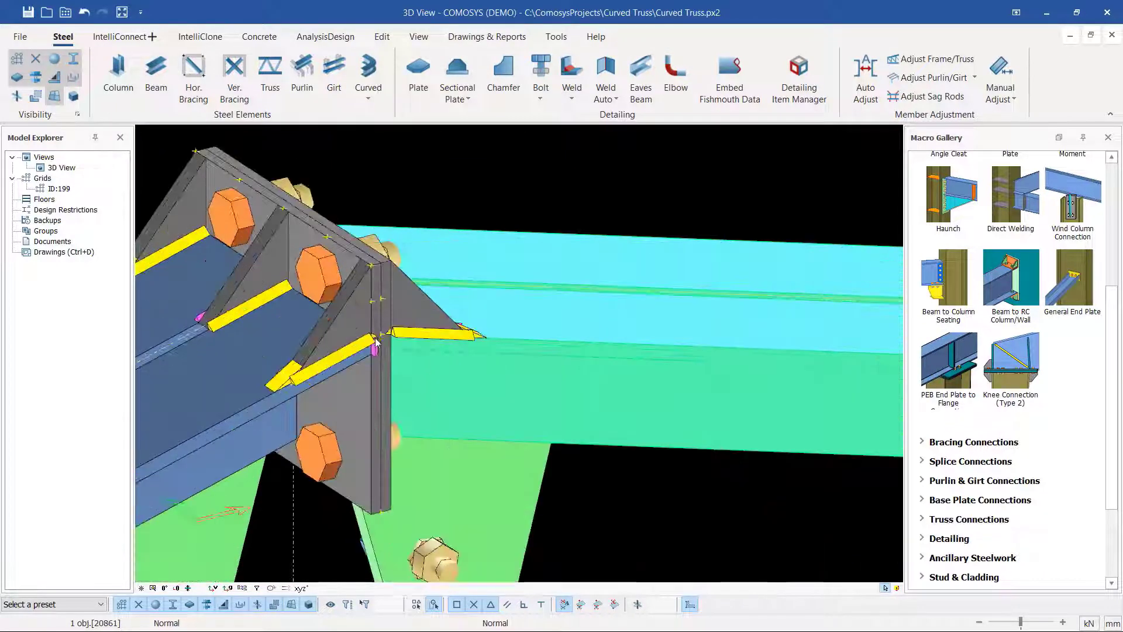
middle_click_drag(408, 332, 251, 336)
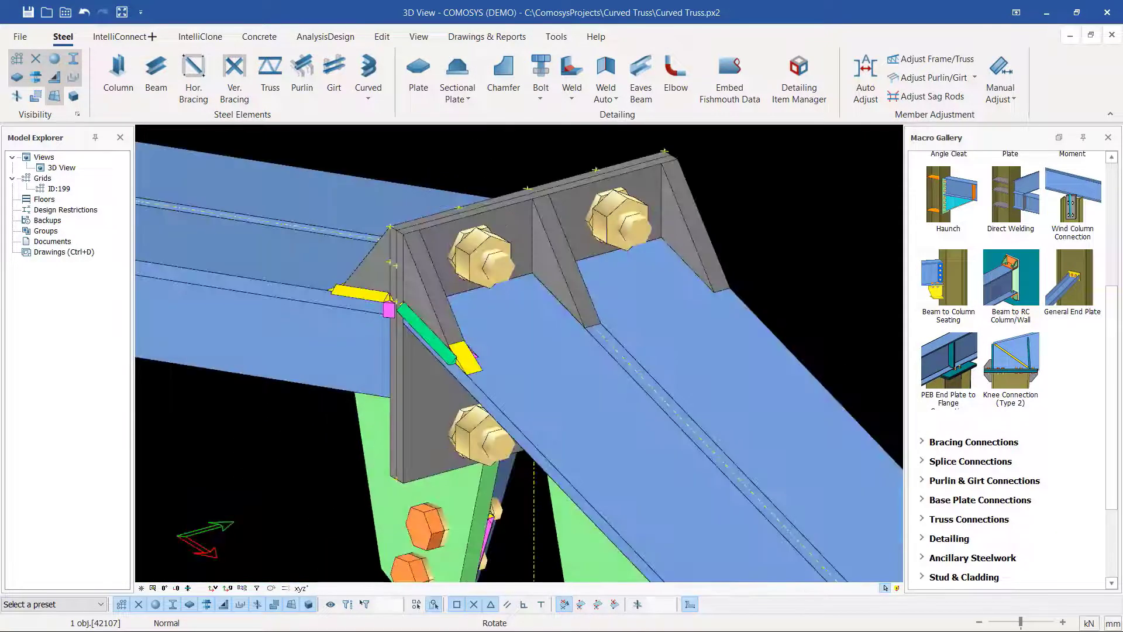
left_click(617, 100)
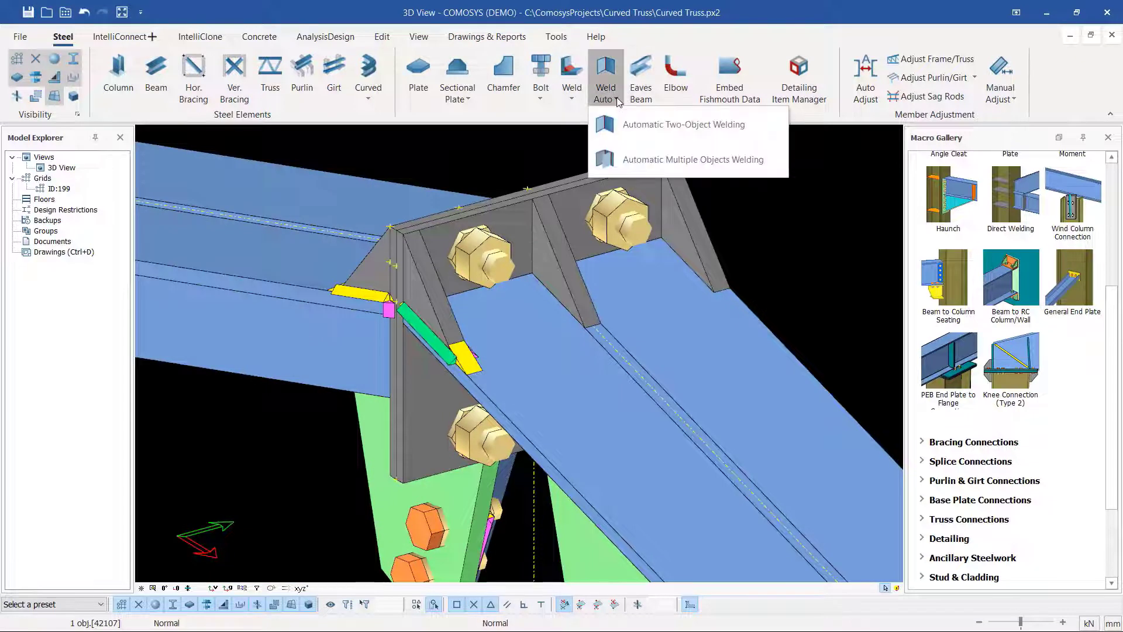
left_click(649, 124)
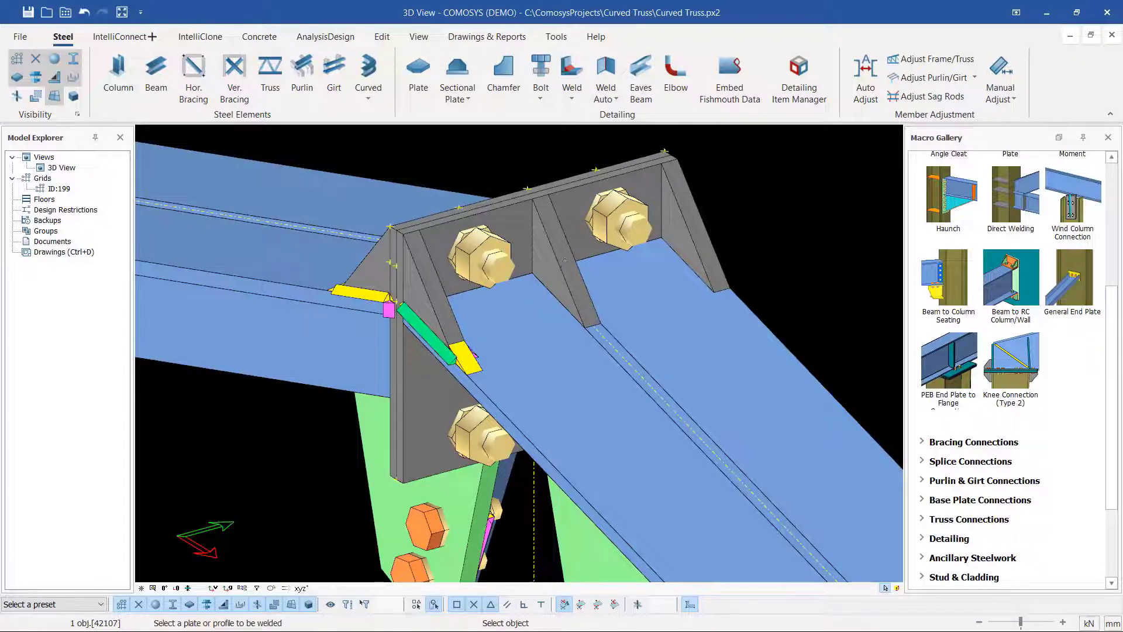
left_click(564, 260)
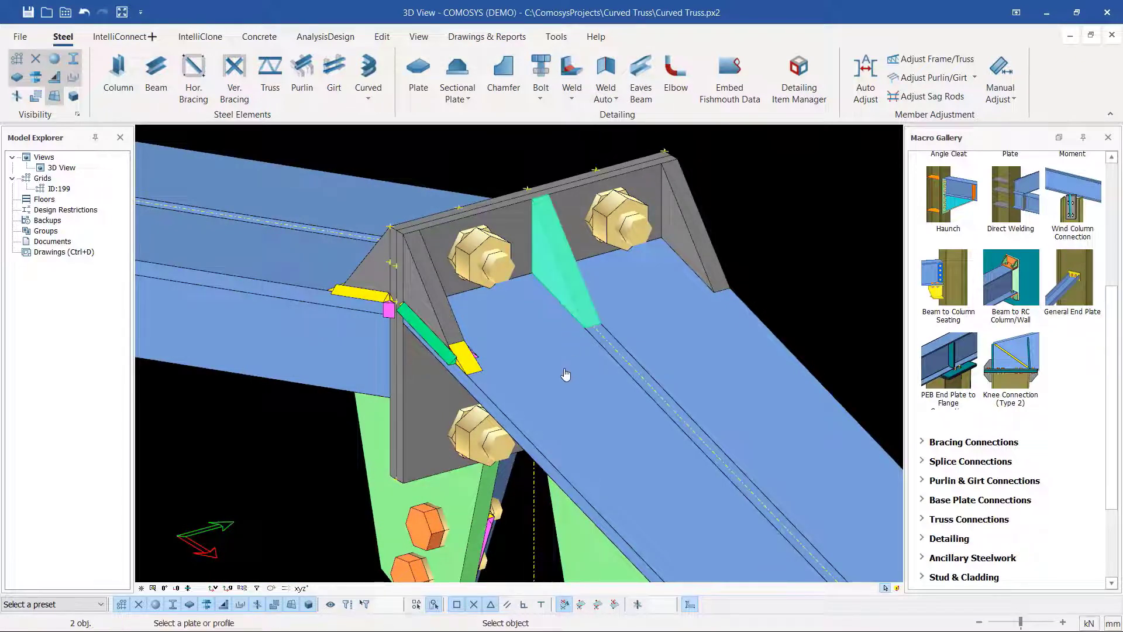
left_click(660, 317)
key("Return")
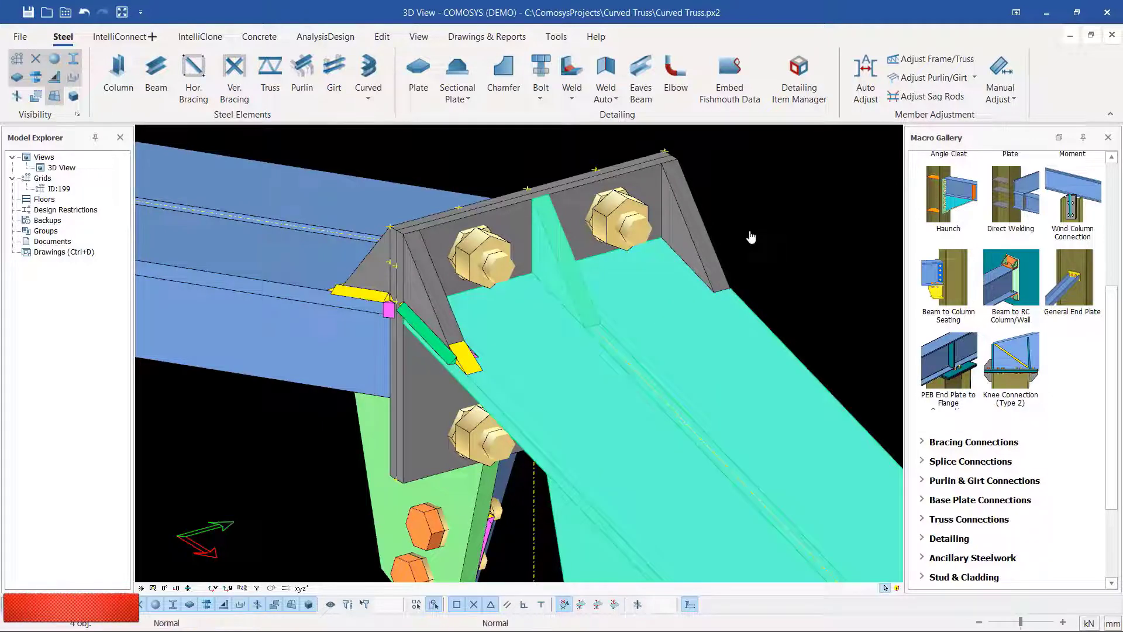
Weld the far and middle mirrored stiffeners to their top chord with Automatic Two-Object Welding and end the command.
left_click(620, 97)
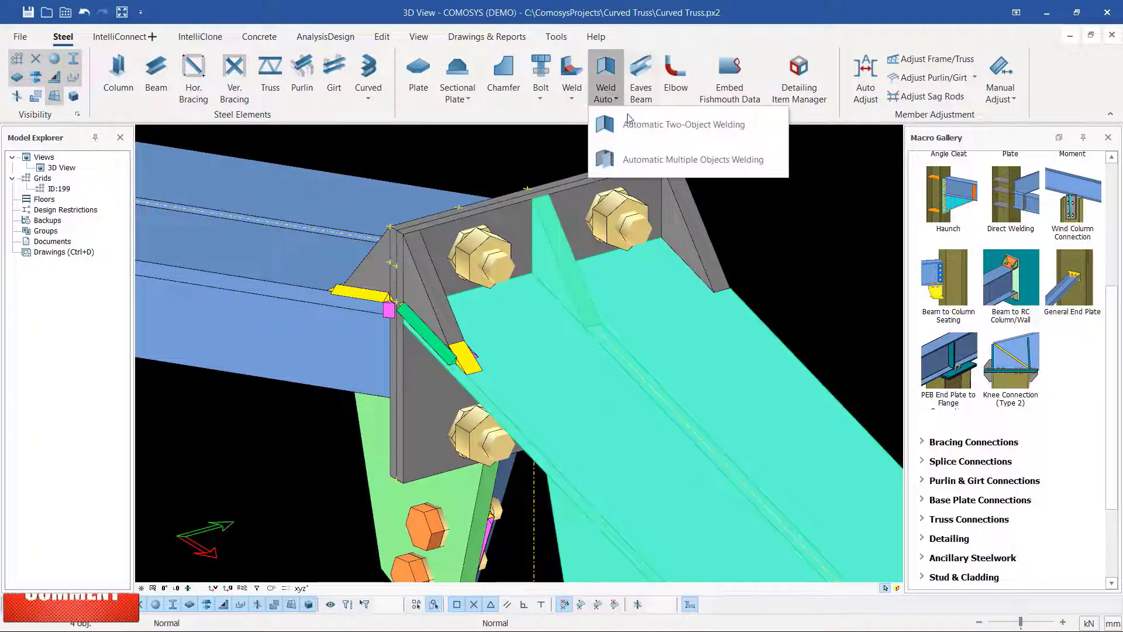
left_click(650, 120)
left_click(683, 215)
left_click(692, 304)
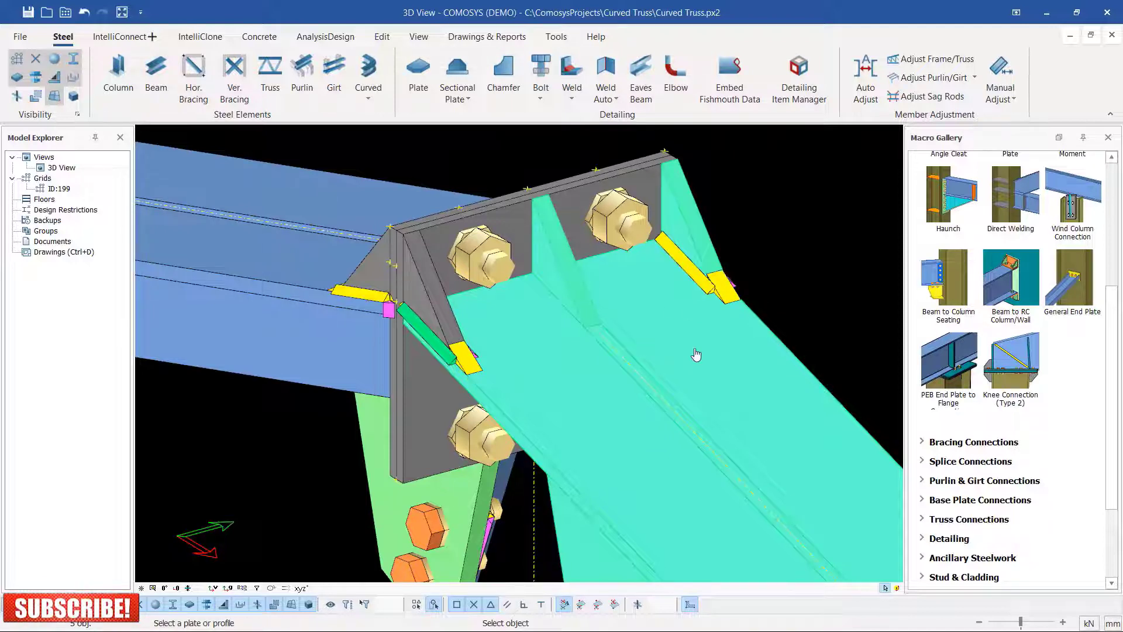
left_click(520, 228)
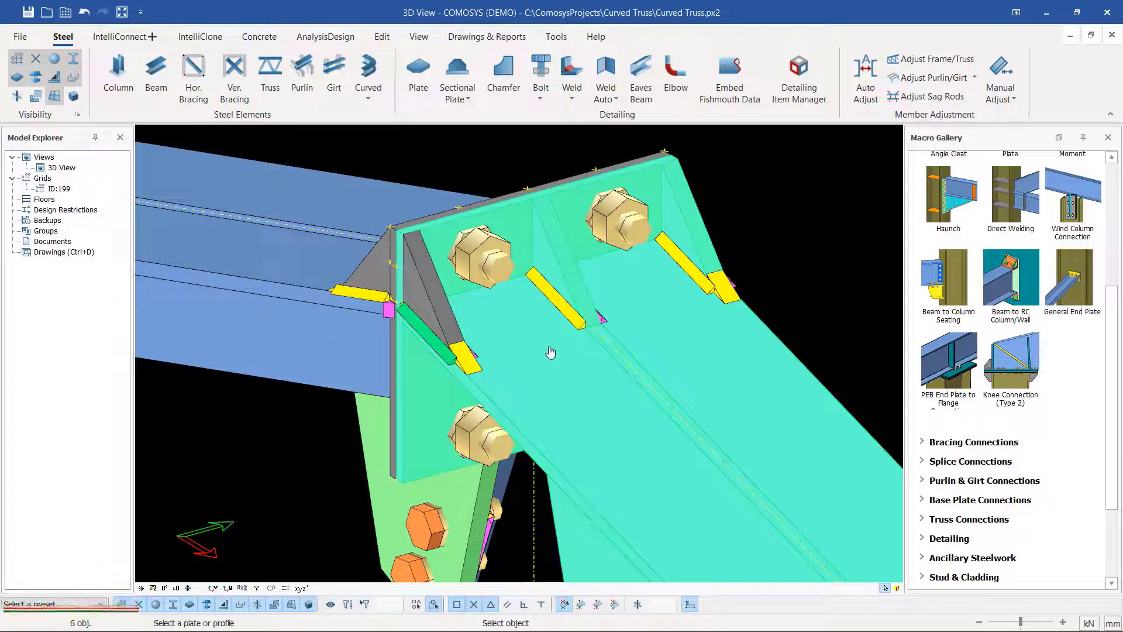
key("Escape")
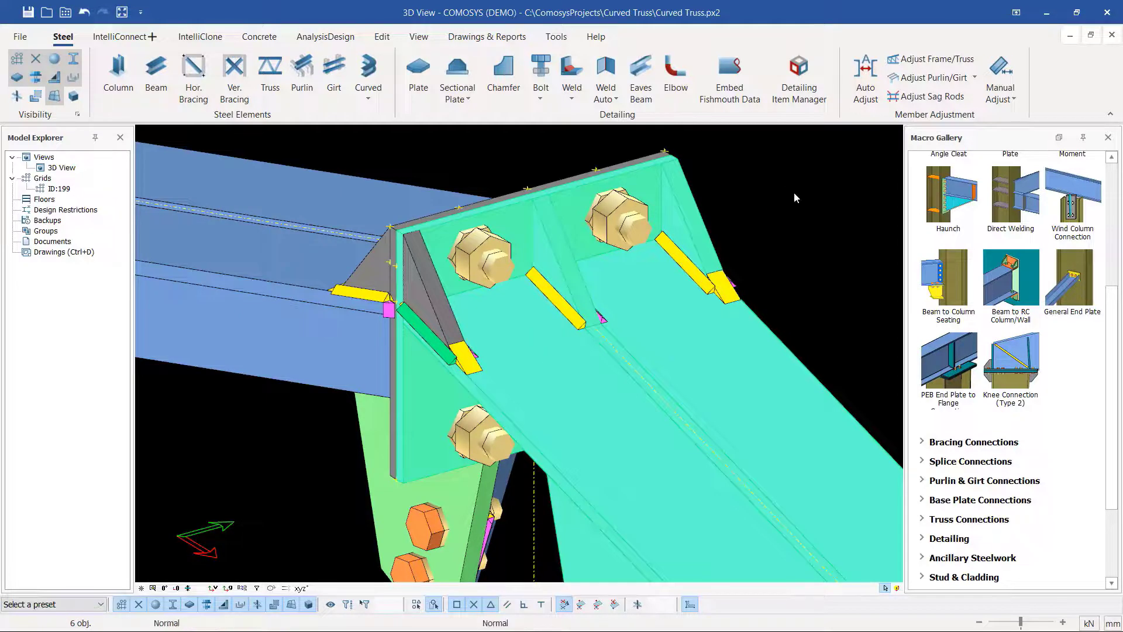
Check which parts are joined to the end plate on the mirrored side using Select Assembly, and clear the selection.
left_click(750, 184)
scroll(527, 244, "down", 5)
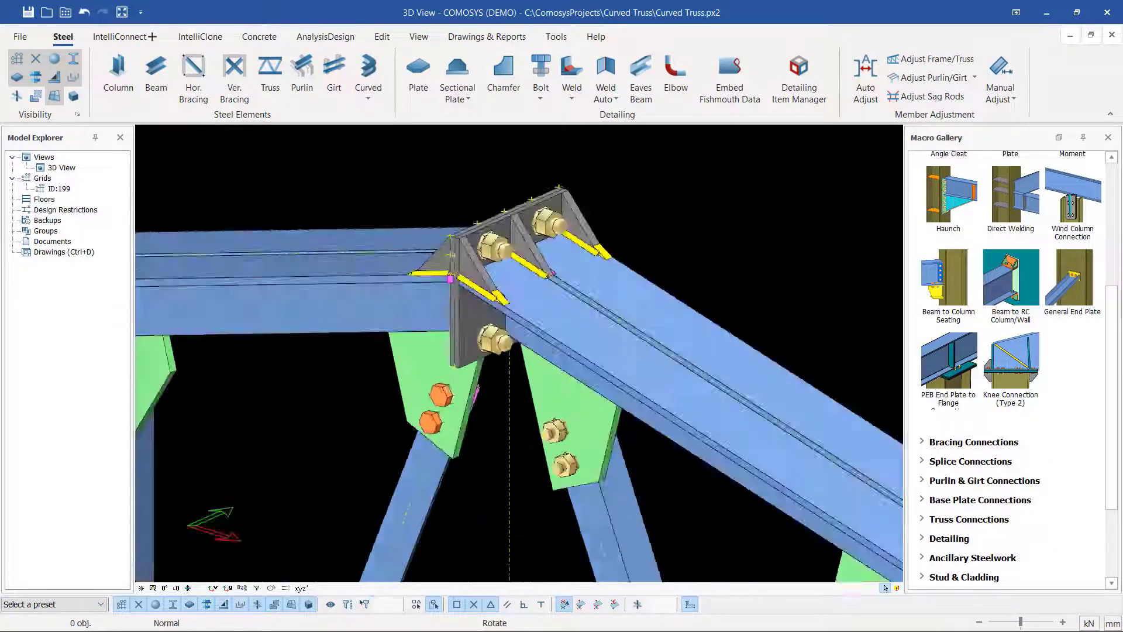
middle_click_drag(432, 235, 579, 237)
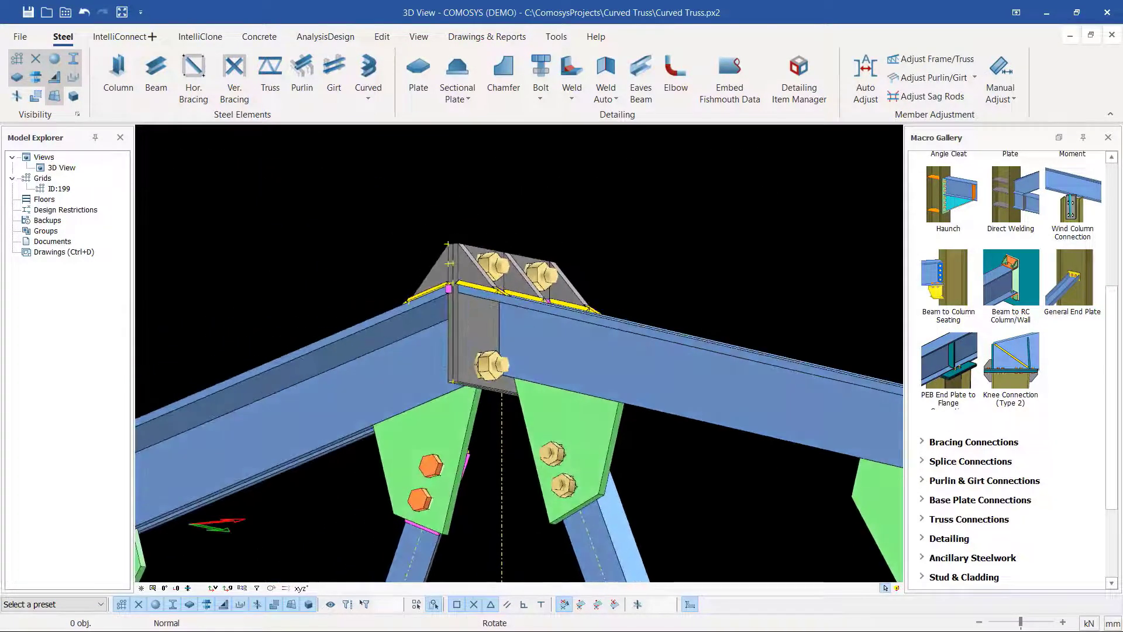
scroll(486, 320, "up", 2)
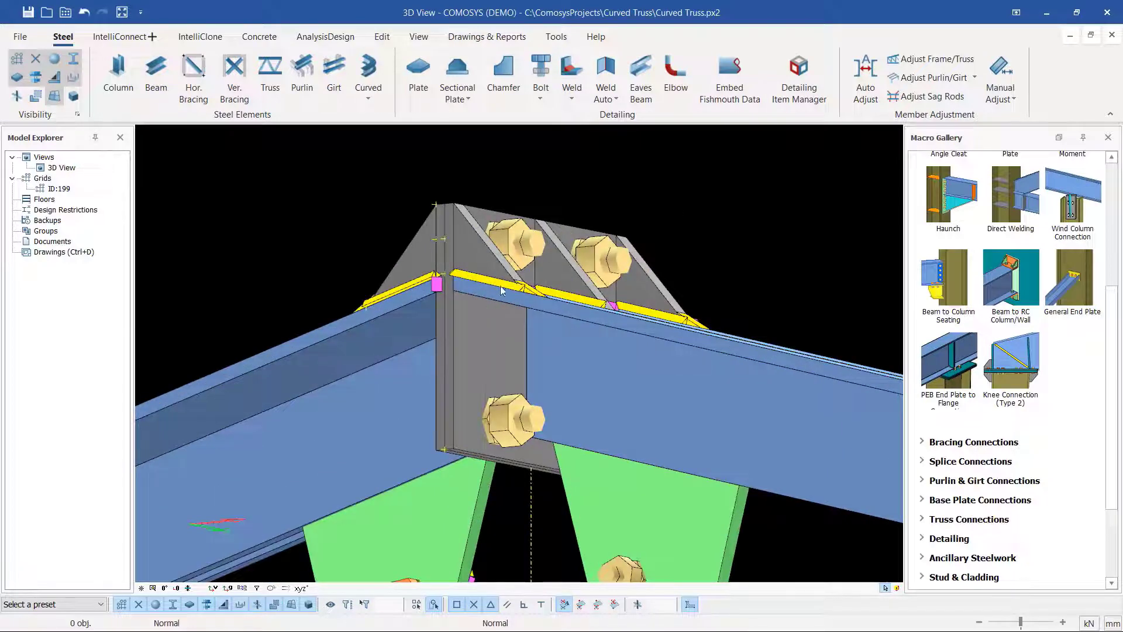
scroll(502, 290, "down", 2)
left_click(496, 314)
right_click(497, 315)
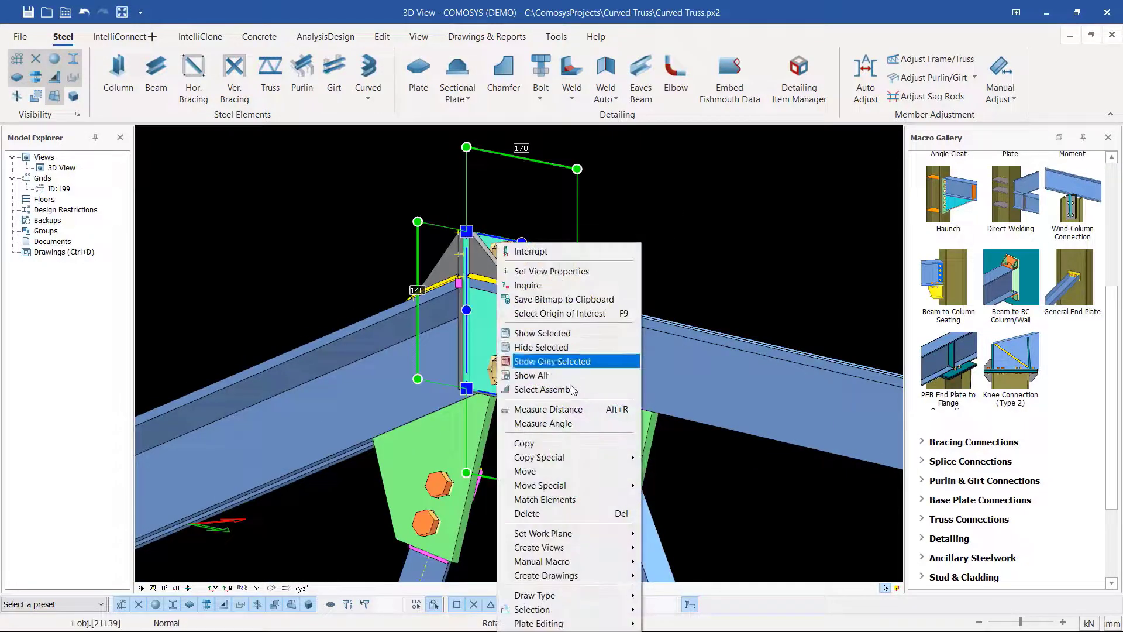
left_click(570, 389)
left_click(647, 277)
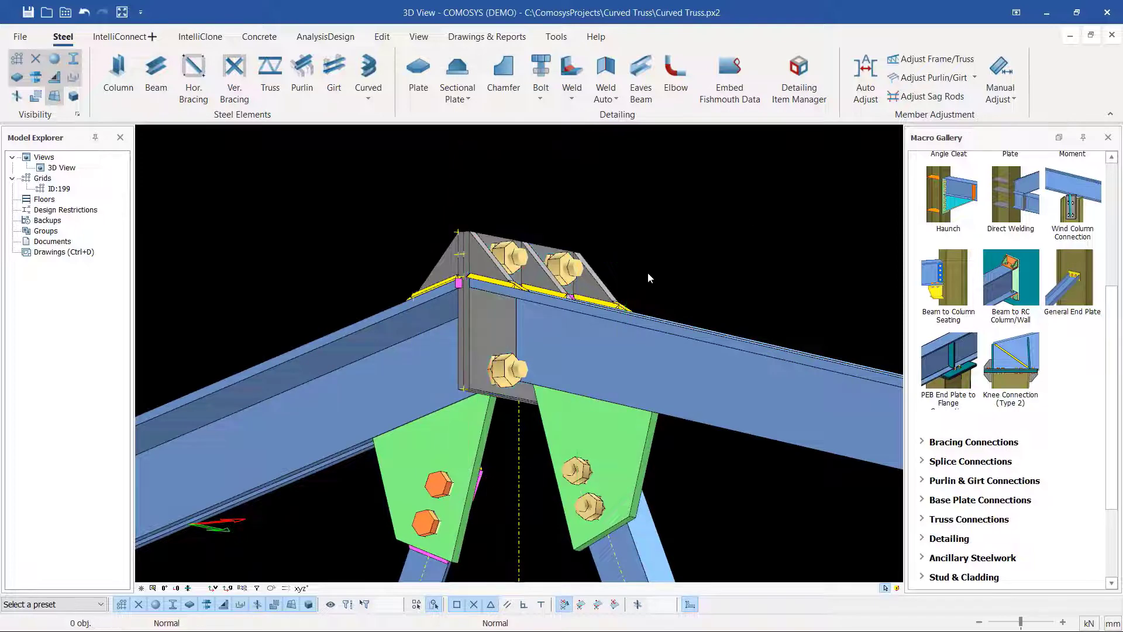
Check the assembly of the nearest mirrored stiffener with Select Assembly, inspect the highlighted parts and clear the selection.
scroll(501, 271, "up", 2)
left_click(475, 245)
right_click(475, 246)
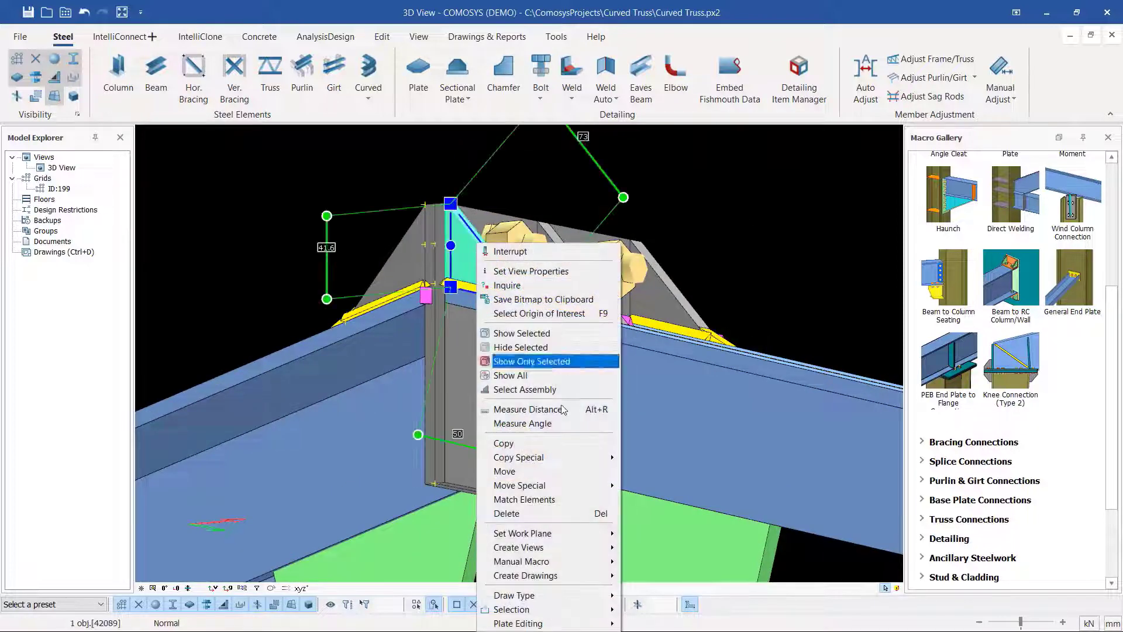
left_click(537, 389)
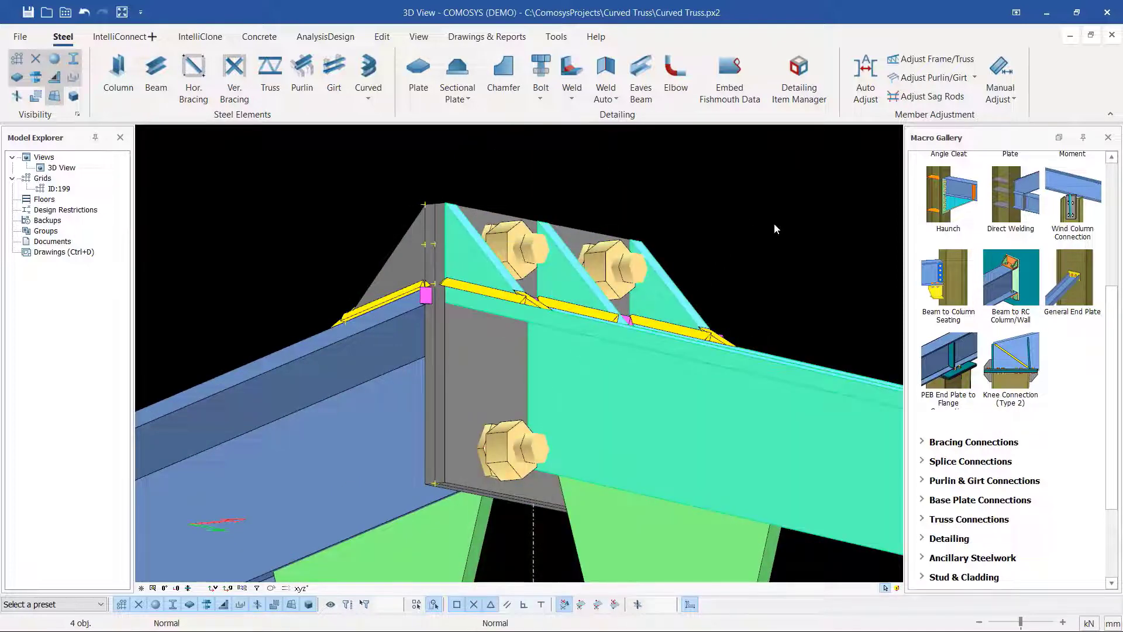
scroll(529, 308, "down", 3)
mouse_move(543, 301)
middle_mouse_down()
mouse_move(468, 345)
mouse_move(514, 313)
mouse_move(538, 312)
middle_mouse_up()
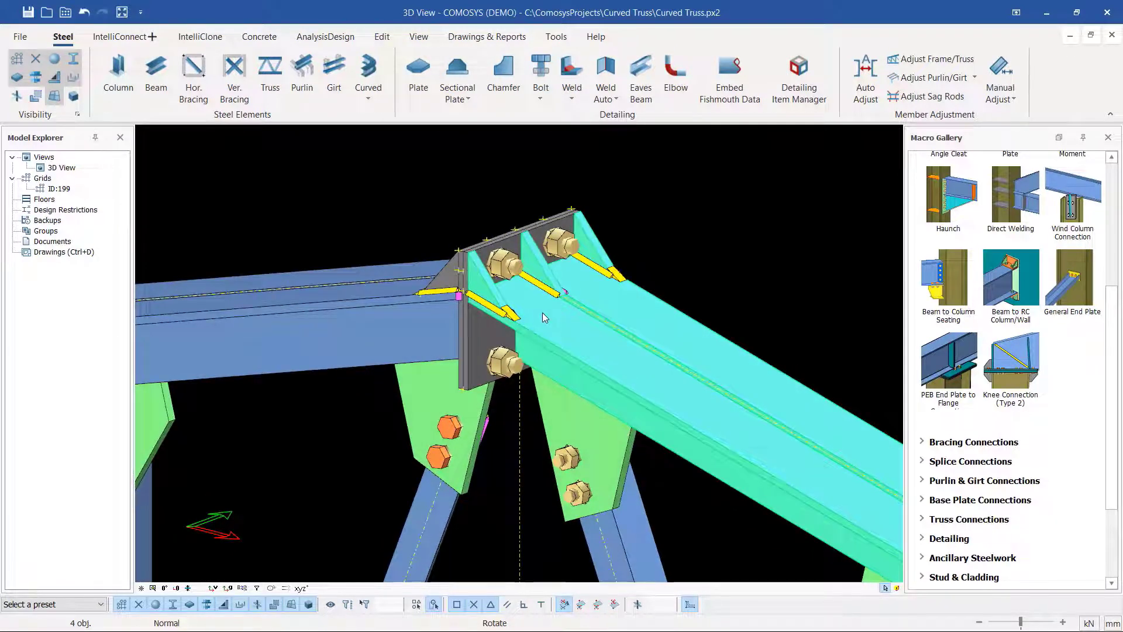
left_click(678, 233)
Try to weld the mirrored-side end plate to its adjoining top chord with Automatic Two-Object Welding.
scroll(519, 272, "up", 3)
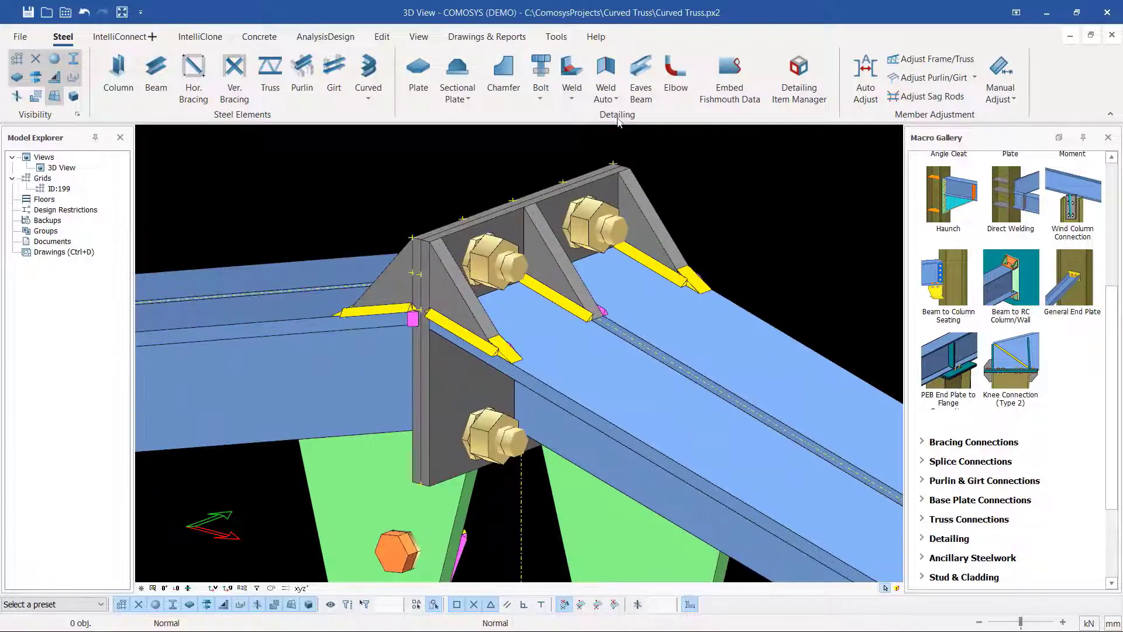
left_click(607, 94)
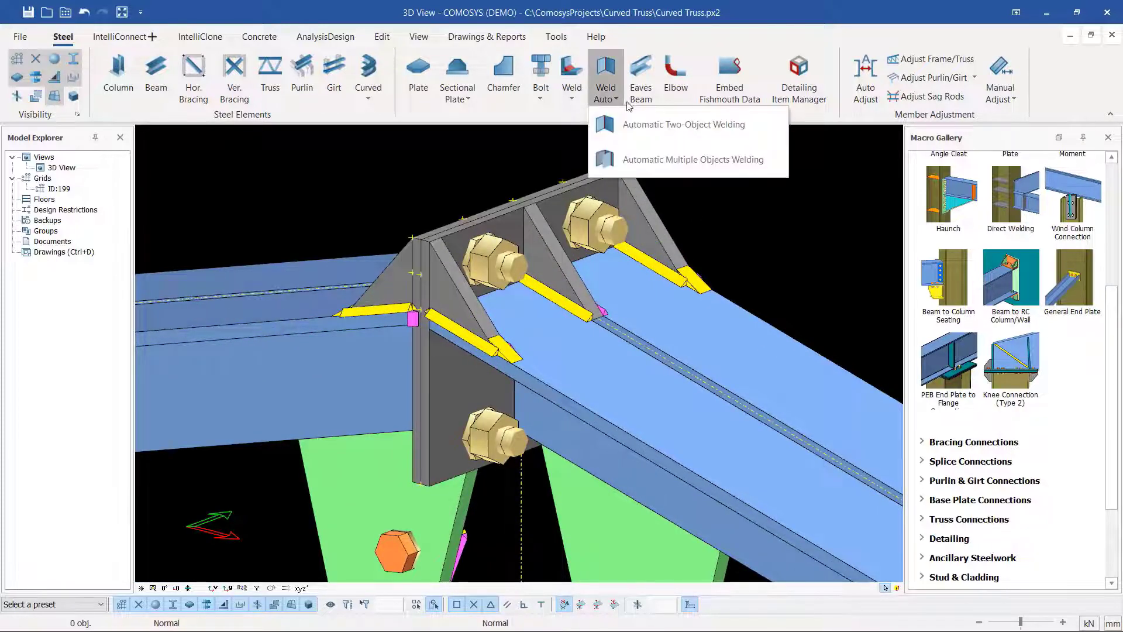
left_click(648, 127)
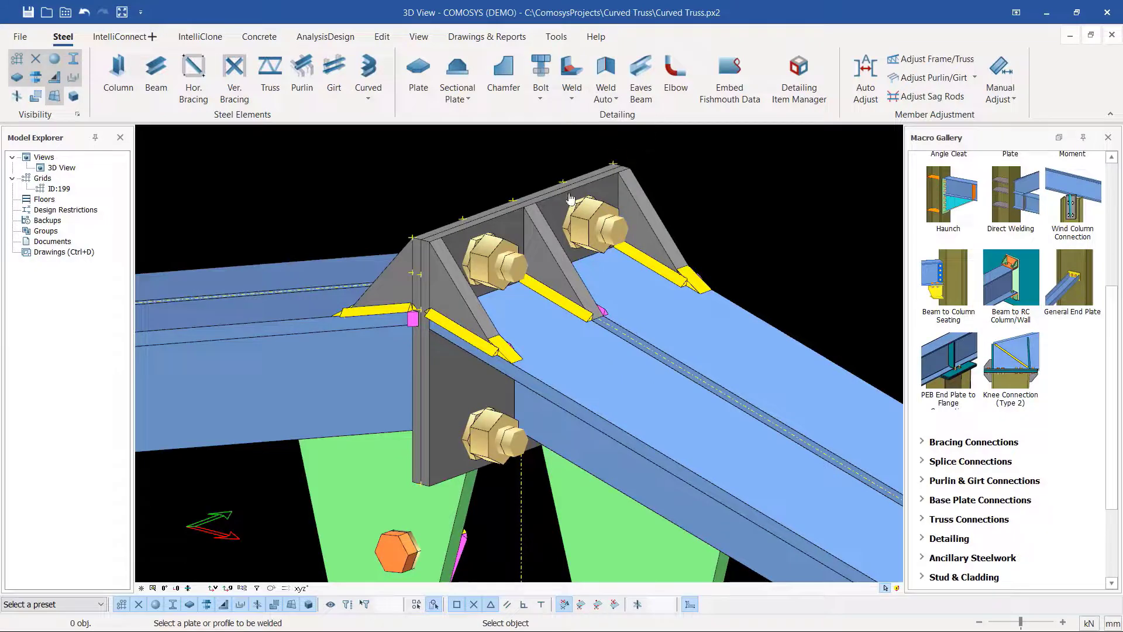
left_click(445, 376)
left_click(547, 355)
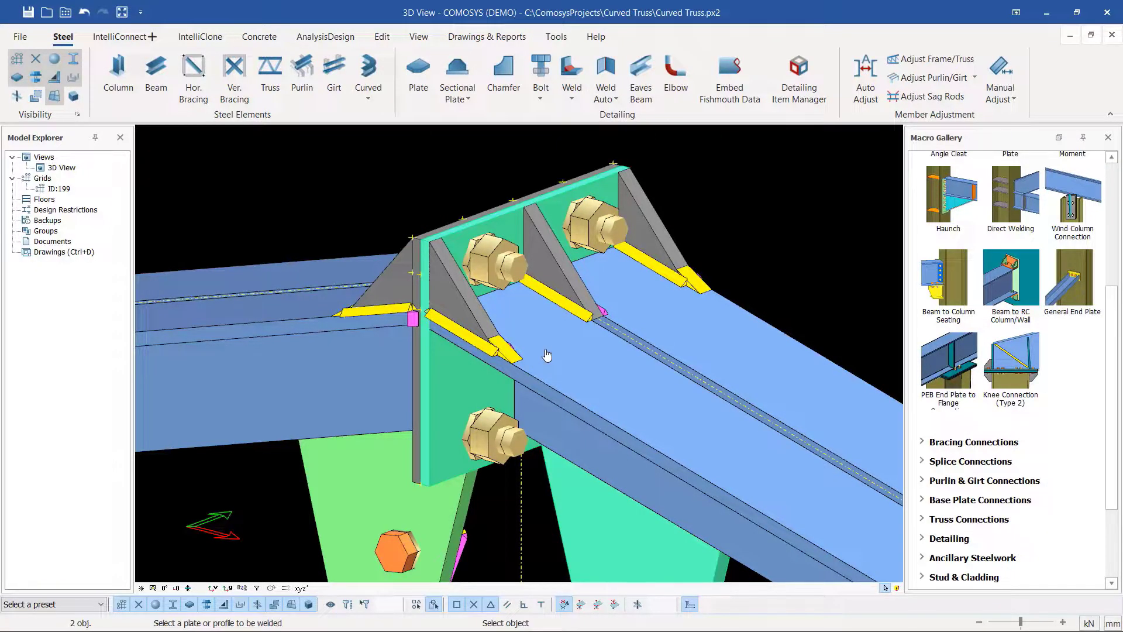
scroll(547, 355, "down", 2)
scroll(529, 336, "down", 1)
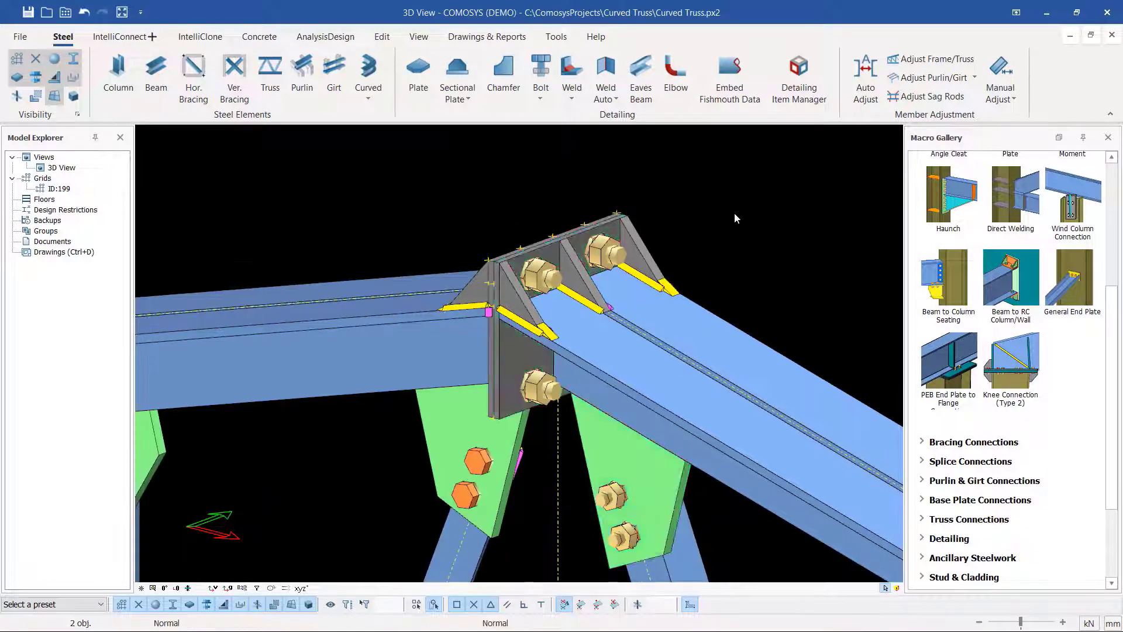
scroll(529, 335, "up", 1)
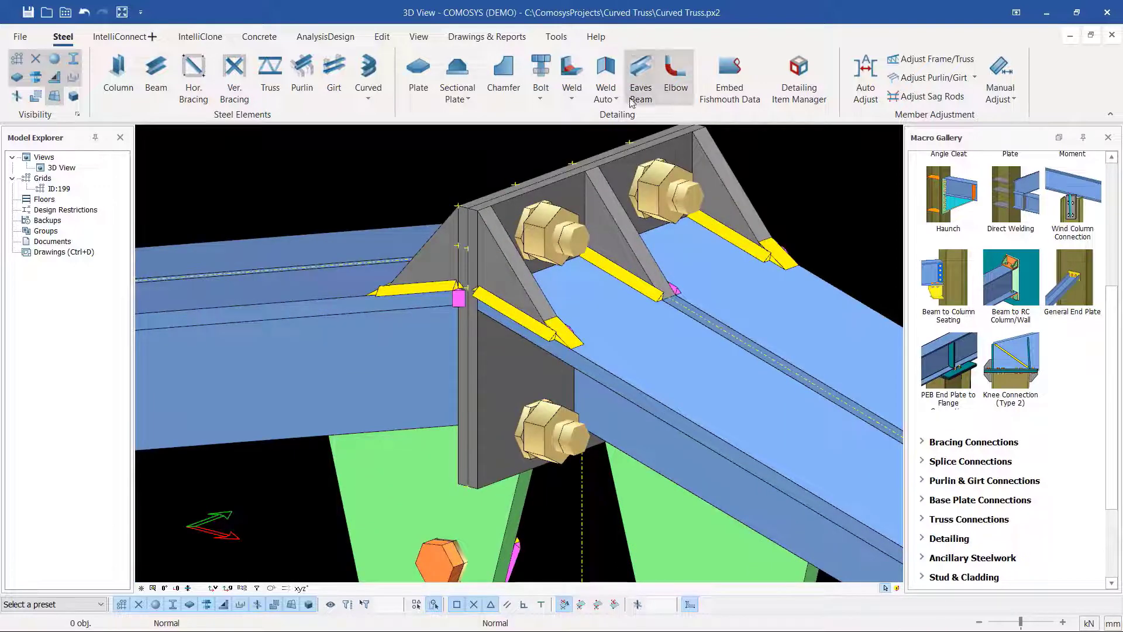
left_click(606, 91)
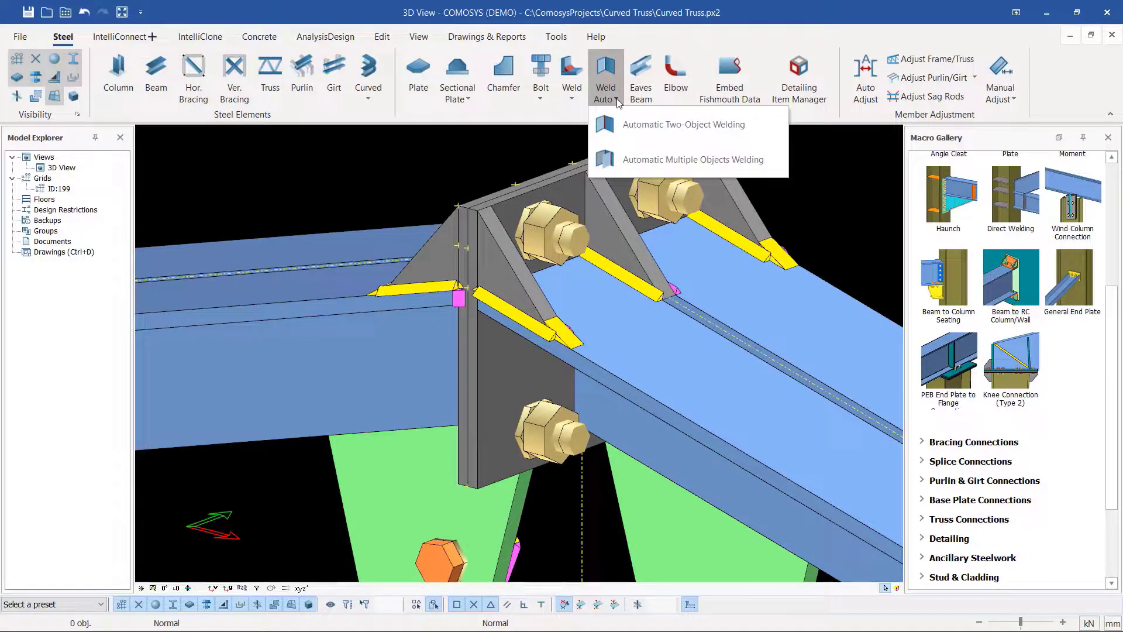
left_click(637, 130)
left_click(644, 334)
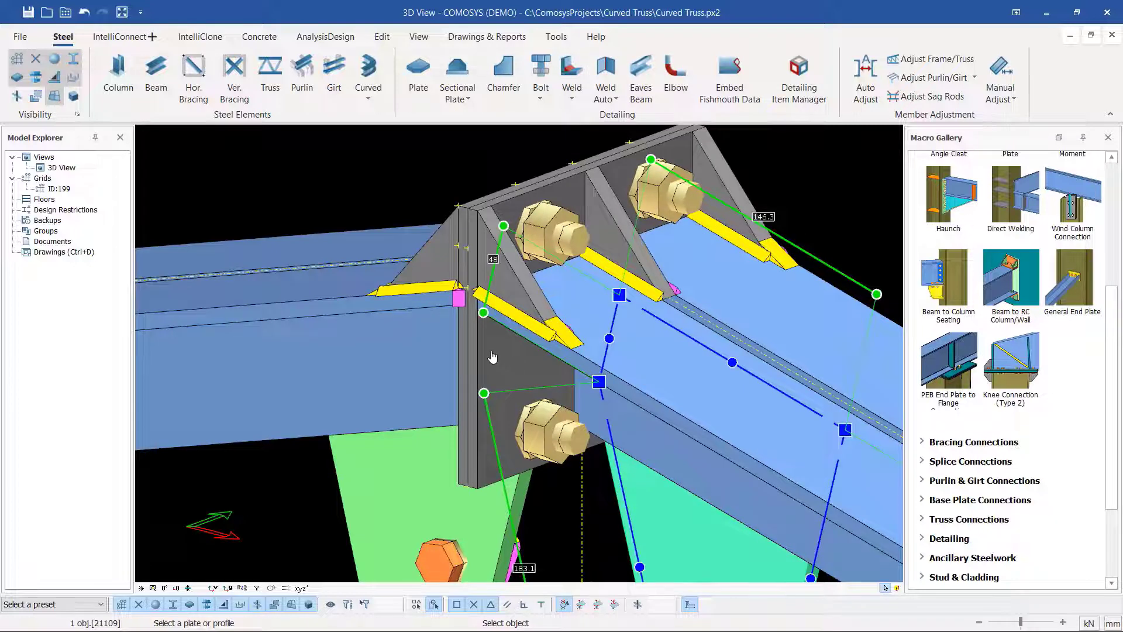
key("Escape")
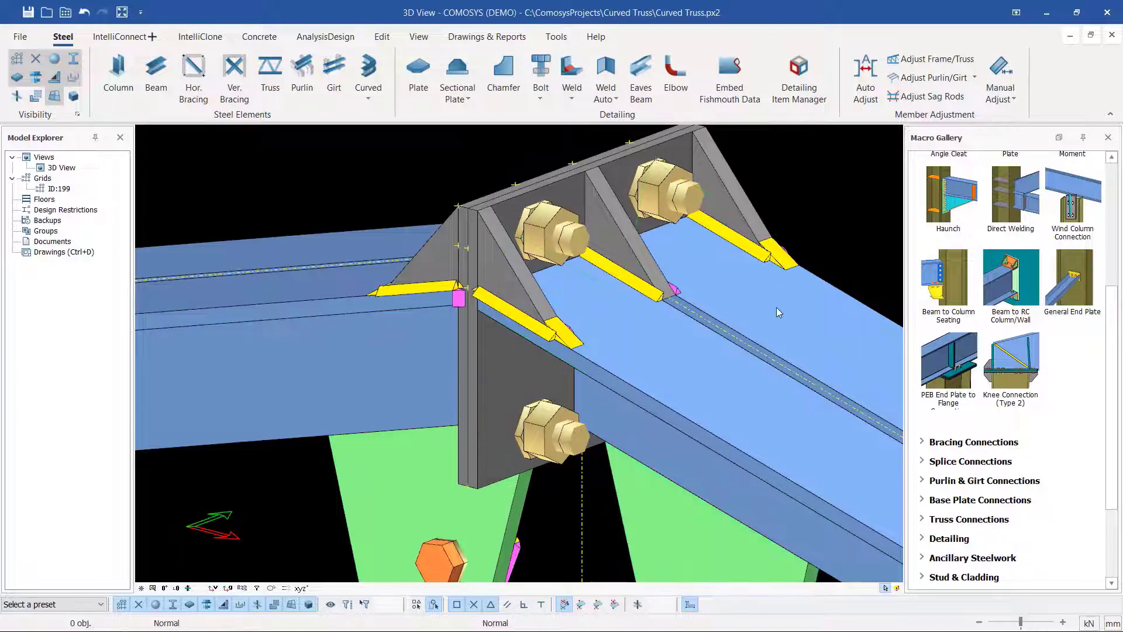
left_click(606, 91)
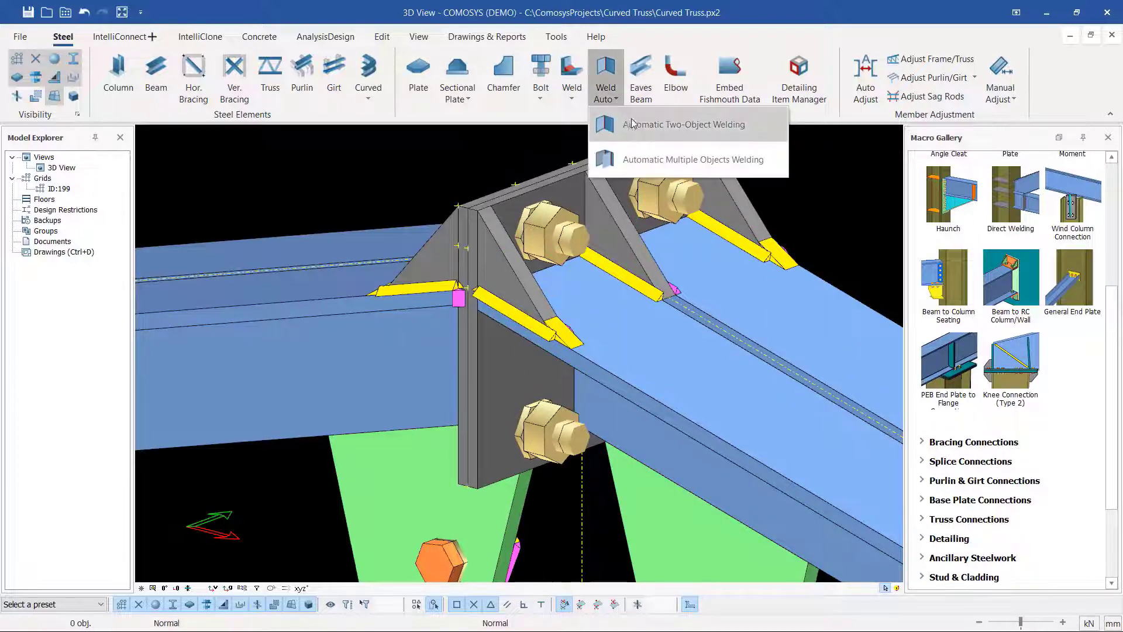
left_click(636, 130)
left_click(815, 442)
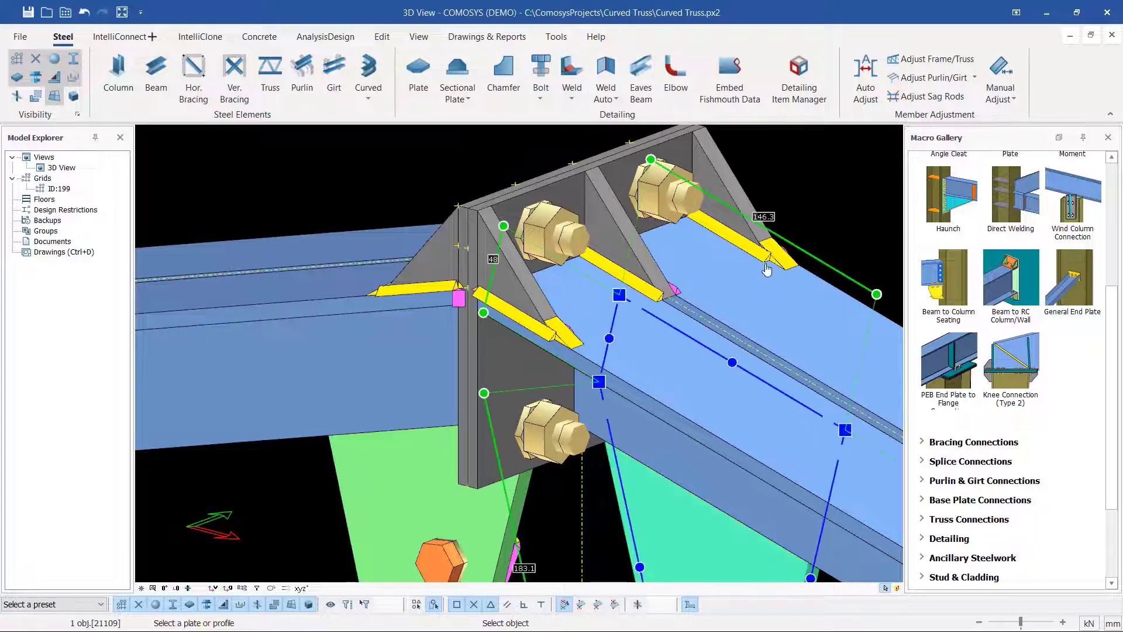
key("Escape")
scroll(352, 225, "down", 3)
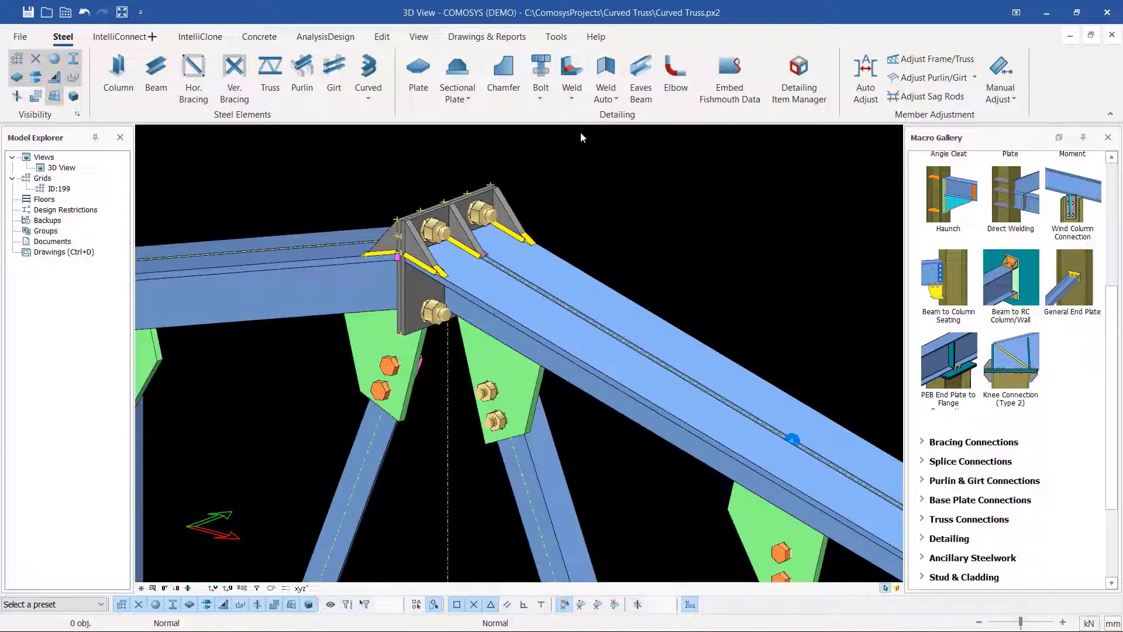
Weld the mirrored-side top chord to its end plate with Automatic Two-Object Welding and end the command.
left_click(610, 103)
left_click(603, 130)
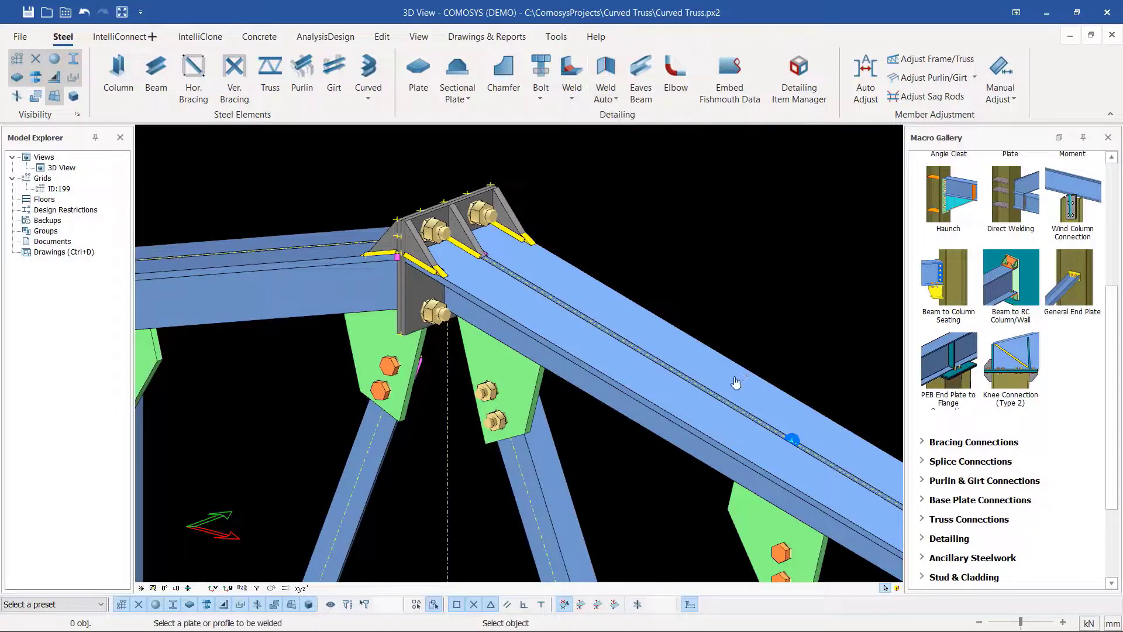
left_click(735, 381)
scroll(423, 287, "up", 3)
left_click(408, 299)
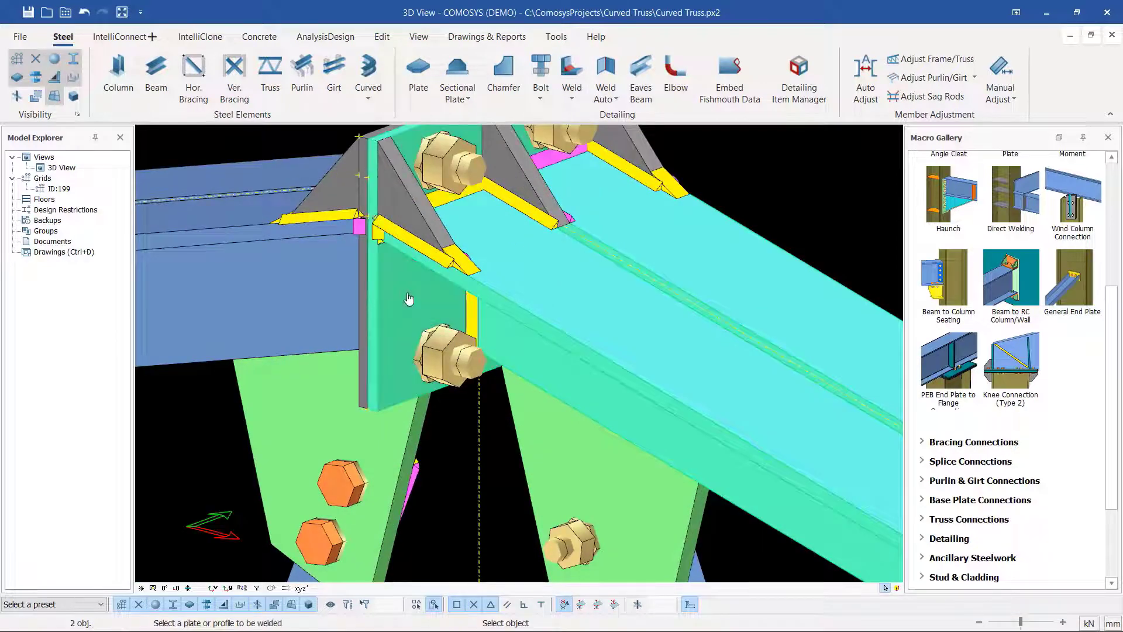
scroll(436, 307, "down", 3)
right_click(707, 208)
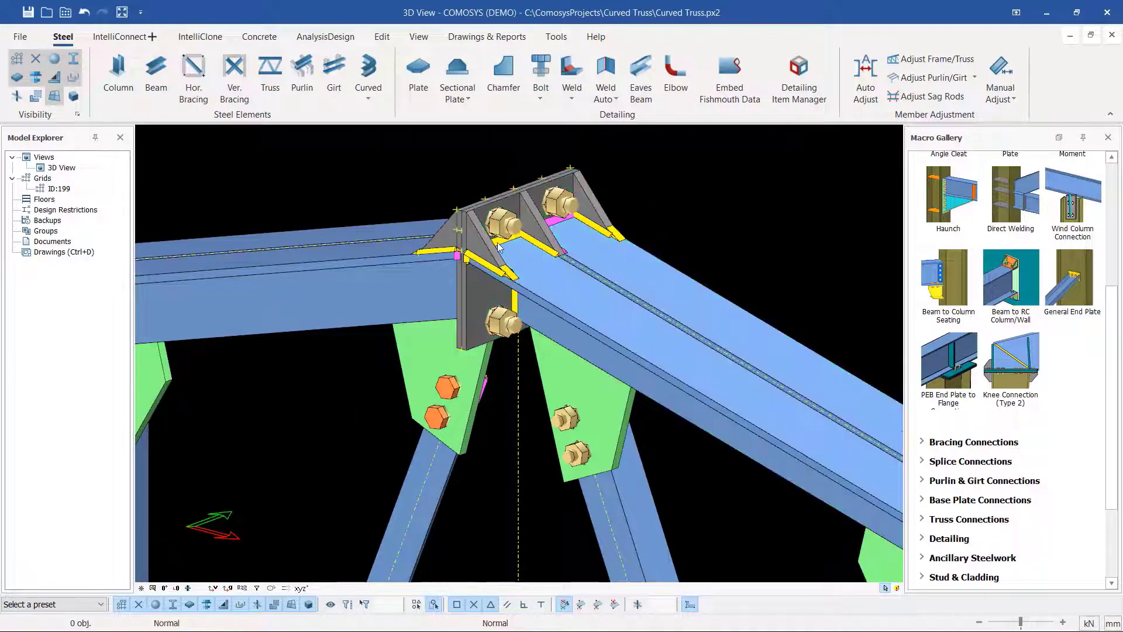
Check the assembly of the middle mirrored stiffener with Select Assembly, inspect the highlighted parts and welds, and clear the selection.
scroll(514, 257, "up", 4)
scroll(550, 269, "down", 3)
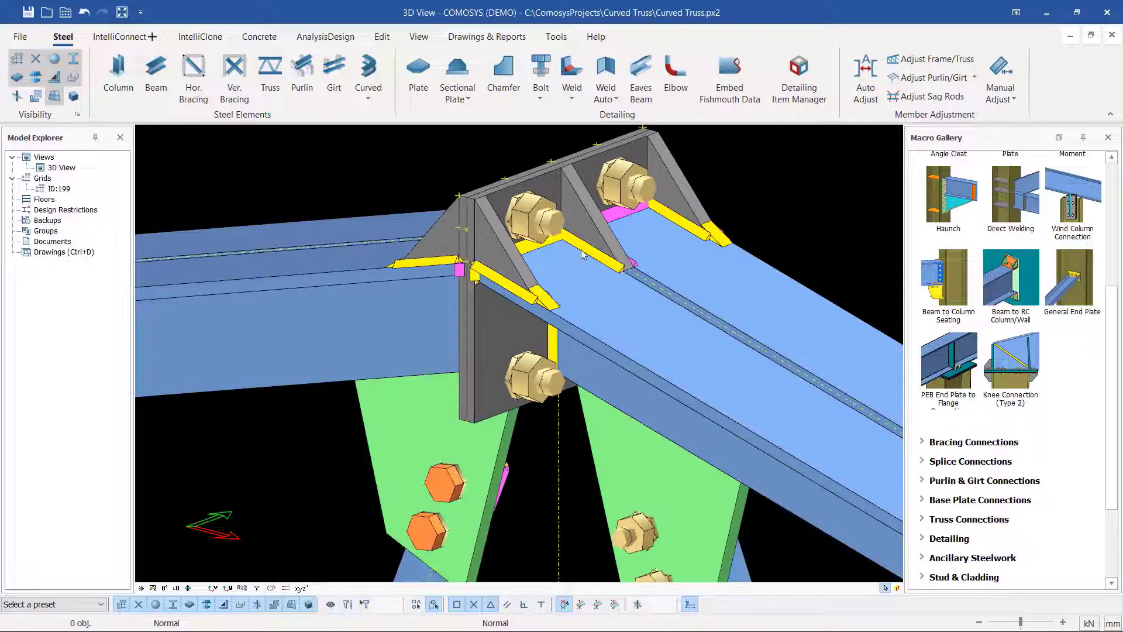
scroll(588, 200, "up", 2)
left_click(588, 200)
right_click(589, 201)
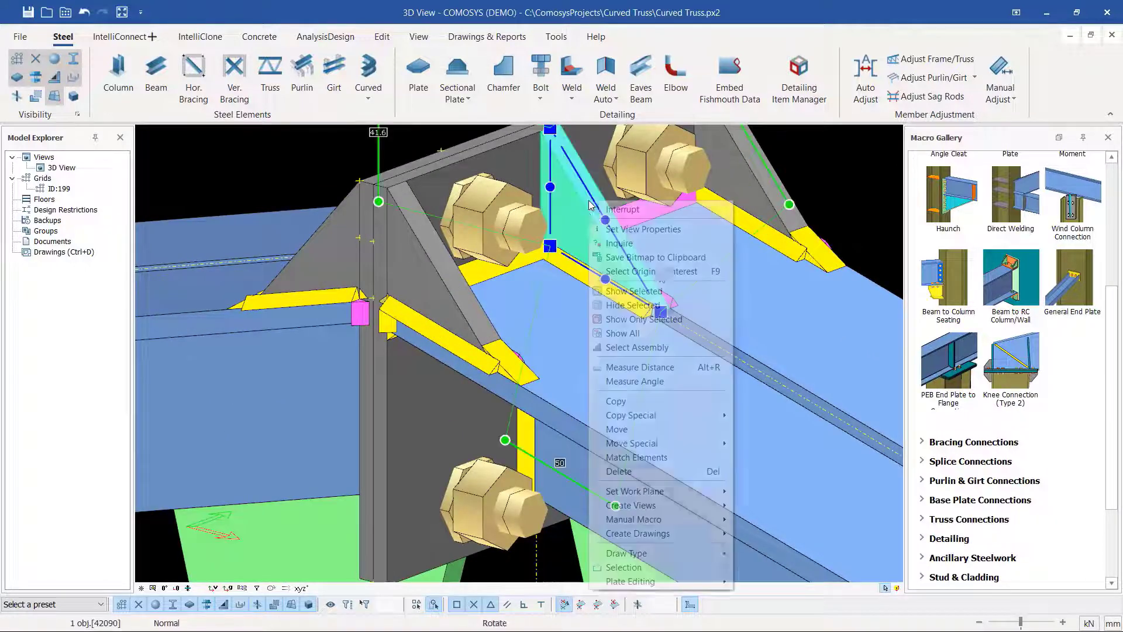
left_click(655, 347)
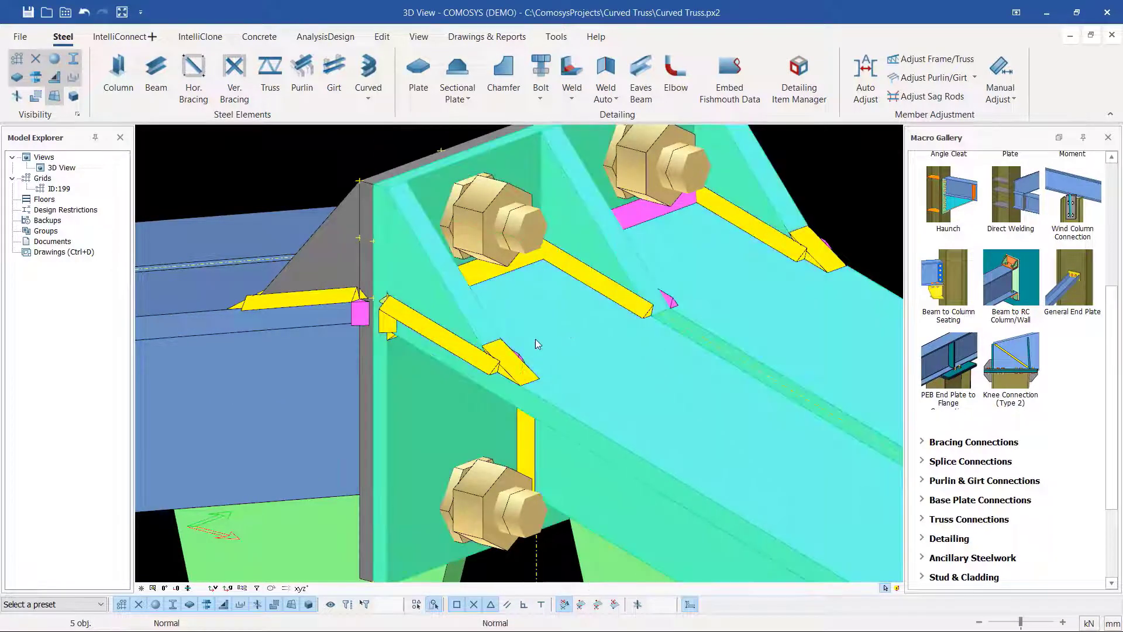
scroll(621, 264, "down", 2)
middle_click_drag(565, 286, 575, 313)
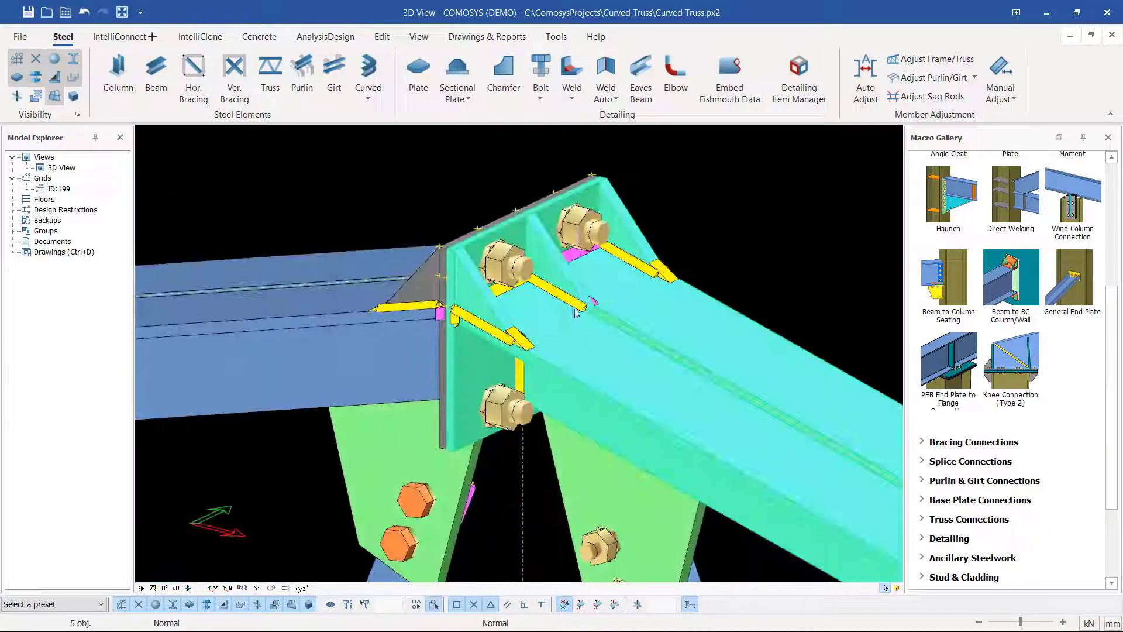
scroll(464, 266, "up", 2)
scroll(436, 271, "down", 1)
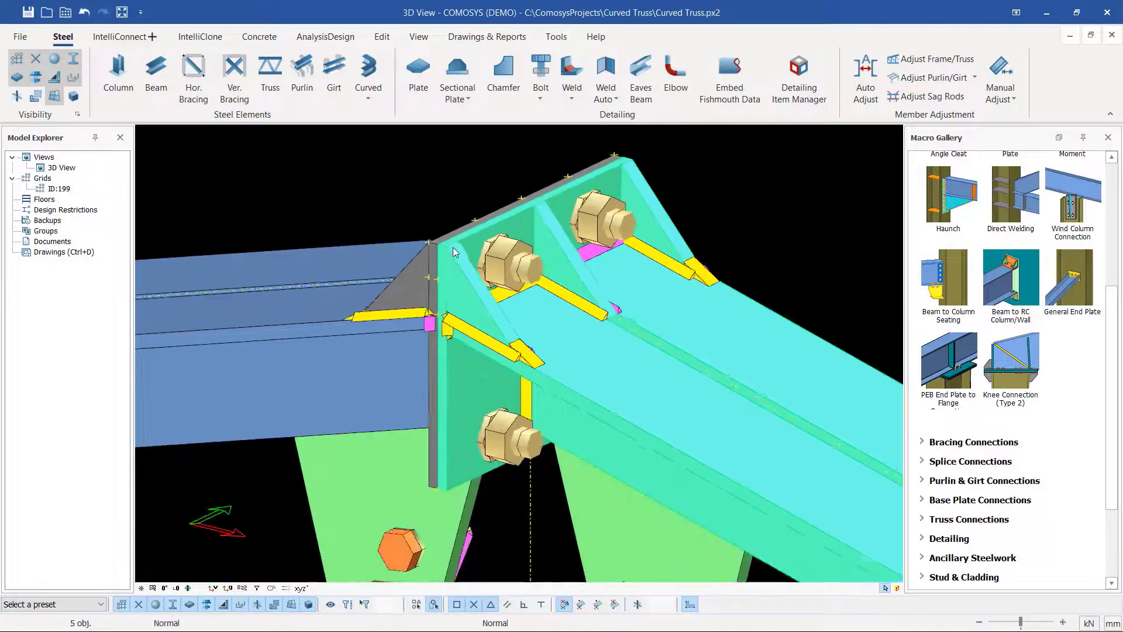
scroll(625, 276, "down", 2)
key("Escape")
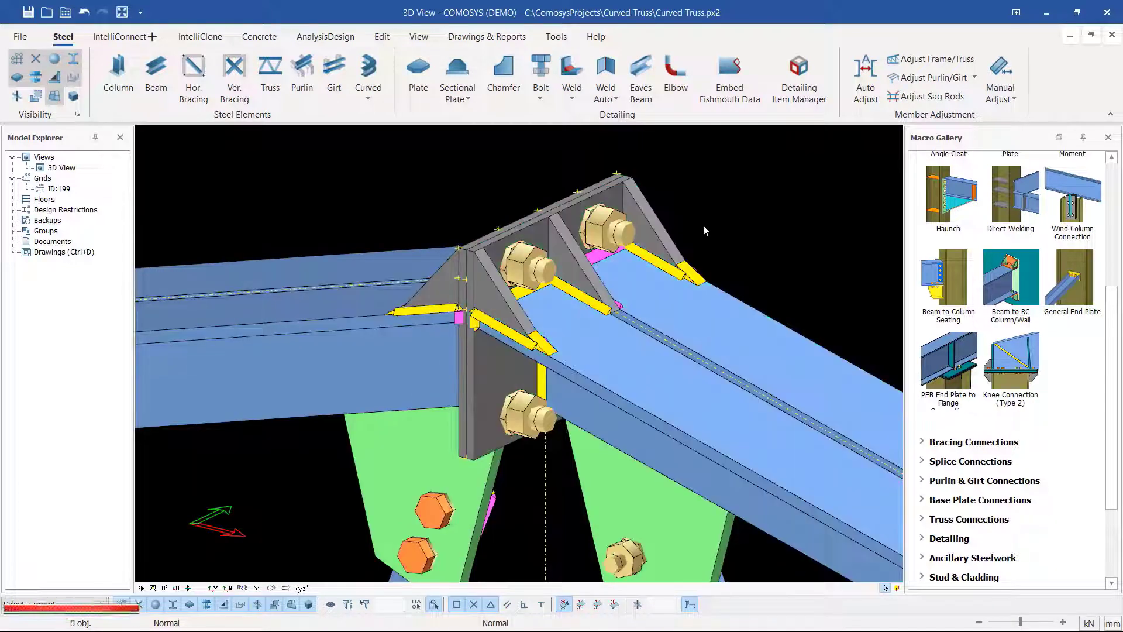
middle_click_drag(625, 277, 660, 193)
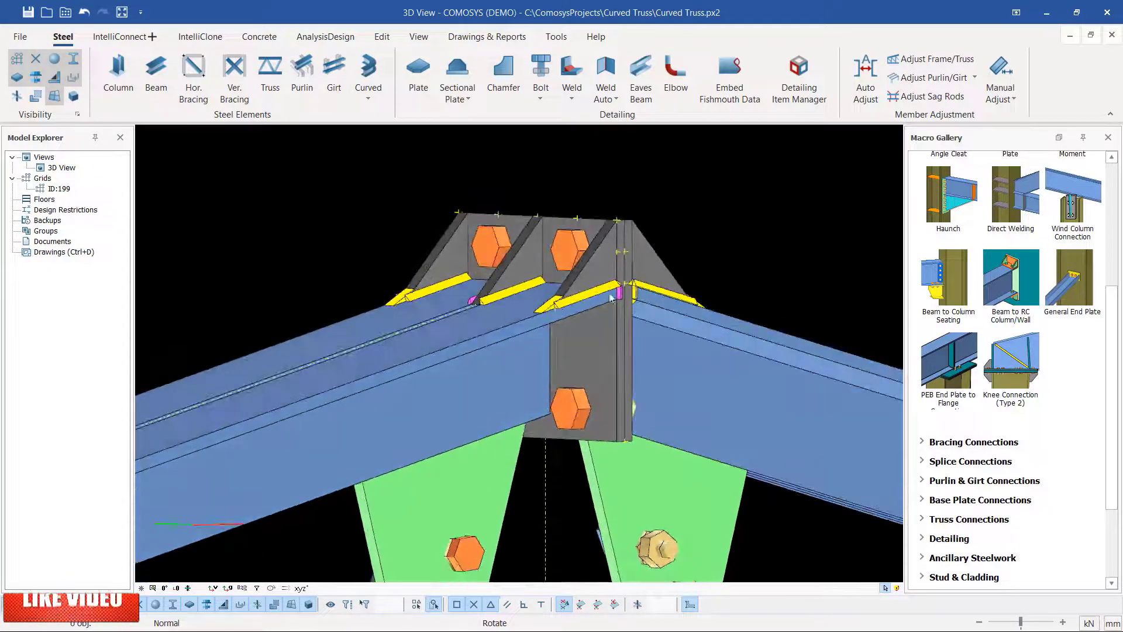
left_click(611, 98)
left_click(644, 125)
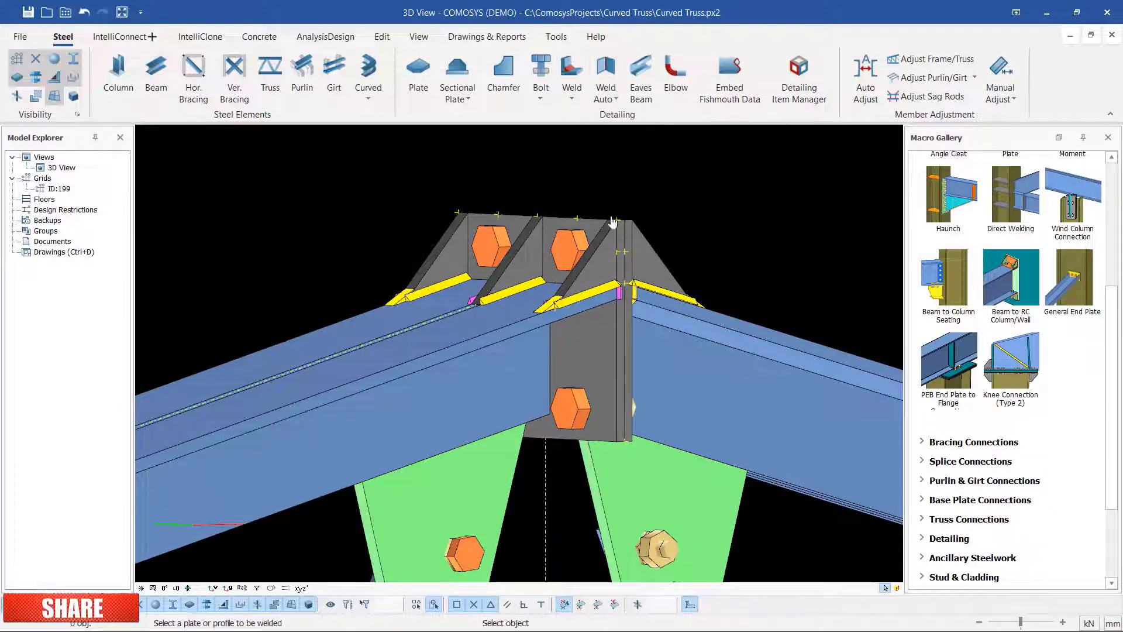
left_click(449, 389)
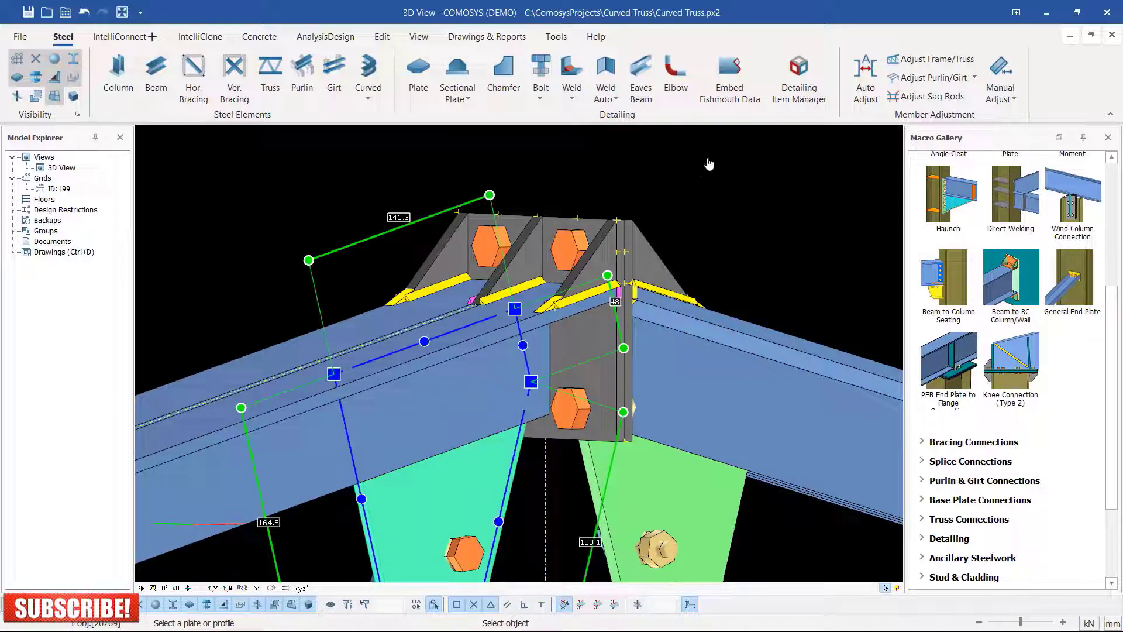
key("Escape")
Weld the original-side top chord to its end plate with Automatic Two-Object Welding and end the command.
scroll(655, 222, "down", 5)
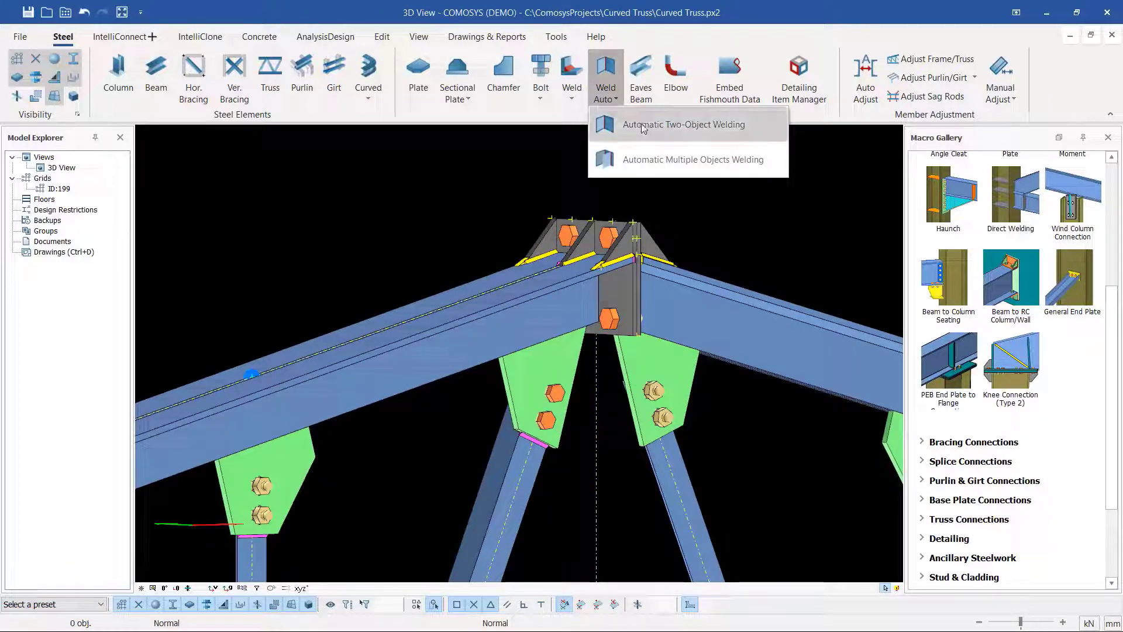
left_click(655, 124)
left_click(380, 379)
scroll(688, 307, "up", 5)
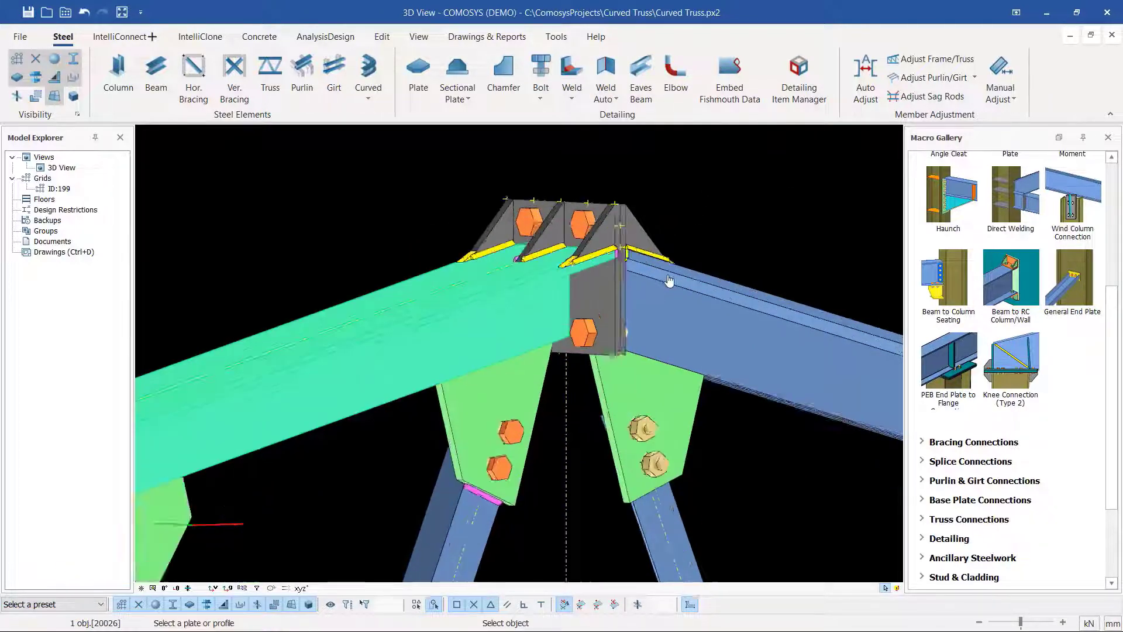
left_click(564, 301)
left_click(664, 252)
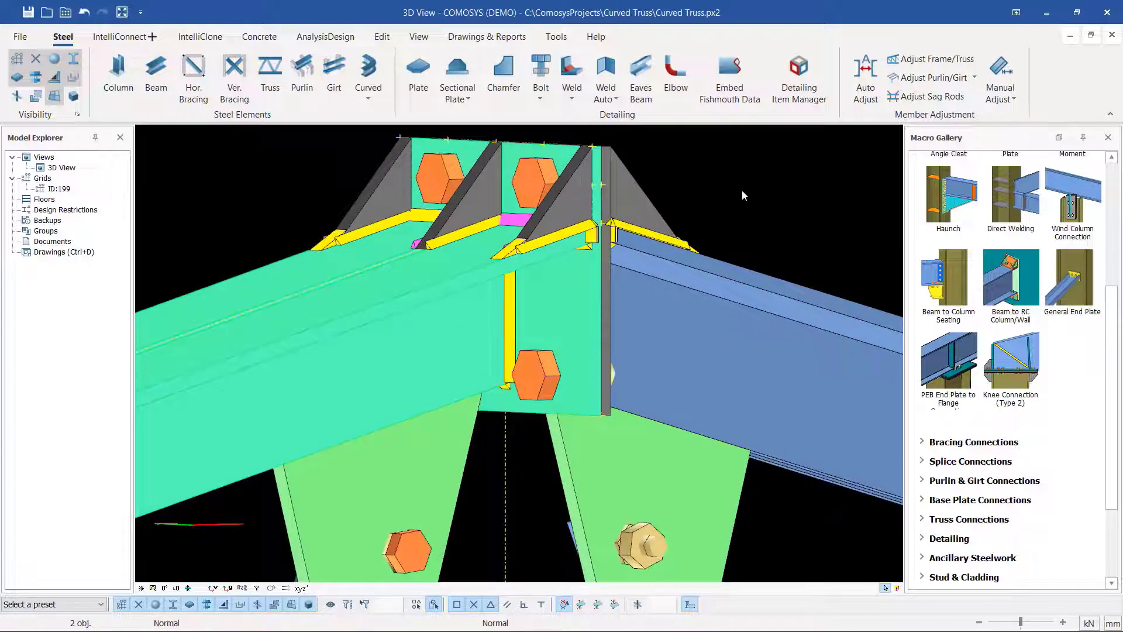
scroll(594, 260, "down", 3)
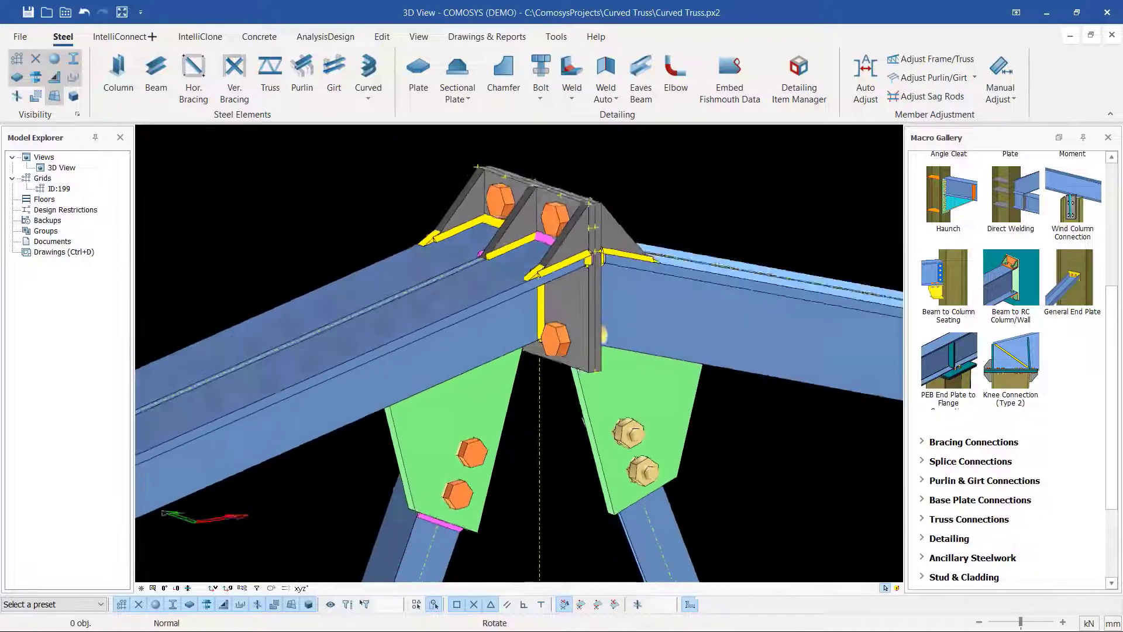
Check the assembly of the nearest original-side stiffener with Select Assembly and clear the selection.
left_click(567, 248)
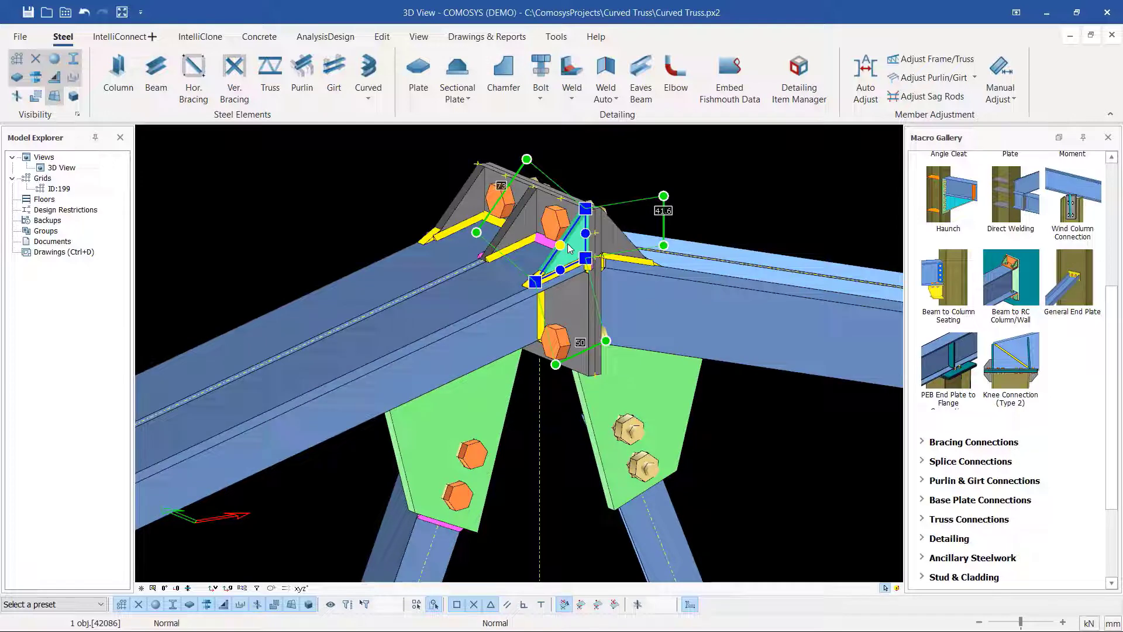
right_click(567, 248)
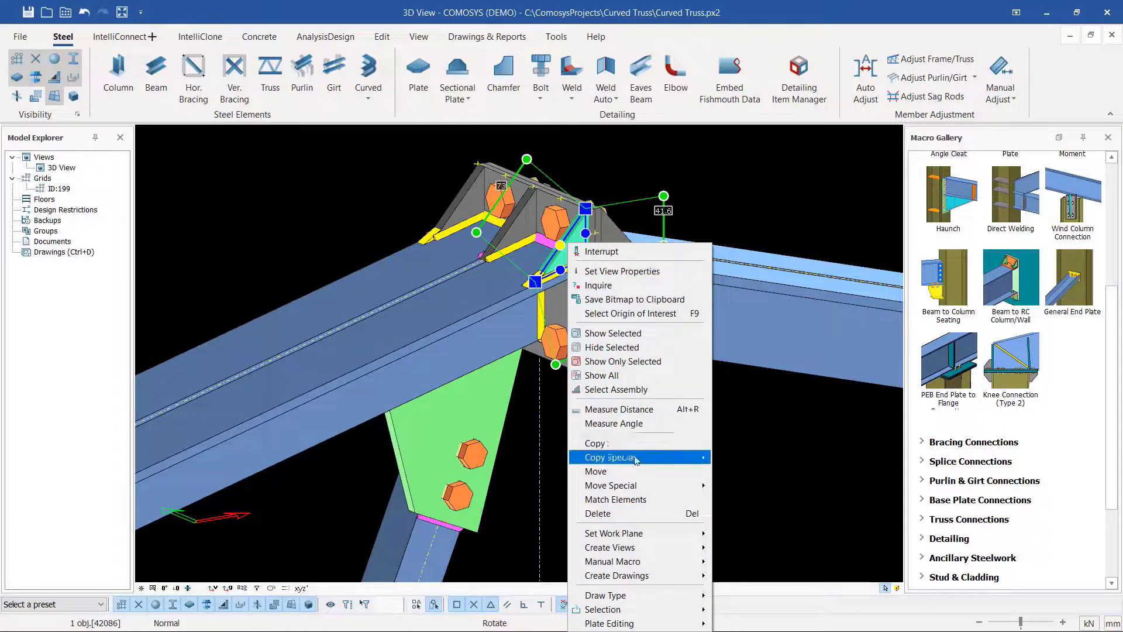
left_click(616, 389)
key("Escape")
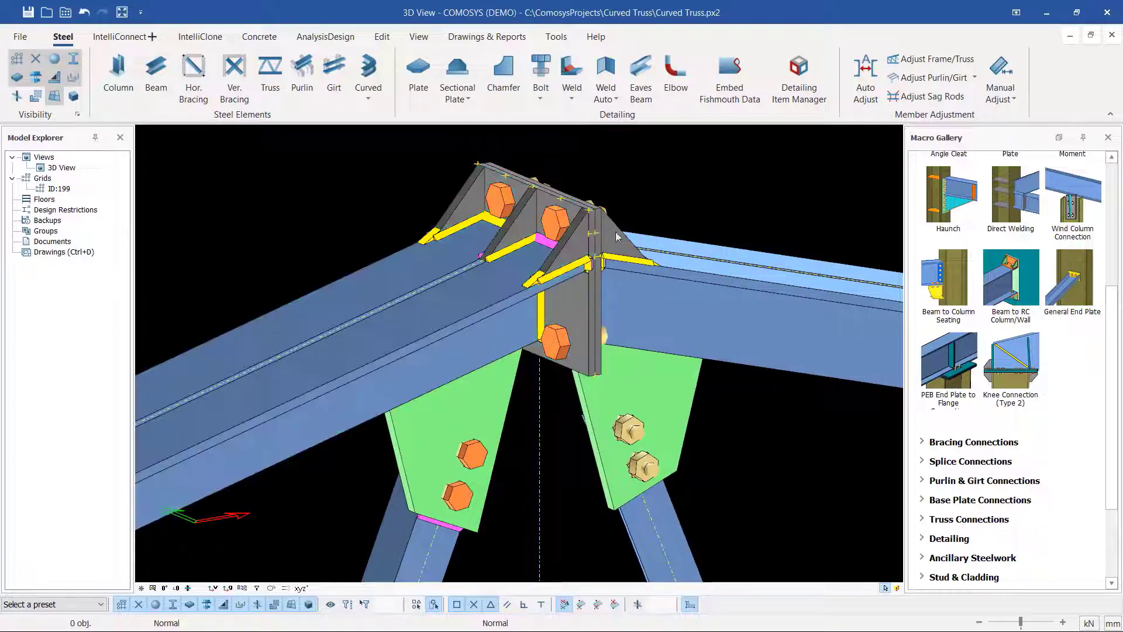
Isolate the nearest original-side stiffener's assembly using Select Assembly and Show Only Selected, and inspect its chord, end plate and stiffeners.
left_click(571, 260)
scroll(555, 255, "up", 2)
right_click(565, 244)
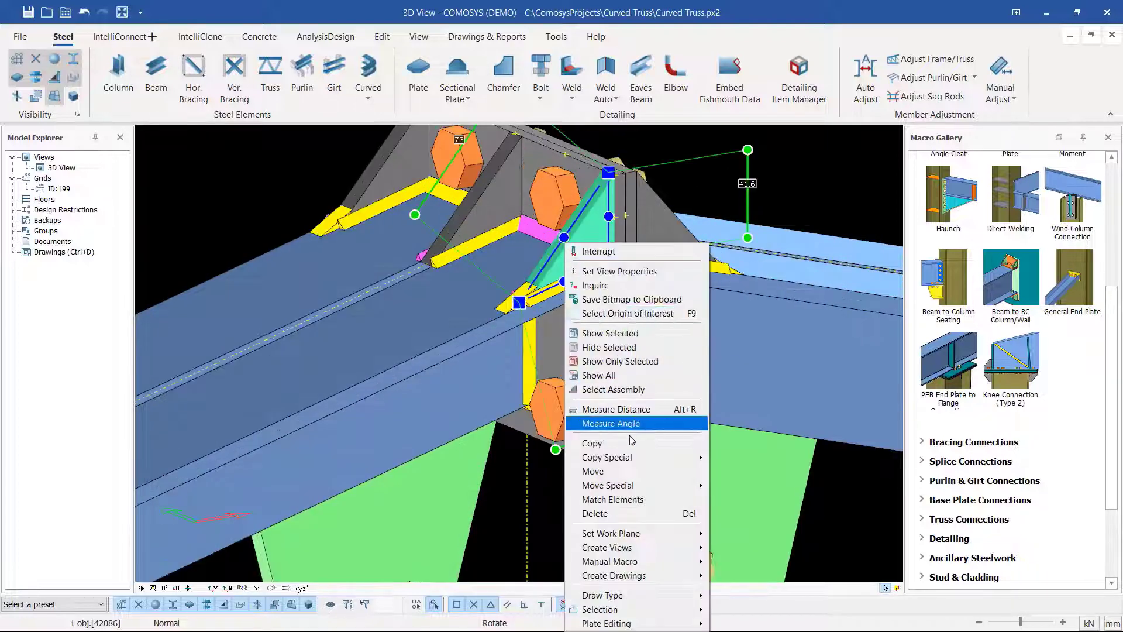
left_click(619, 389)
right_click(584, 202)
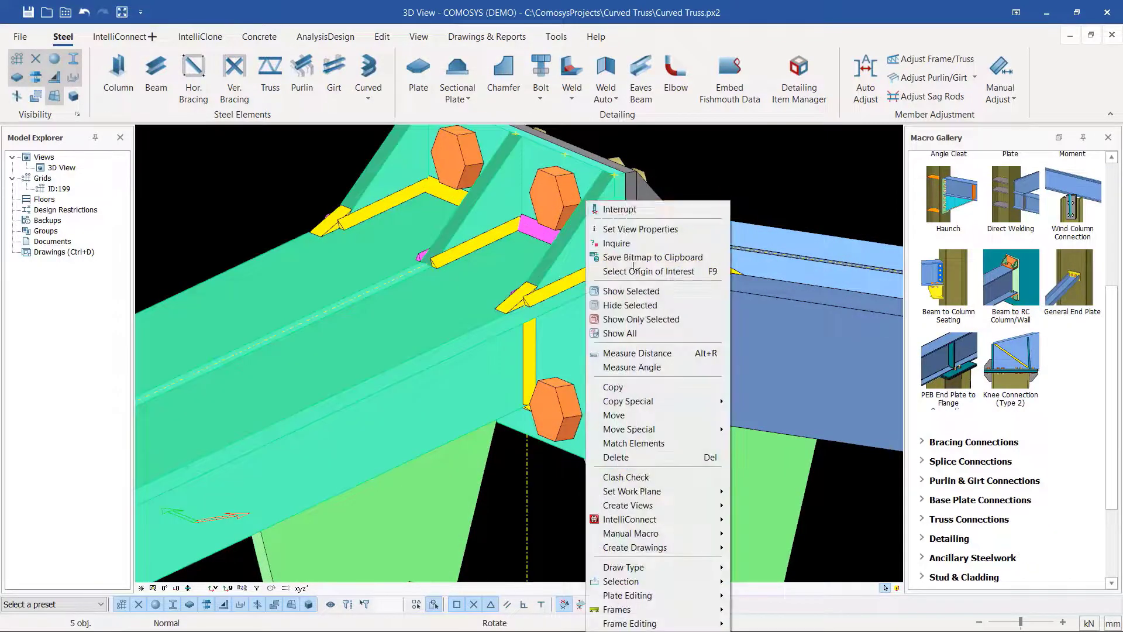
left_click(639, 313)
key("Escape")
scroll(644, 278, "down", 3)
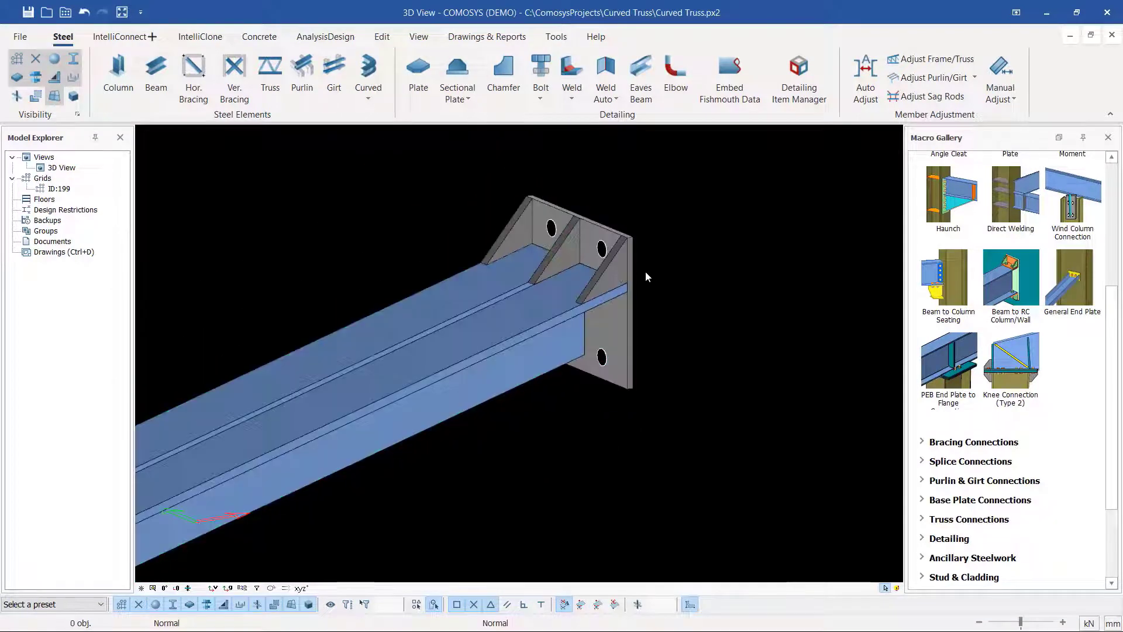
scroll(619, 272, "up", 3)
middle_click_drag(611, 275, 620, 310)
scroll(521, 233, "down", 3)
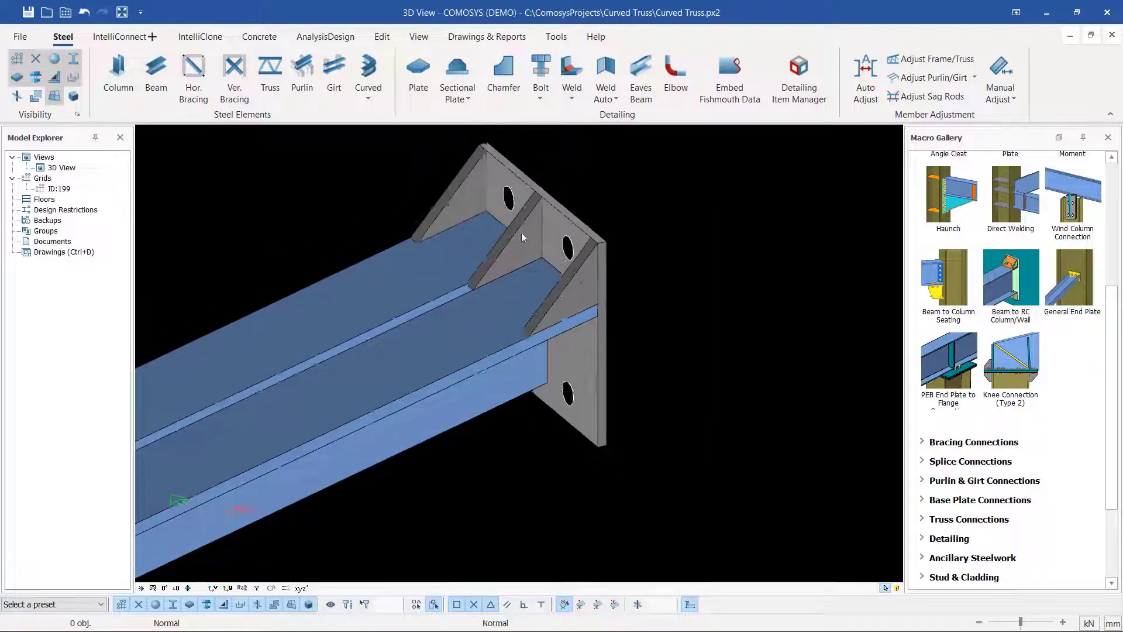
Restore the display of the whole model with Show All.
right_click(608, 199)
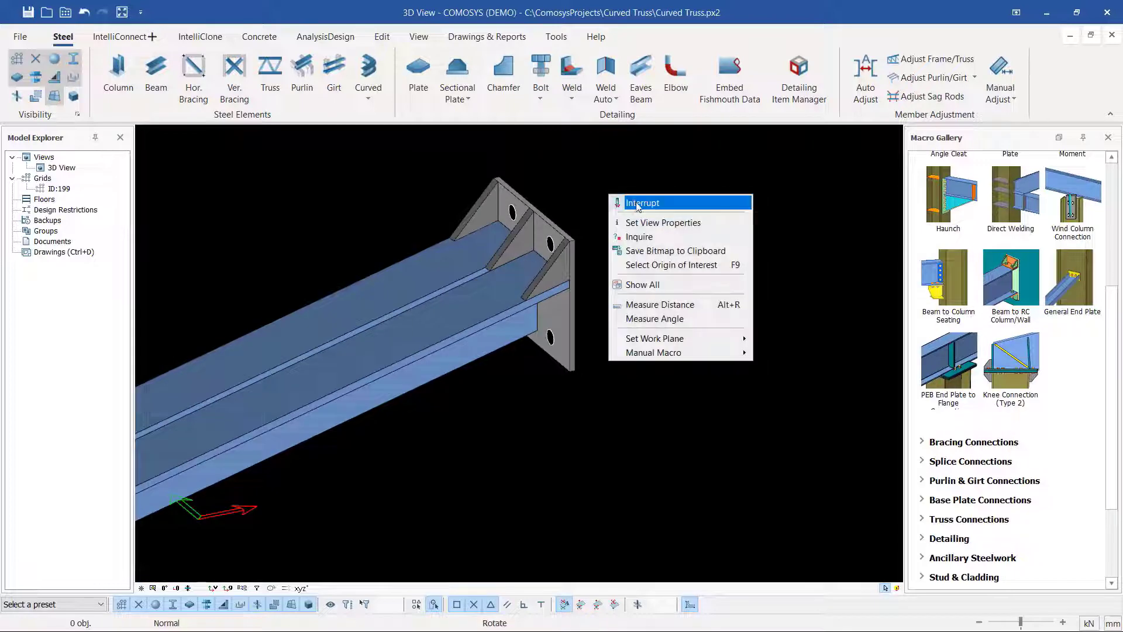
left_click(629, 283)
scroll(561, 253, "down", 5)
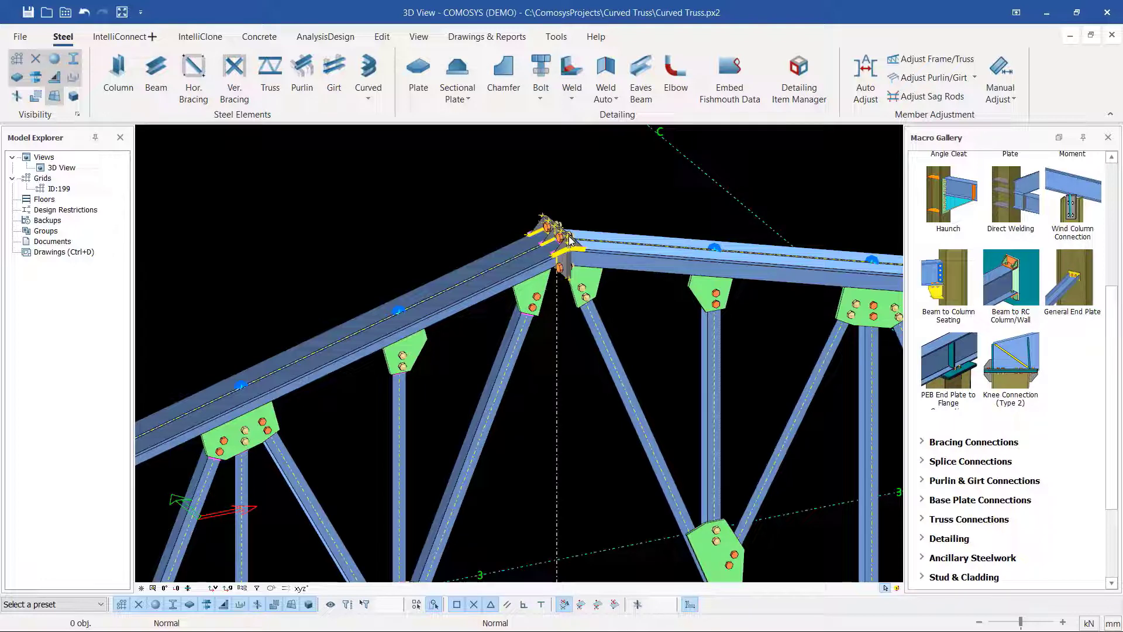
Examine the end of the truss where its chords meet the top of the supporting column.
scroll(568, 240, "down", 6)
scroll(647, 284, "up", 8)
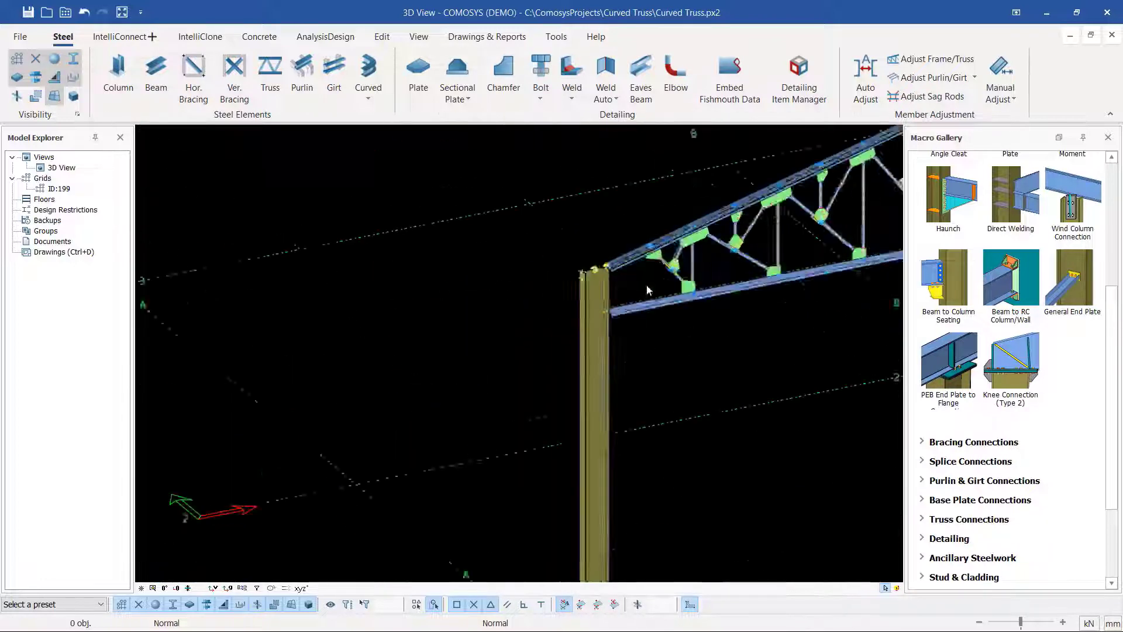
left_click(496, 283)
middle_click_drag(495, 283, 451, 353)
scroll(322, 265, "down", 5)
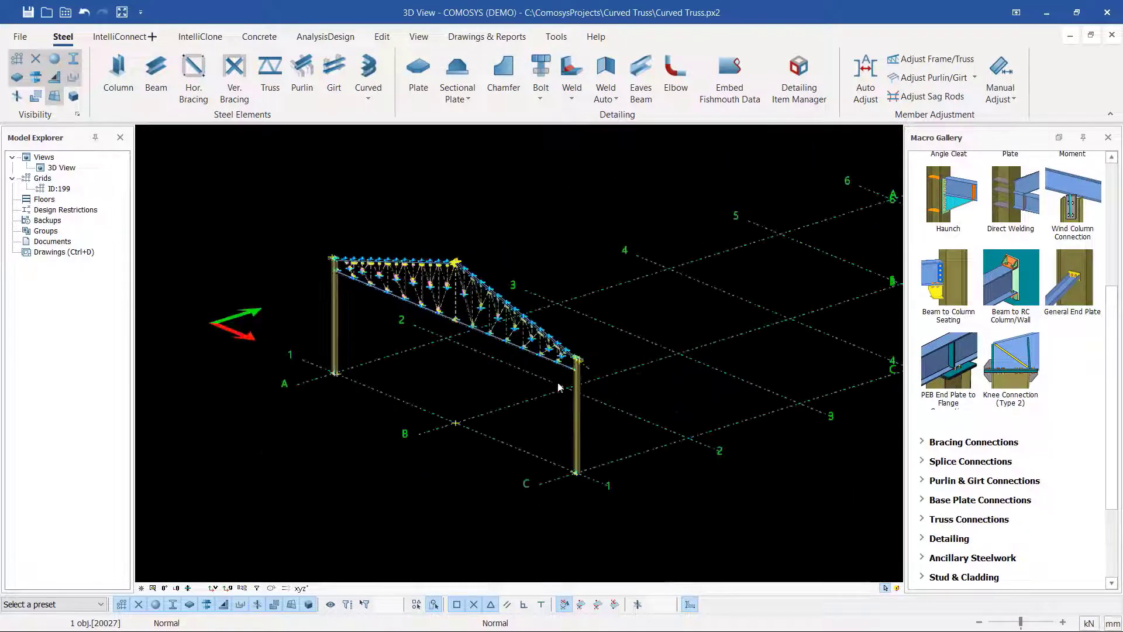
scroll(609, 319, "up", 10)
scroll(673, 347, "down", 4)
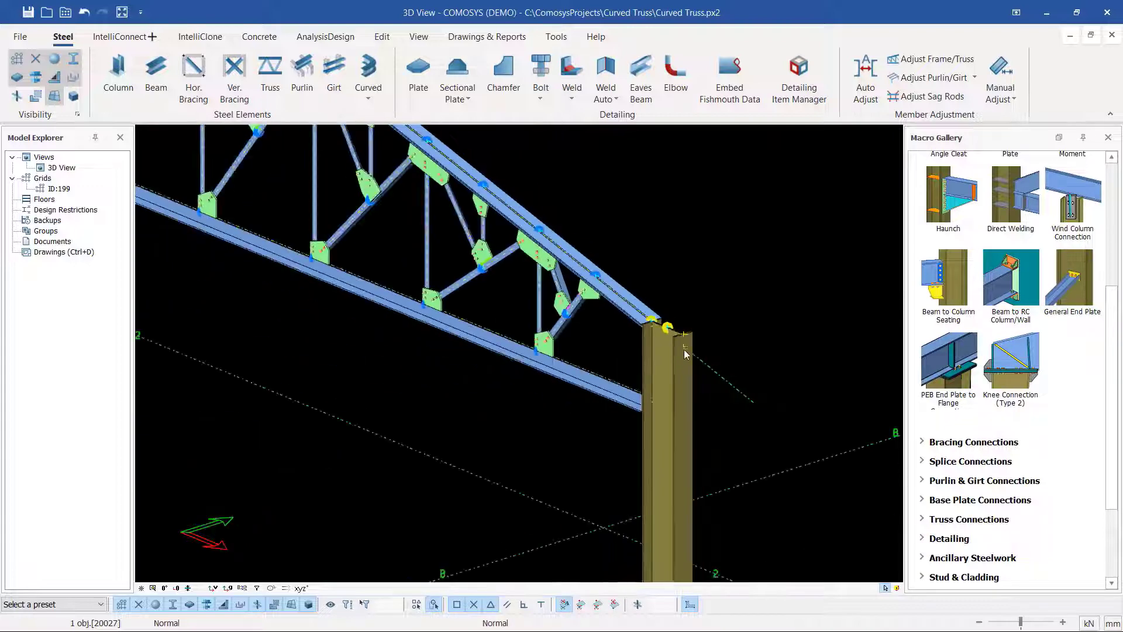